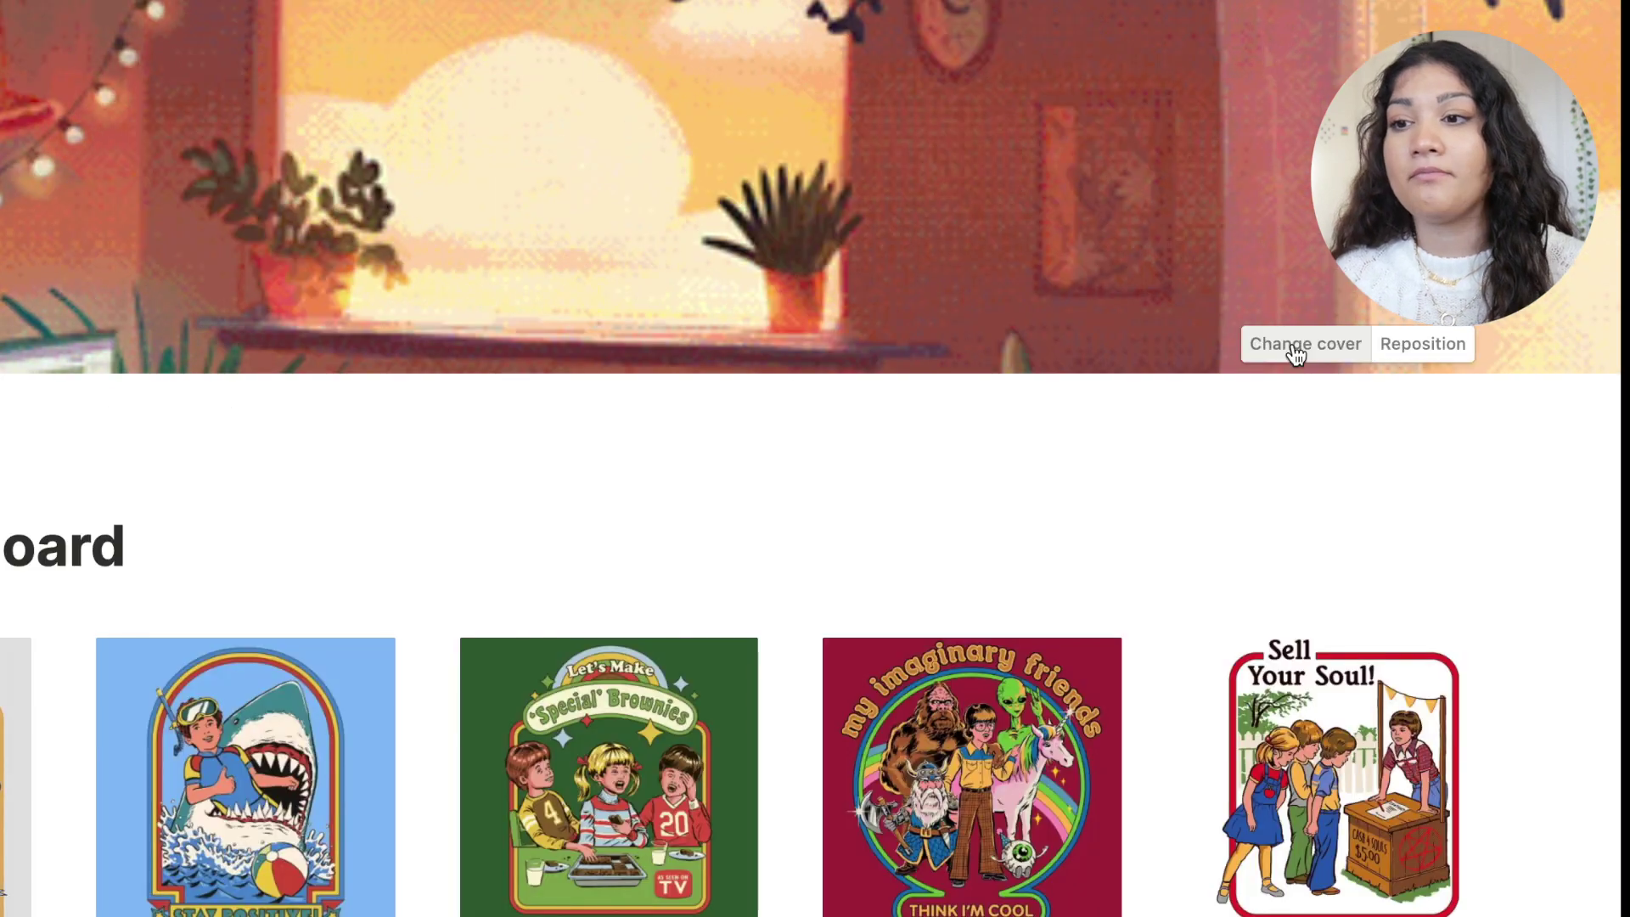
# Step: Check the cover image choices for the my dashboard page and close them without changing the cover
pyautogui.click(1376, 285)
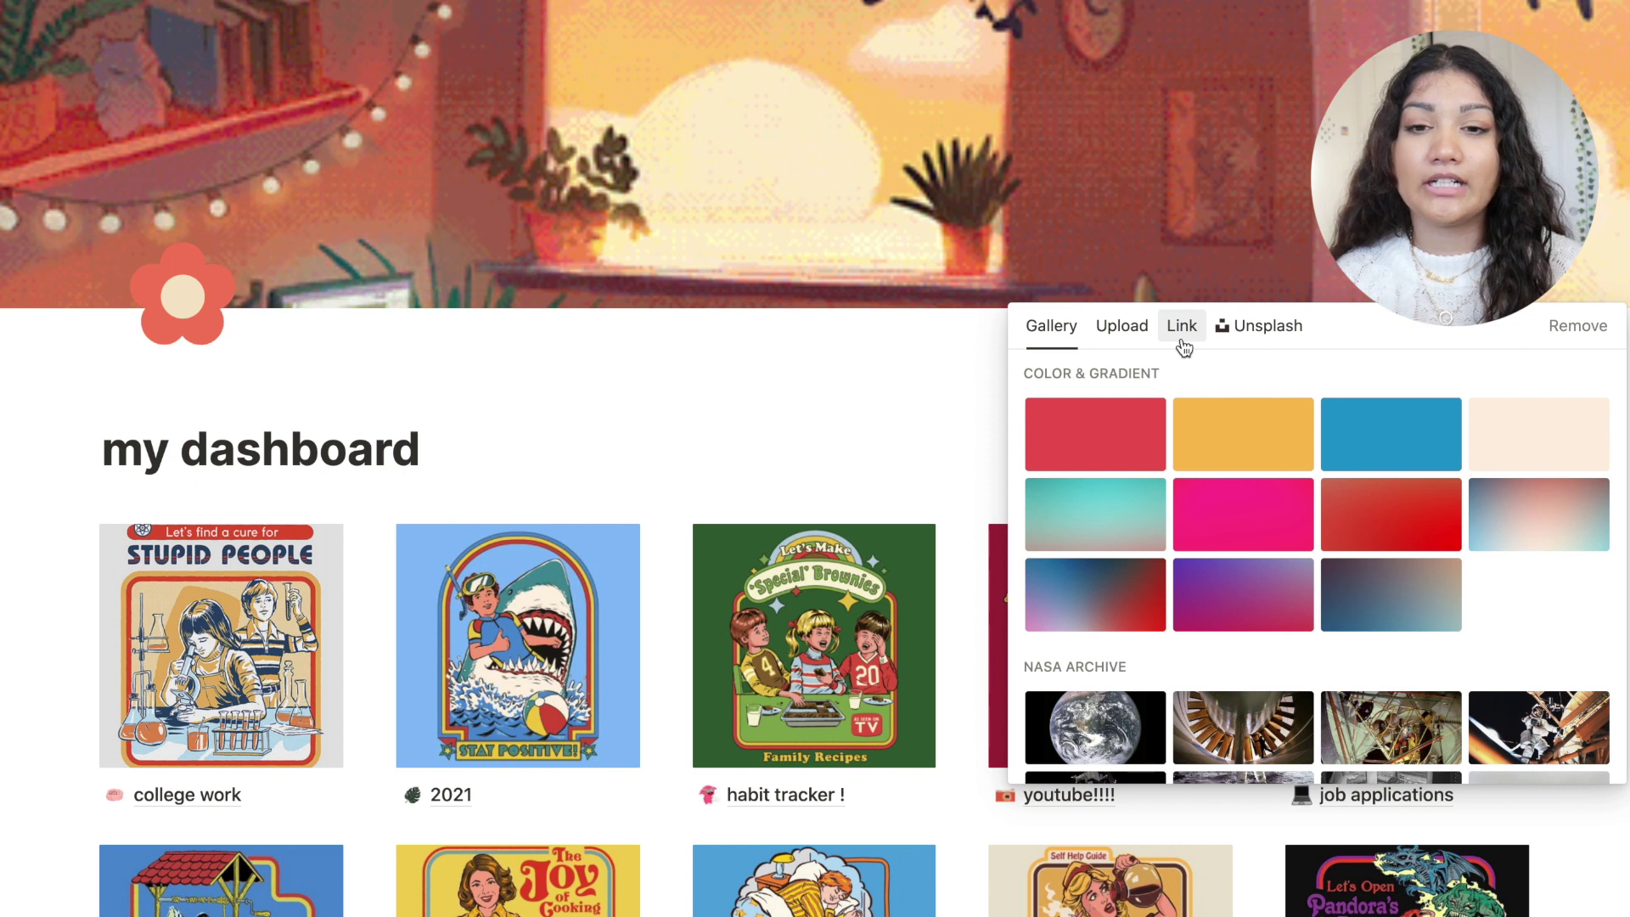
pyautogui.click(876, 374)
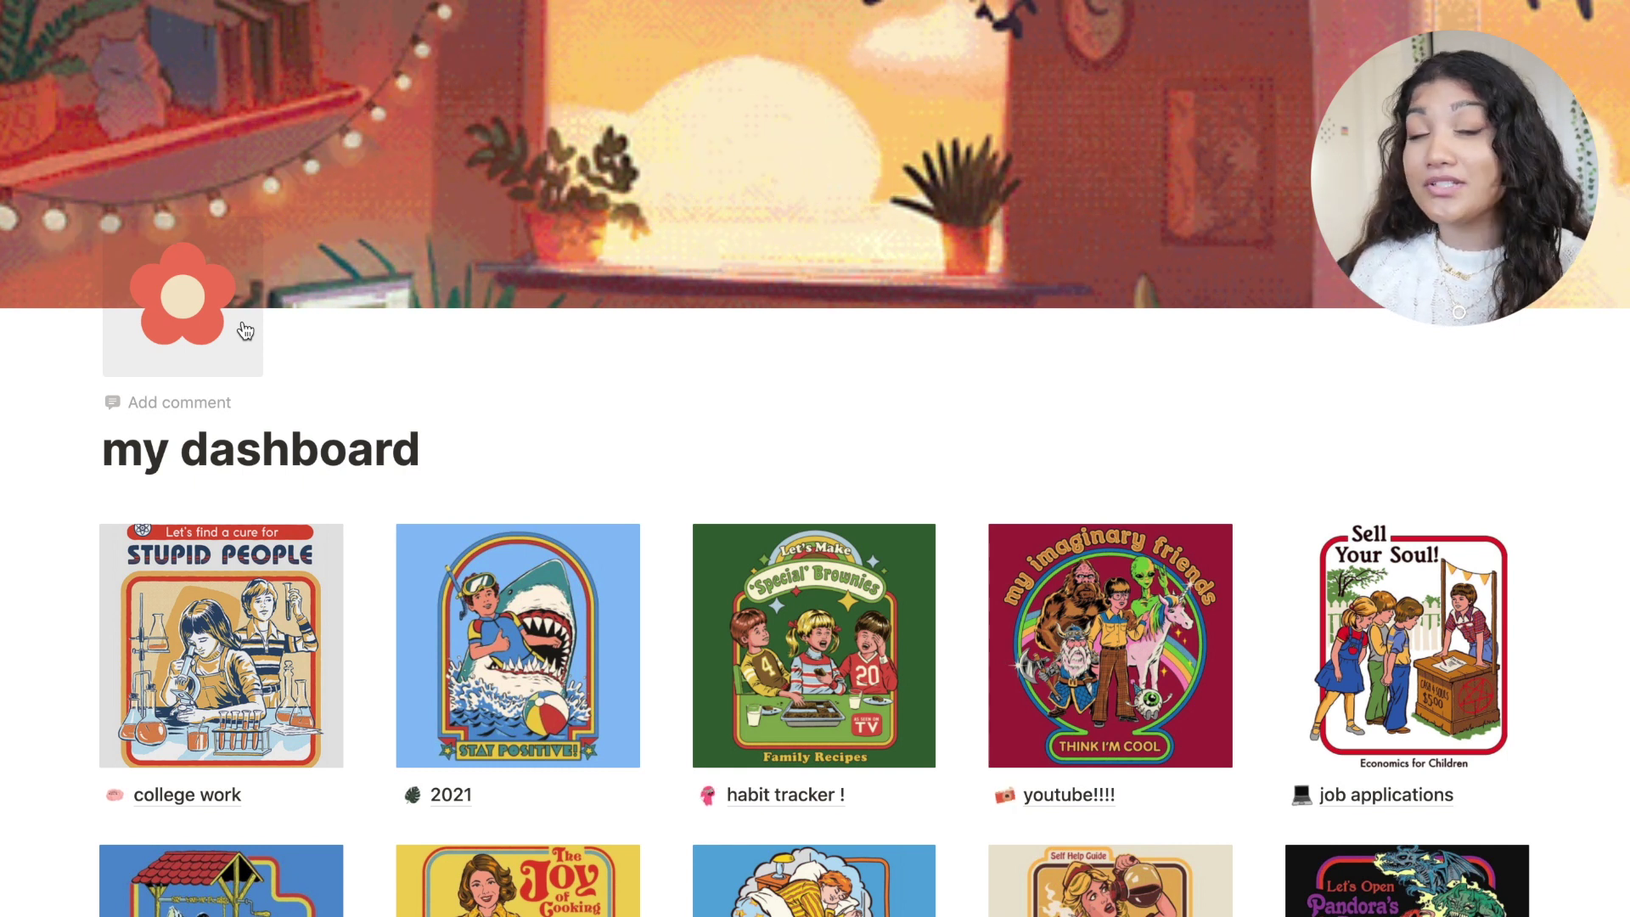
# Step: Switch the embedded December 2020 calendar on the dashboard to the week view
pyautogui.scroll(-2, 647, 430)
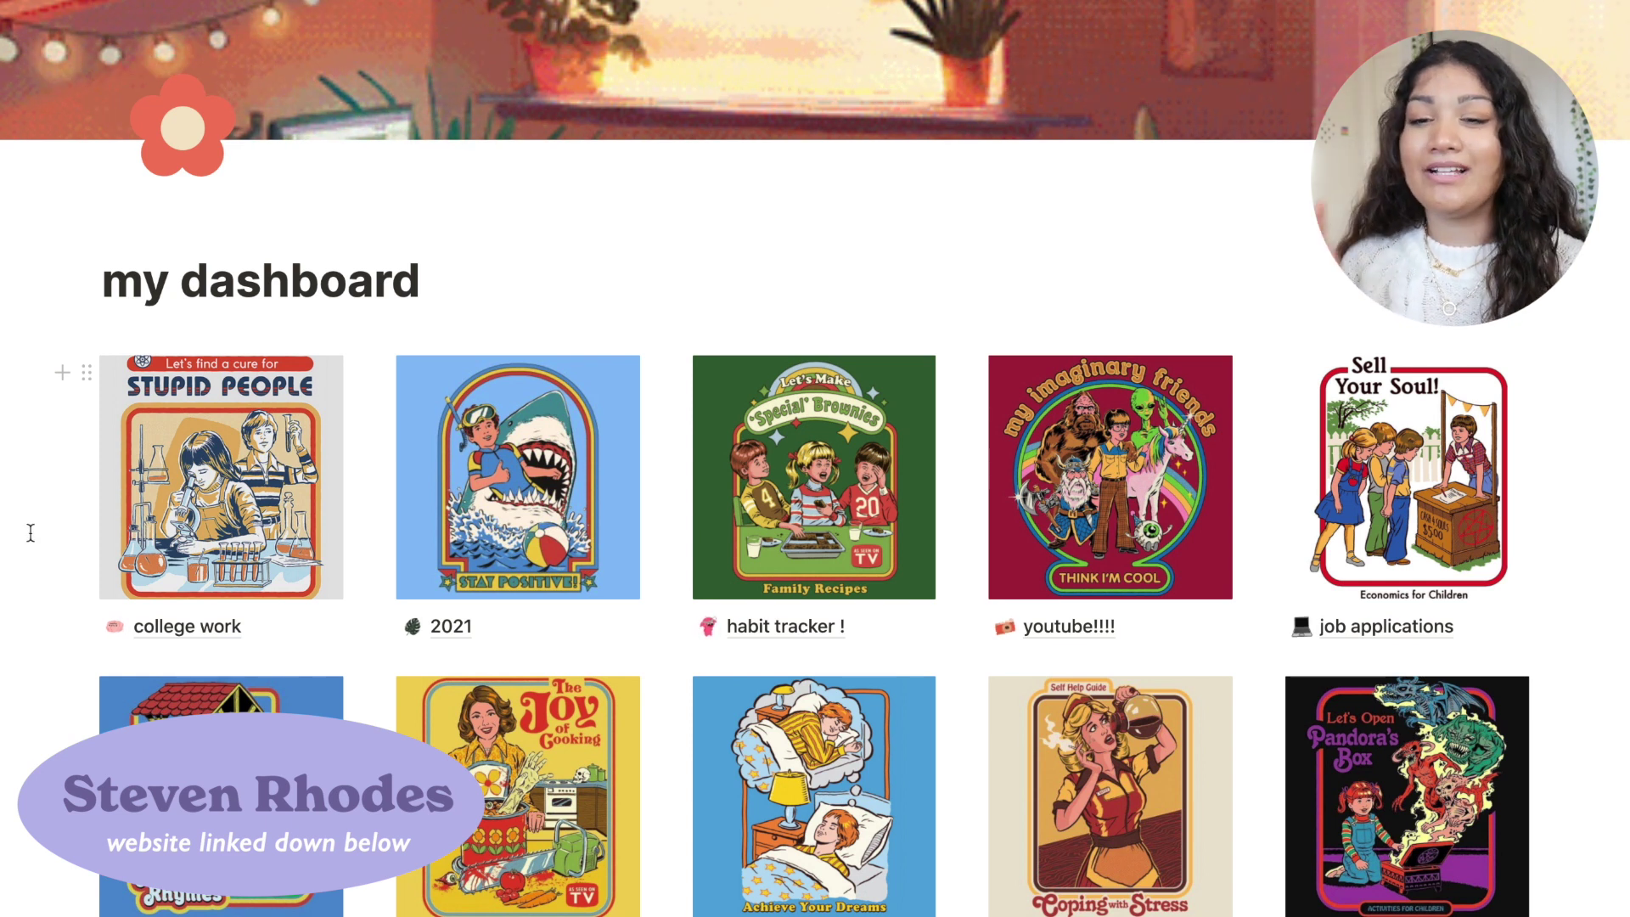
pyautogui.scroll(-1, 31, 533)
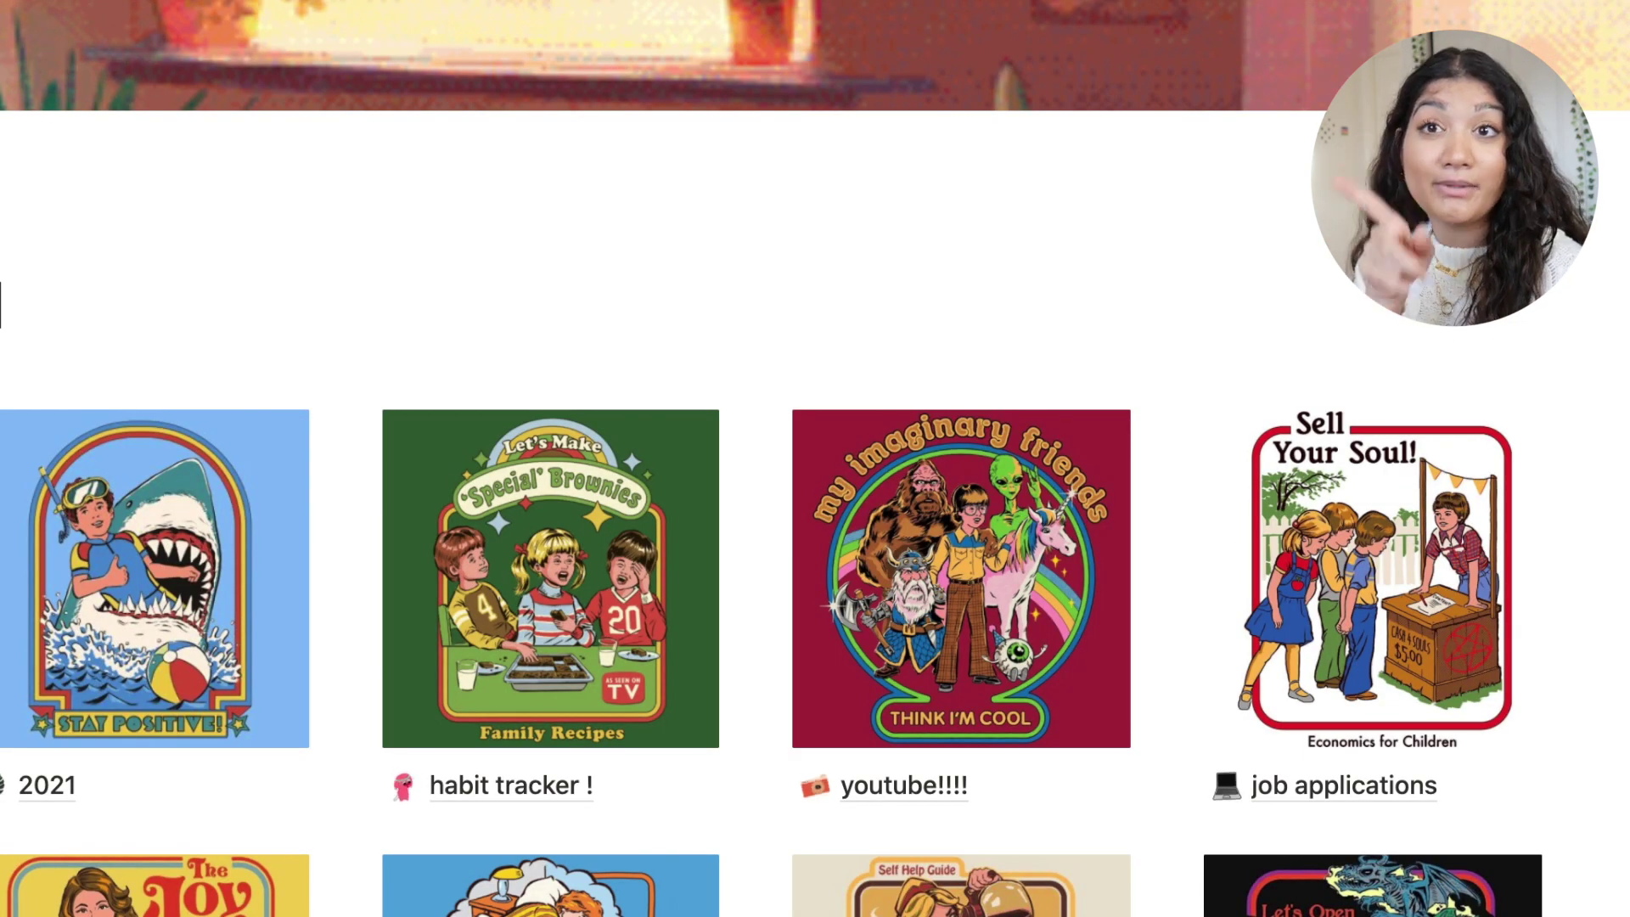
pyautogui.scroll(-5, 825, 895)
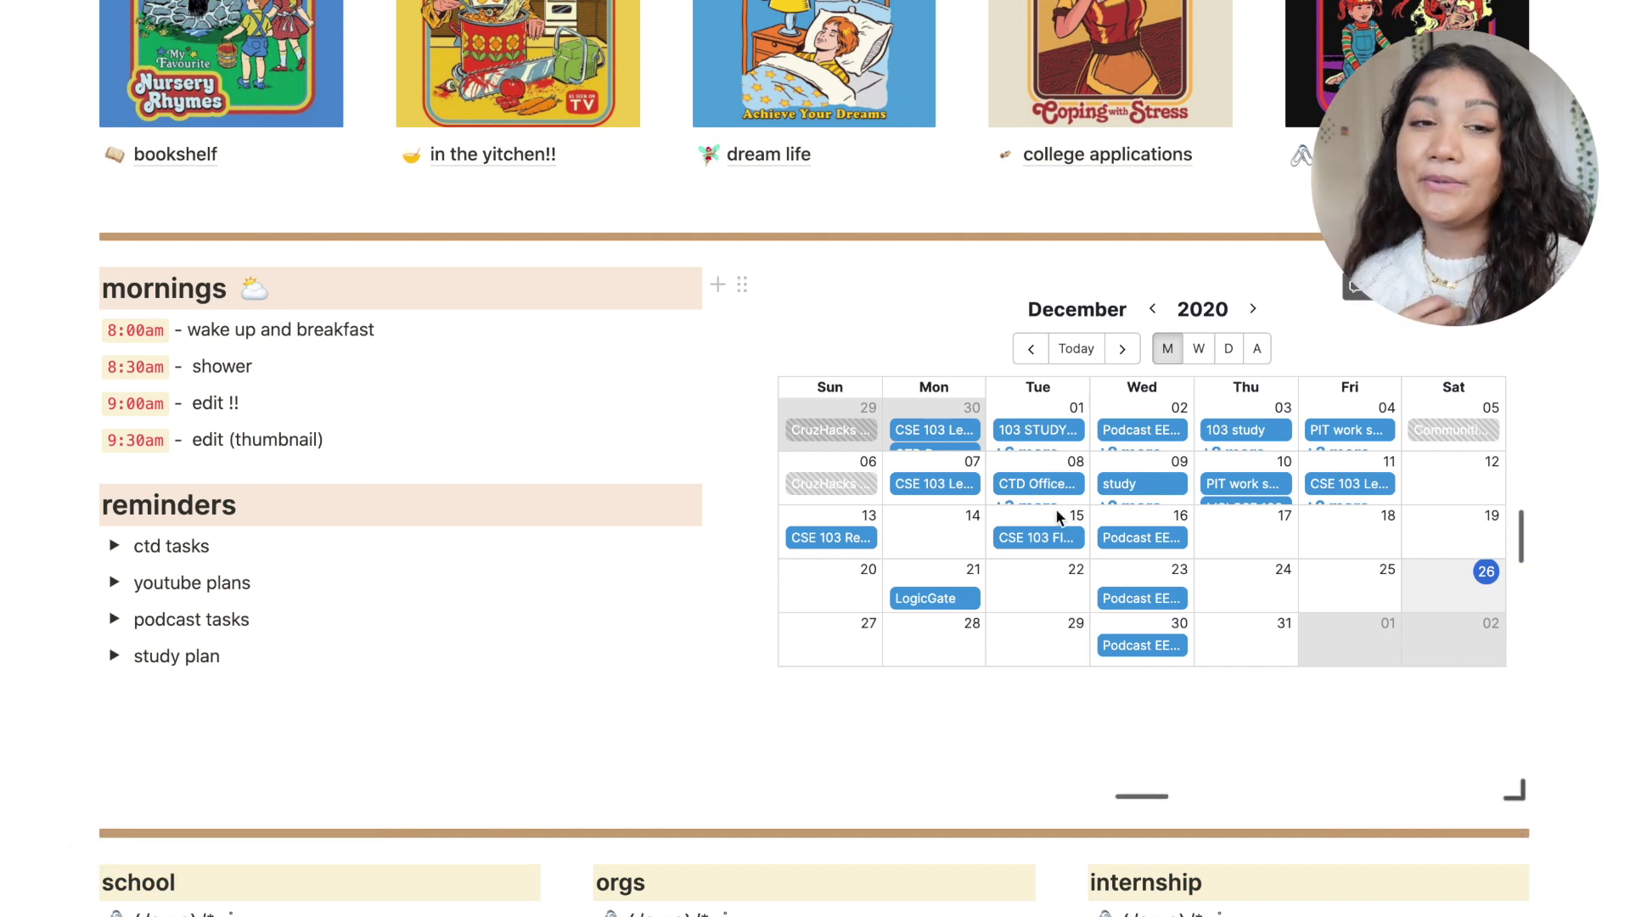
pyautogui.click(1199, 348)
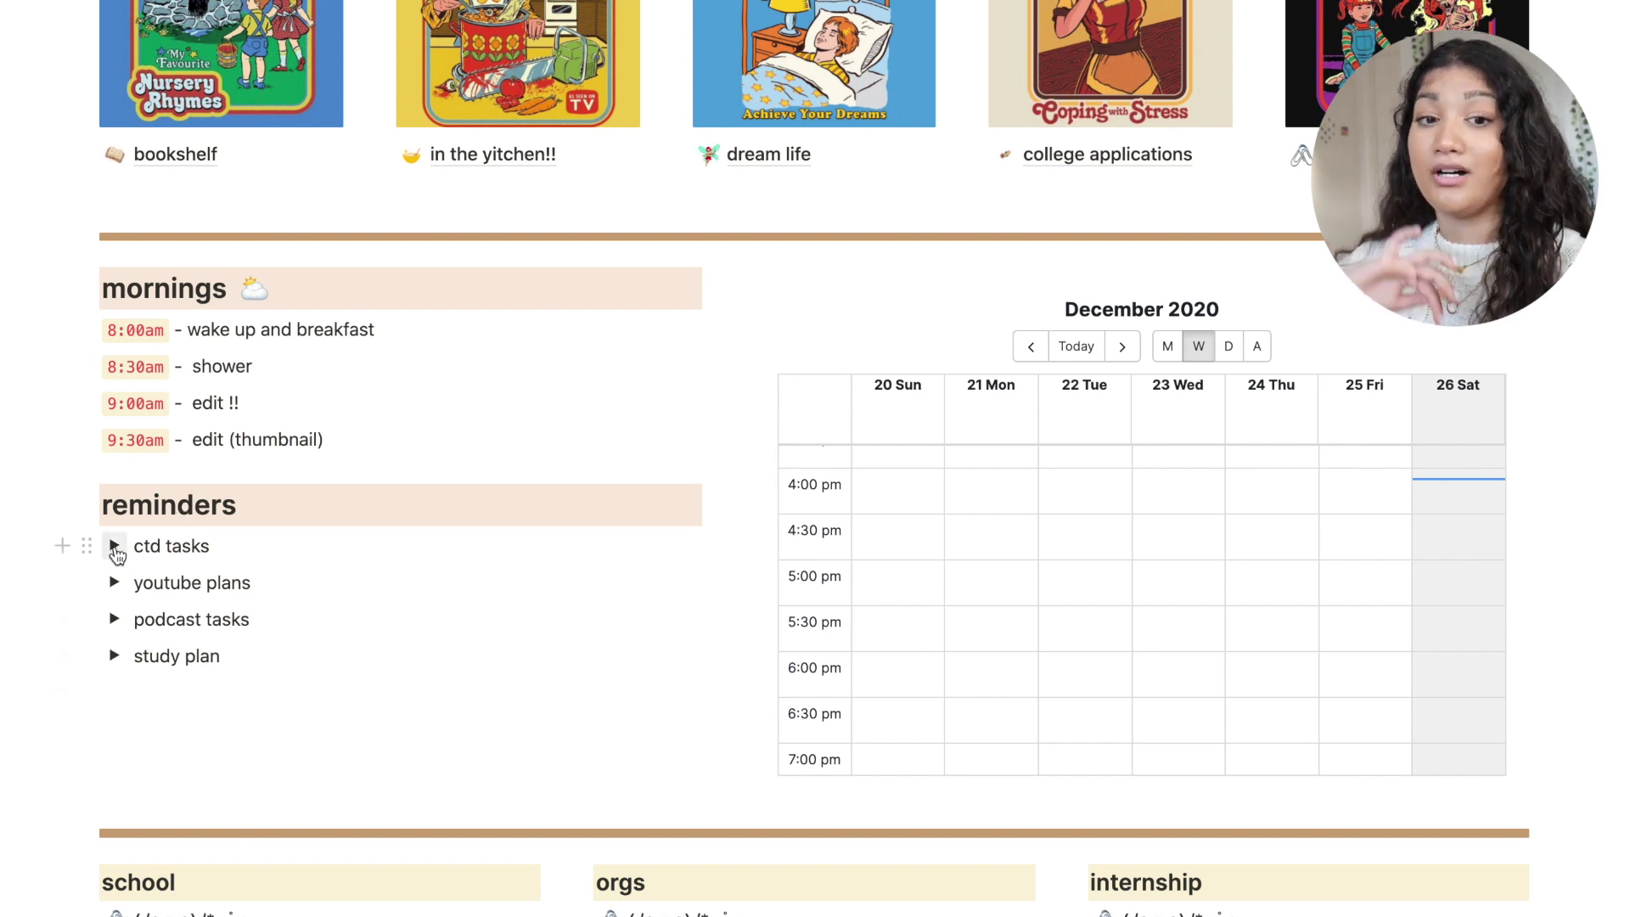
# Step: Expand and collapse the ctd tasks and youtube plans toggles under reminders to view their contents
pyautogui.click(115, 548)
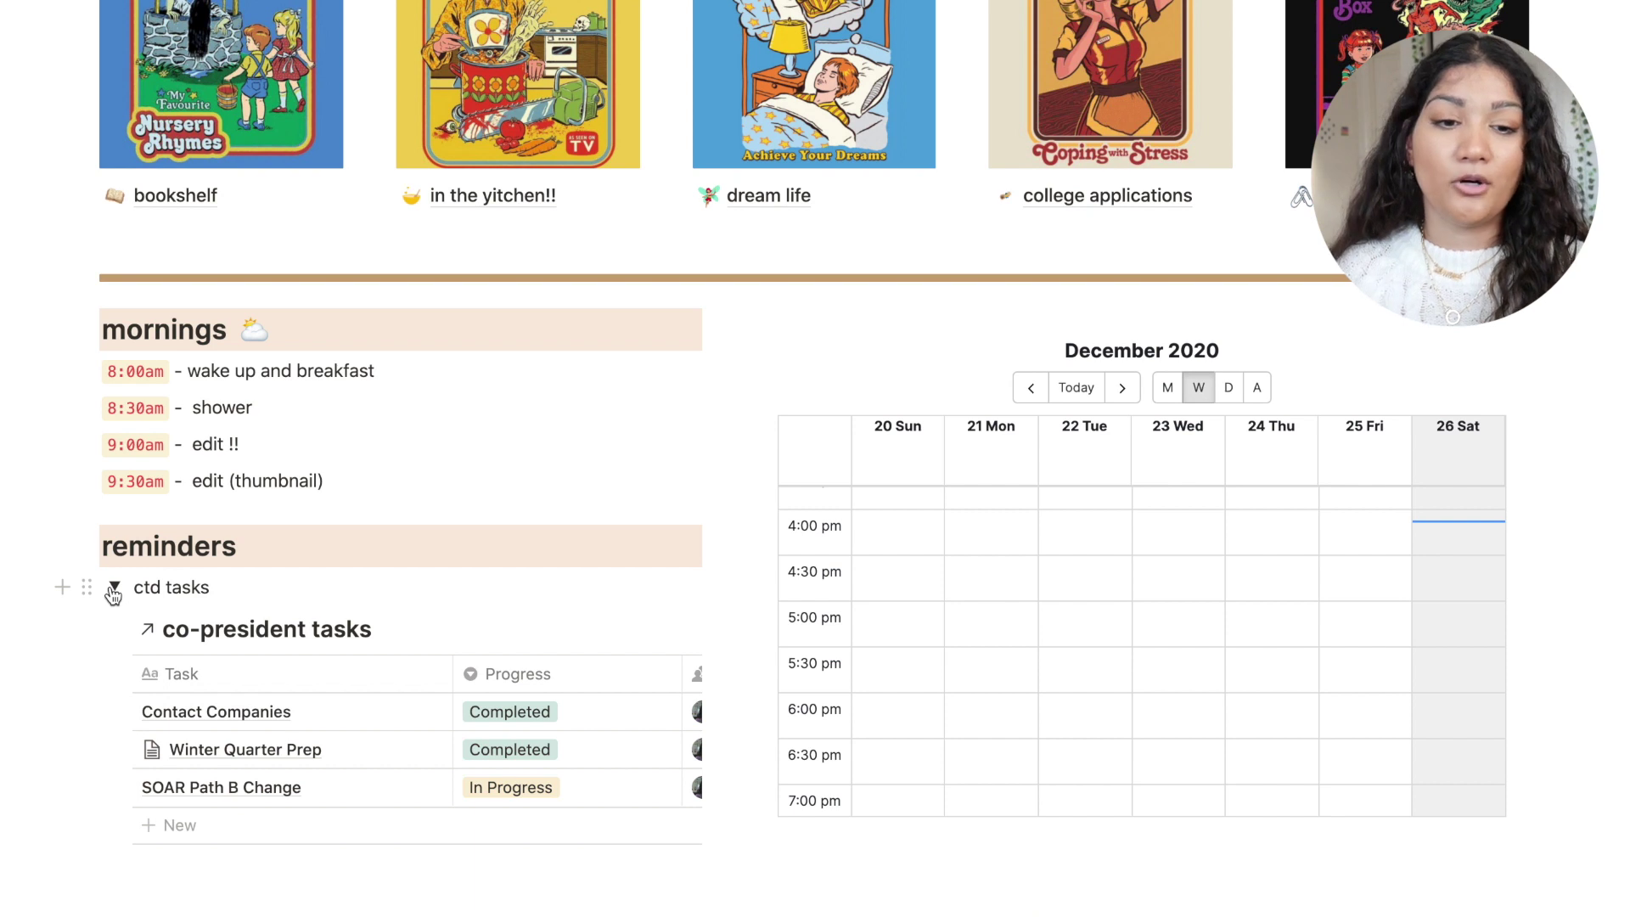
pyautogui.click(113, 587)
pyautogui.click(113, 626)
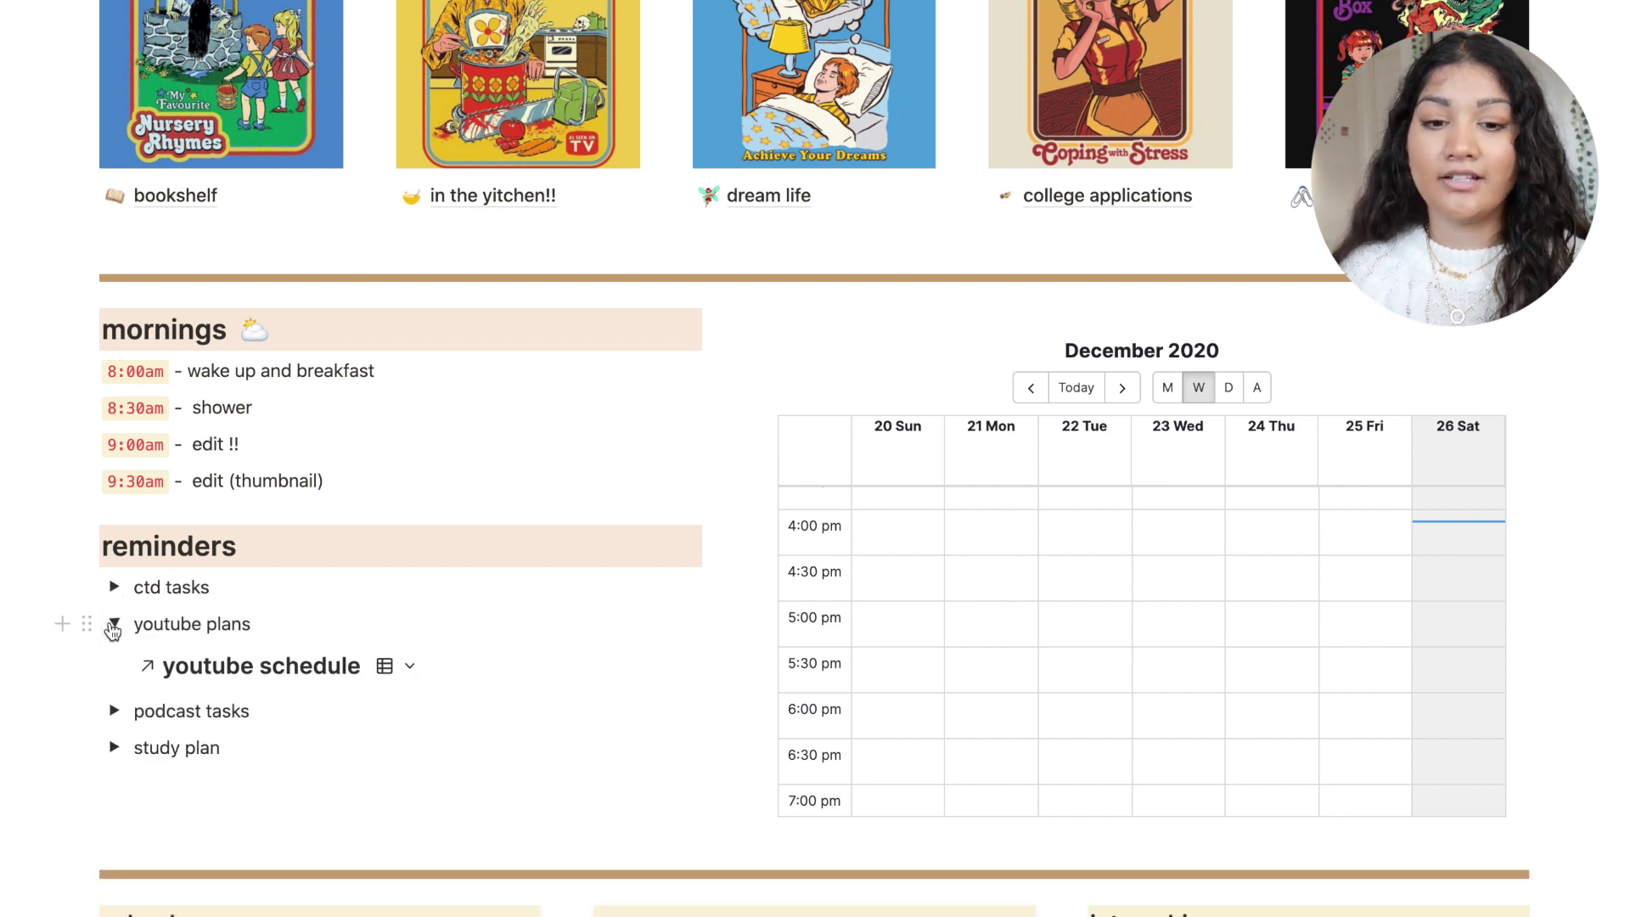
pyautogui.click(113, 626)
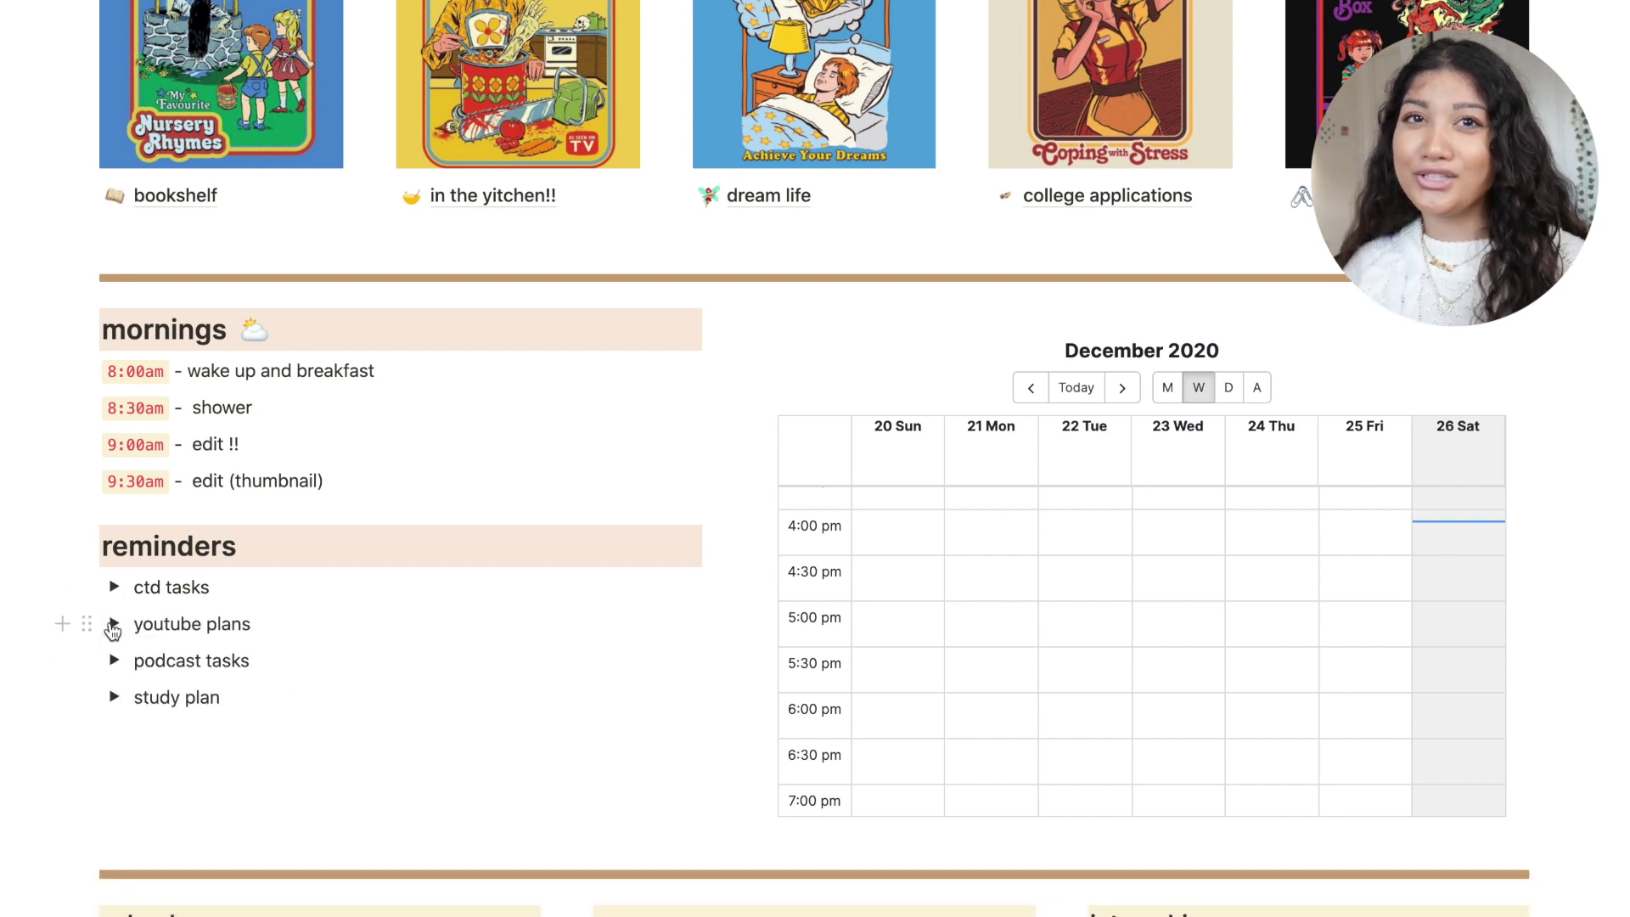
# Step: Add a blank to-do to the school list and move it below the new task button
pyautogui.scroll(-6, 113, 628)
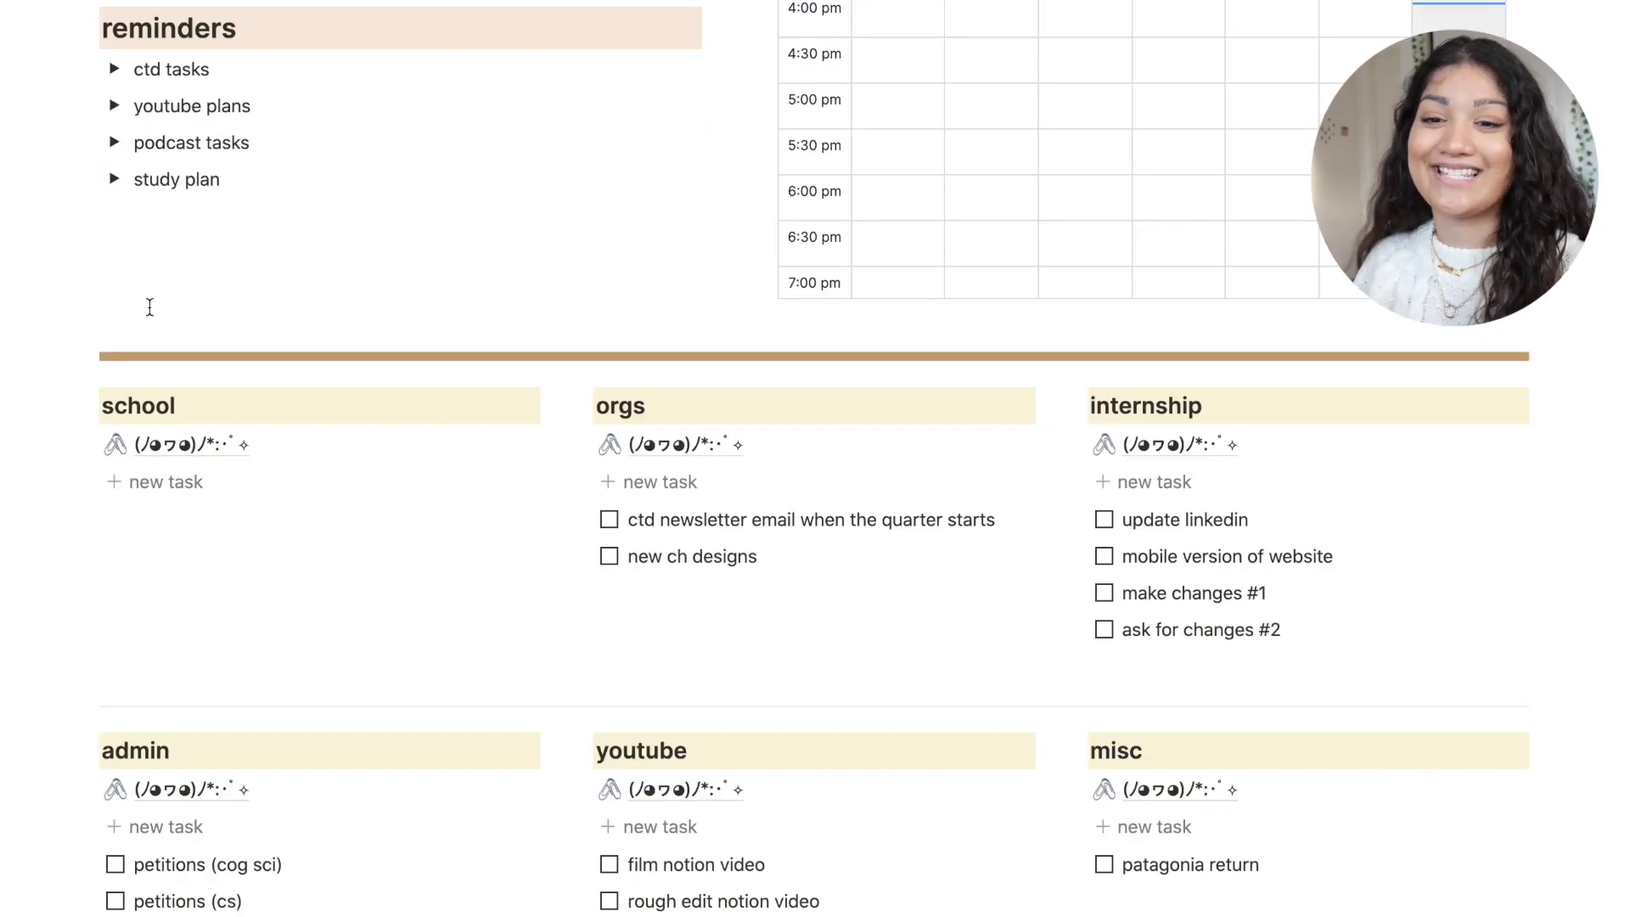
pyautogui.scroll(-2, 150, 306)
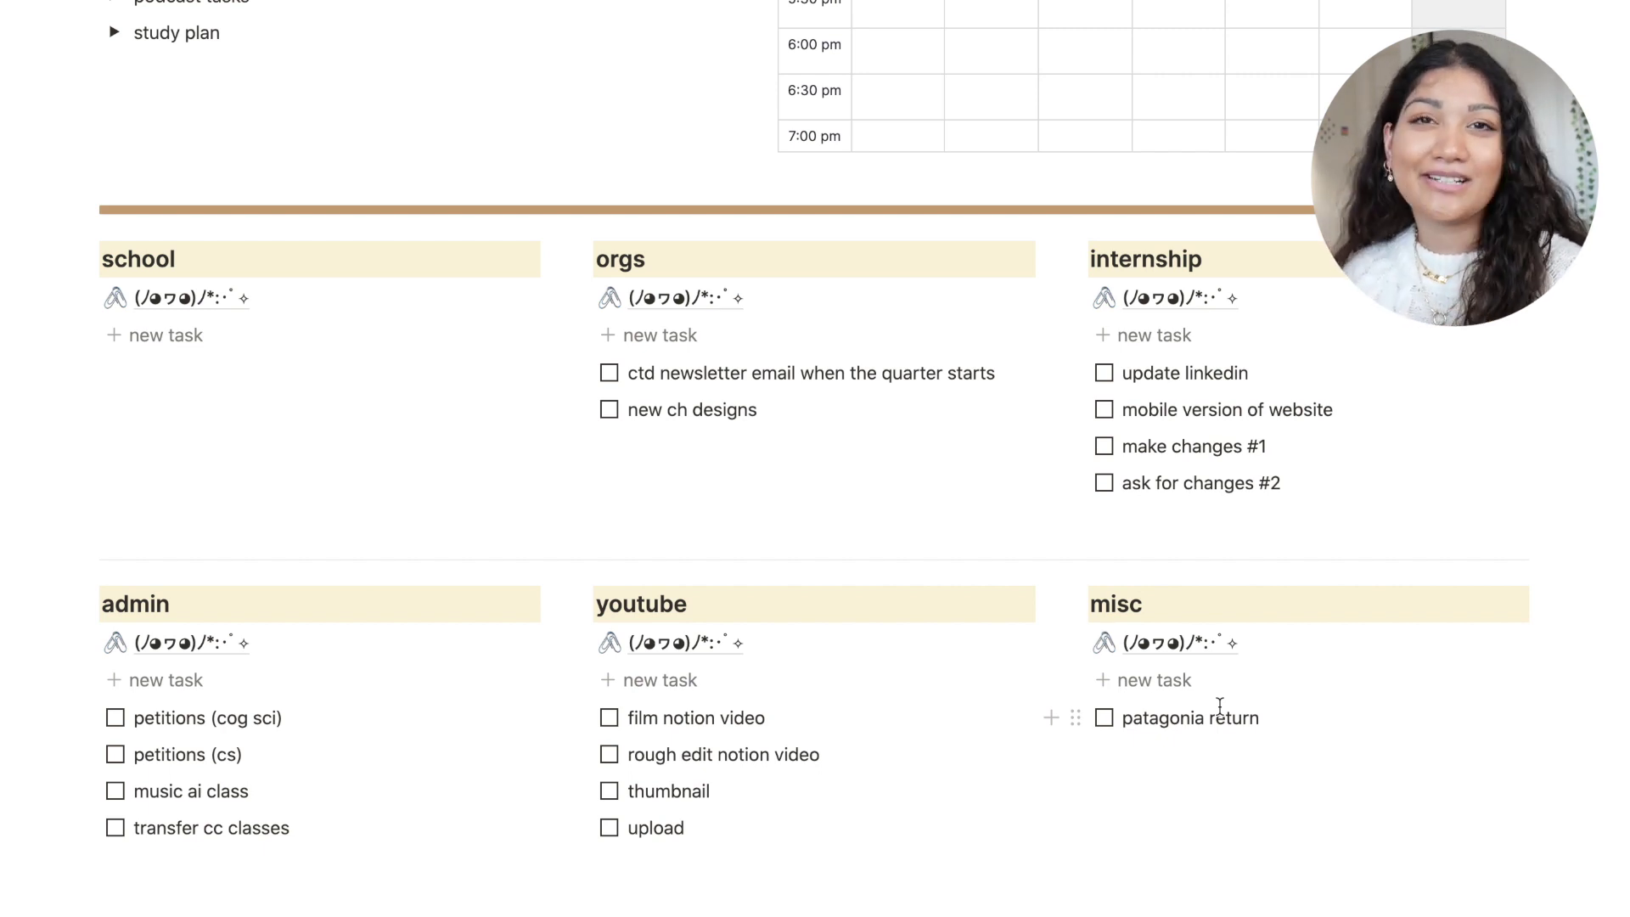
pyautogui.click(198, 338)
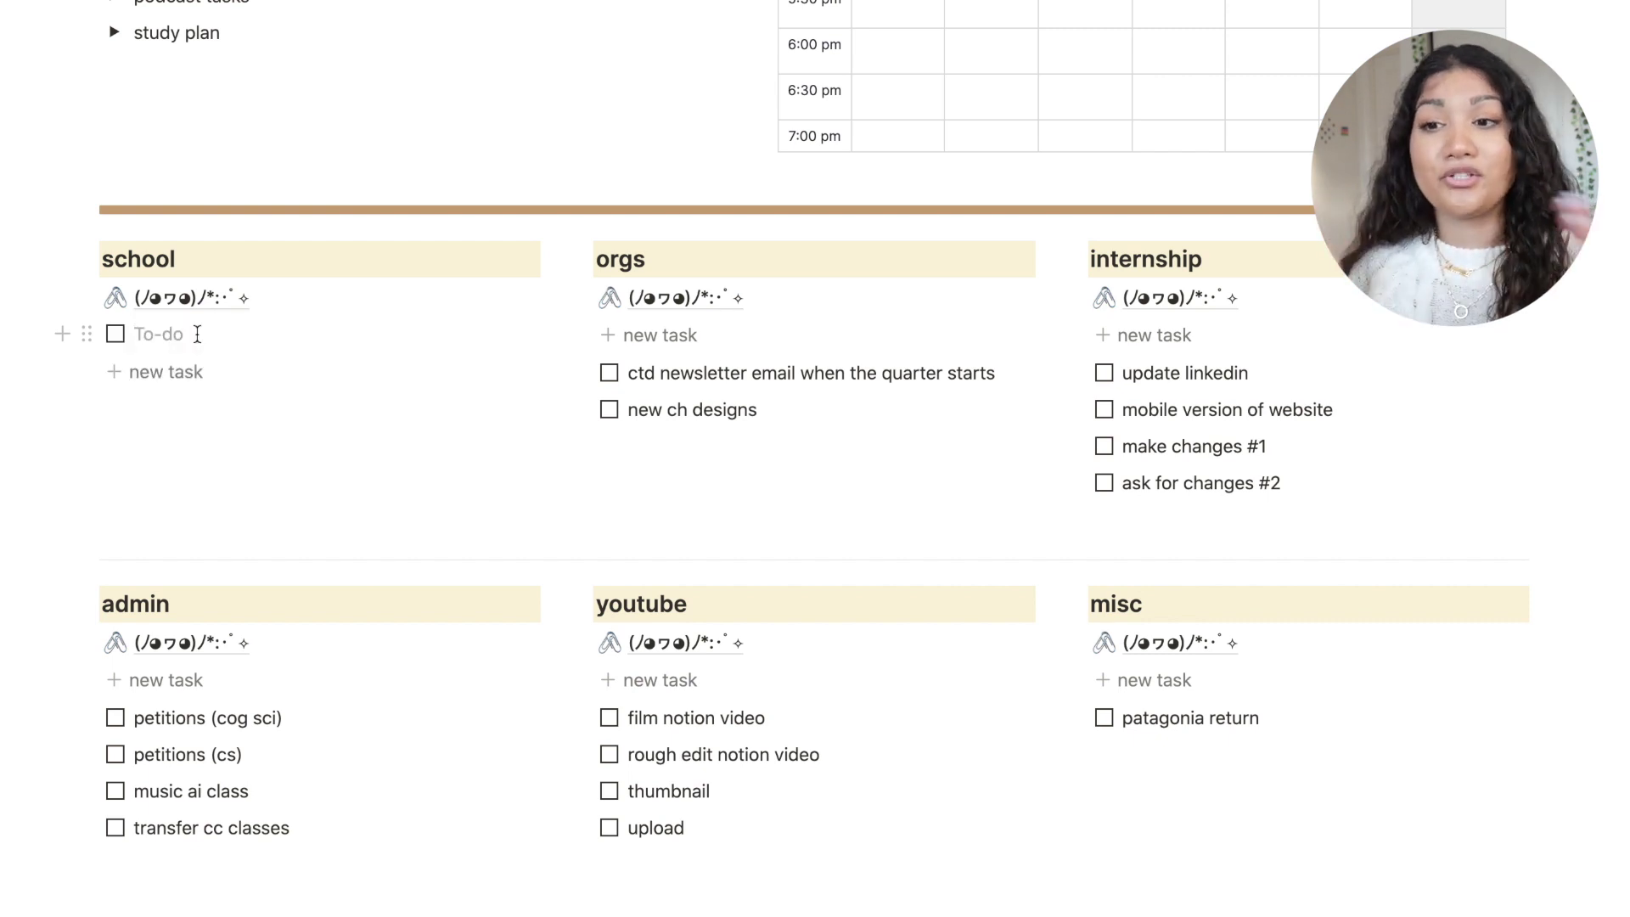
pyautogui.moveTo(87, 334); pyautogui.dragTo(102, 387)
pyautogui.click(199, 379)
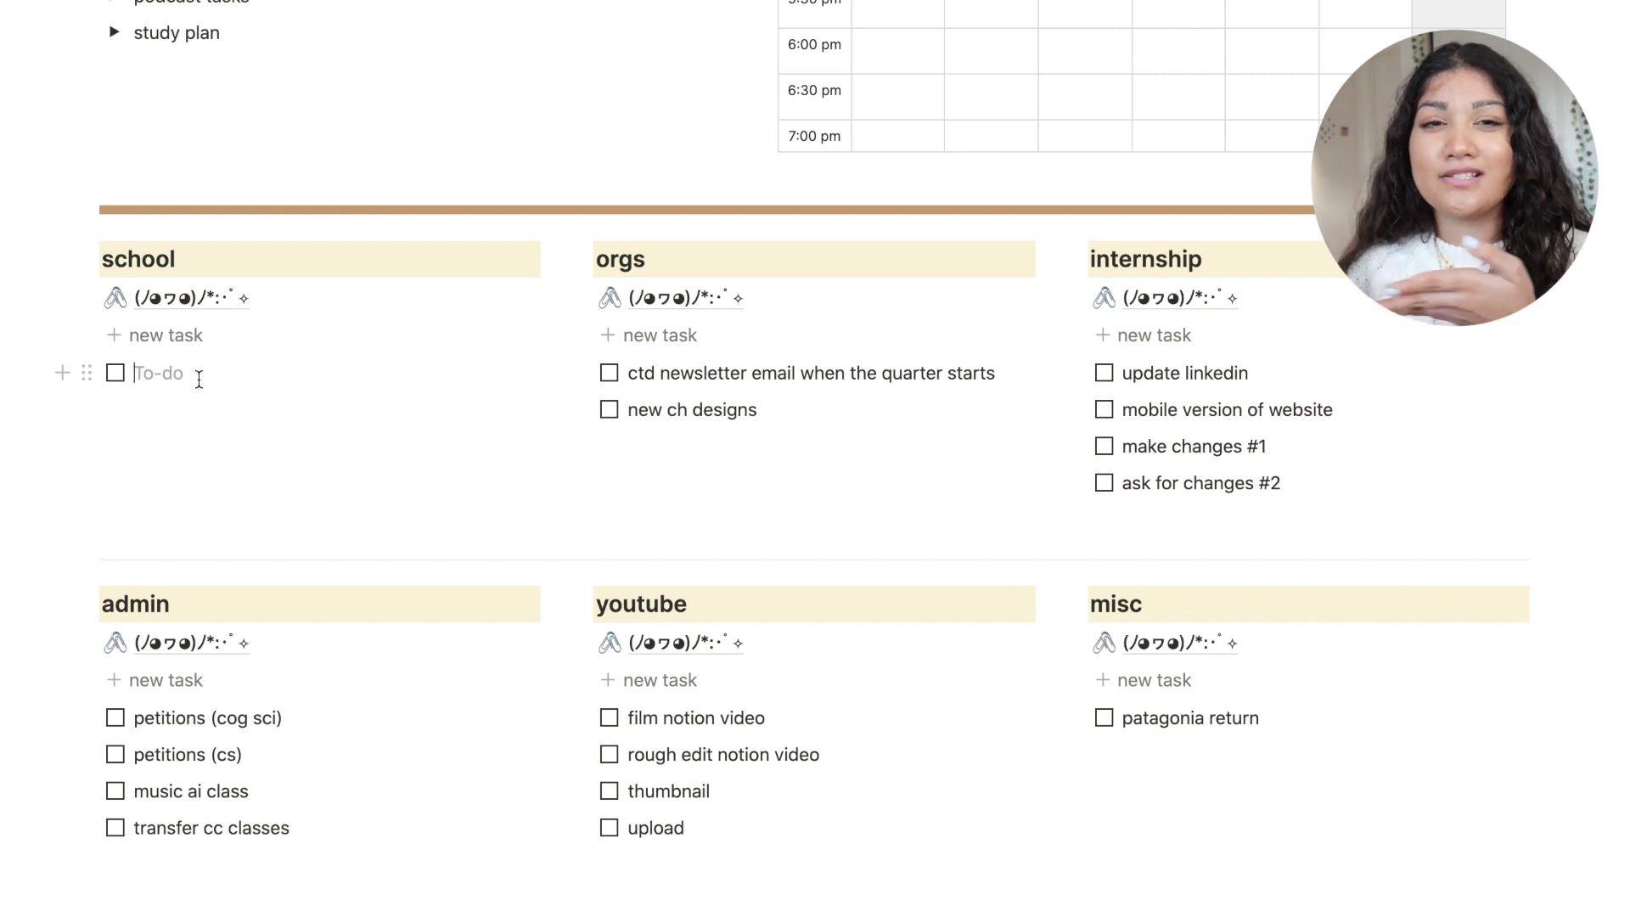
pyautogui.write('assignmen')
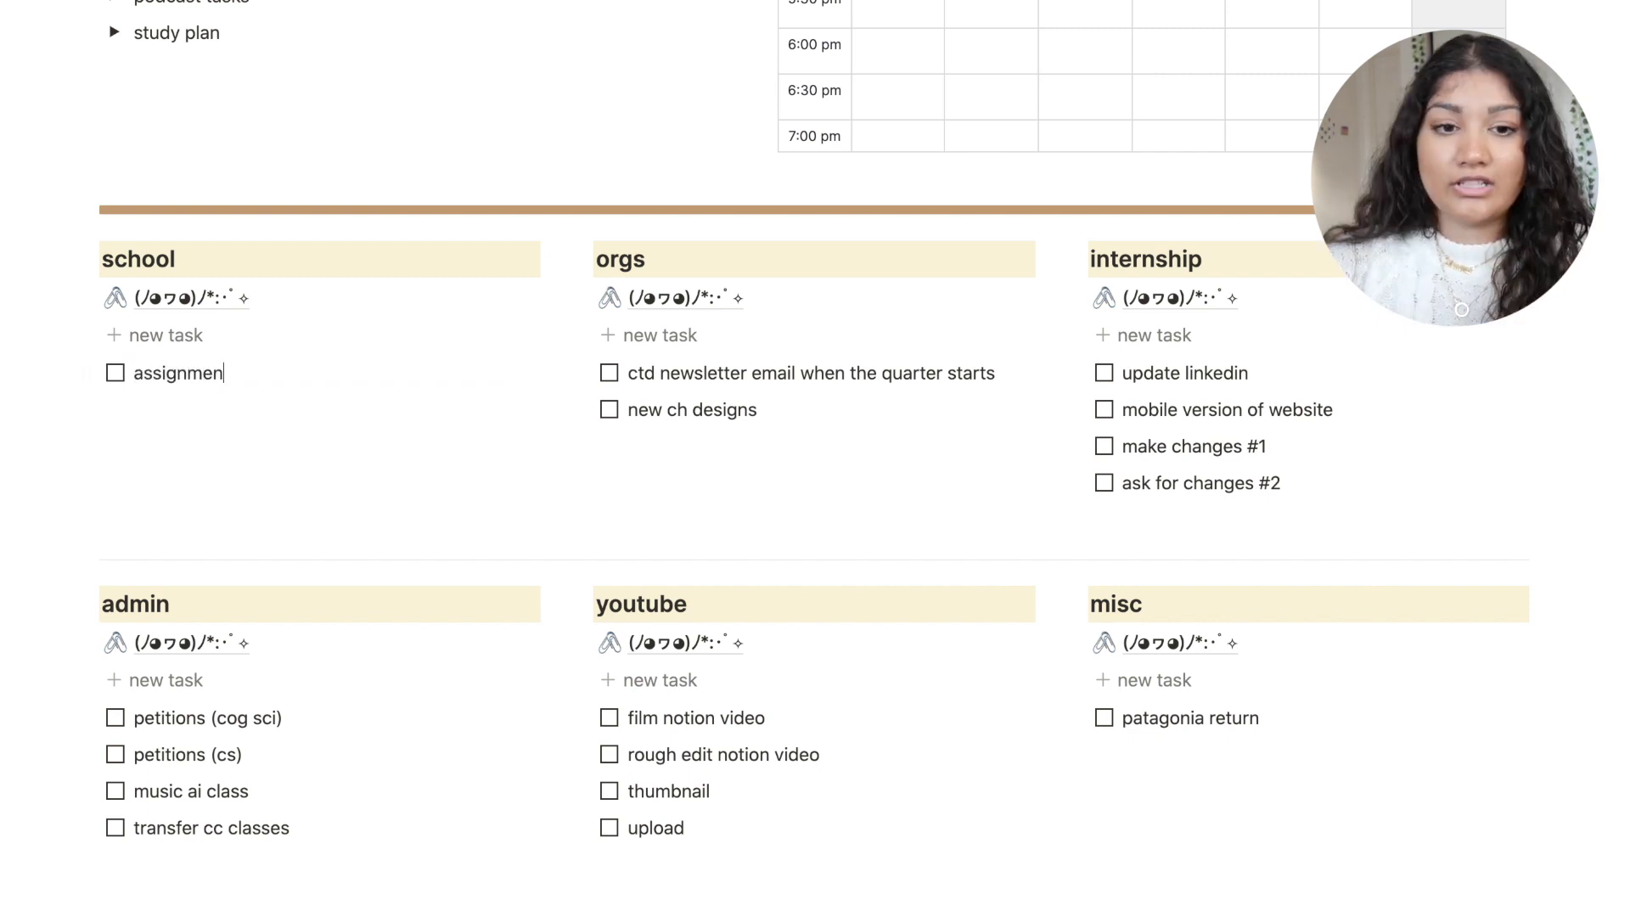
pyautogui.write('t 1 du')
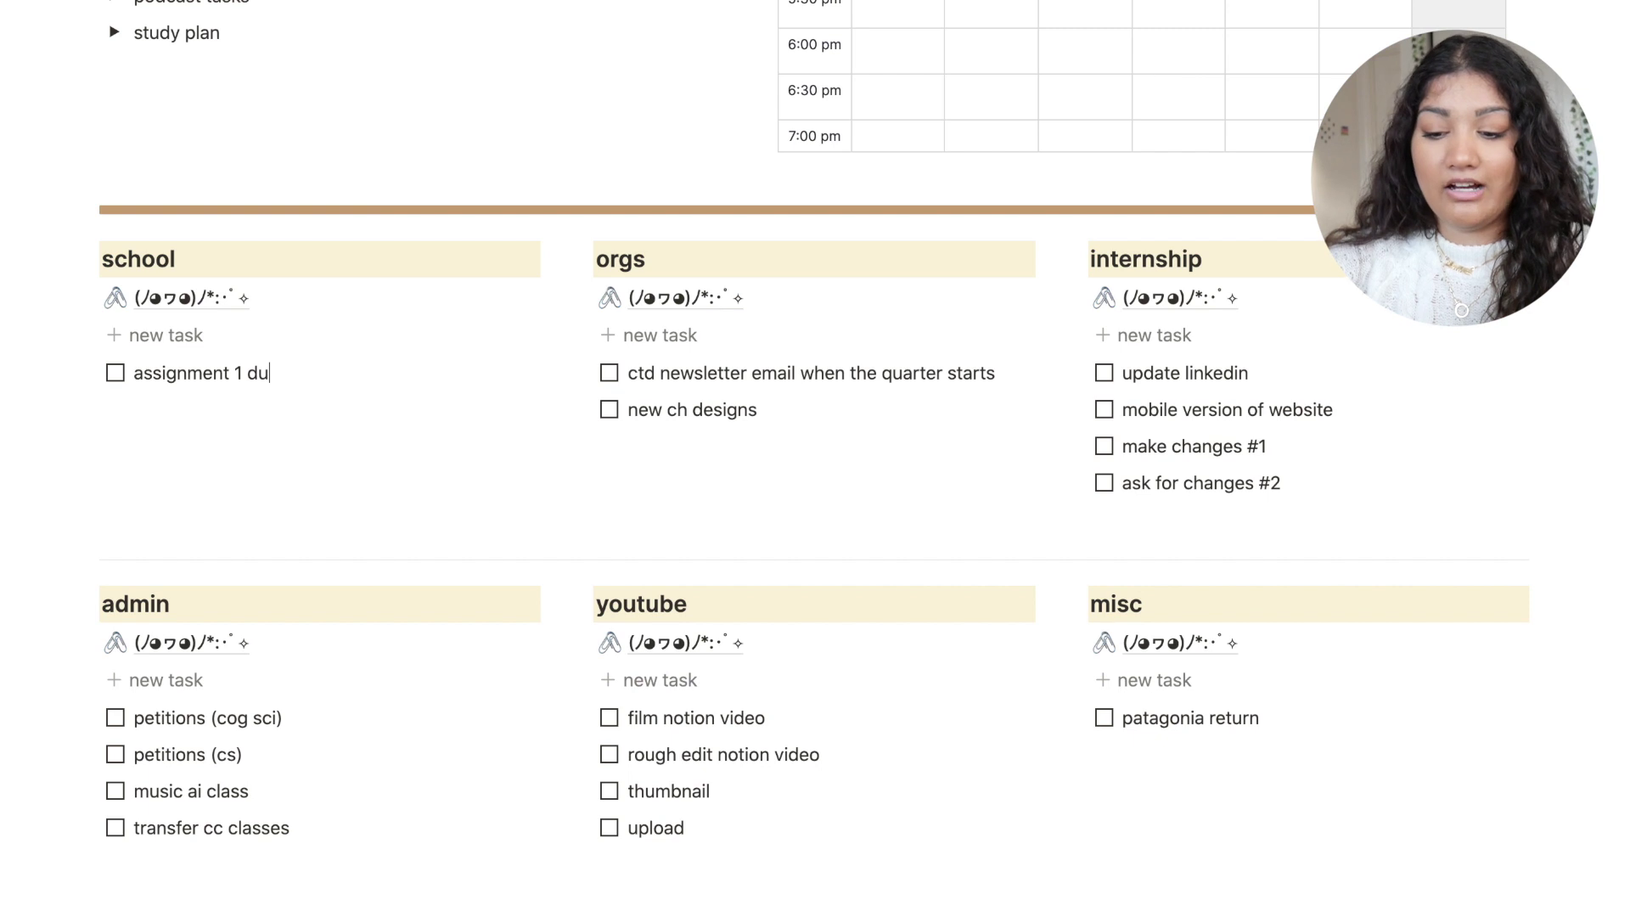
pyautogui.write('e @tuesday')
pyautogui.press('Return')
pyautogui.press('Return')
pyautogui.write('quix due @wednesday')
pyautogui.press('Return')
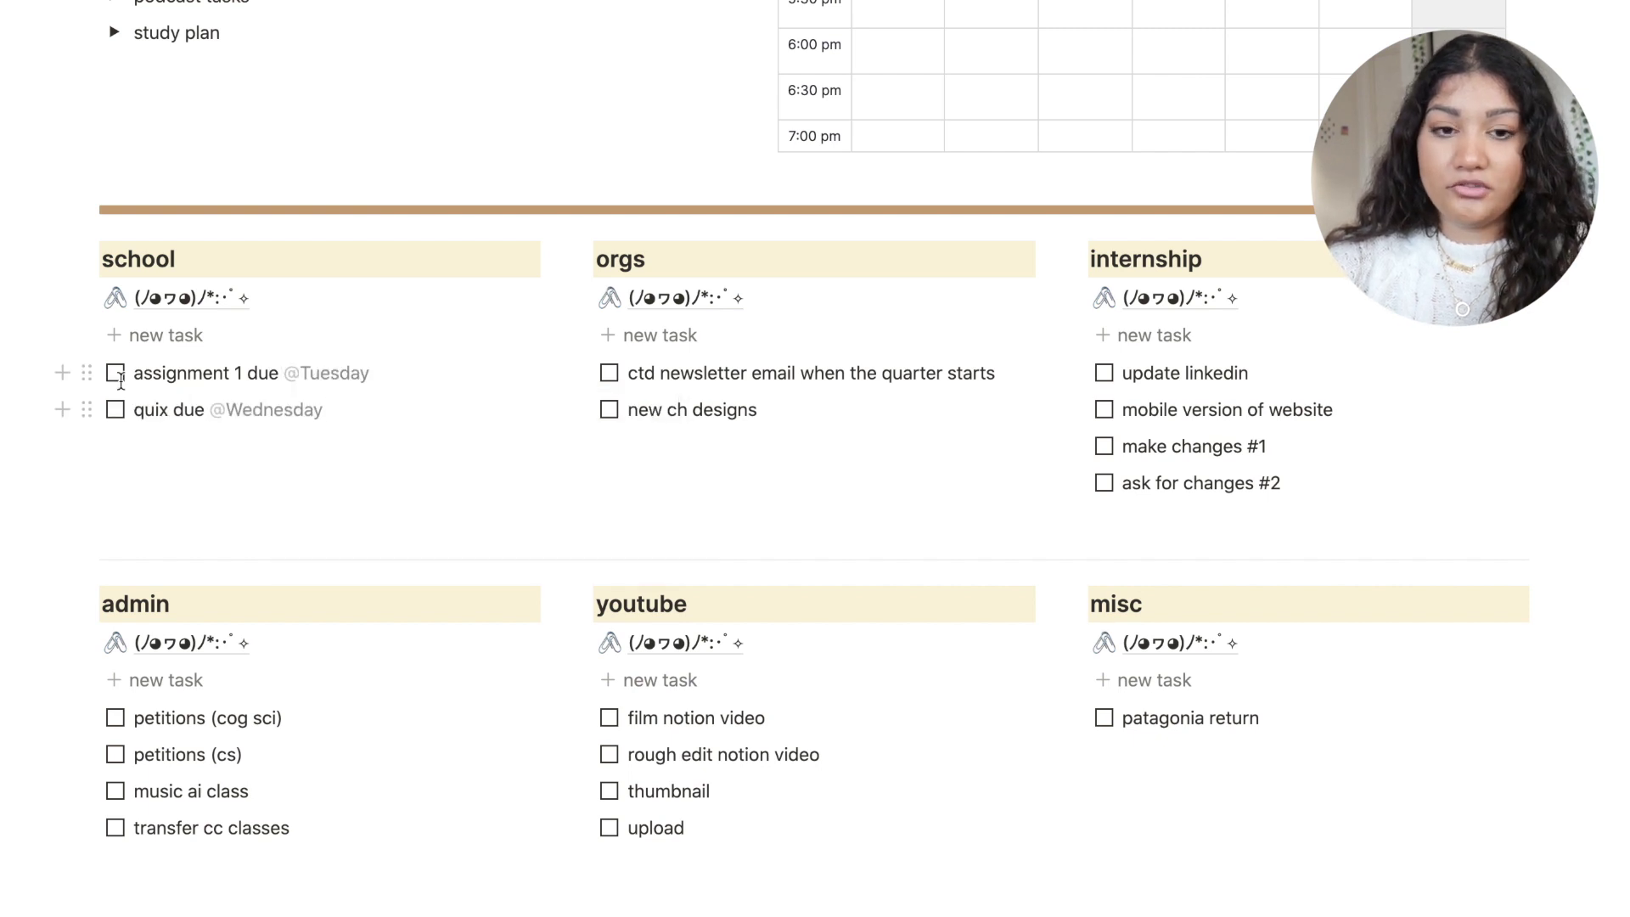
# Step: Check off the assignment 1 and quix to-dos in the school list and delete both of them
pyautogui.click(115, 373)
pyautogui.press('Escape')
pyautogui.click(114, 409)
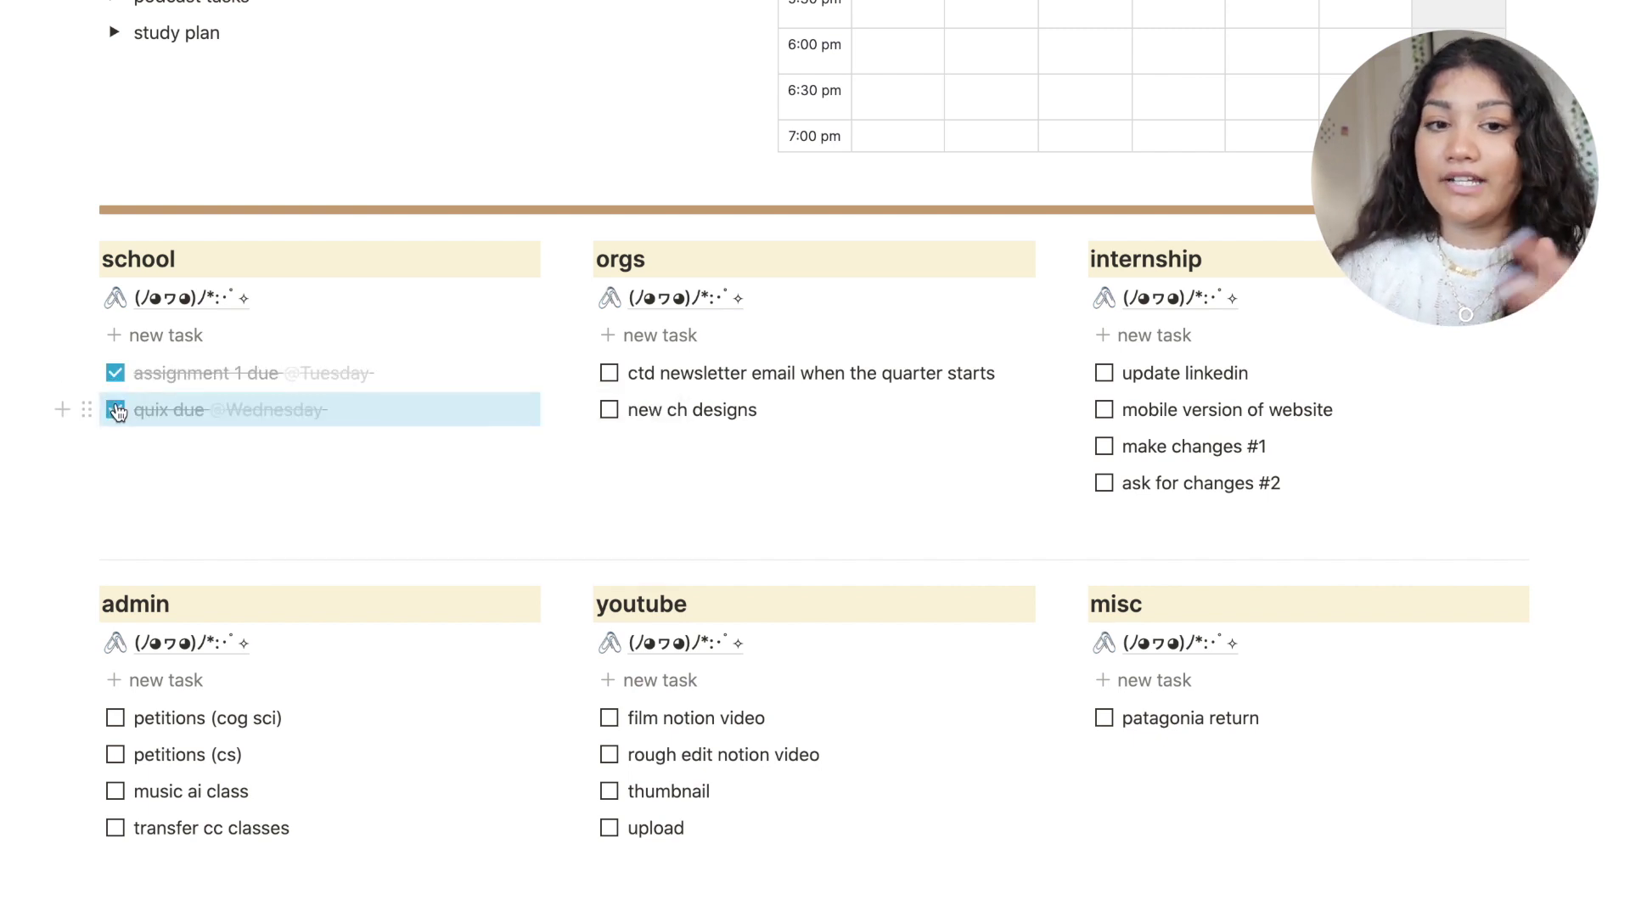
pyautogui.click(237, 480)
pyautogui.moveTo(257, 487); pyautogui.dragTo(143, 382)
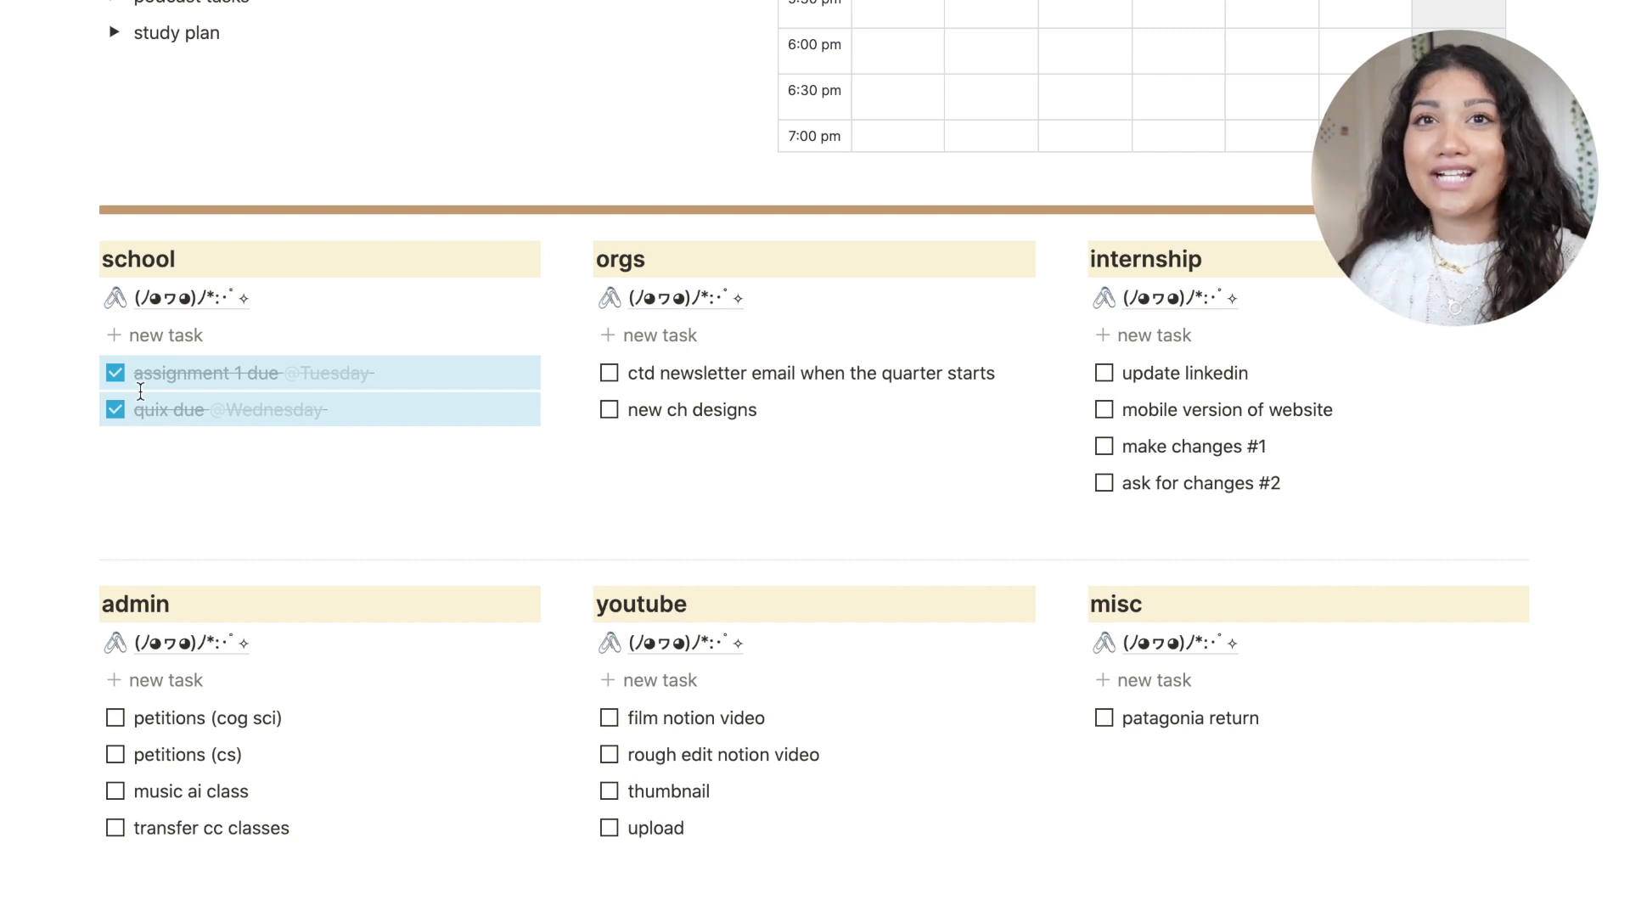
pyautogui.press('BackSpace')
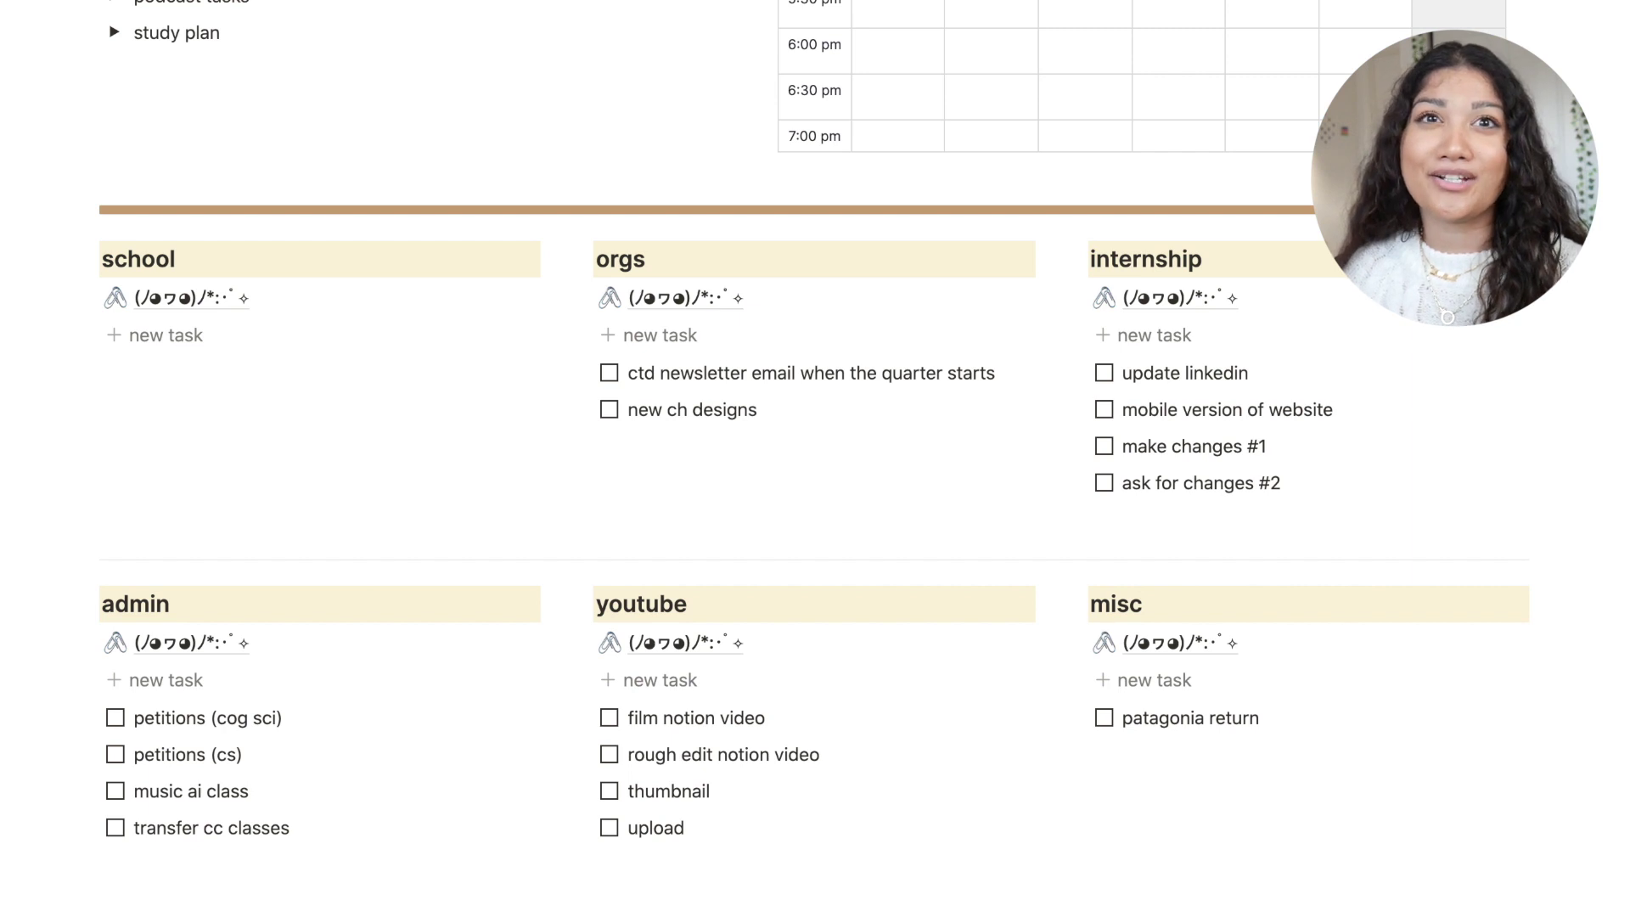
# Step: Open the college work page from the dashboard gallery
pyautogui.scroll(-1, 167, 333)
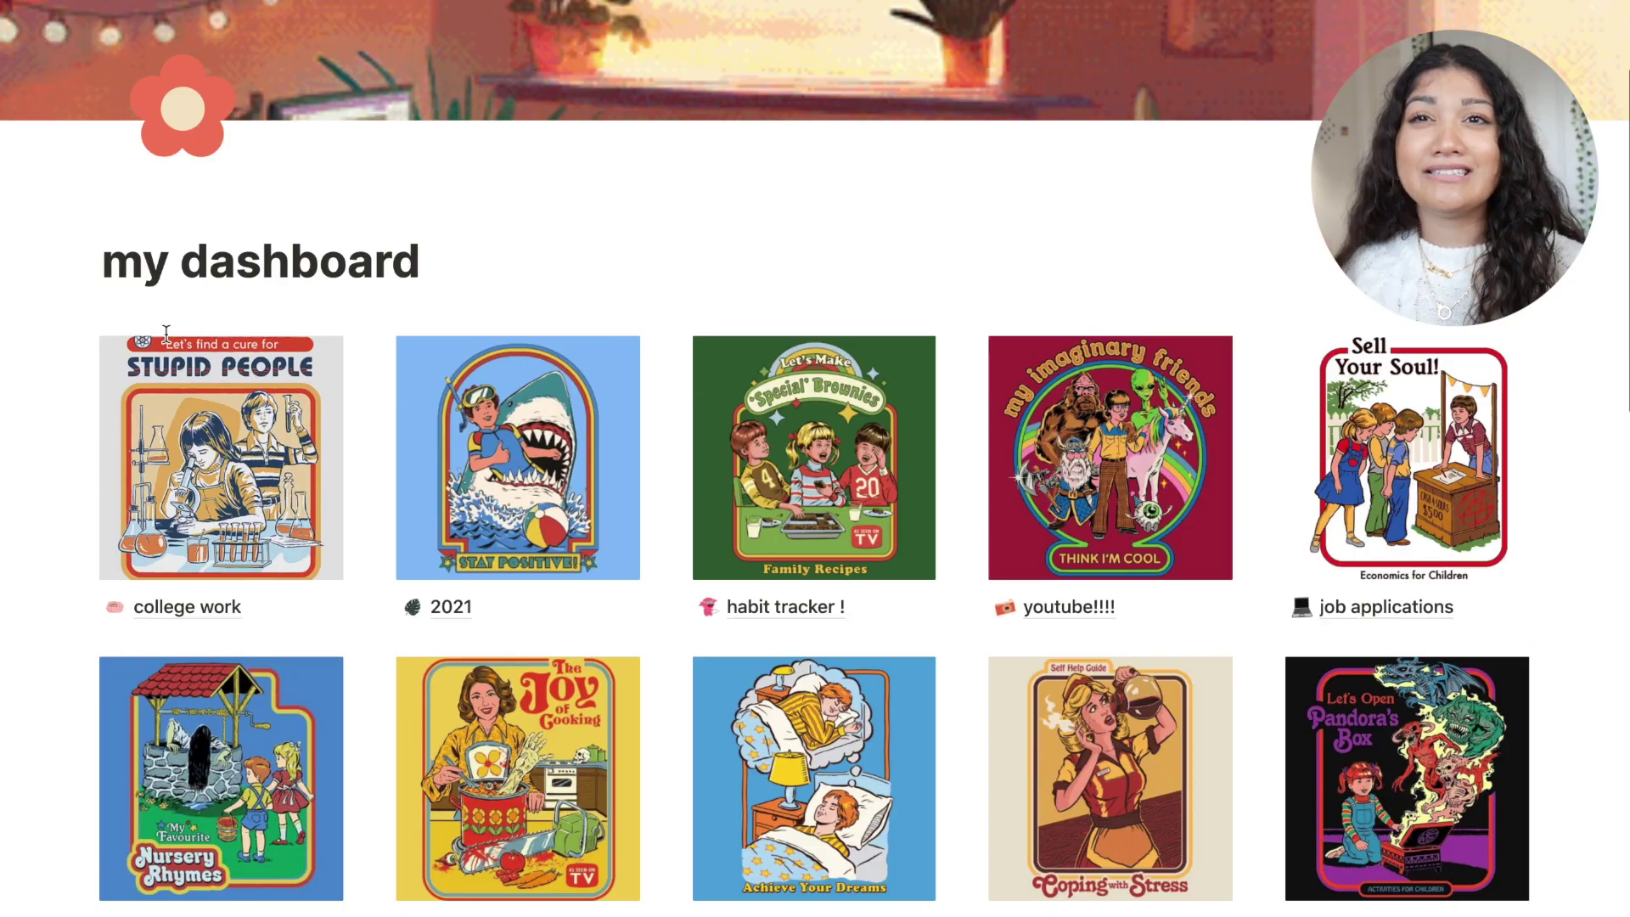
pyautogui.scroll(1, 203, 562)
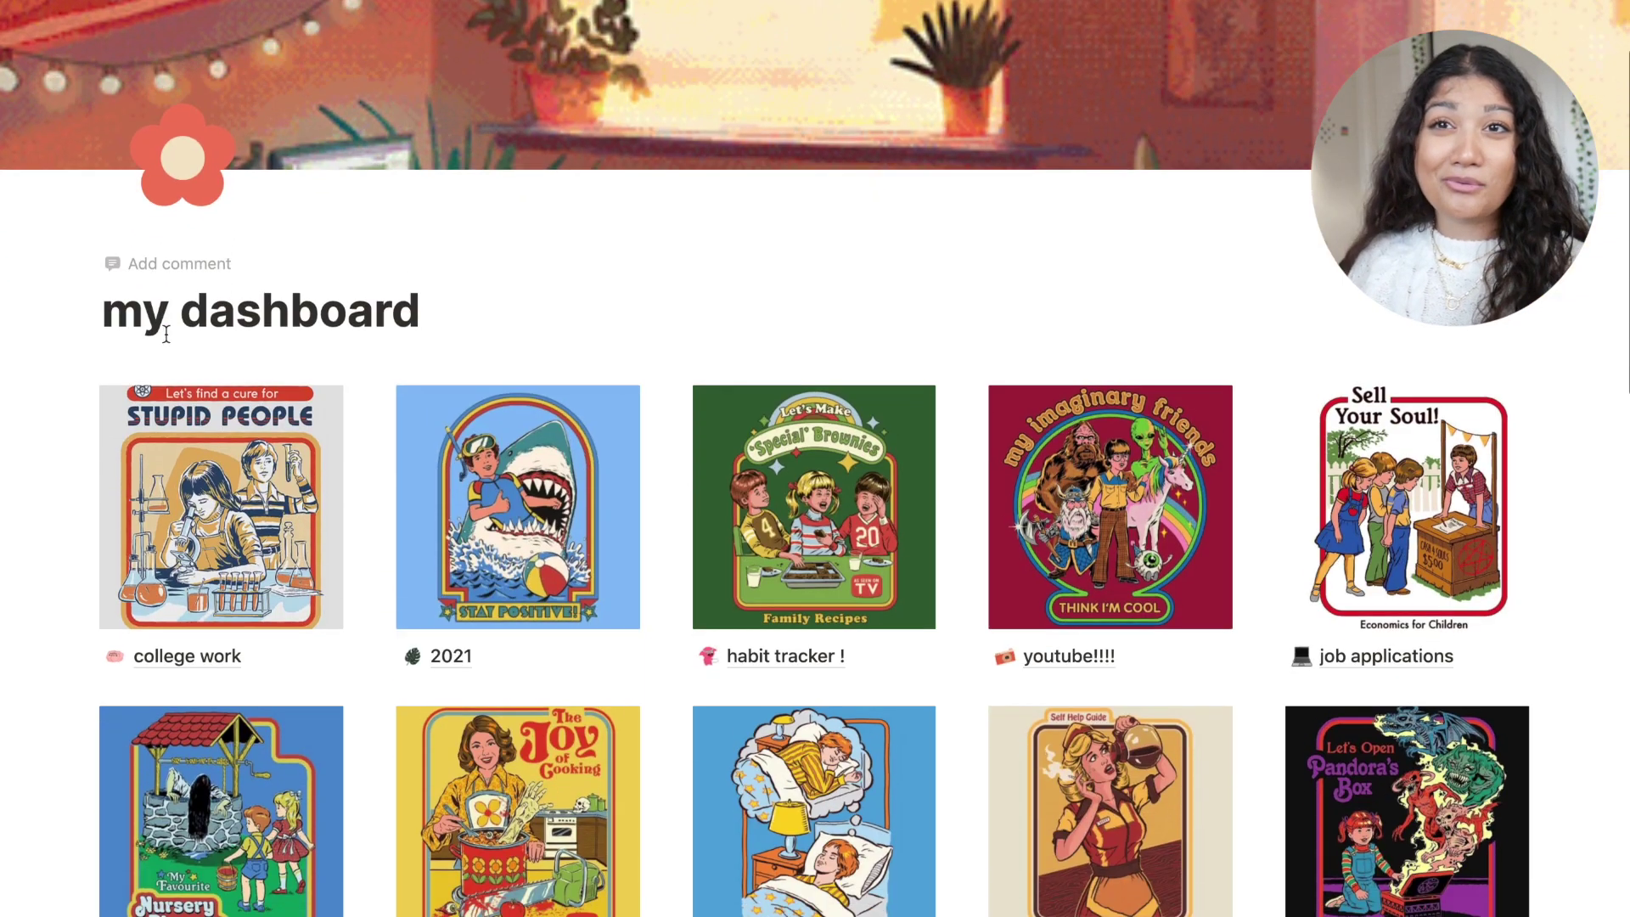
pyautogui.scroll(-2, 203, 562)
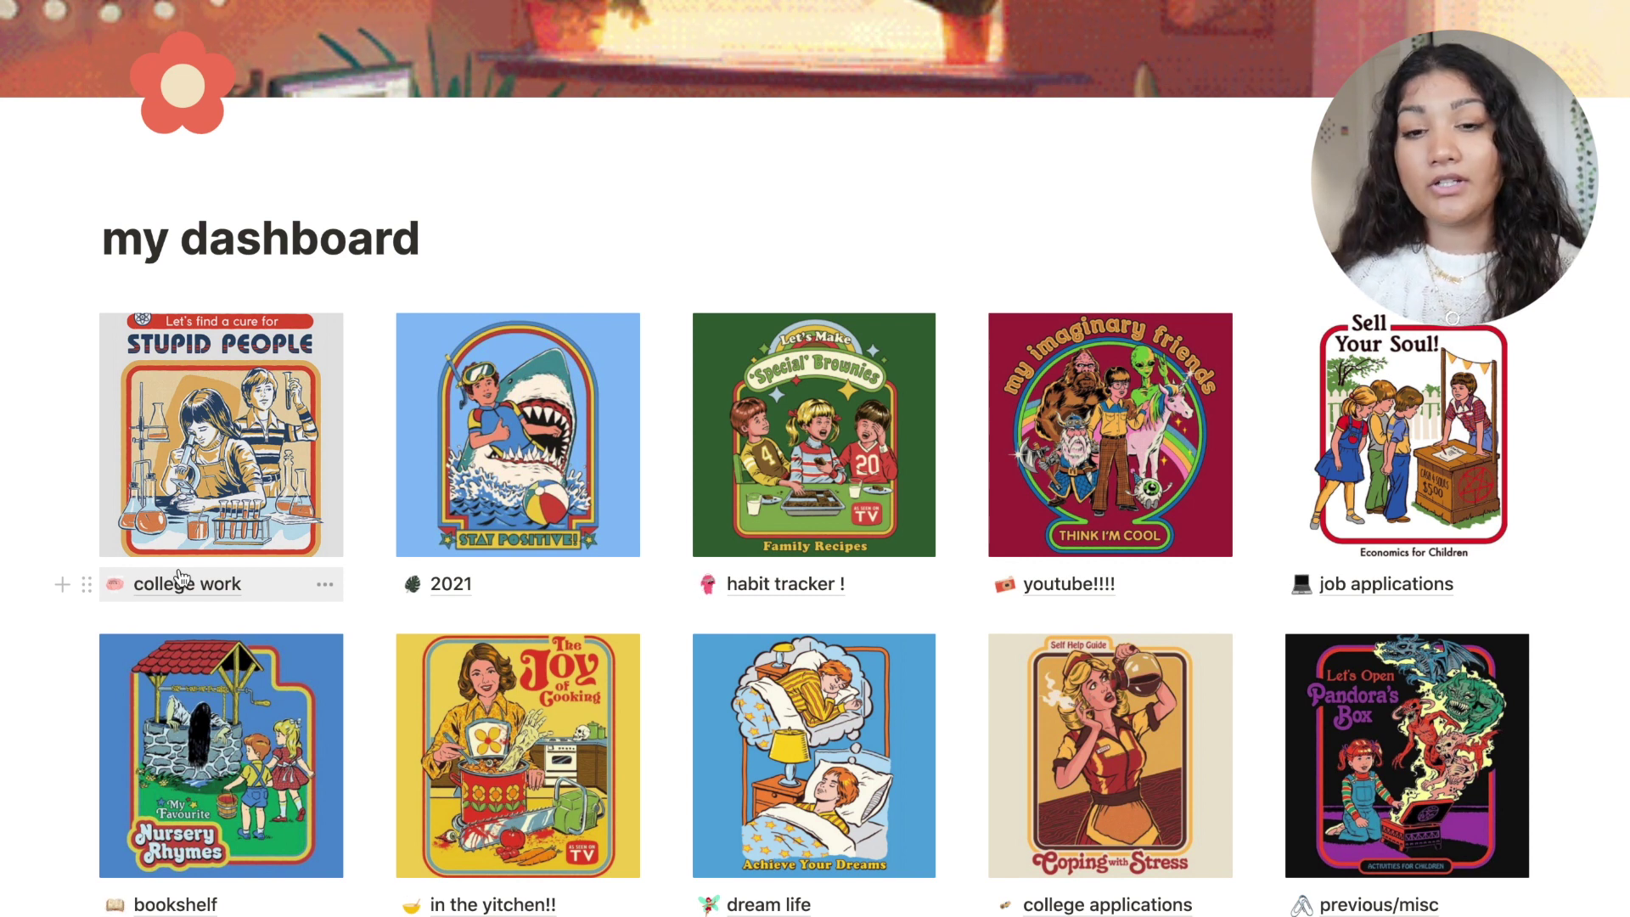
pyautogui.click(179, 579)
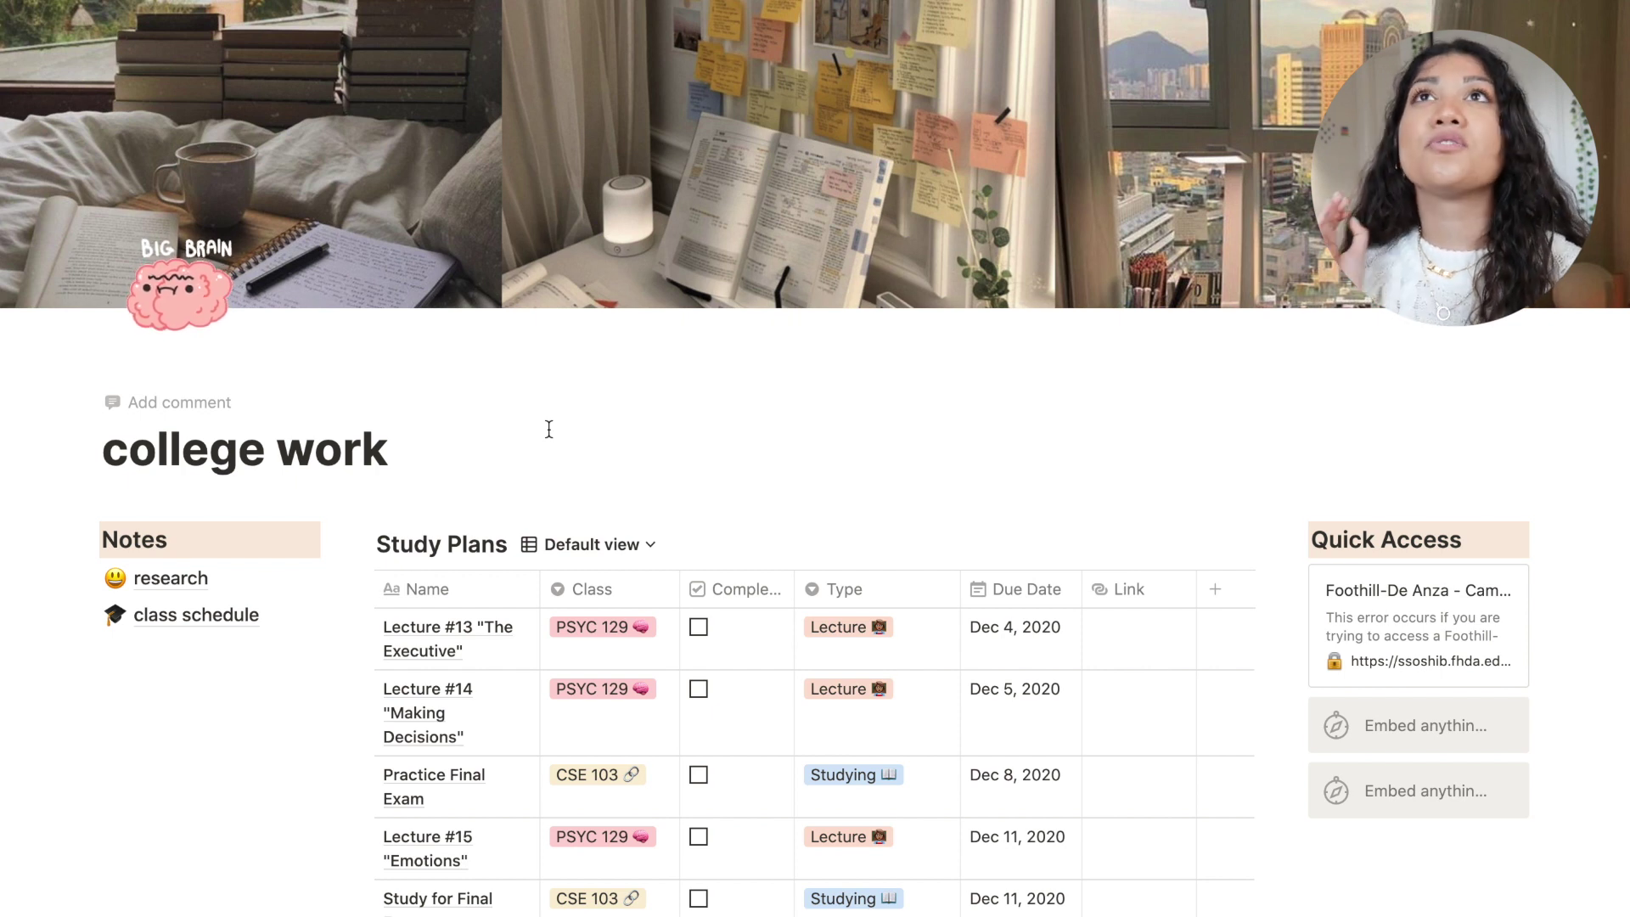
# Step: View the available Class and Type options for the Lecture #13 entry in Study Plans, keeping its values
pyautogui.scroll(-3, 549, 428)
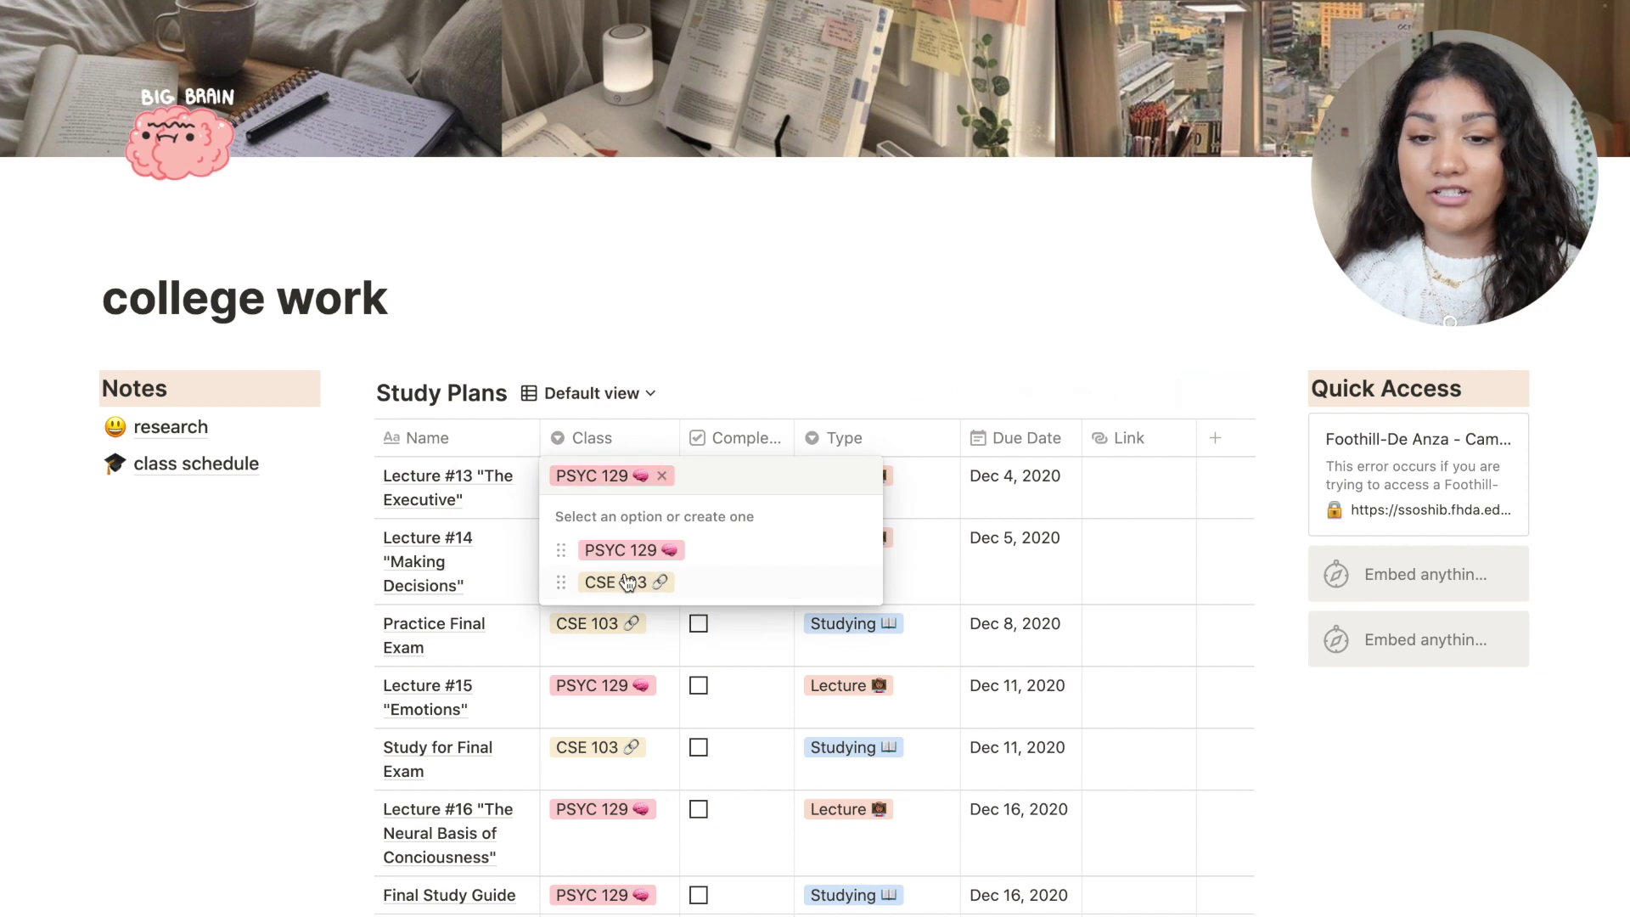
pyautogui.press('Escape')
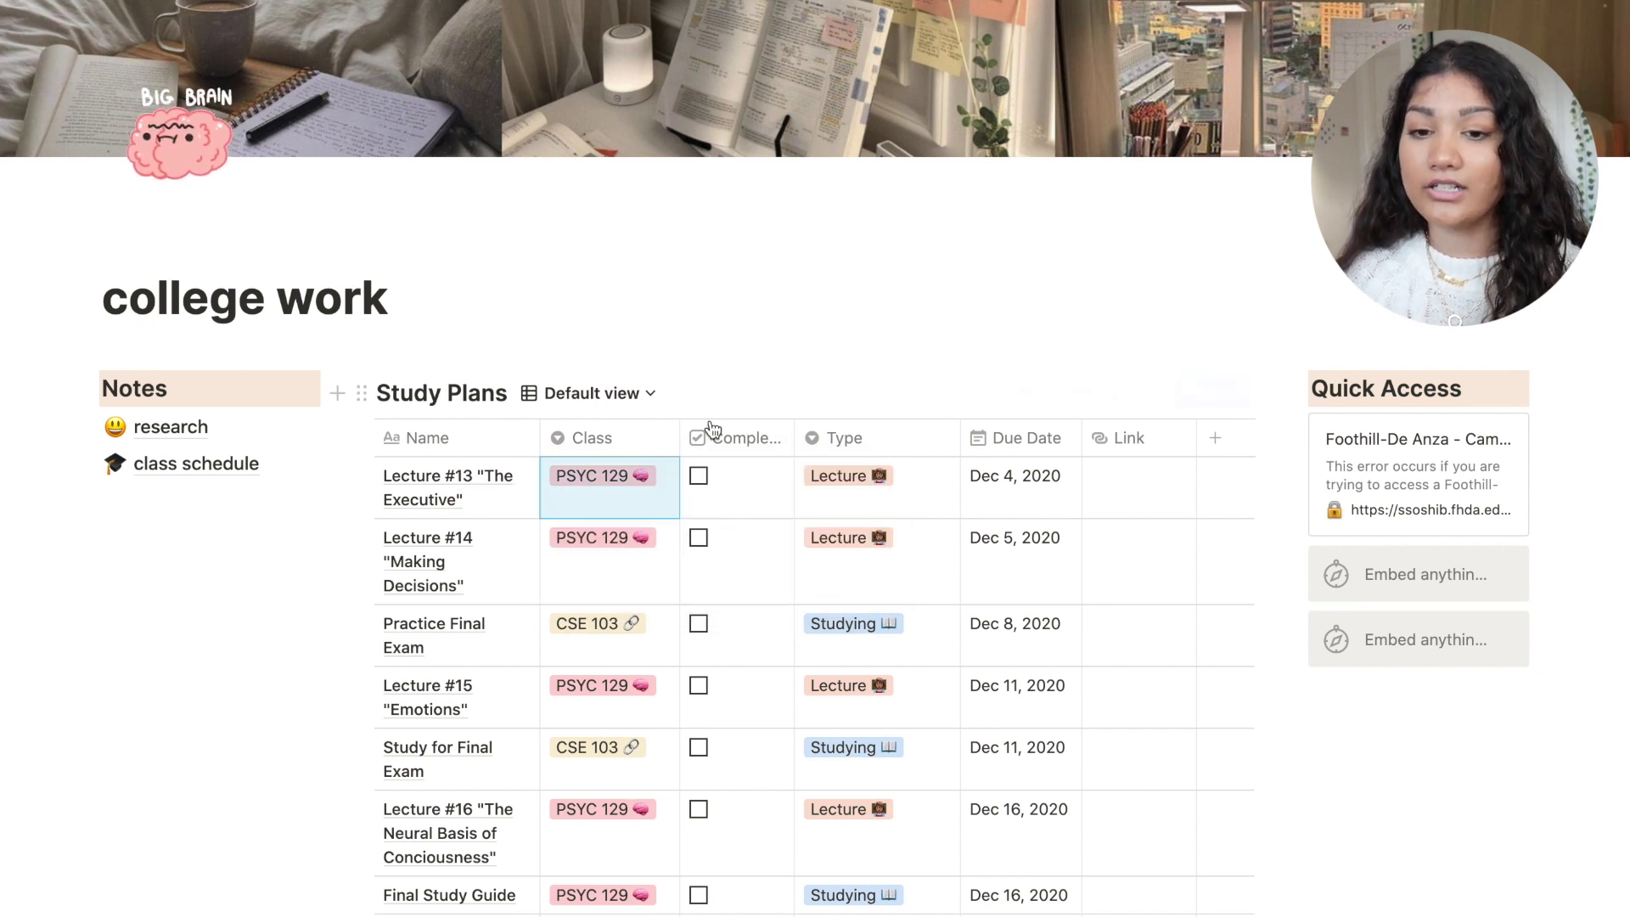
pyautogui.scroll(-1, 601, 586)
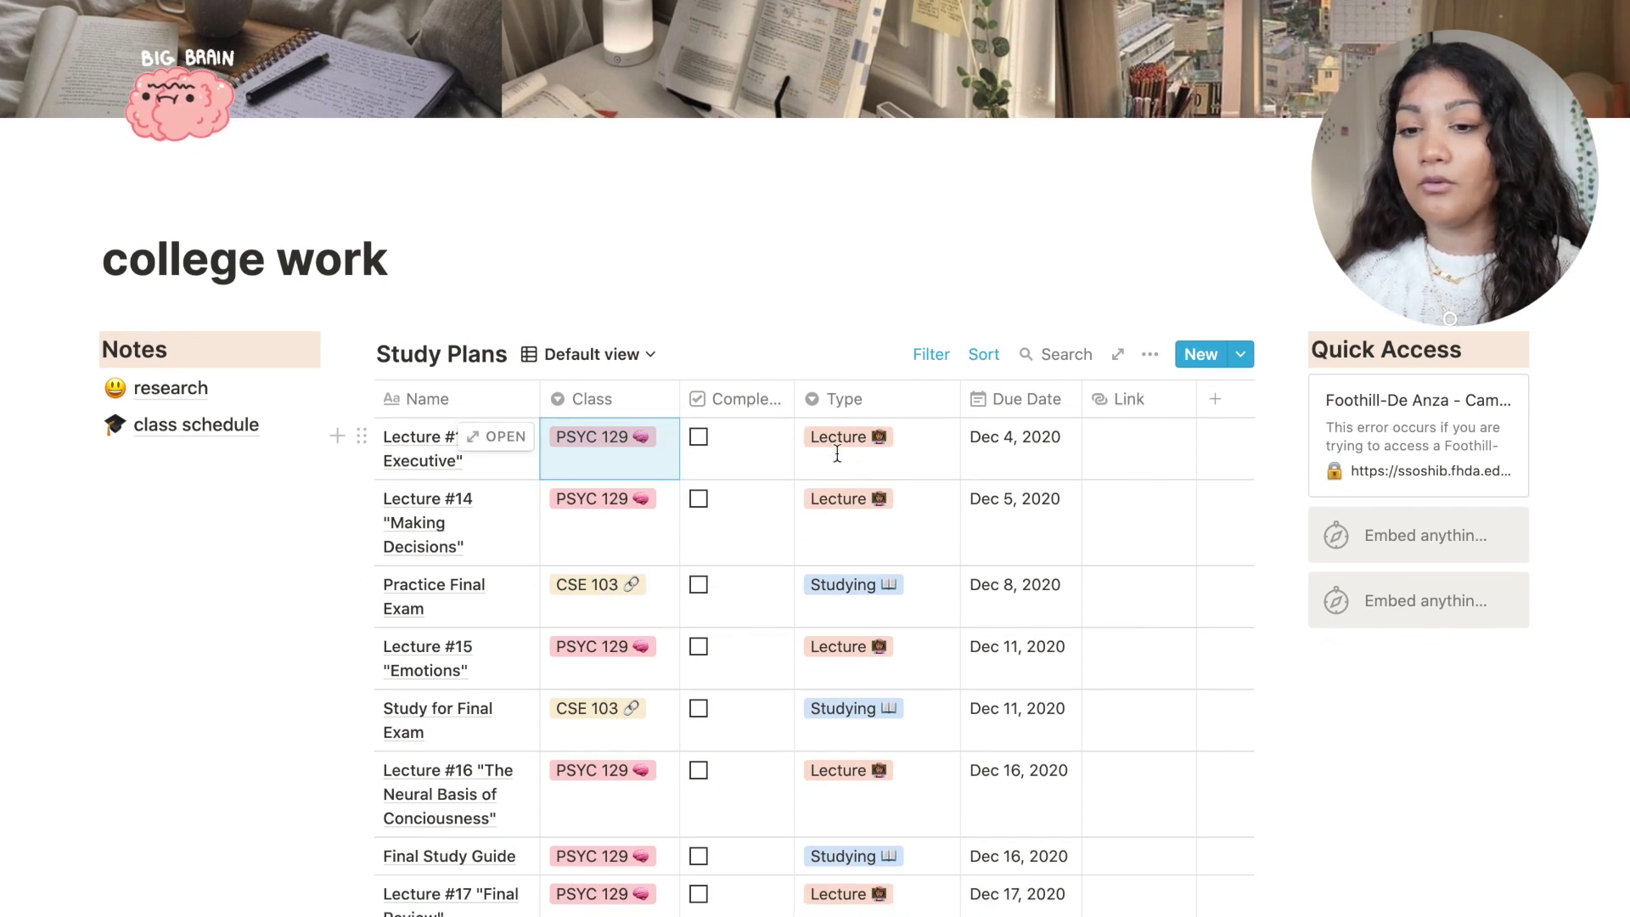
pyautogui.click(868, 450)
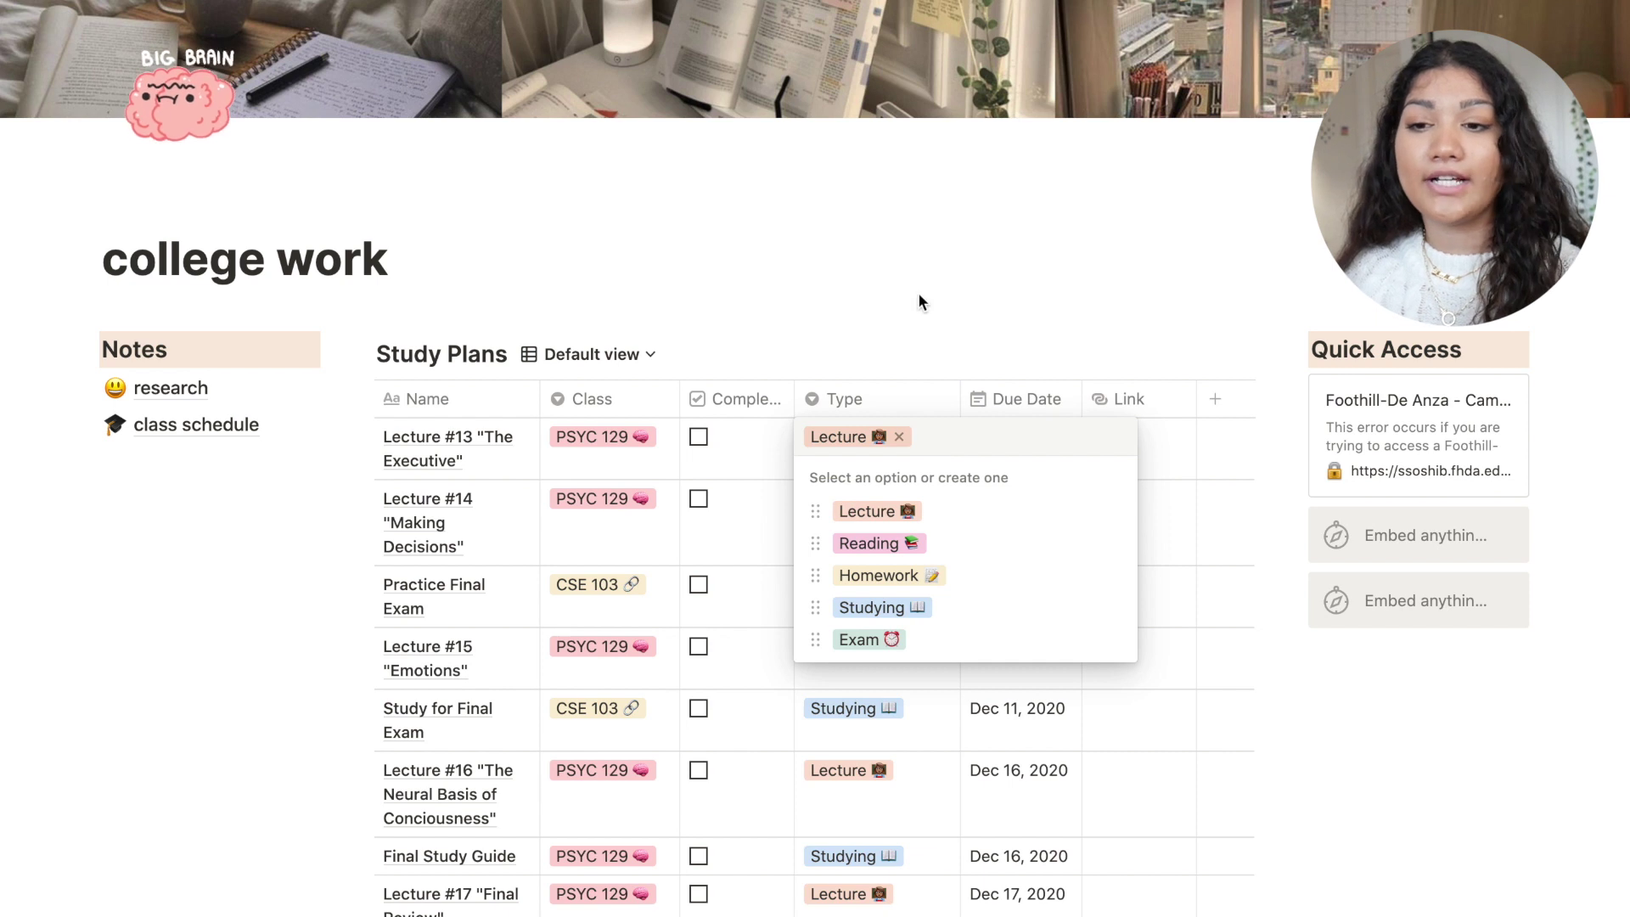
pyautogui.press('Escape')
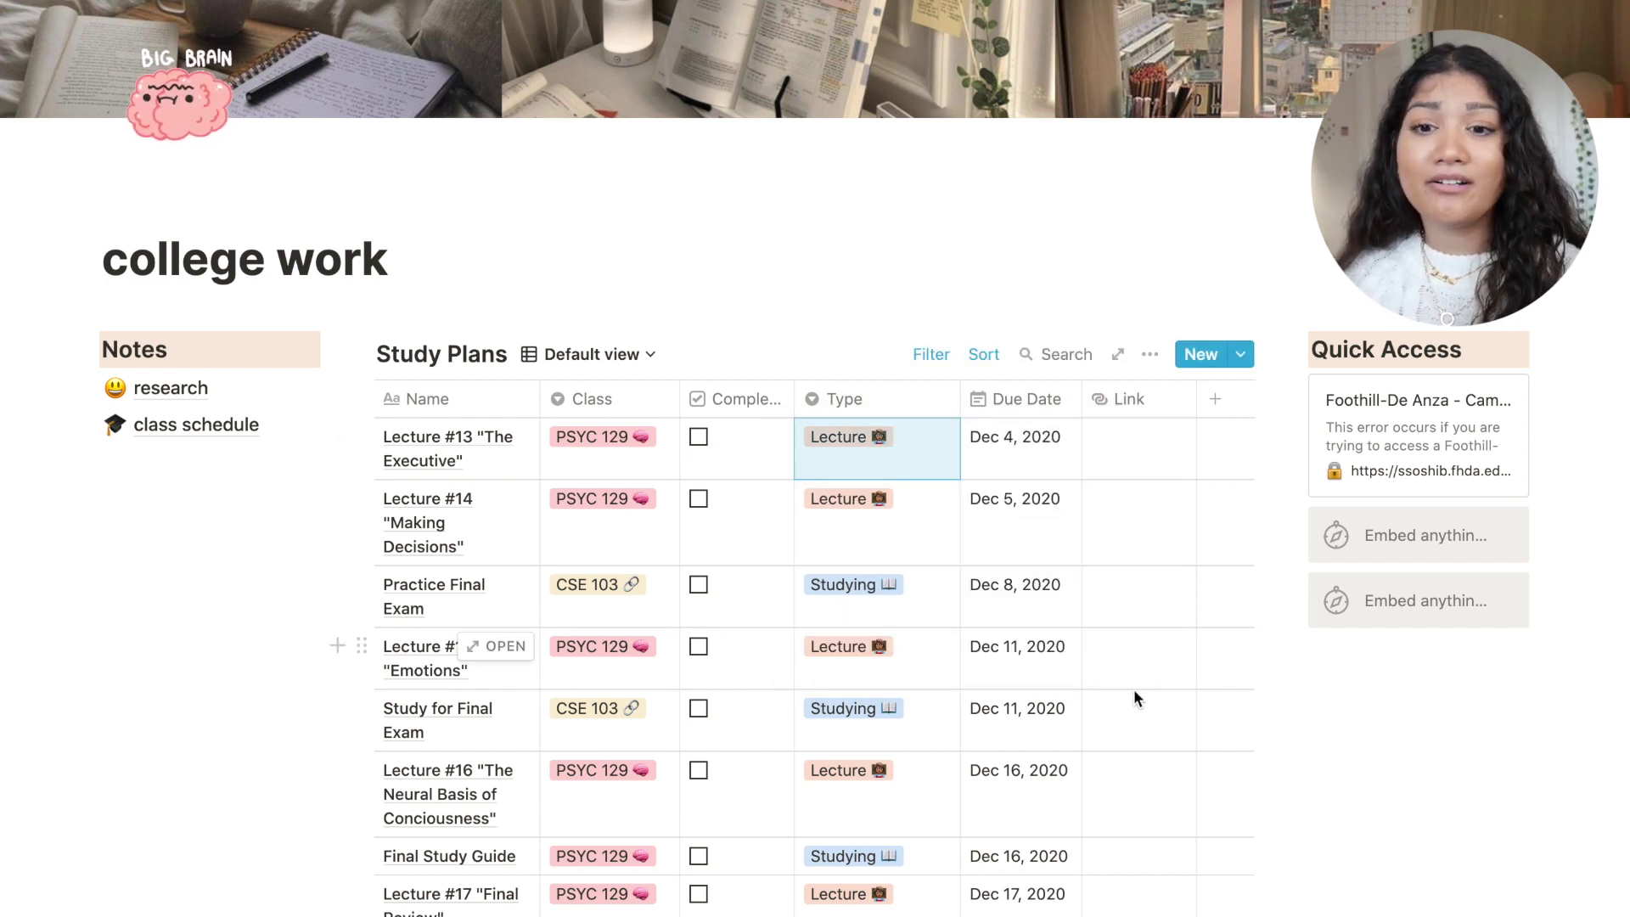
# Step: Mark Lecture #13 and Lecture #14 as complete in Study Plans and undo both changes
pyautogui.click(698, 436)
pyautogui.click(697, 437)
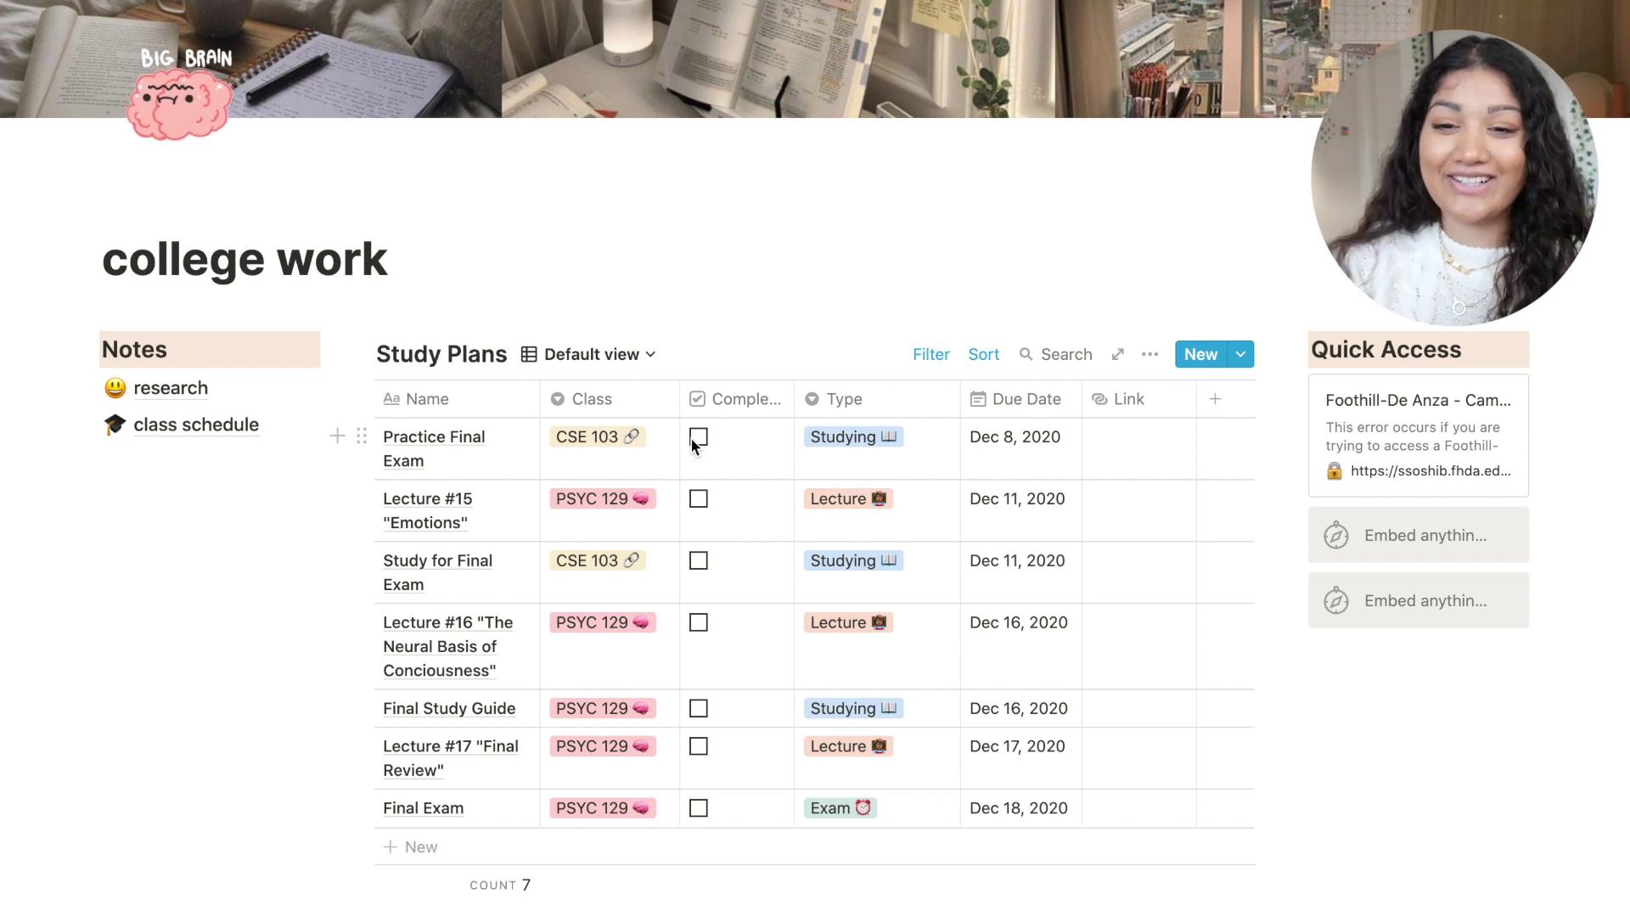
pyautogui.hotkey('ctrl', 'z')
# Step: Look at Study Plans in the Calendar view and return it to the Default view
pyautogui.scroll(-1, 693, 443)
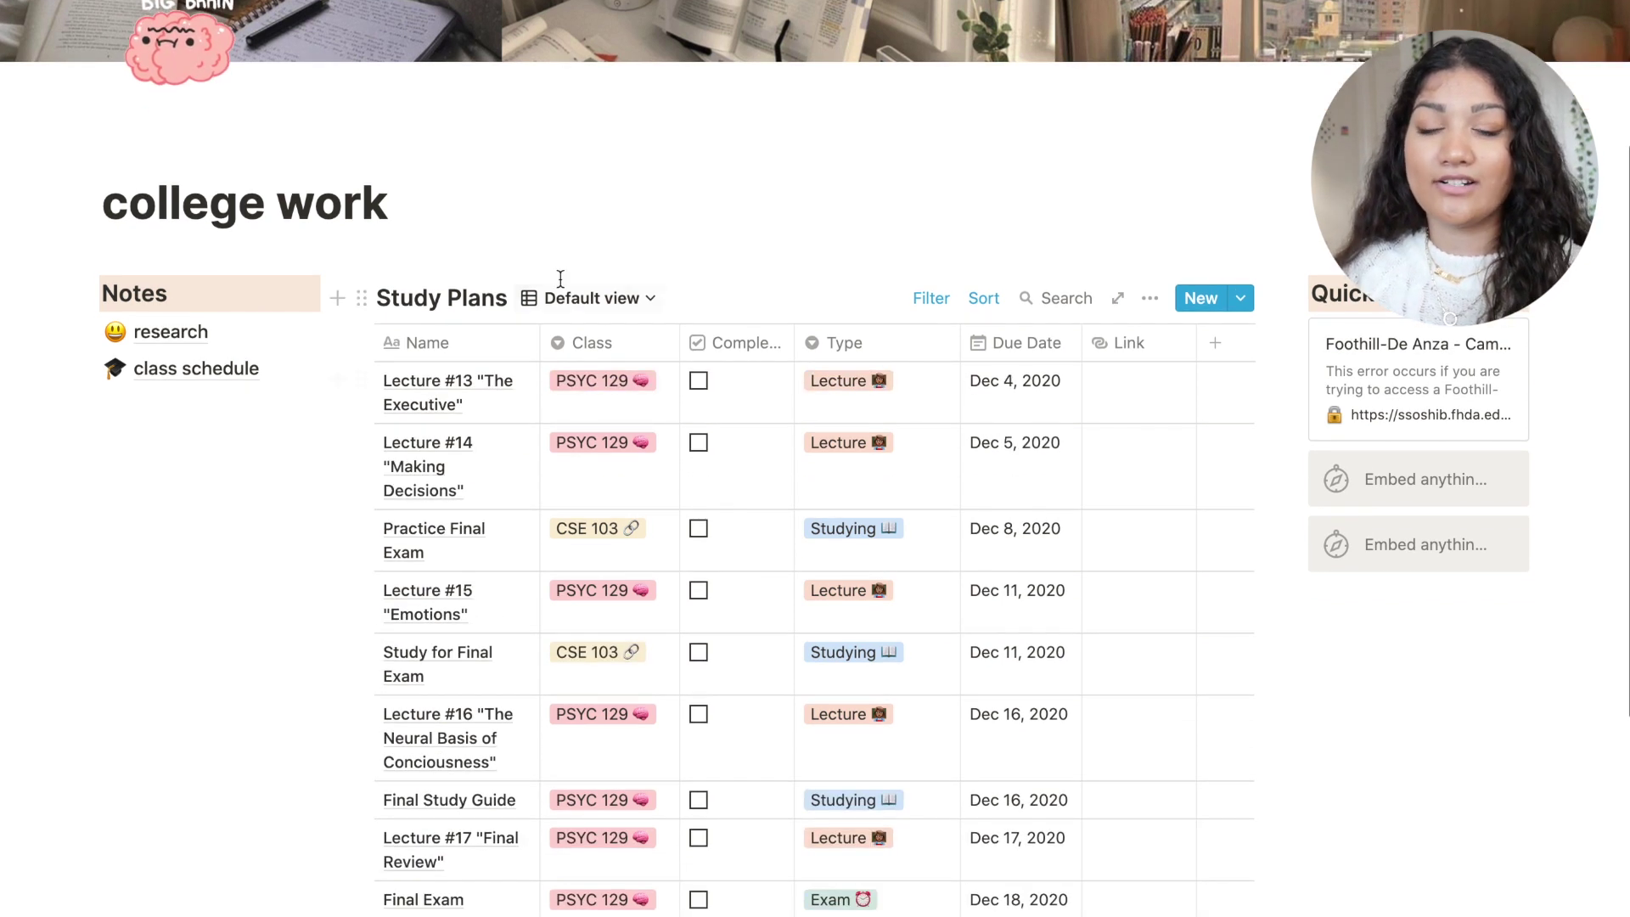
pyautogui.click(573, 303)
pyautogui.click(542, 411)
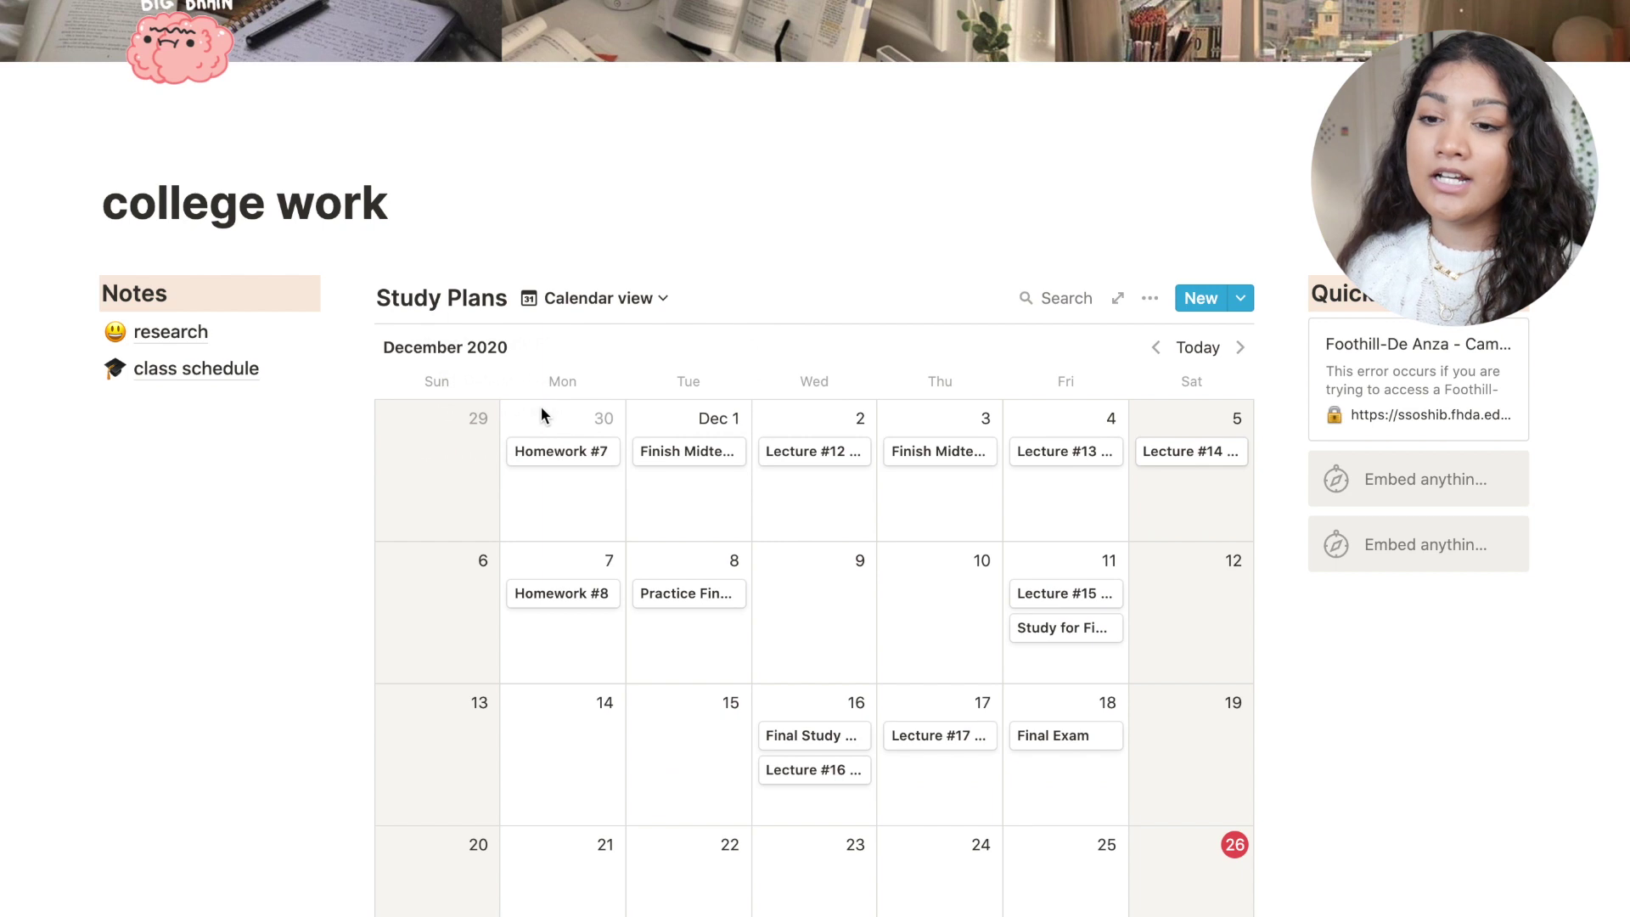
pyautogui.scroll(-2, 633, 513)
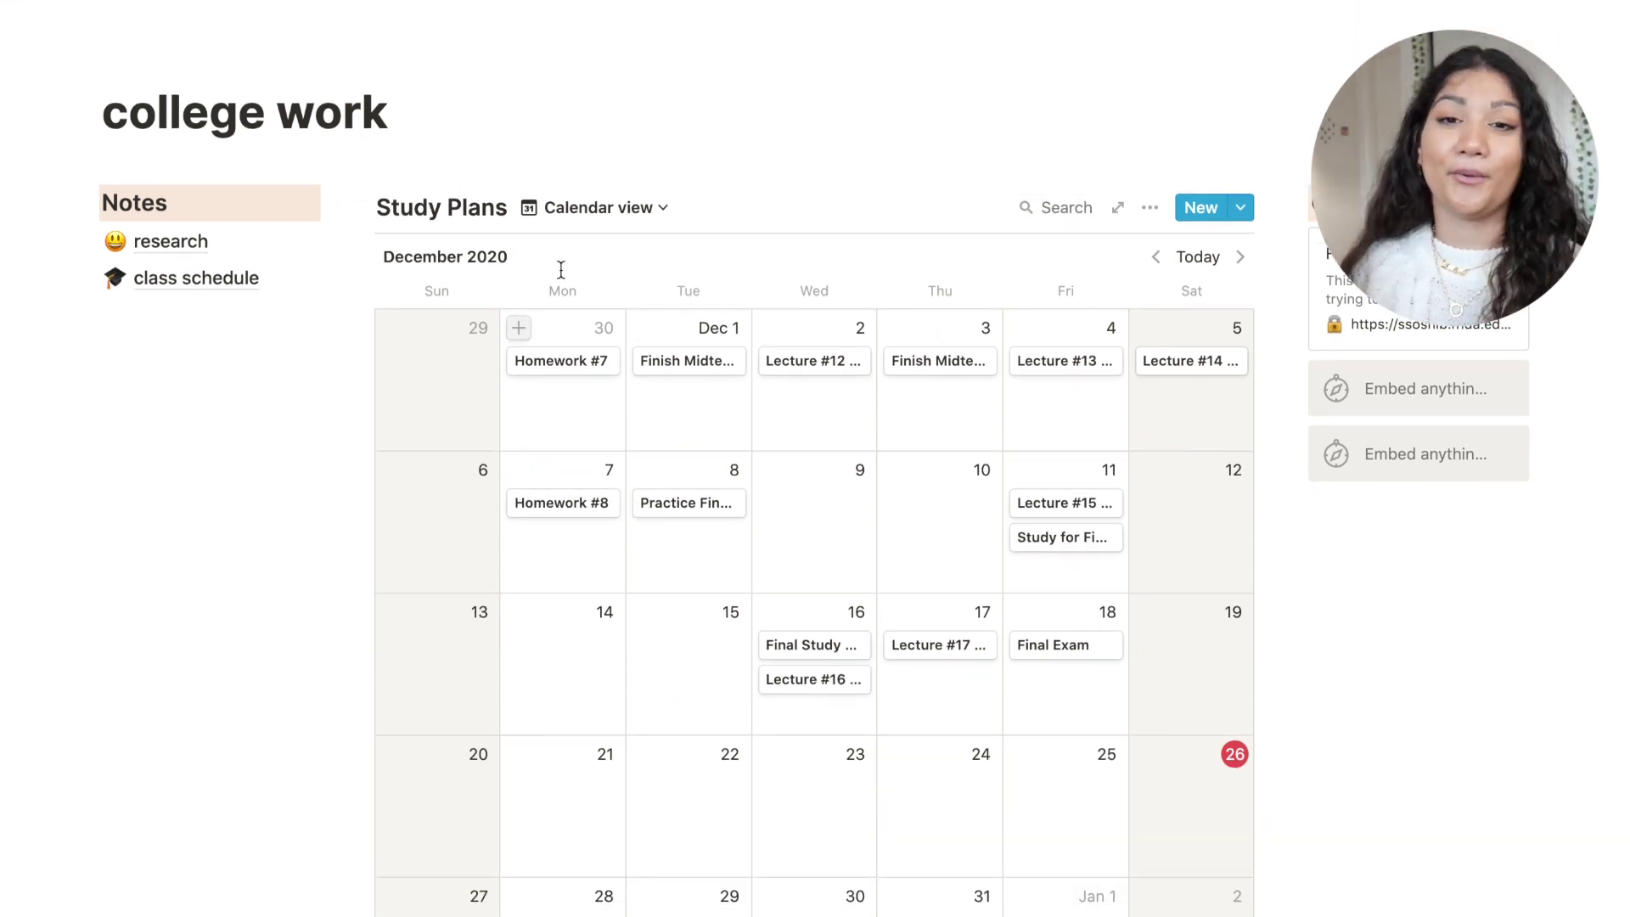
pyautogui.click(560, 210)
pyautogui.click(515, 295)
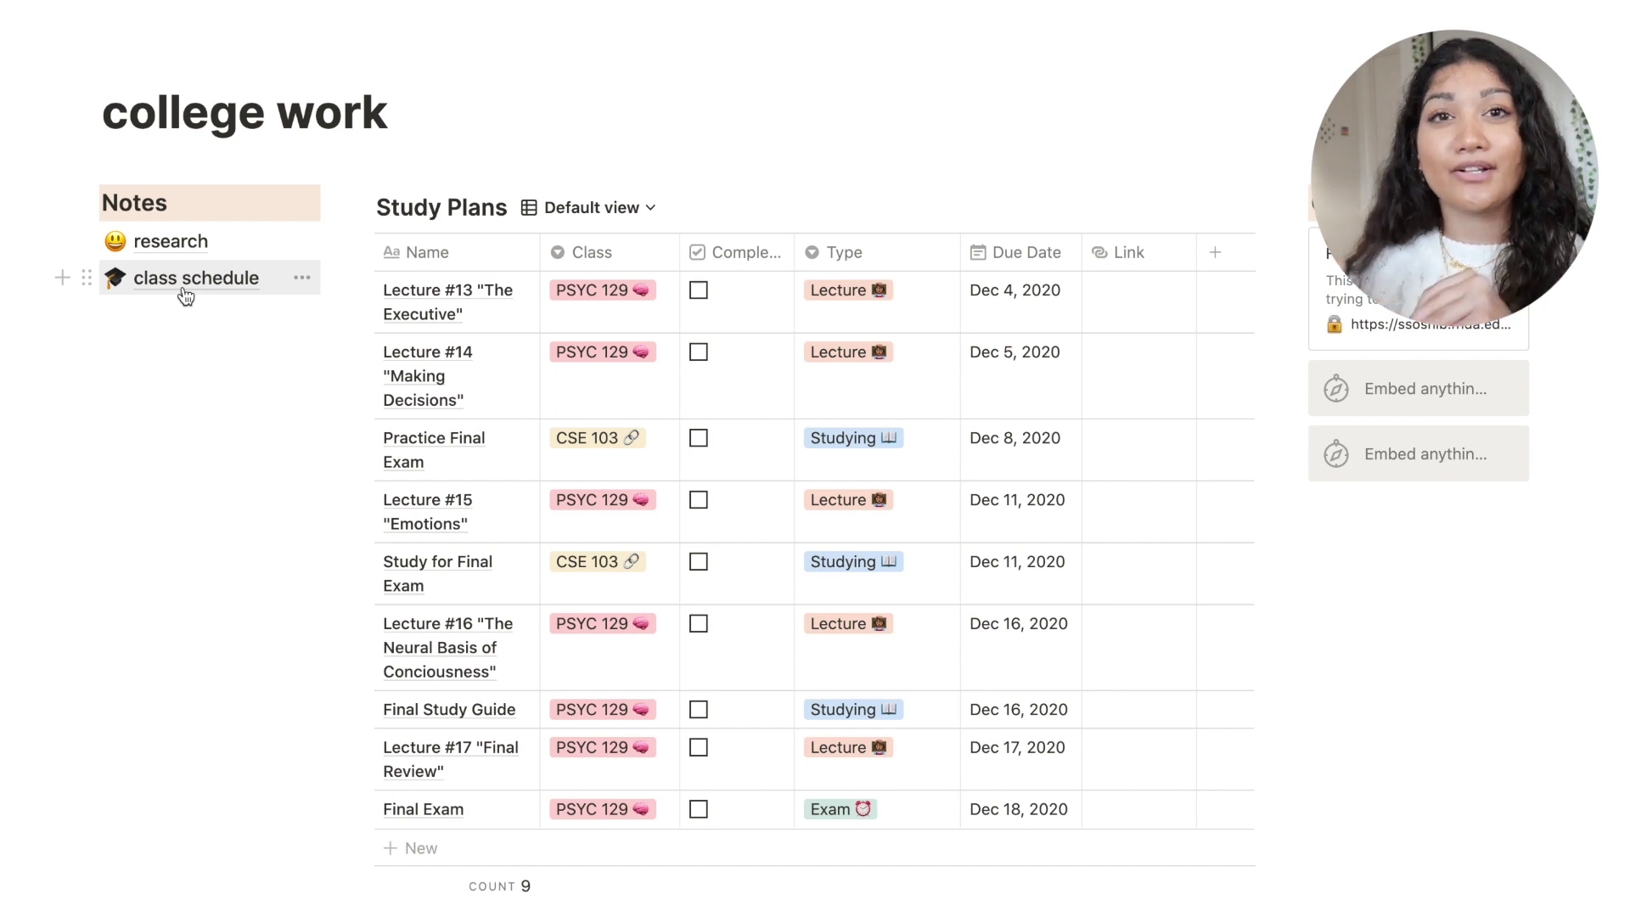
# Step: Open the class schedule page listed under Notes on the college work page
pyautogui.scroll(5, 185, 295)
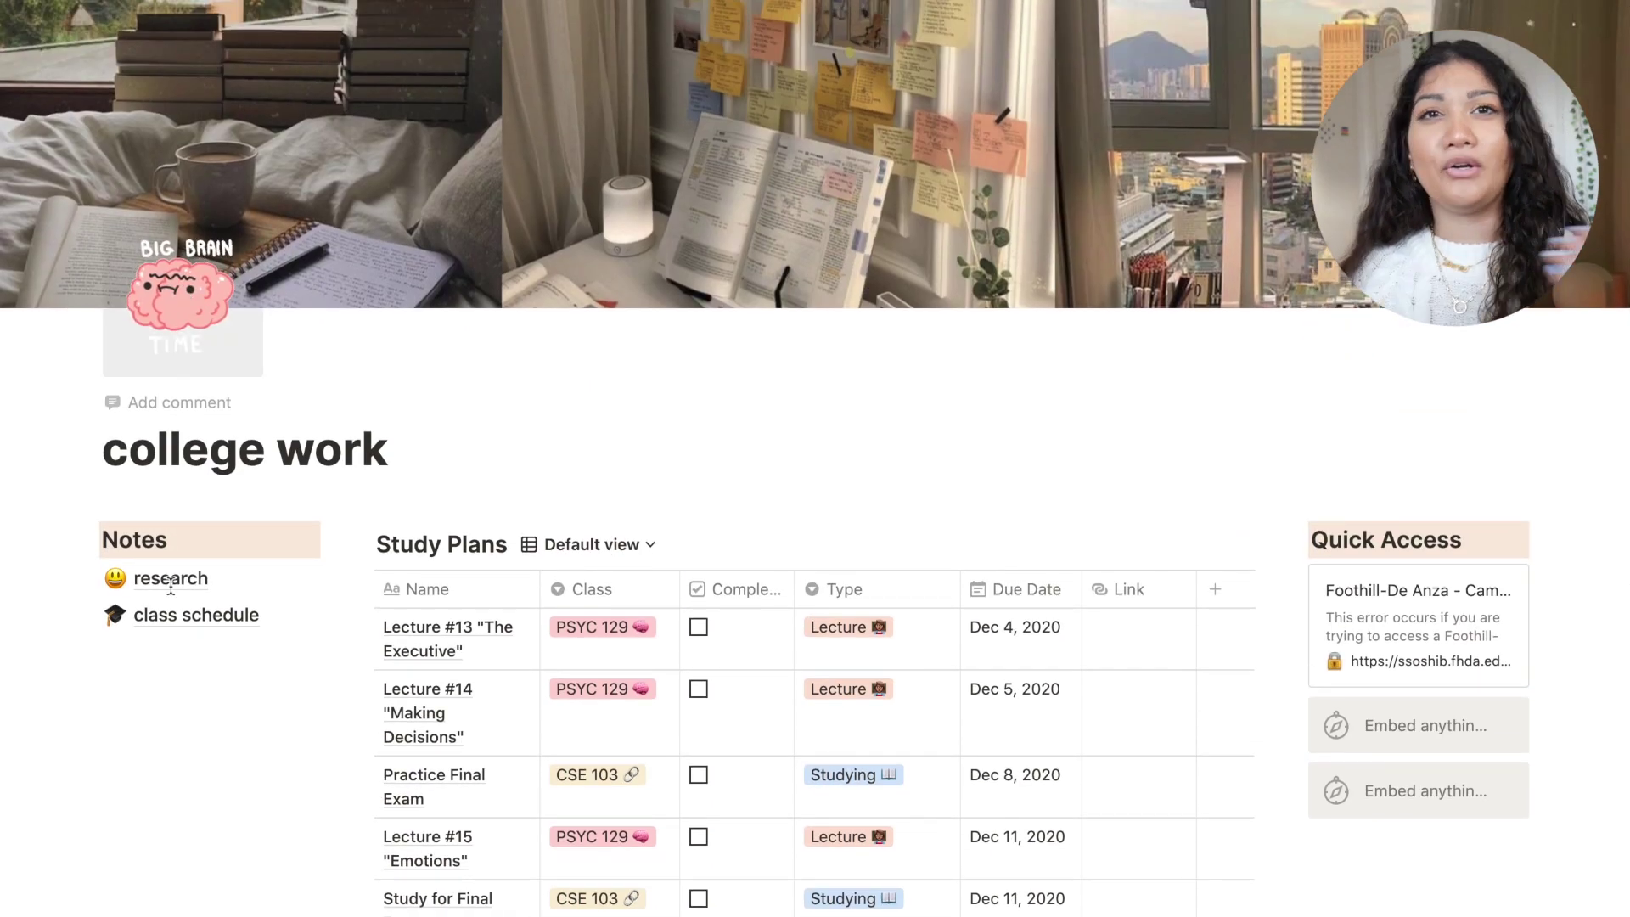
pyautogui.click(166, 635)
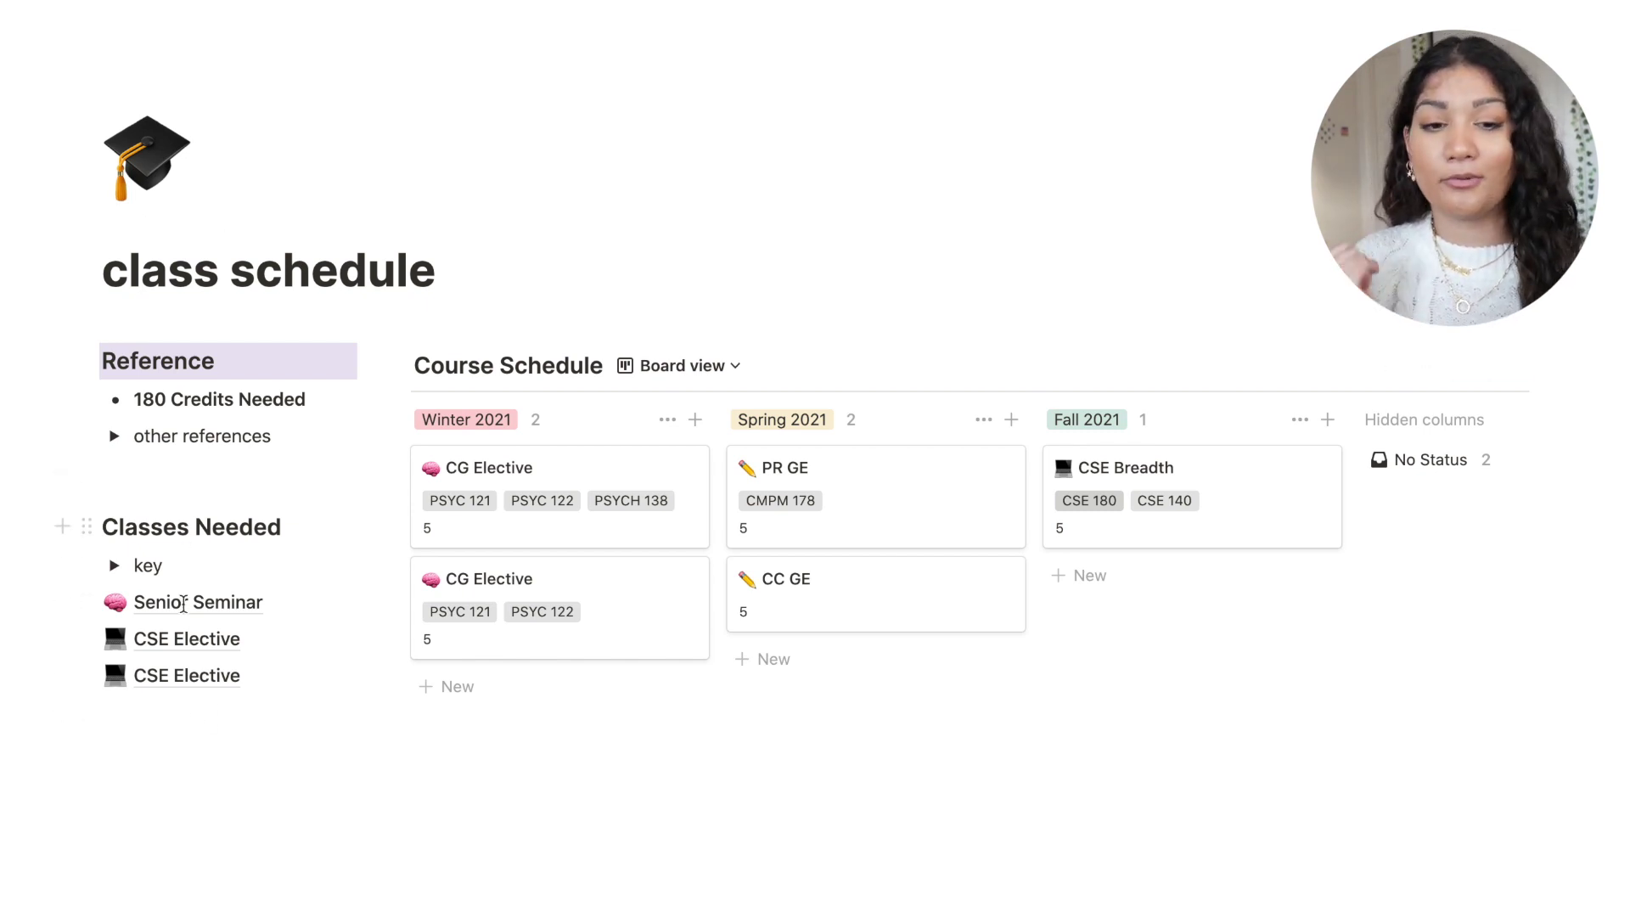
# Step: View the contents of the key and other references toggles on the class schedule page and collapse each one
pyautogui.click(120, 564)
pyautogui.scroll(-2, 195, 552)
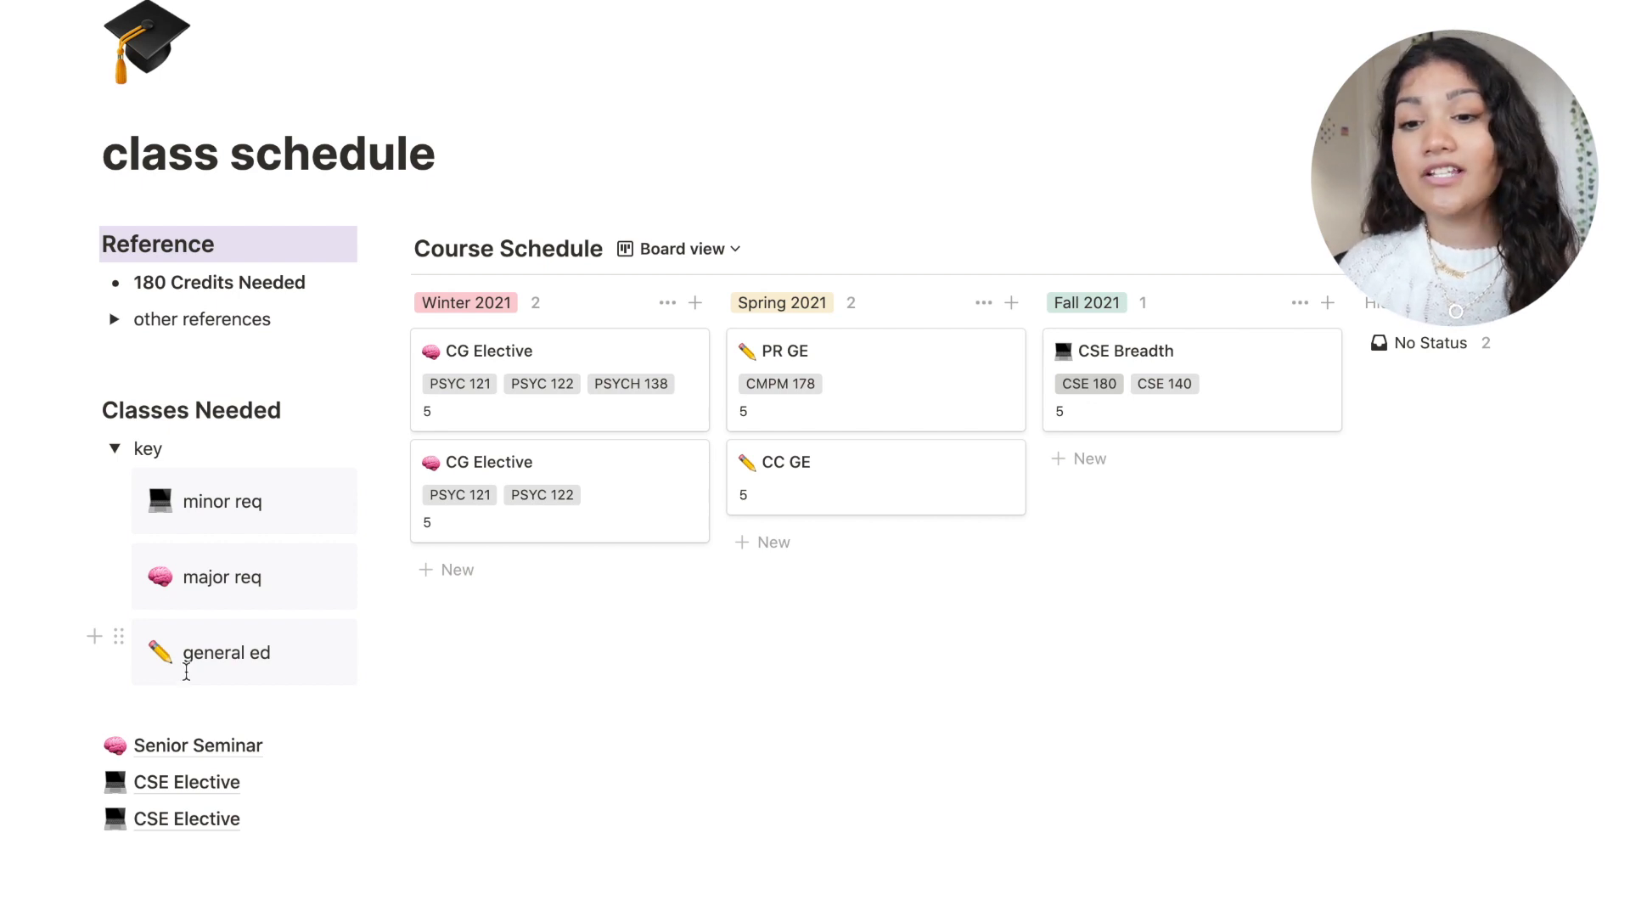
pyautogui.click(114, 449)
pyautogui.moveTo(161, 557); pyautogui.dragTo(222, 590)
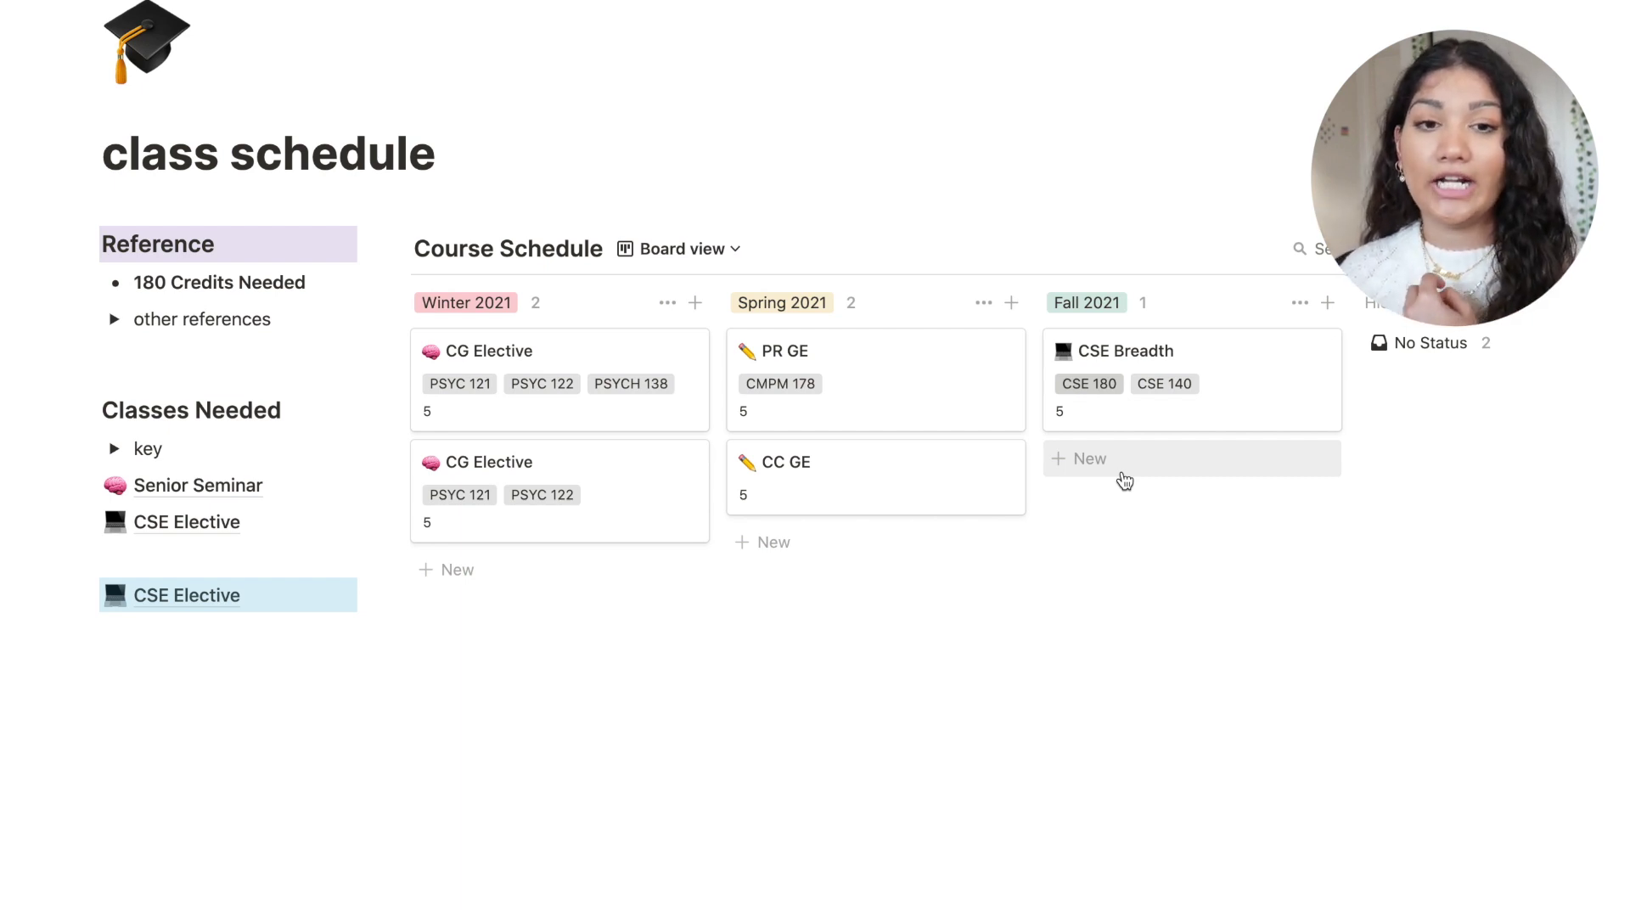
pyautogui.click(114, 319)
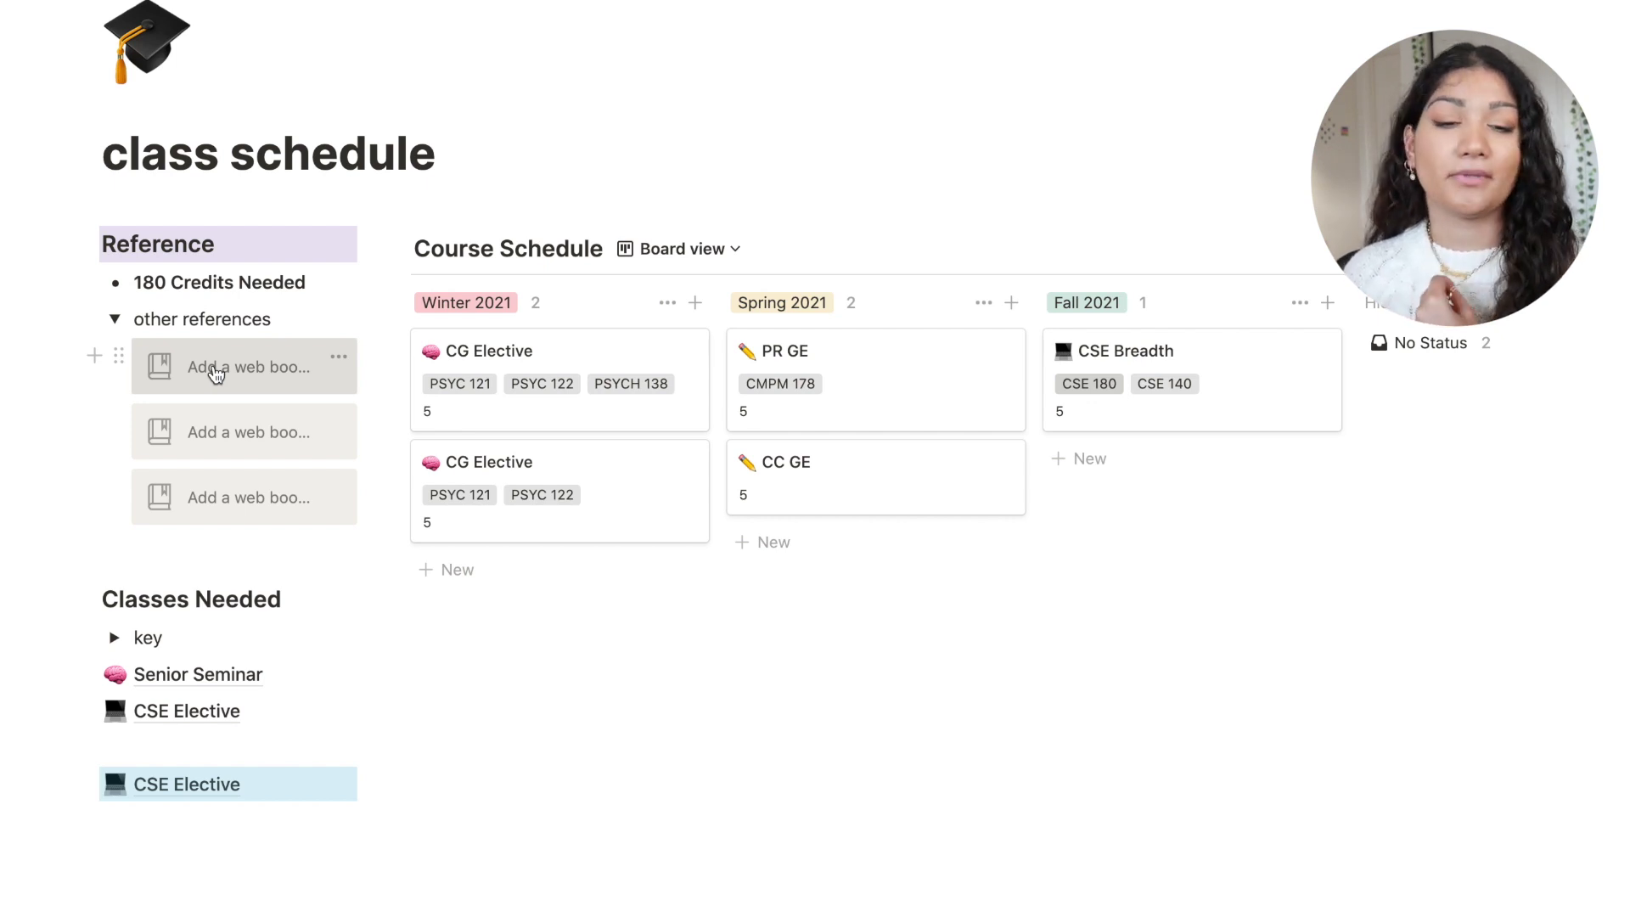
pyautogui.click(114, 318)
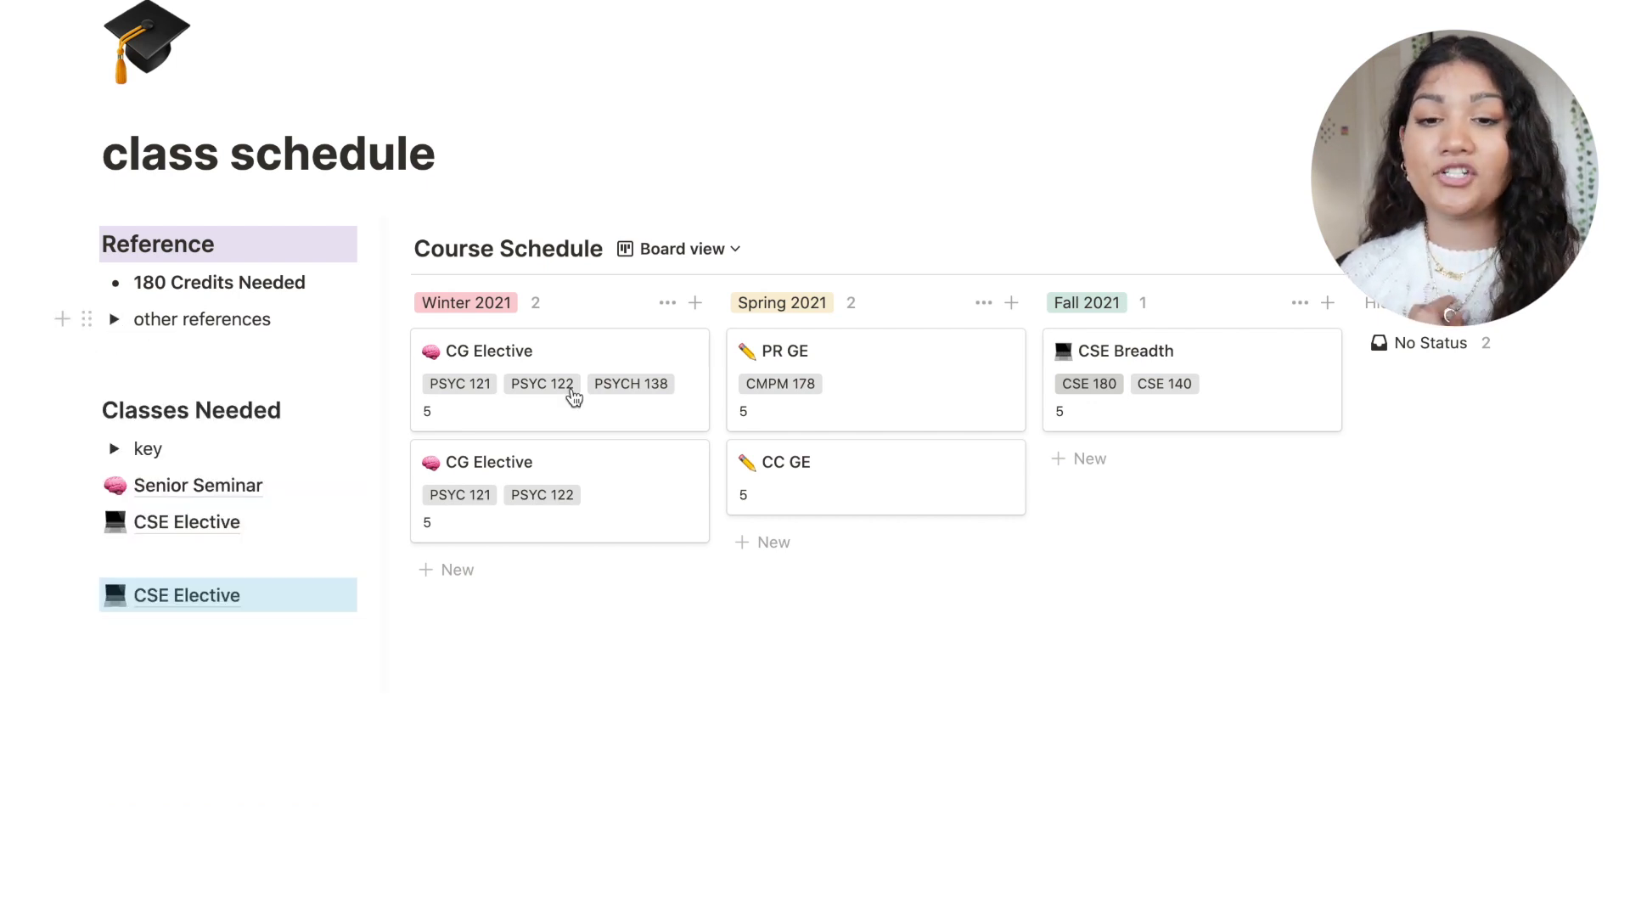
# Step: View the properties of the first CG Elective card under Winter 2021, close it and return to my dashboard
pyautogui.click(520, 371)
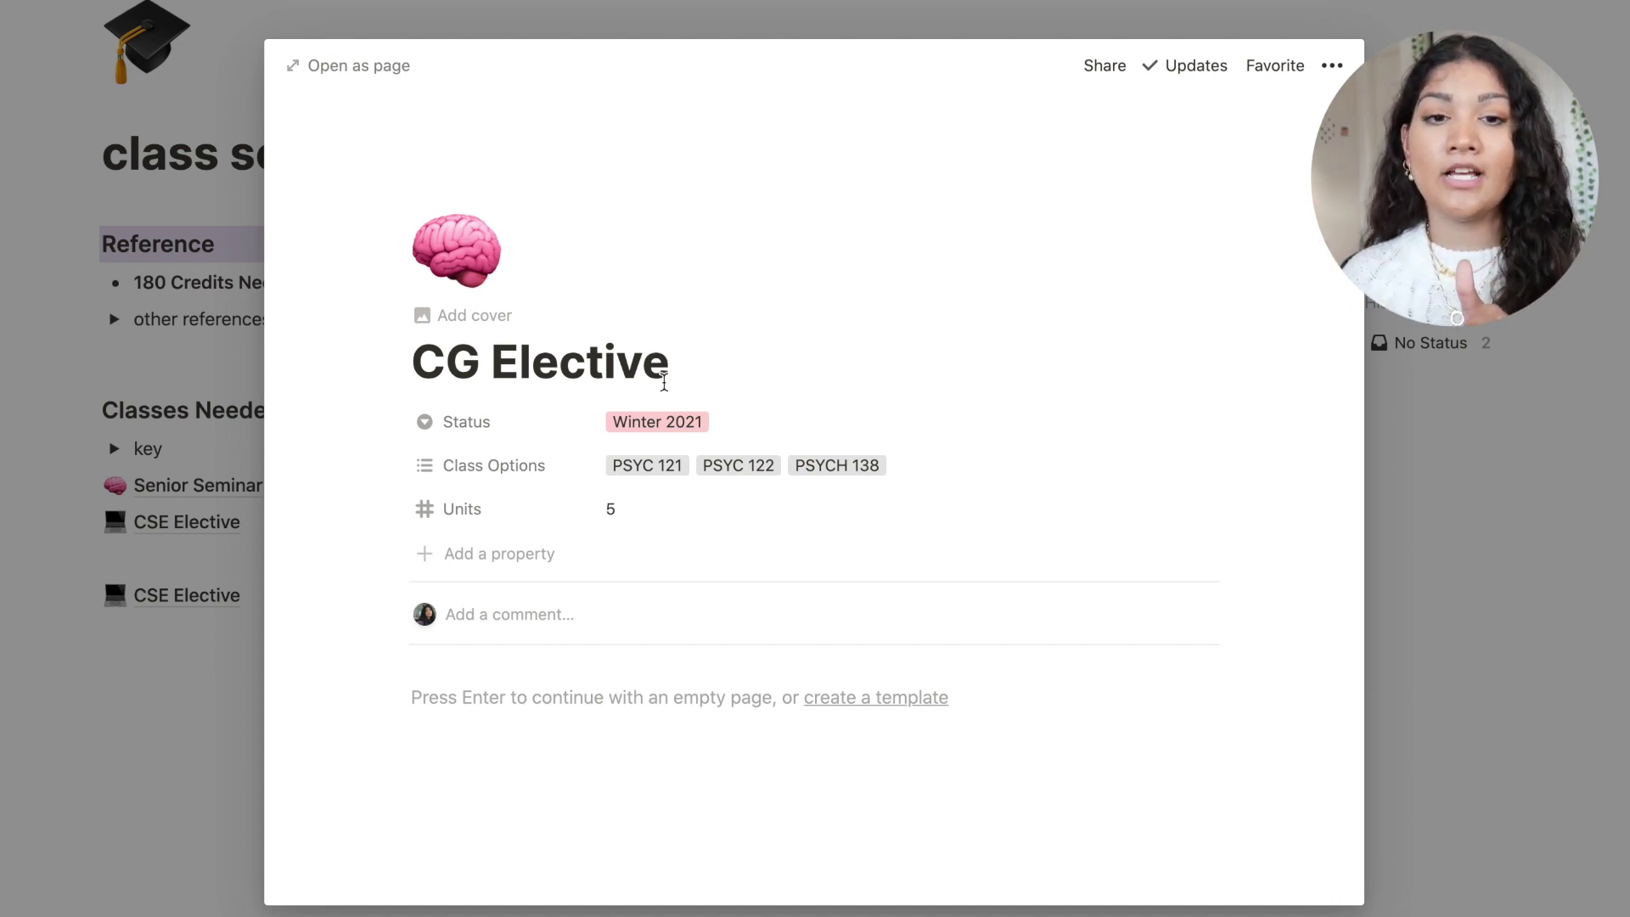
pyautogui.click(232, 676)
pyautogui.click(666, 247)
pyautogui.click(597, 354)
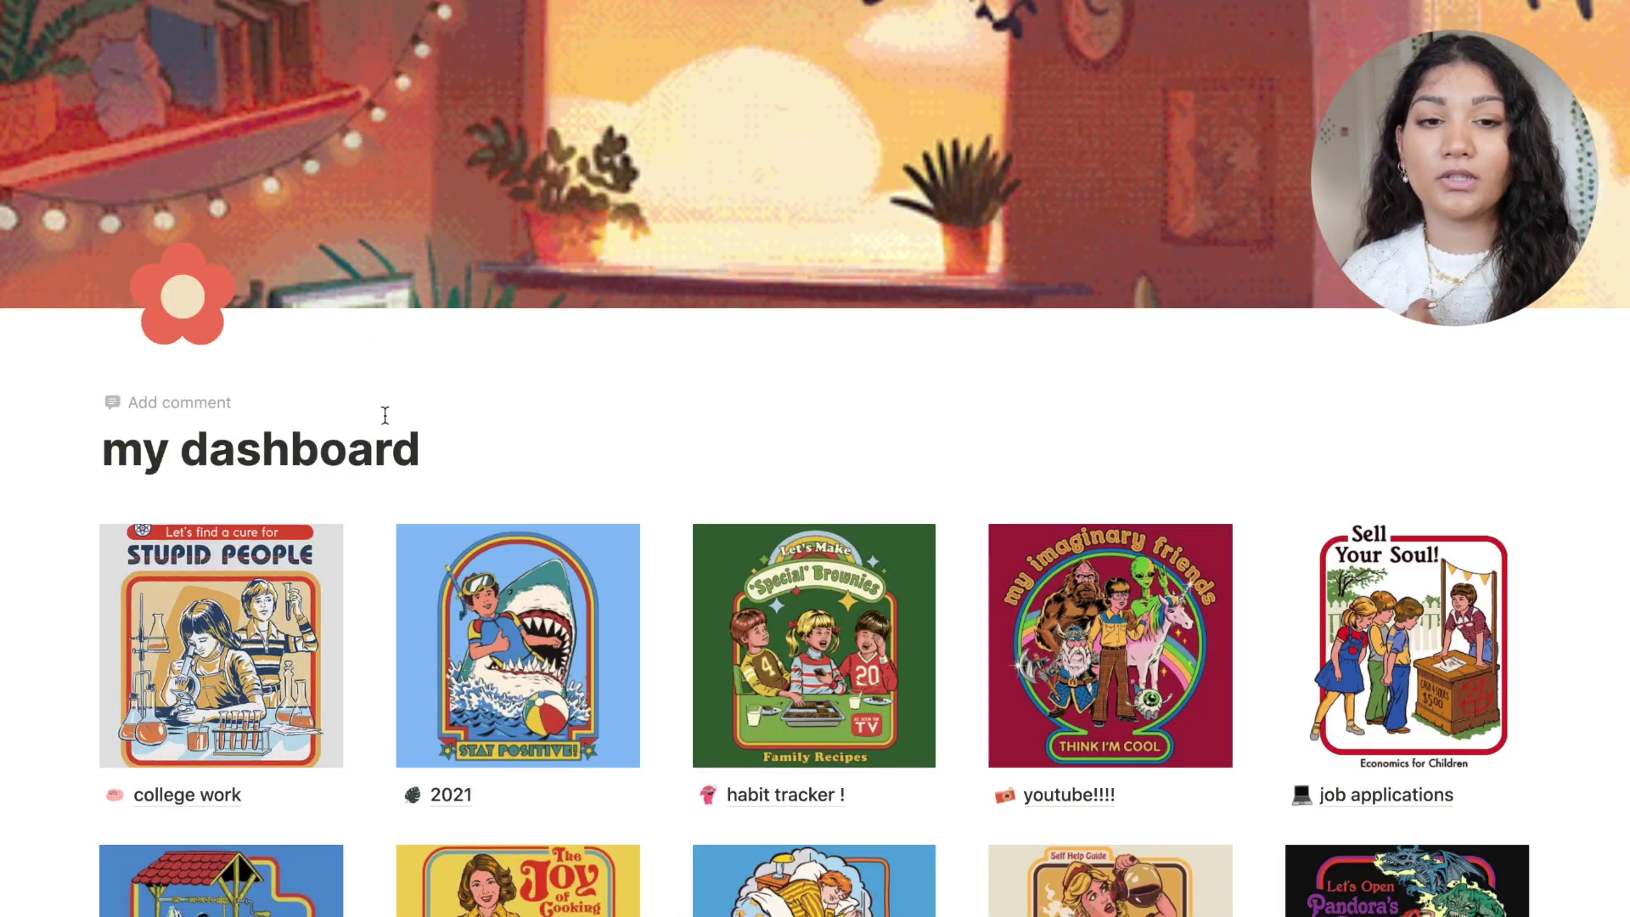
# Step: Open the 2021 page from the dashboard and delete the empty line above the "this year i will..." heading
pyautogui.scroll(-1, 385, 415)
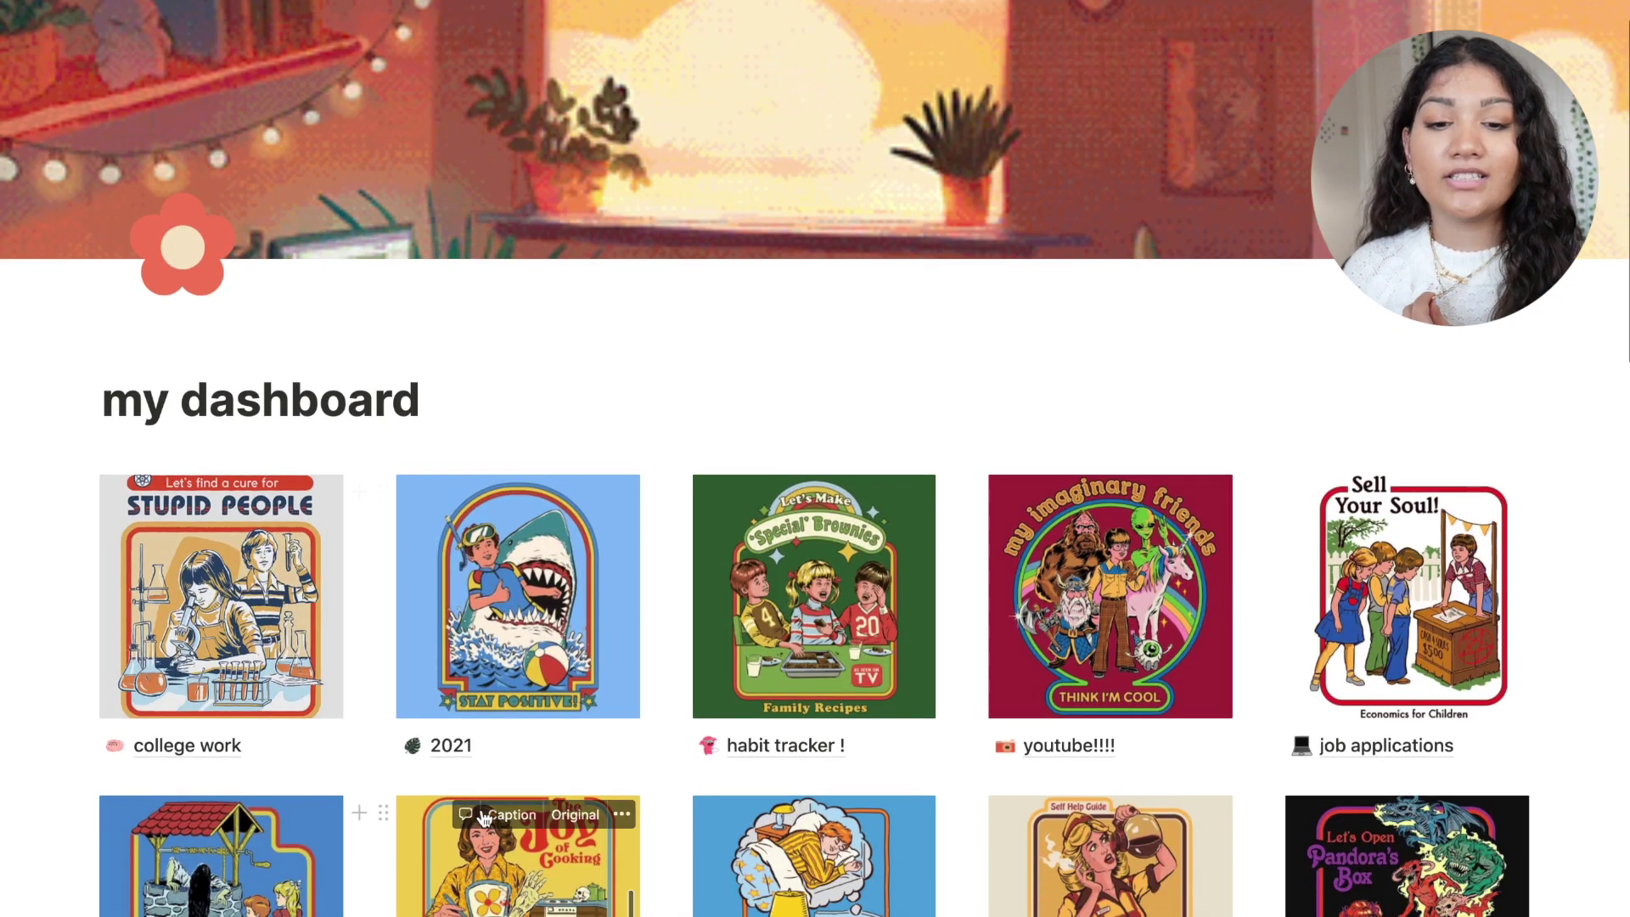
pyautogui.click(442, 747)
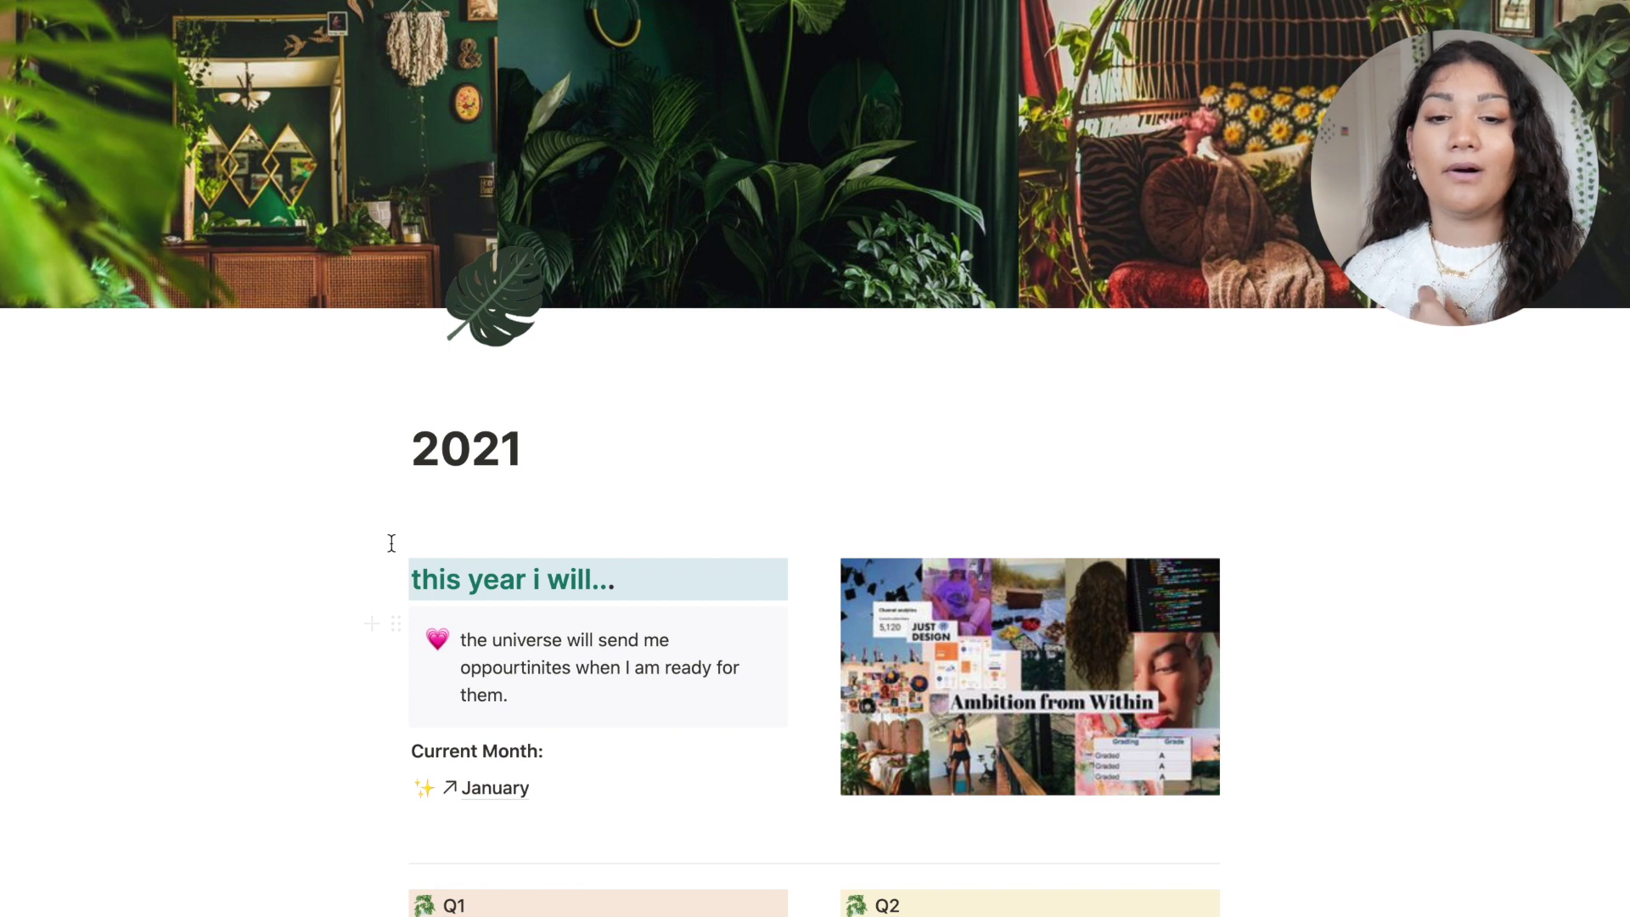
pyautogui.scroll(-1, 389, 542)
pyautogui.click(431, 491)
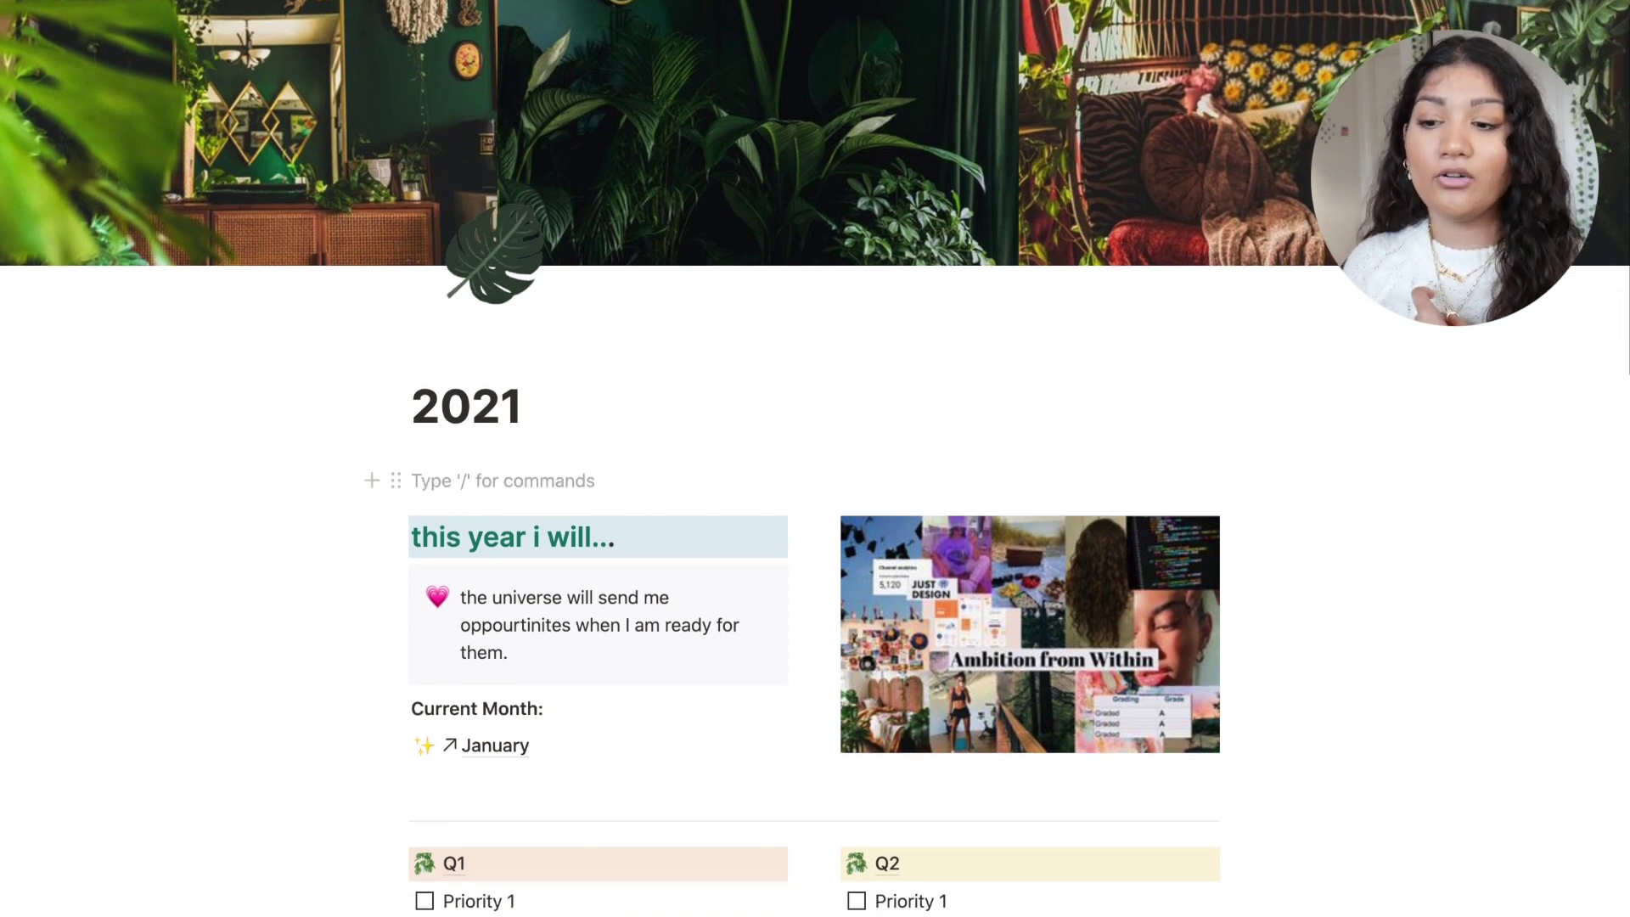
pyautogui.press('BackSpace')
# Step: Look over the vision board, current month and quarterly priorities on the 2021 page and open the Q1 page
pyautogui.scroll(-2, 744, 475)
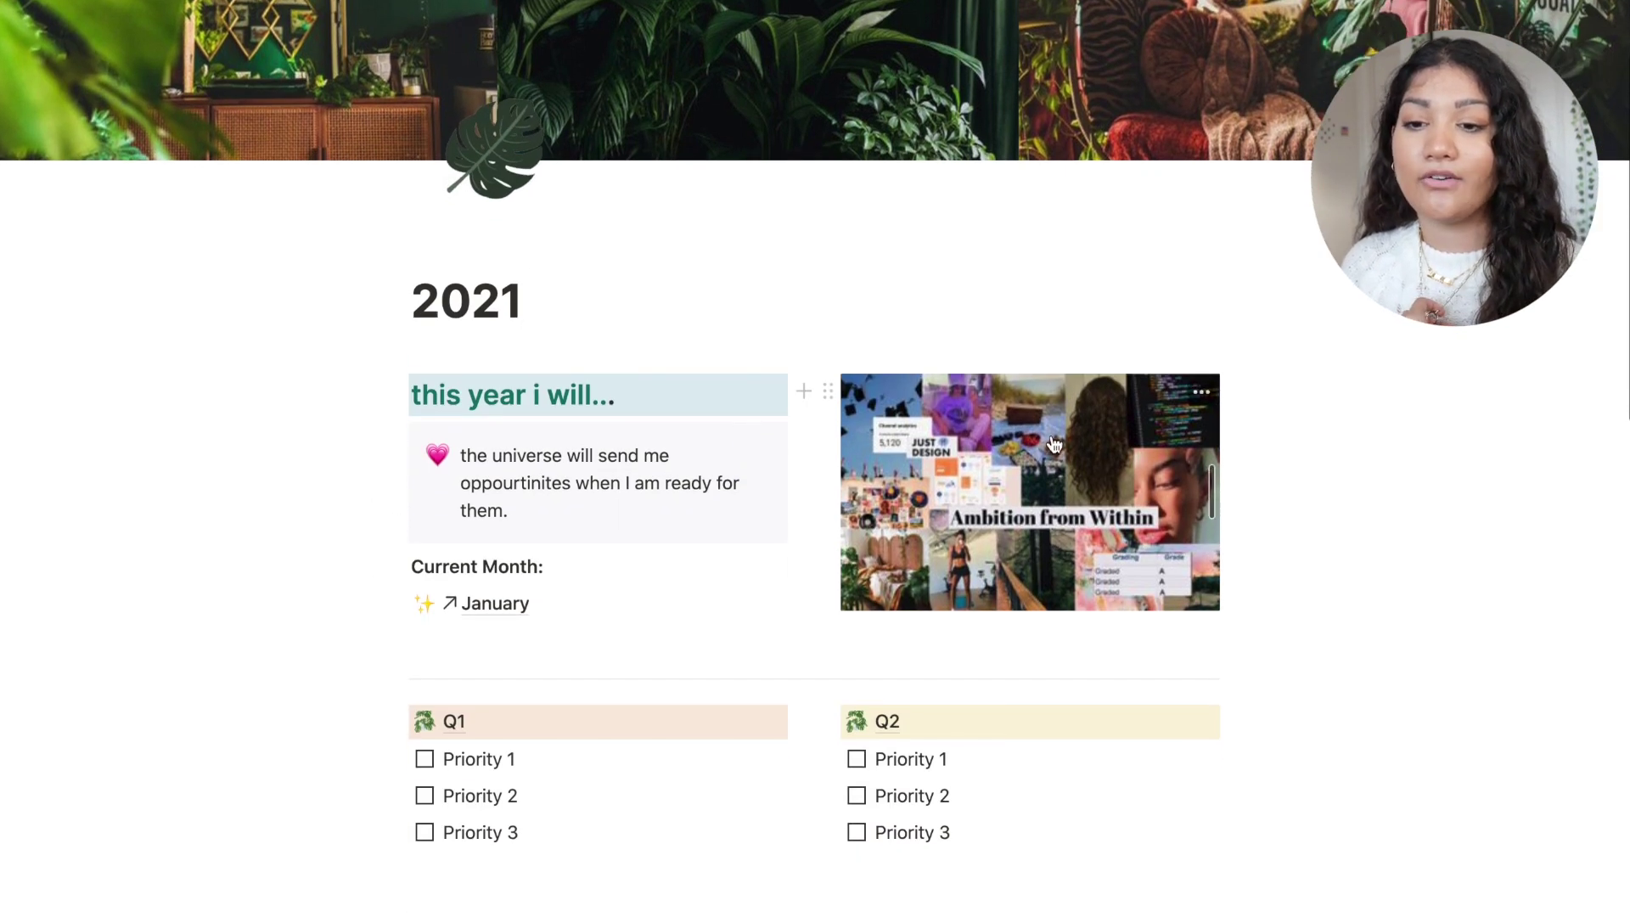
pyautogui.scroll(3, 1026, 439)
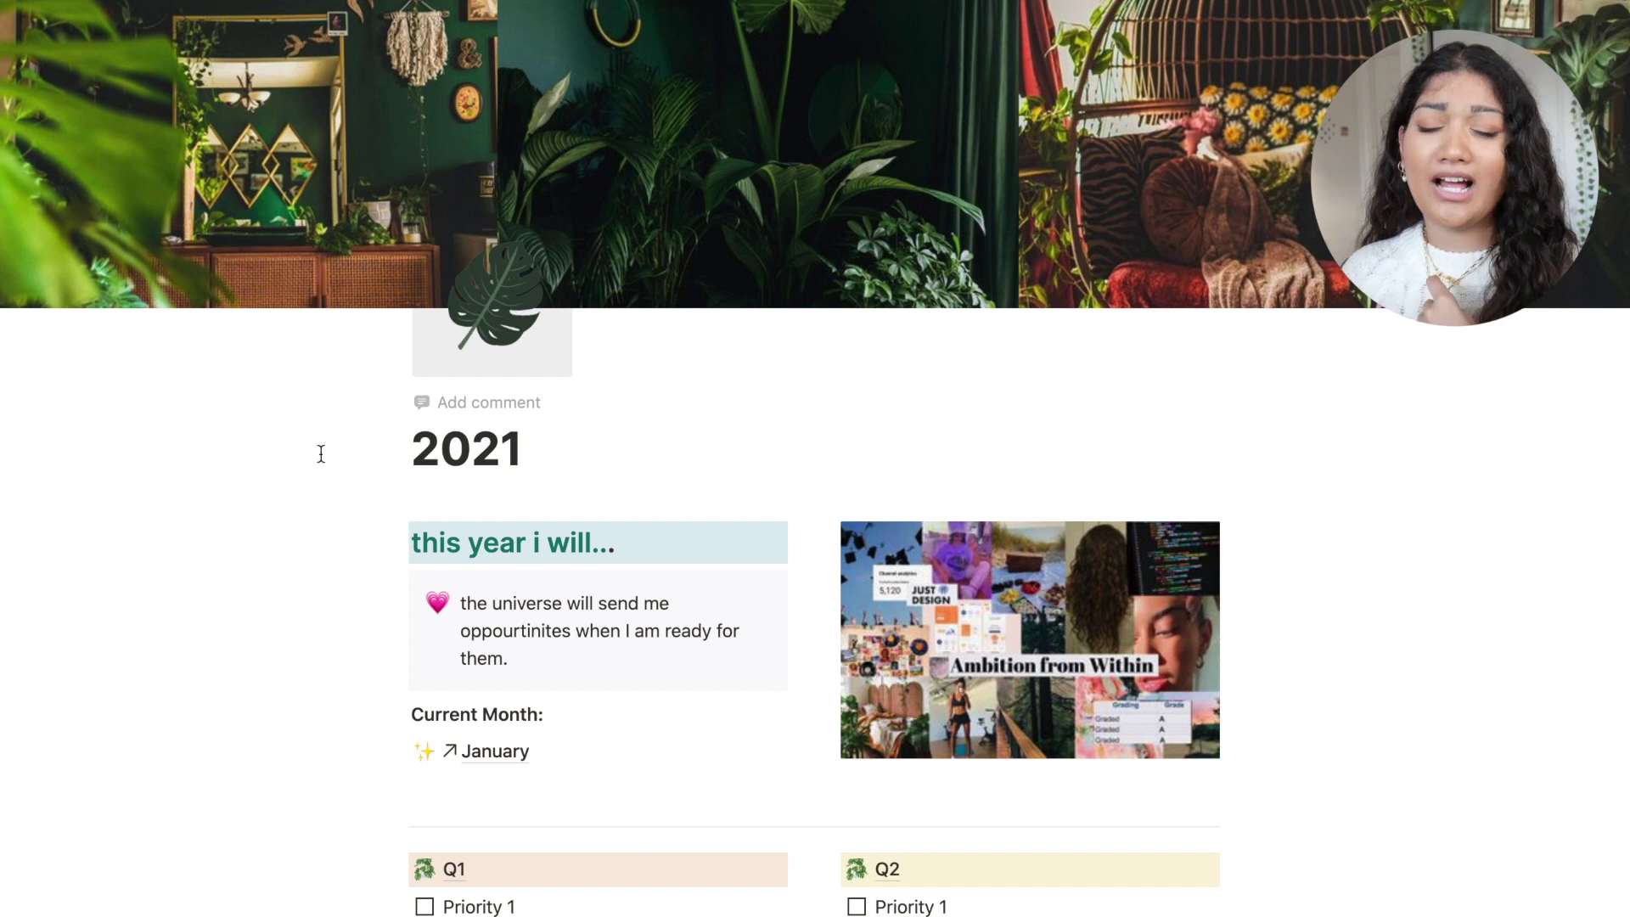
pyautogui.scroll(-1, 596, 626)
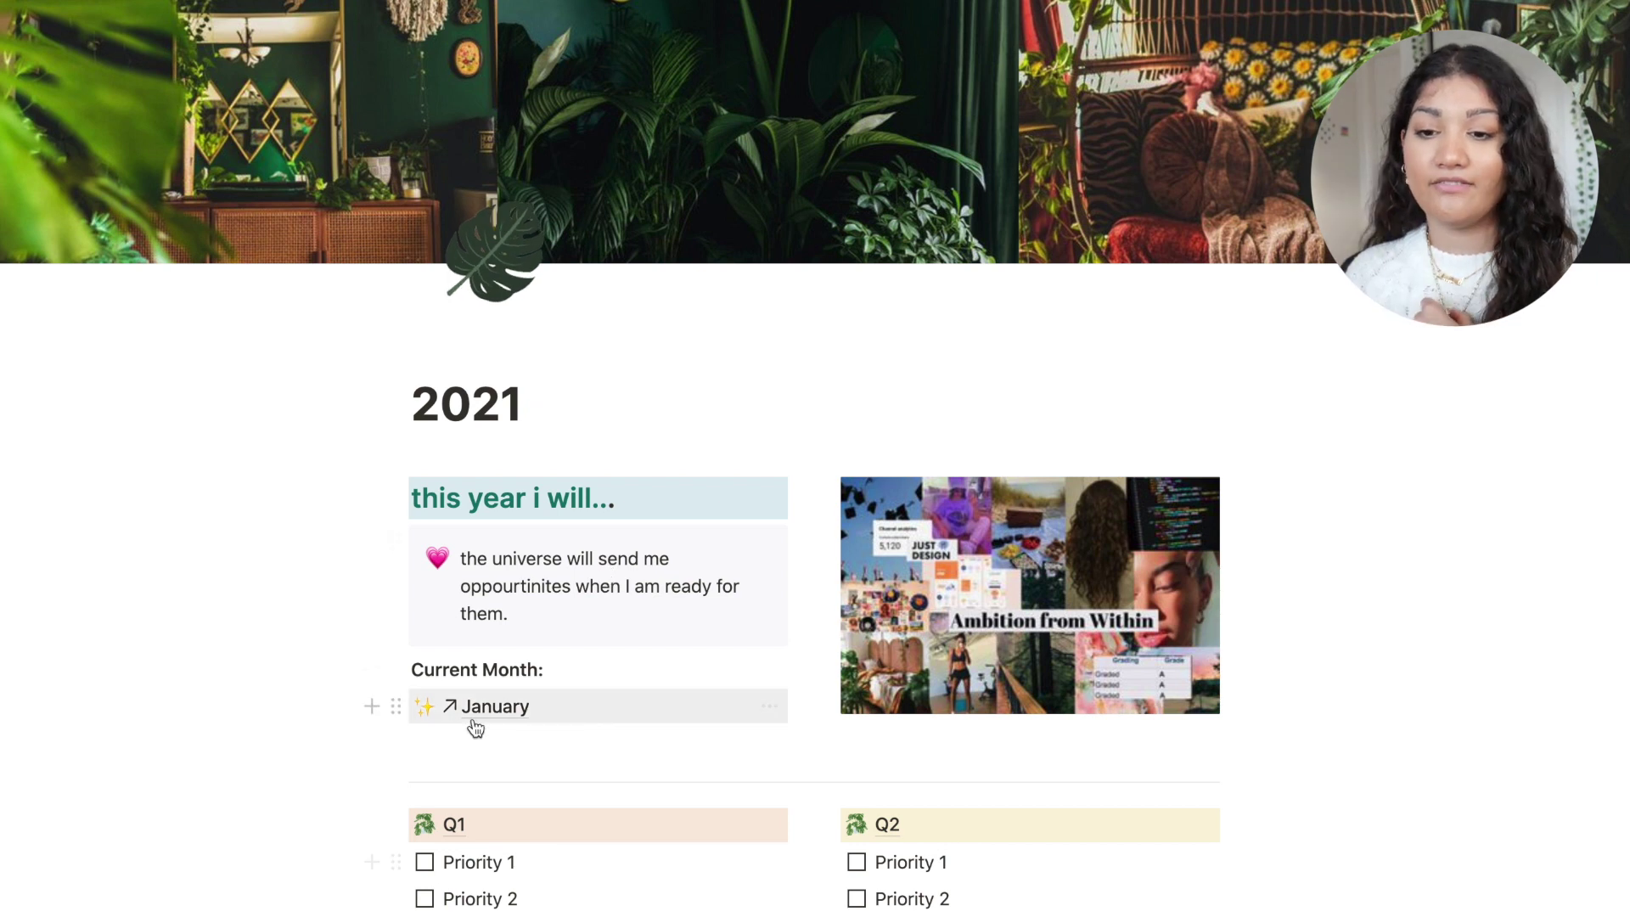
pyautogui.scroll(-5, 472, 728)
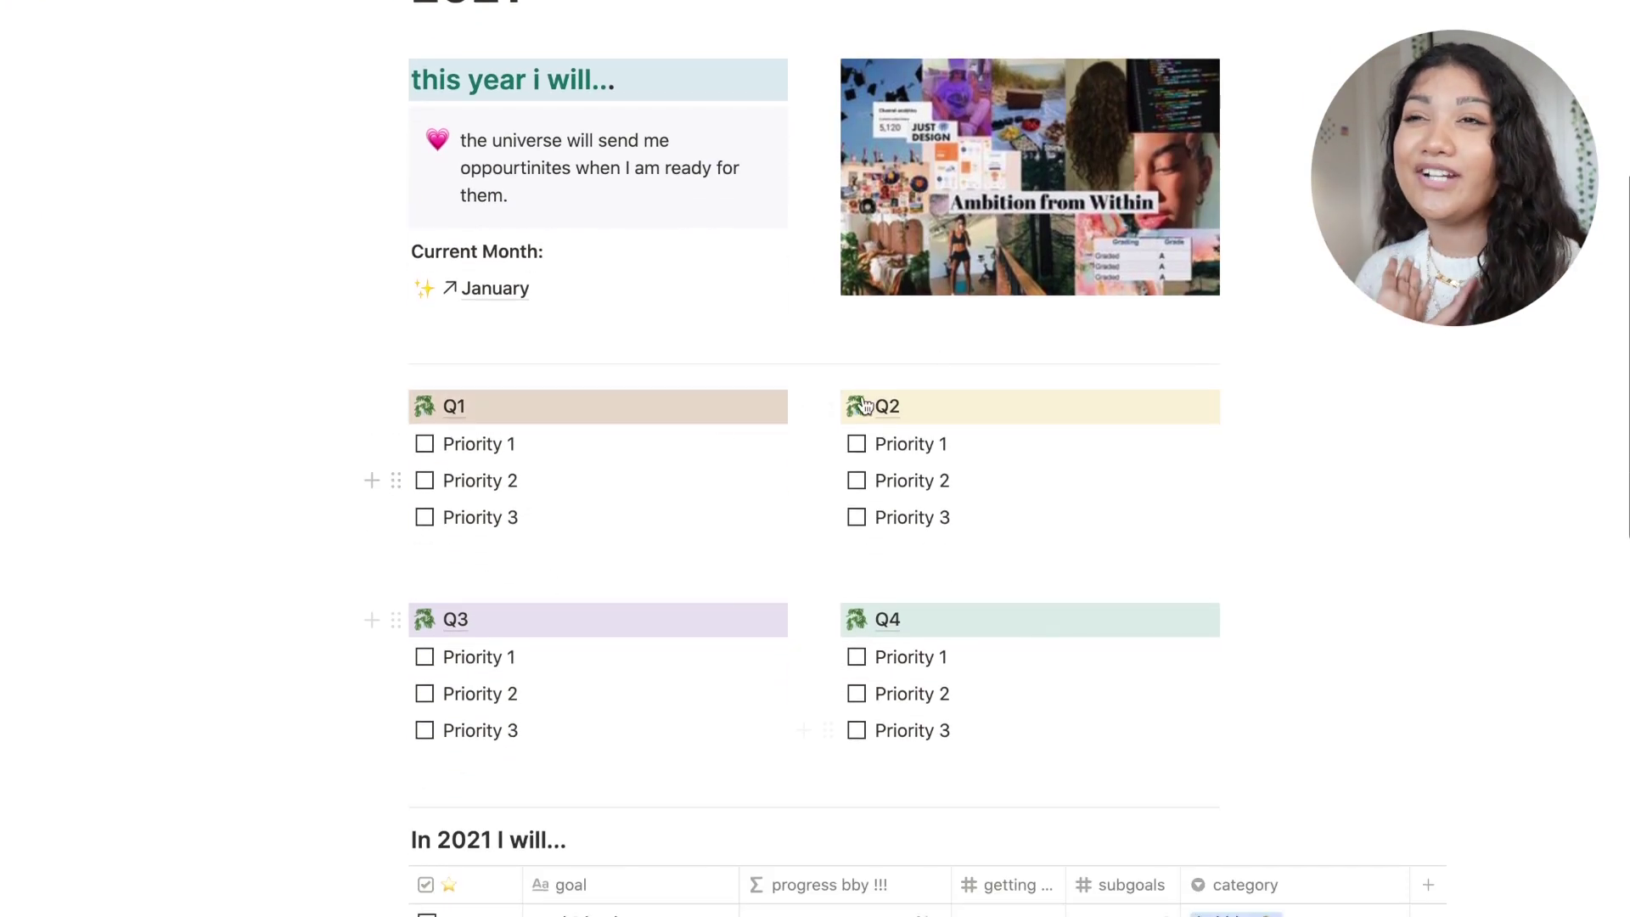
pyautogui.scroll(-1, 519, 506)
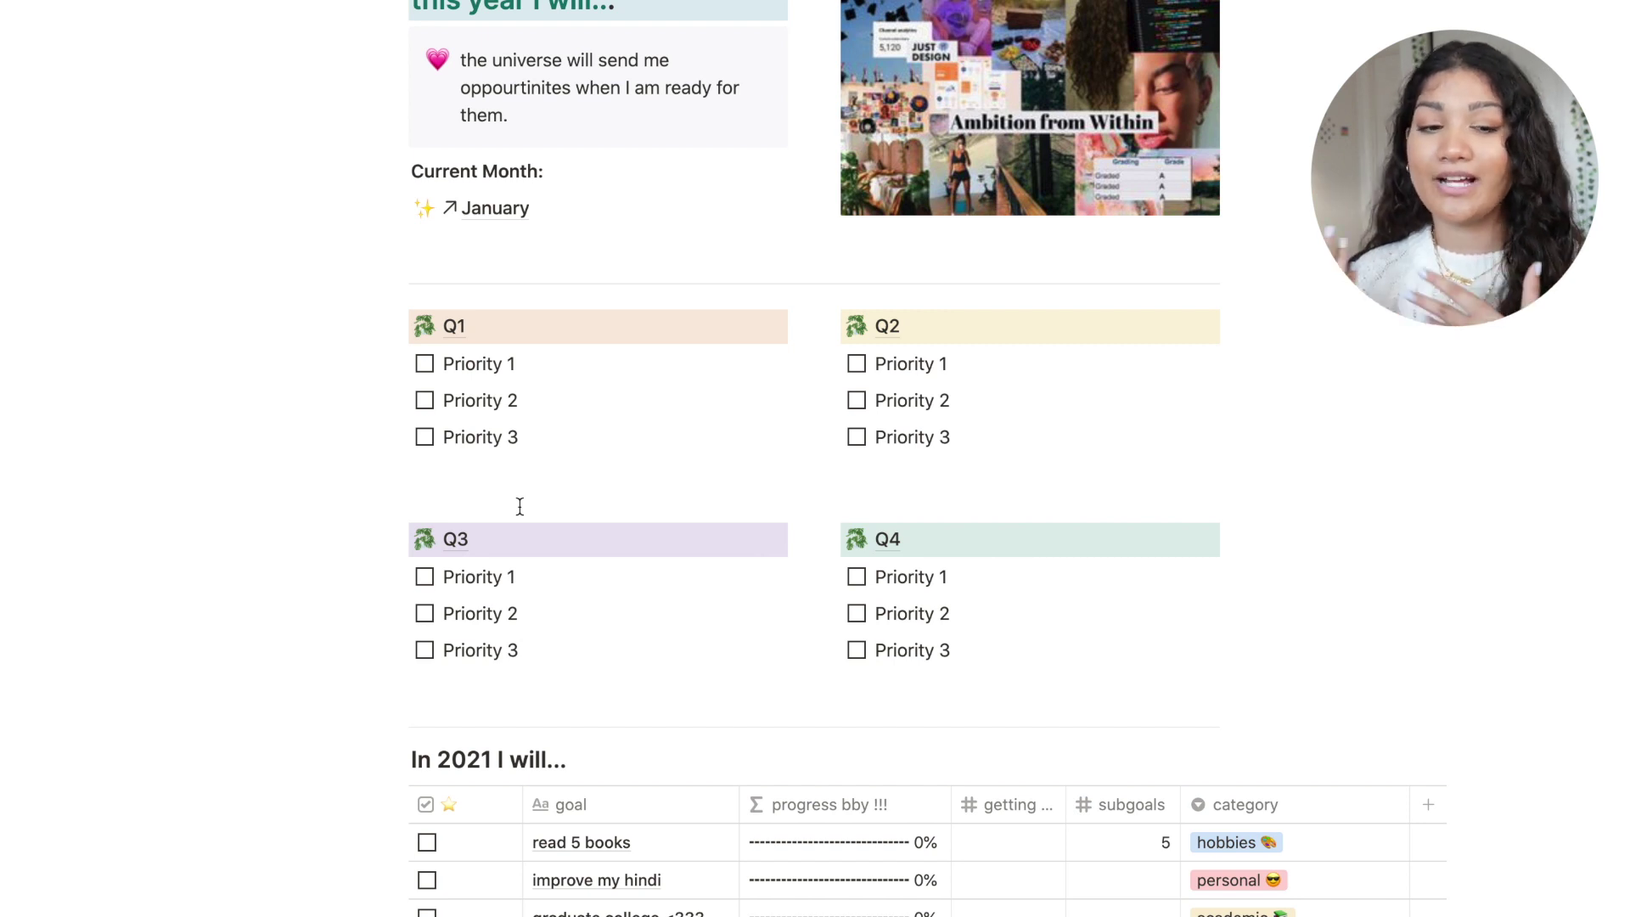
pyautogui.click(442, 323)
pyautogui.scroll(-3, 440, 319)
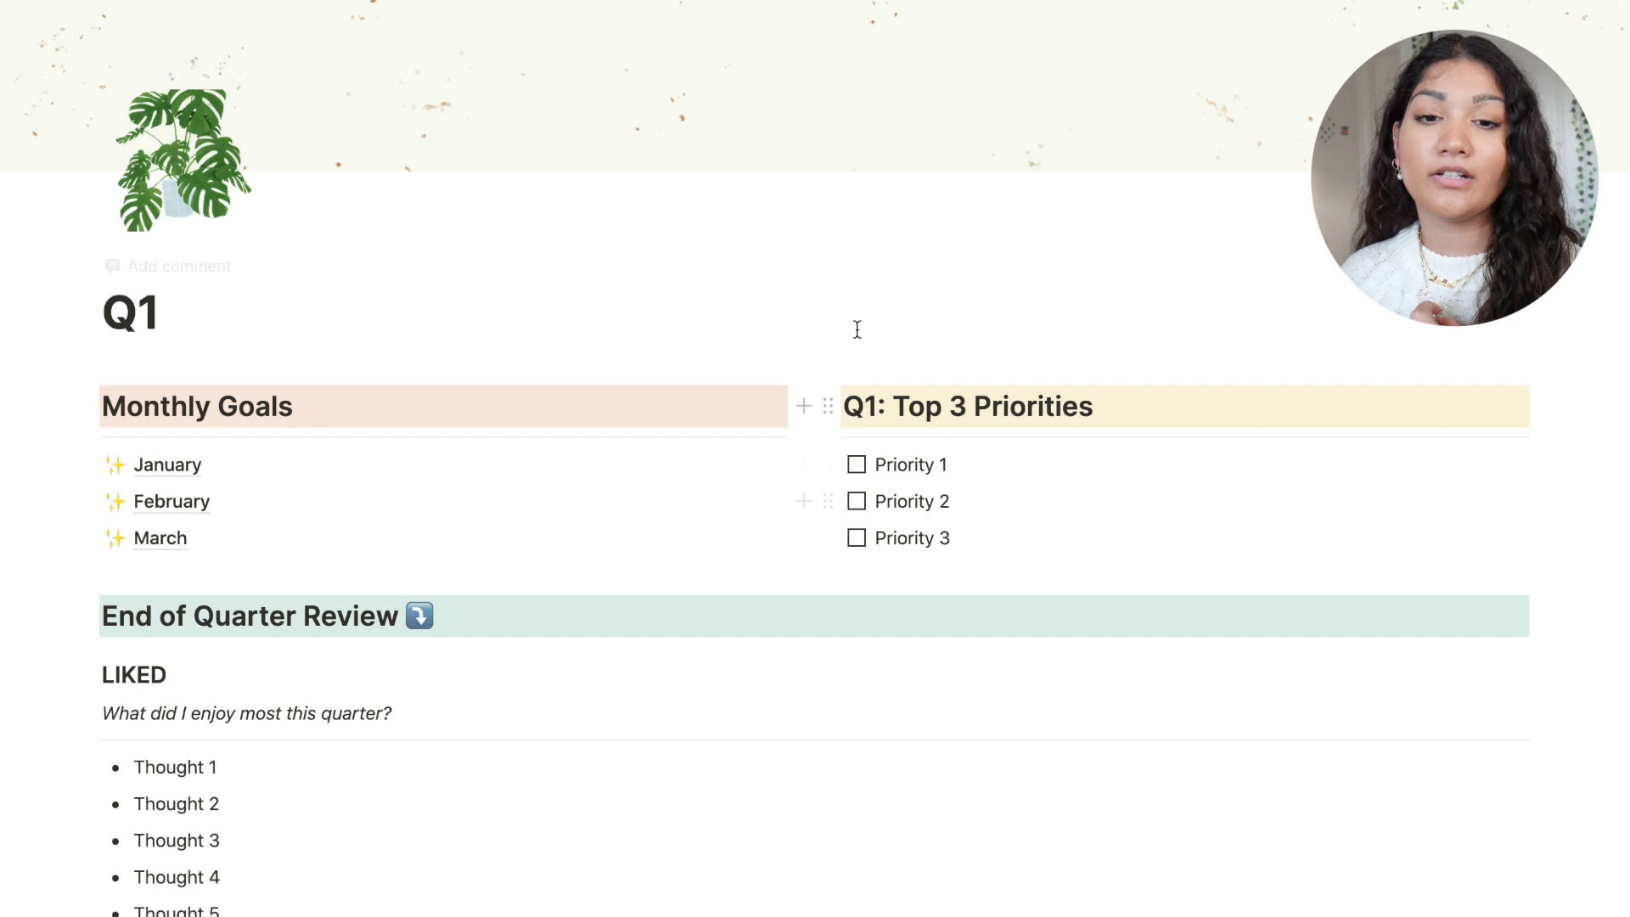
# Step: Look through the January page under Monthly Goals and the rest of Q1, and return to the 2021 page
pyautogui.click(203, 480)
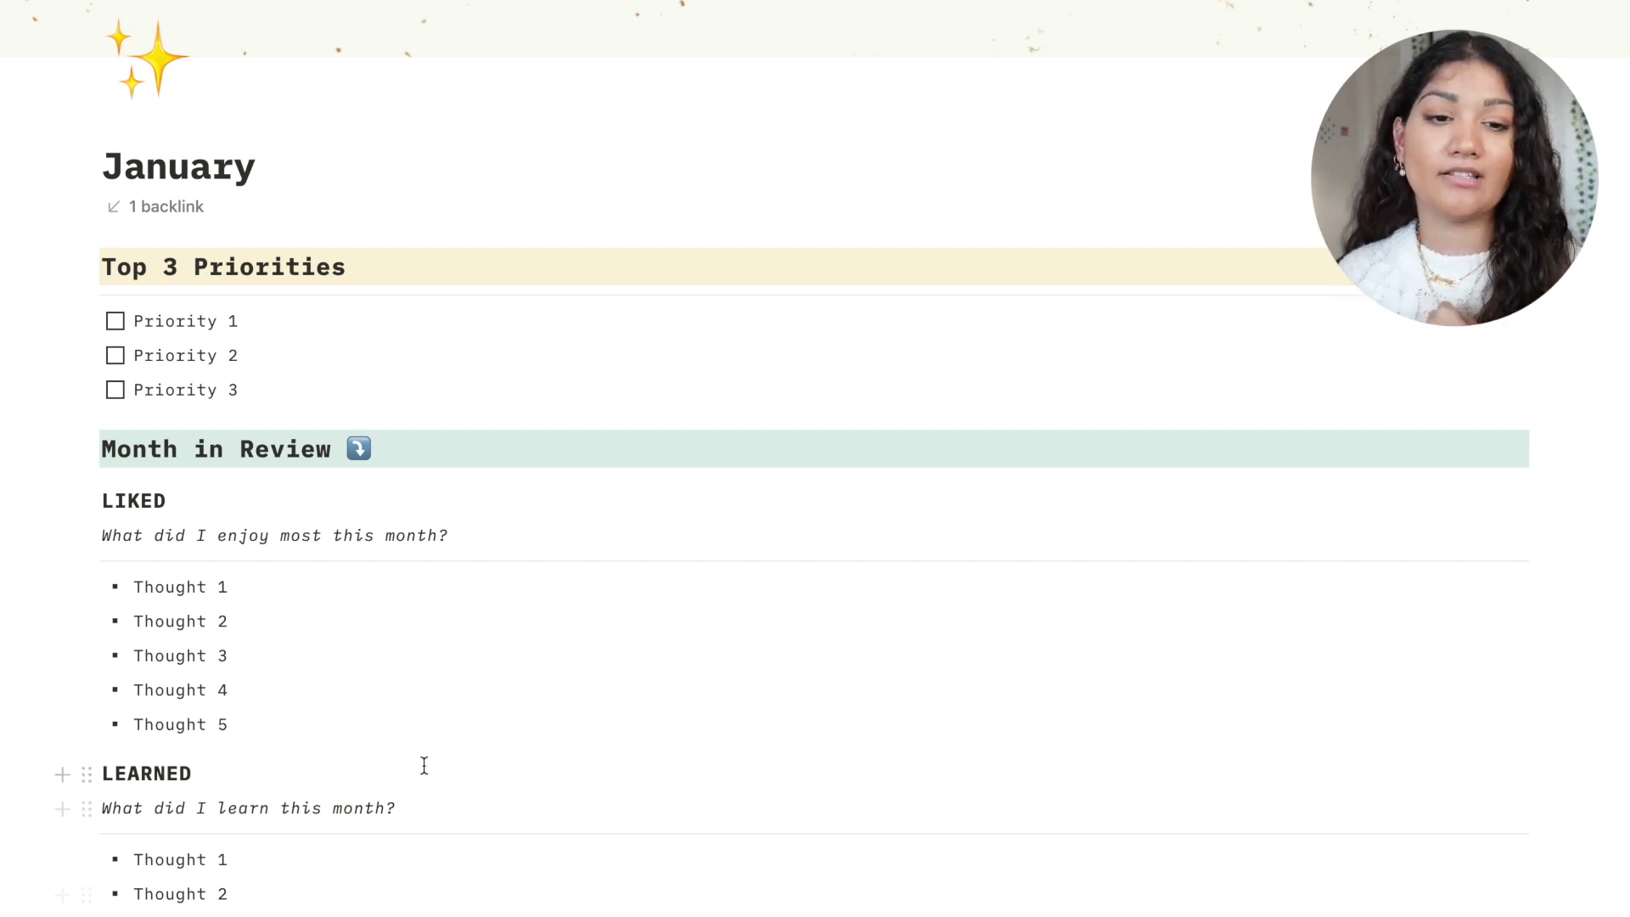
pyautogui.scroll(-10, 425, 768)
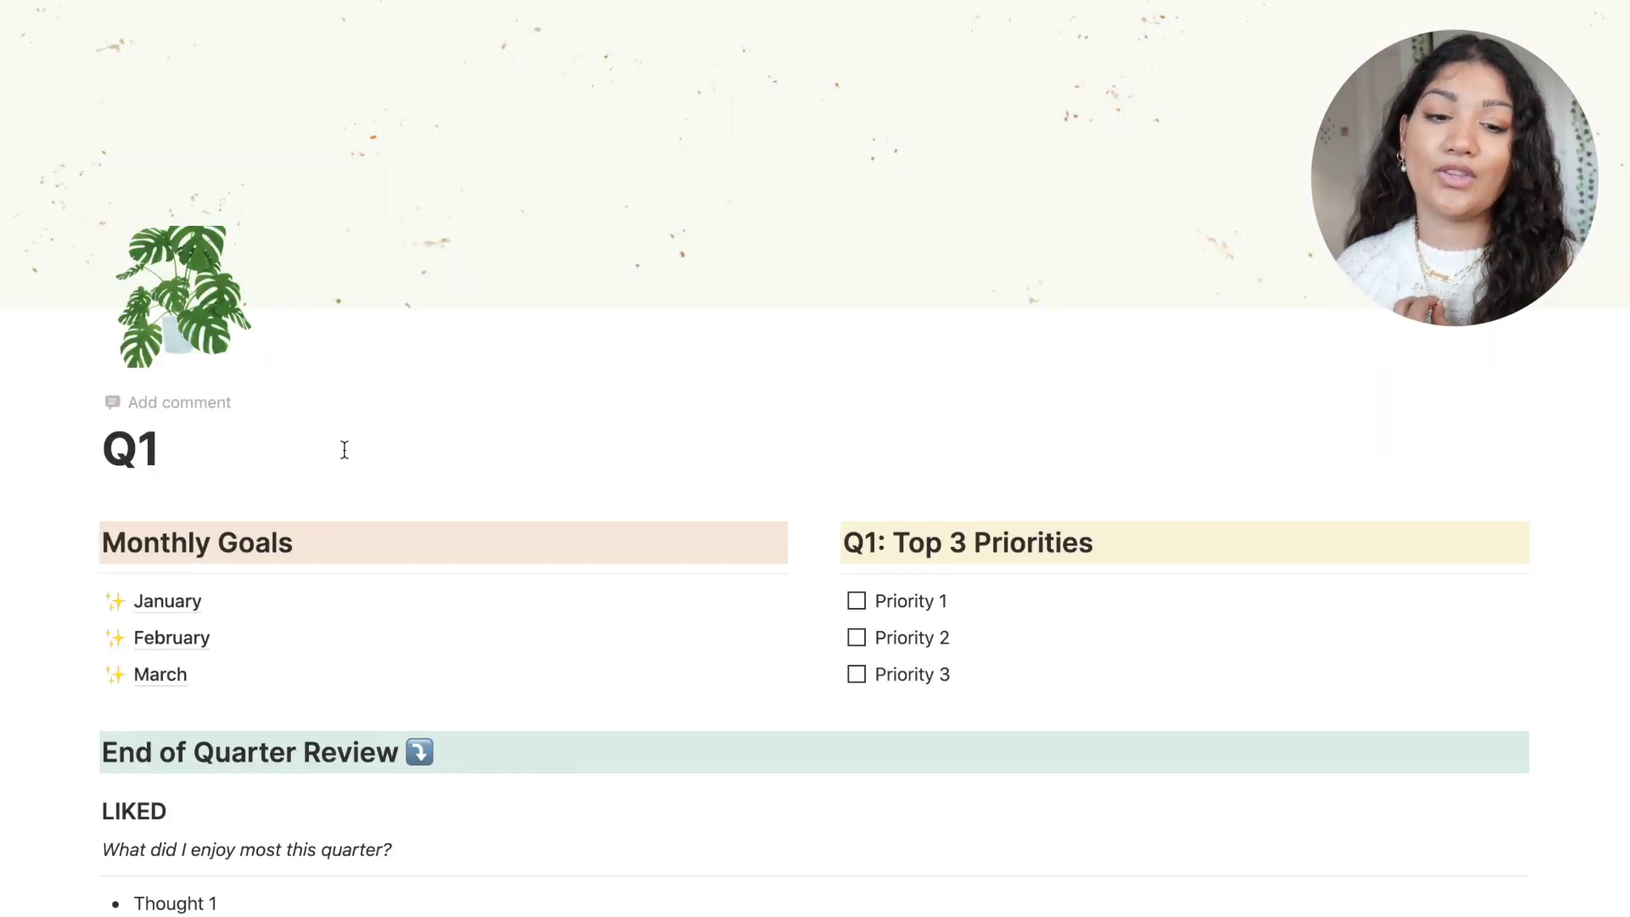
pyautogui.scroll(-9, 342, 443)
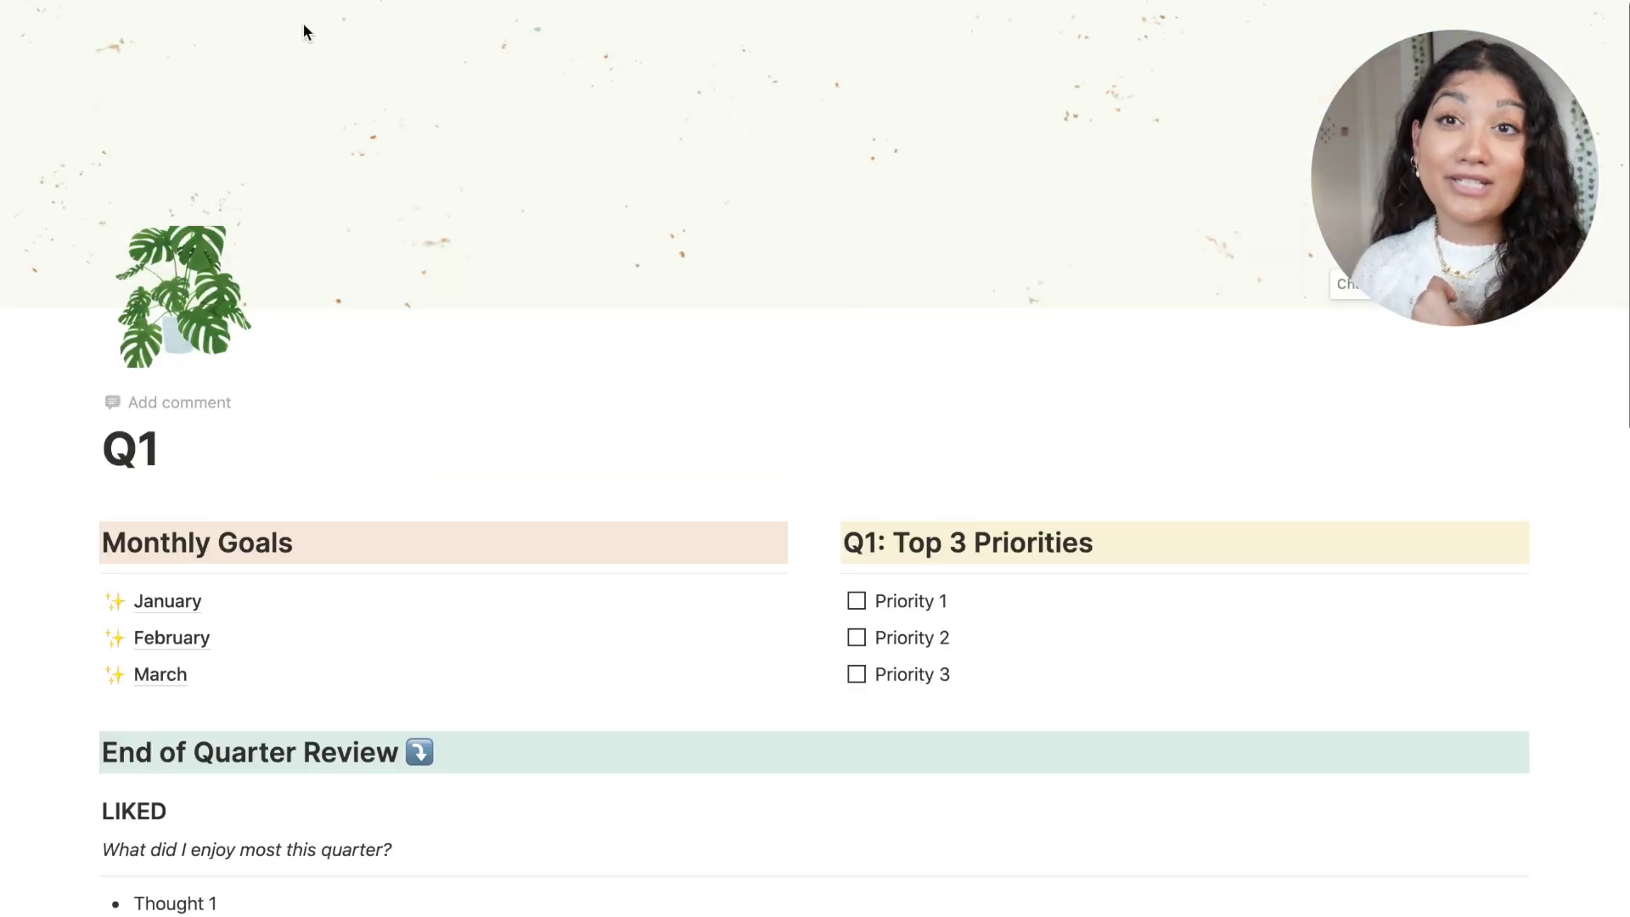
pyautogui.click(297, 2)
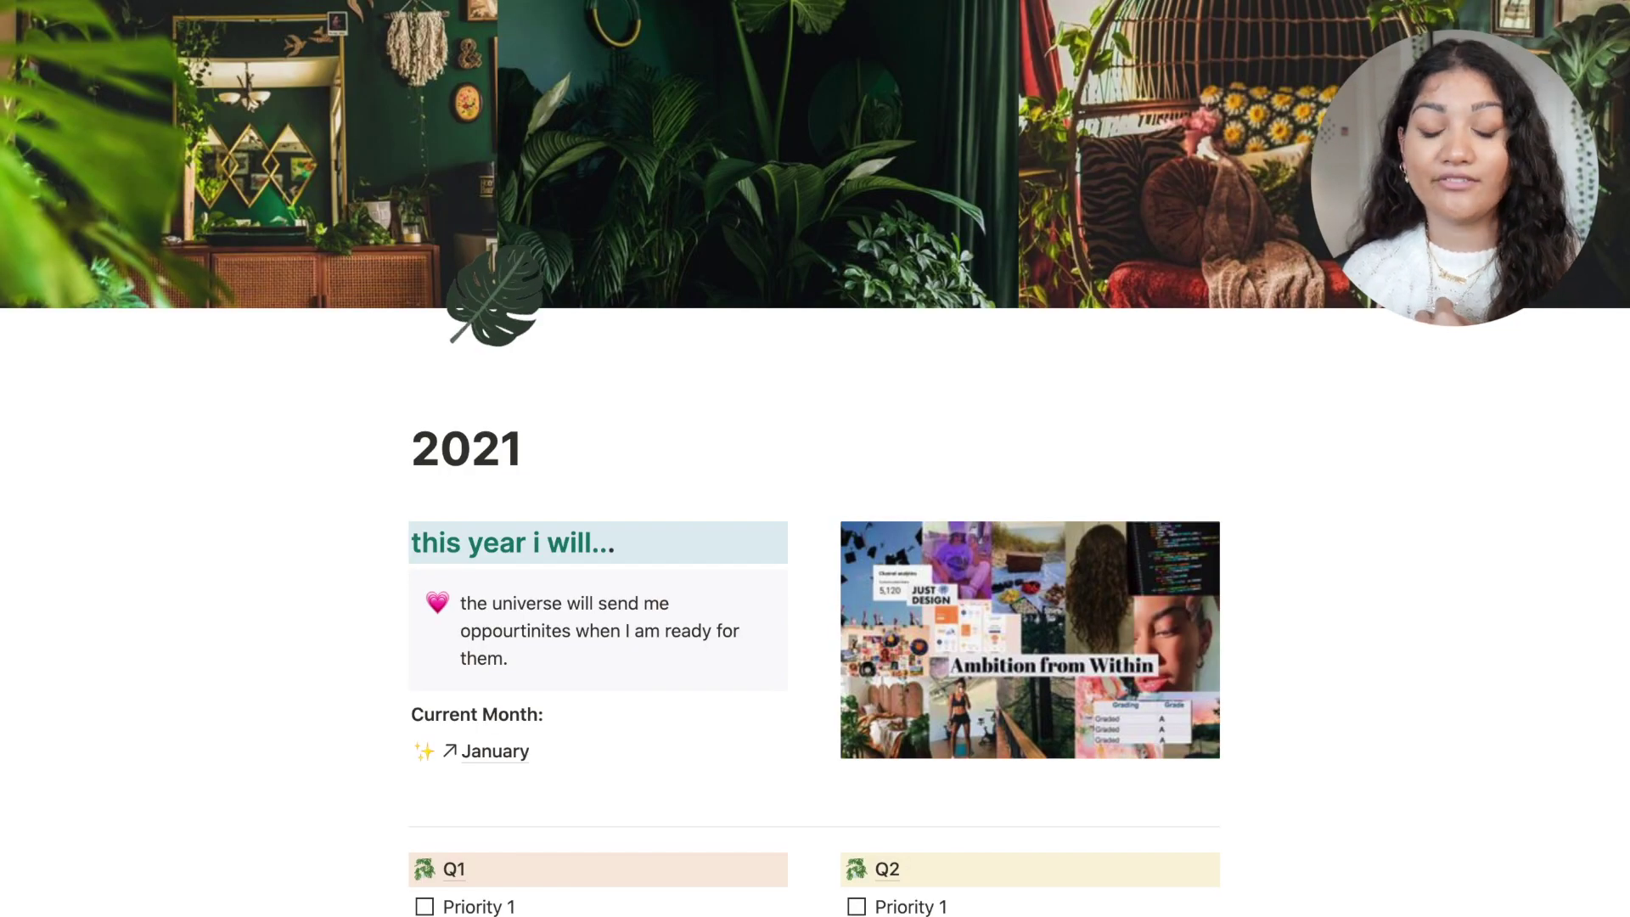
# Step: Review the goals in the "In 2021 I will..." table and enter 3 before the subgoals value for "read 5 books"
pyautogui.scroll(-15, 468, 522)
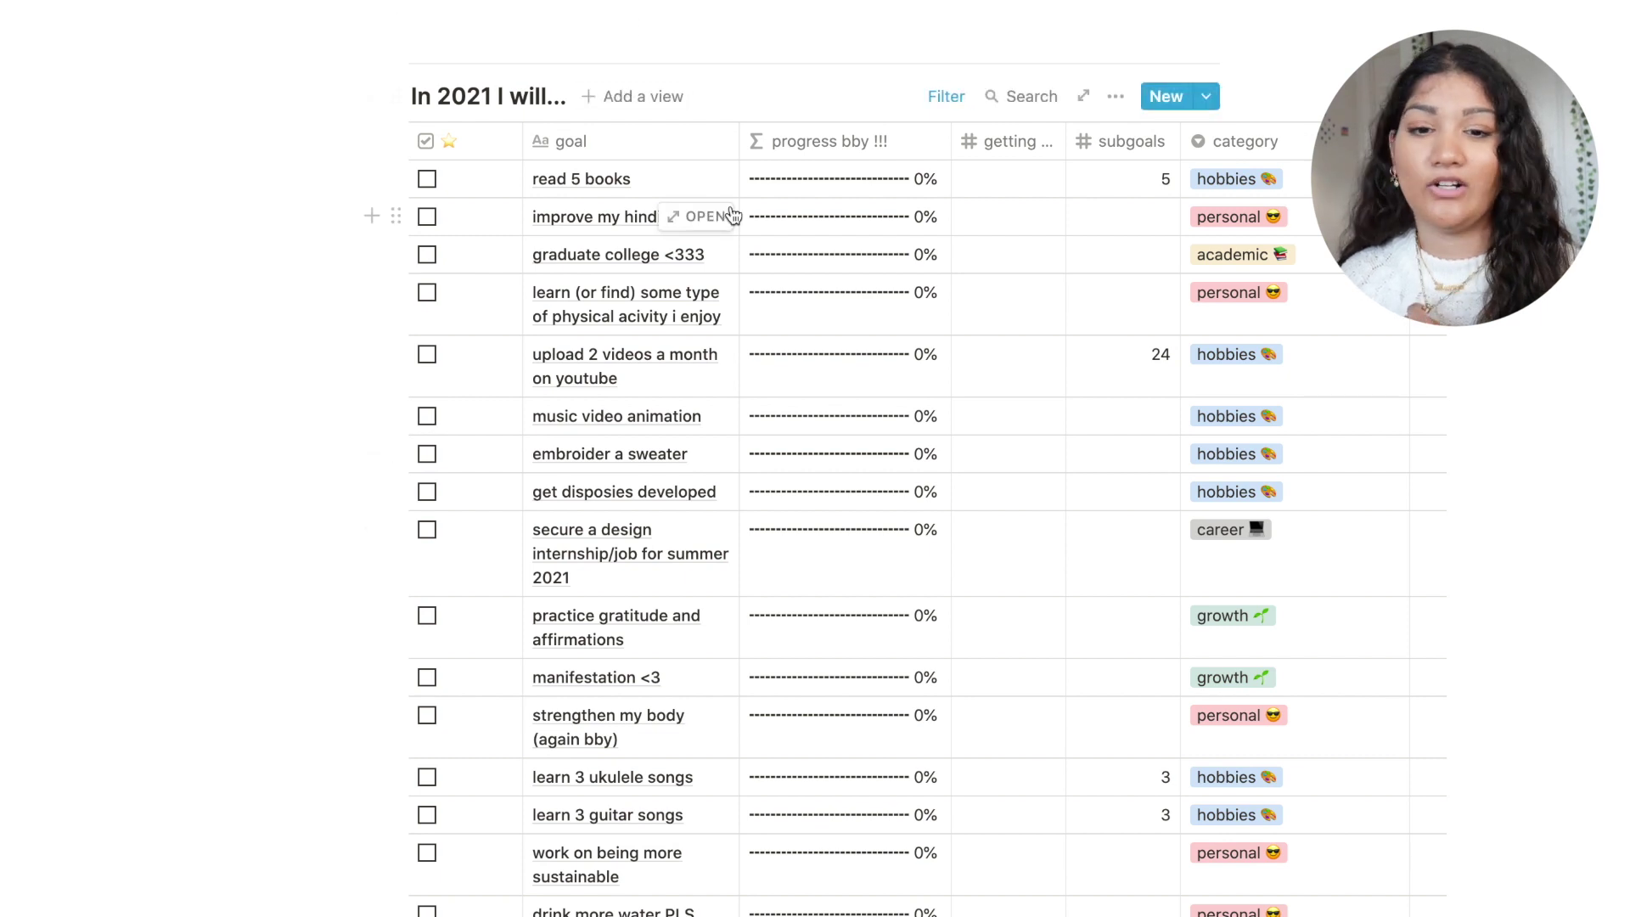
pyautogui.scroll(-3, 684, 320)
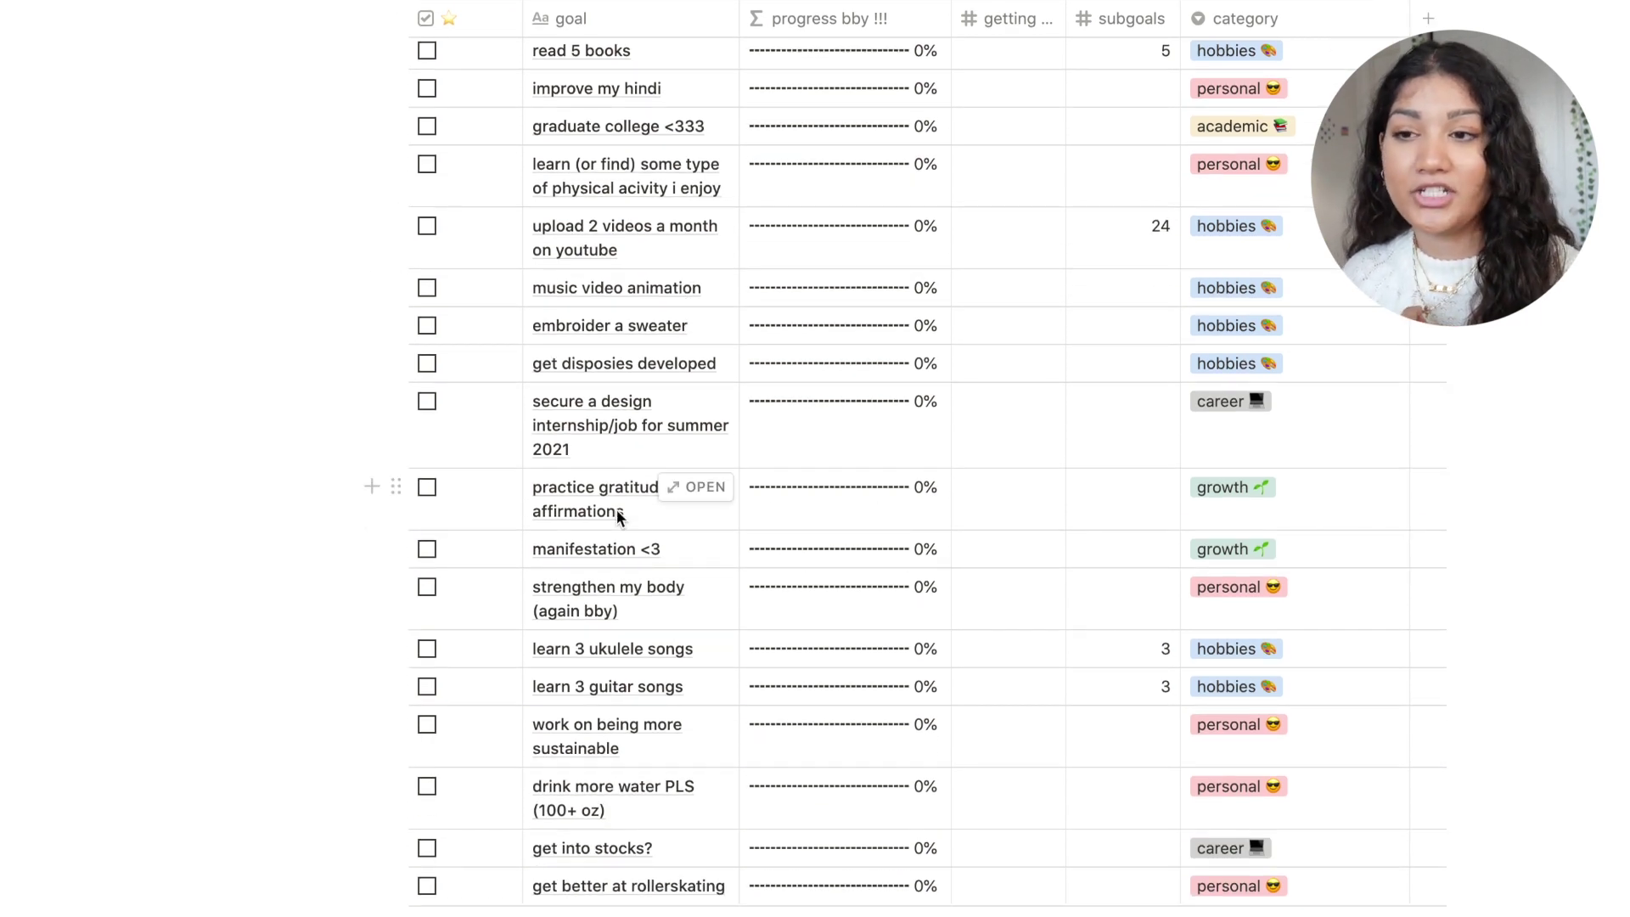
pyautogui.scroll(3, 617, 509)
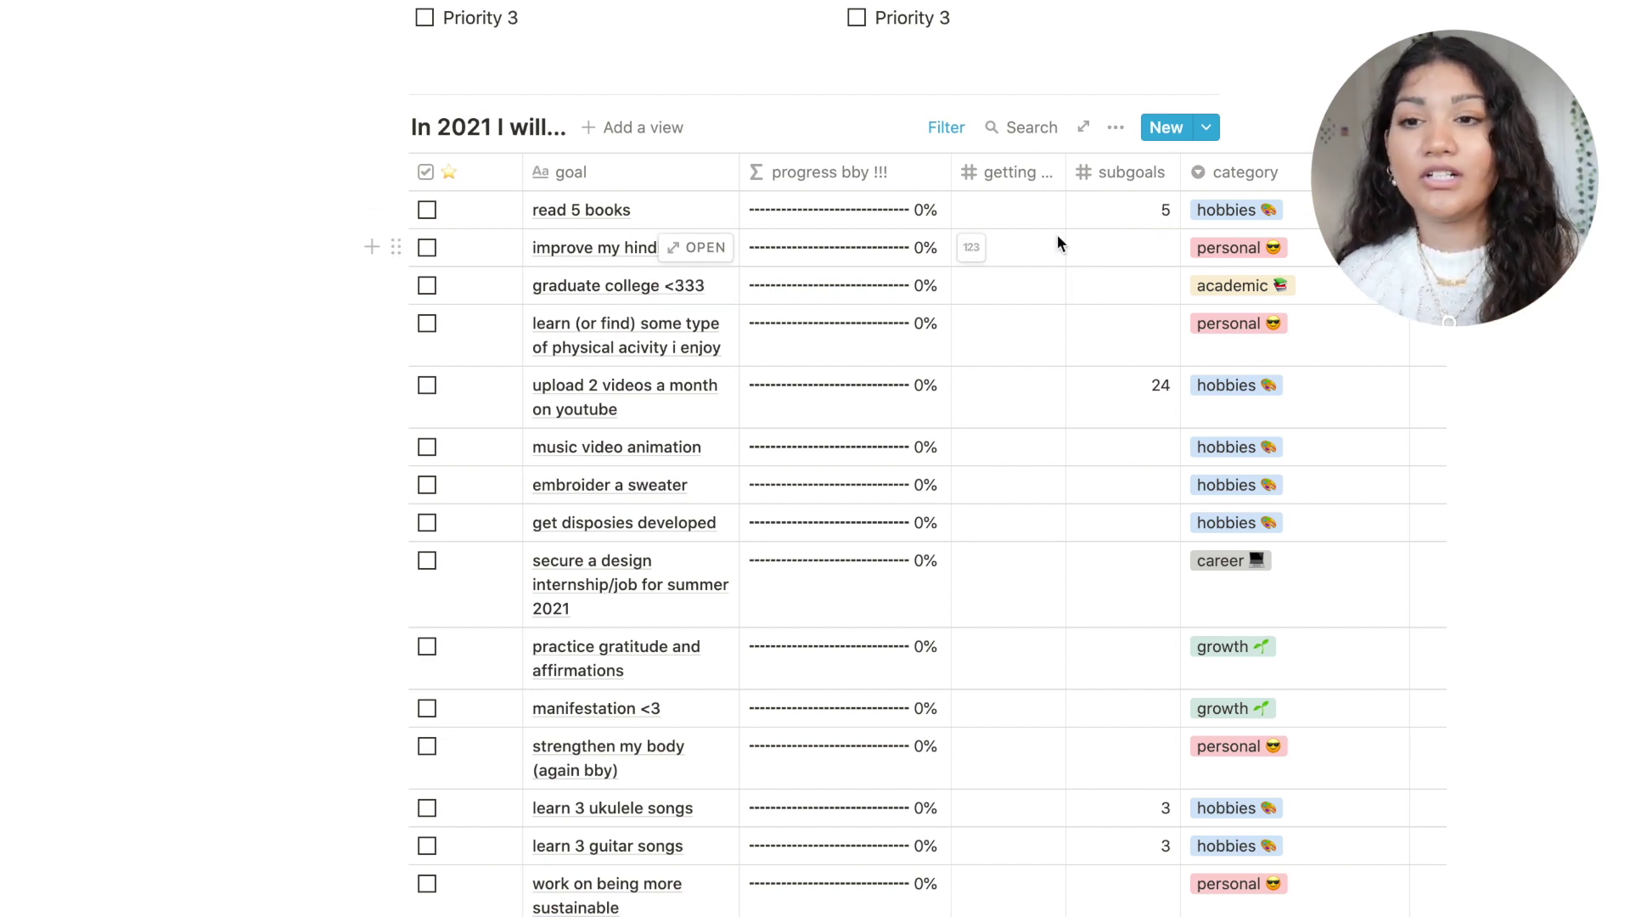
pyautogui.click(1022, 199)
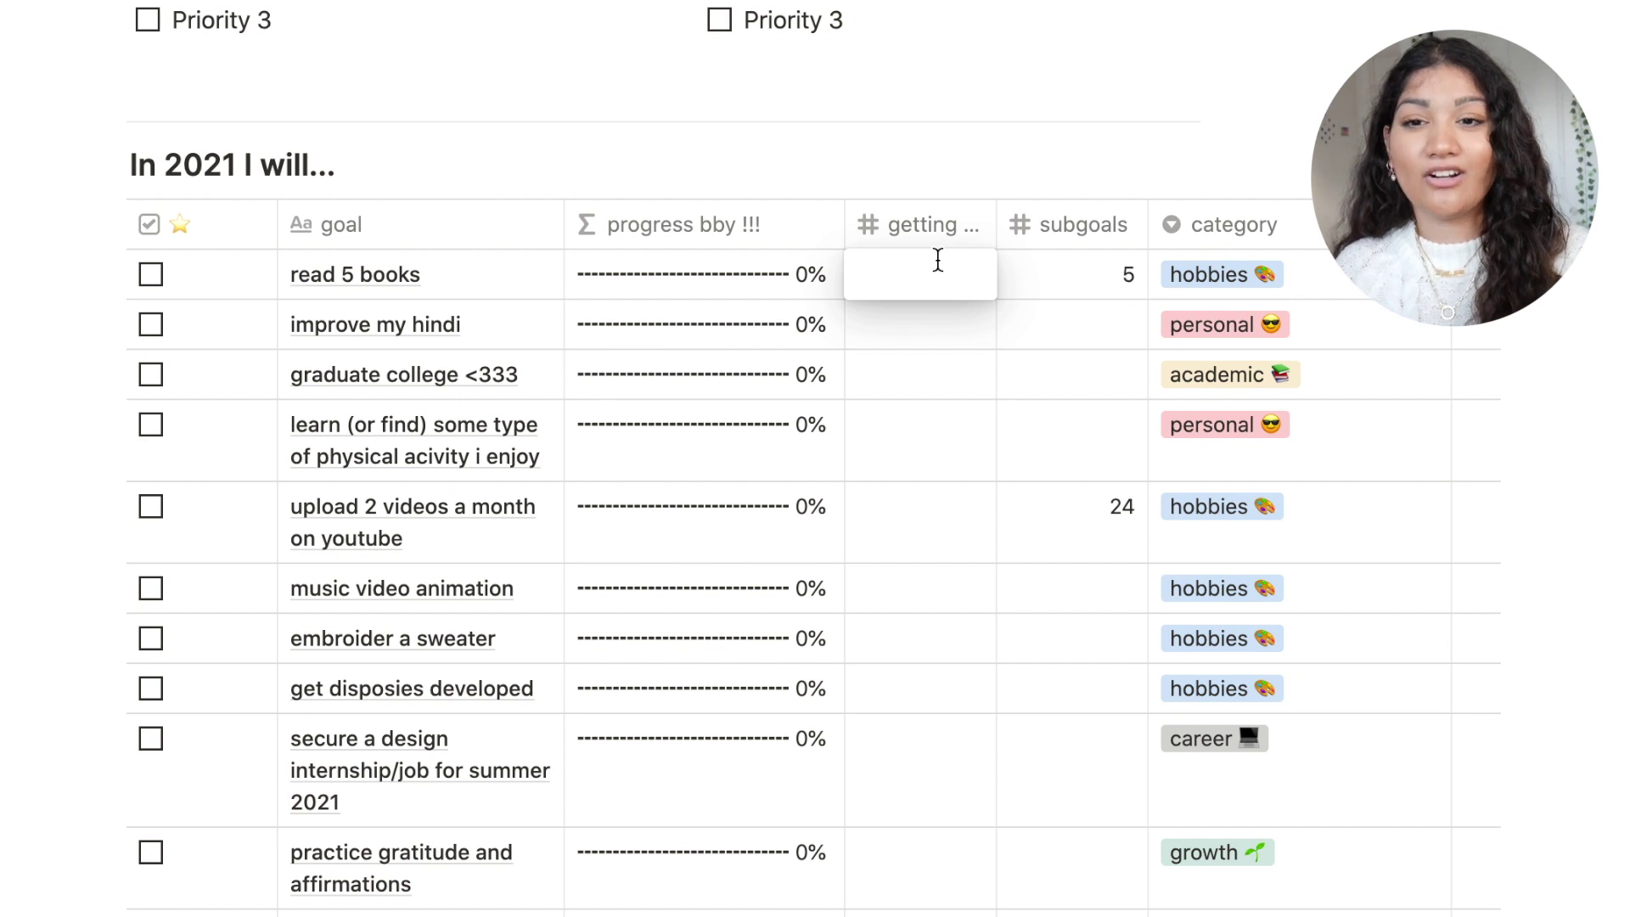
pyautogui.write('3')
pyautogui.press('Return')
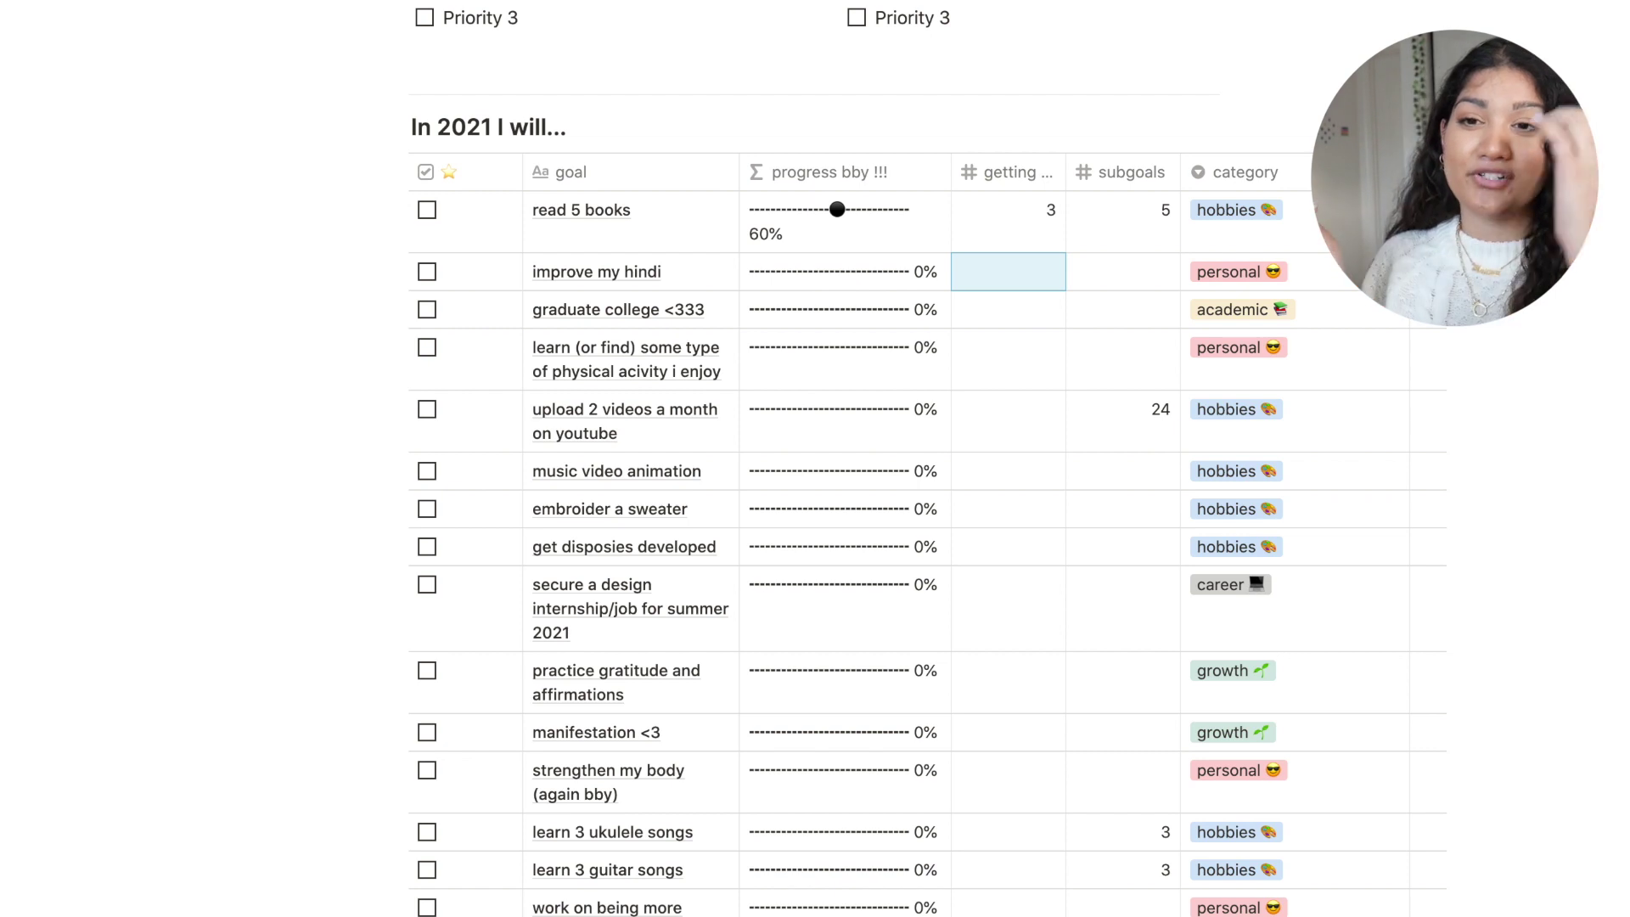
# Step: Mark the "read 5 books" goal as complete, and undo both the check mark and its progress value
pyautogui.click(427, 210)
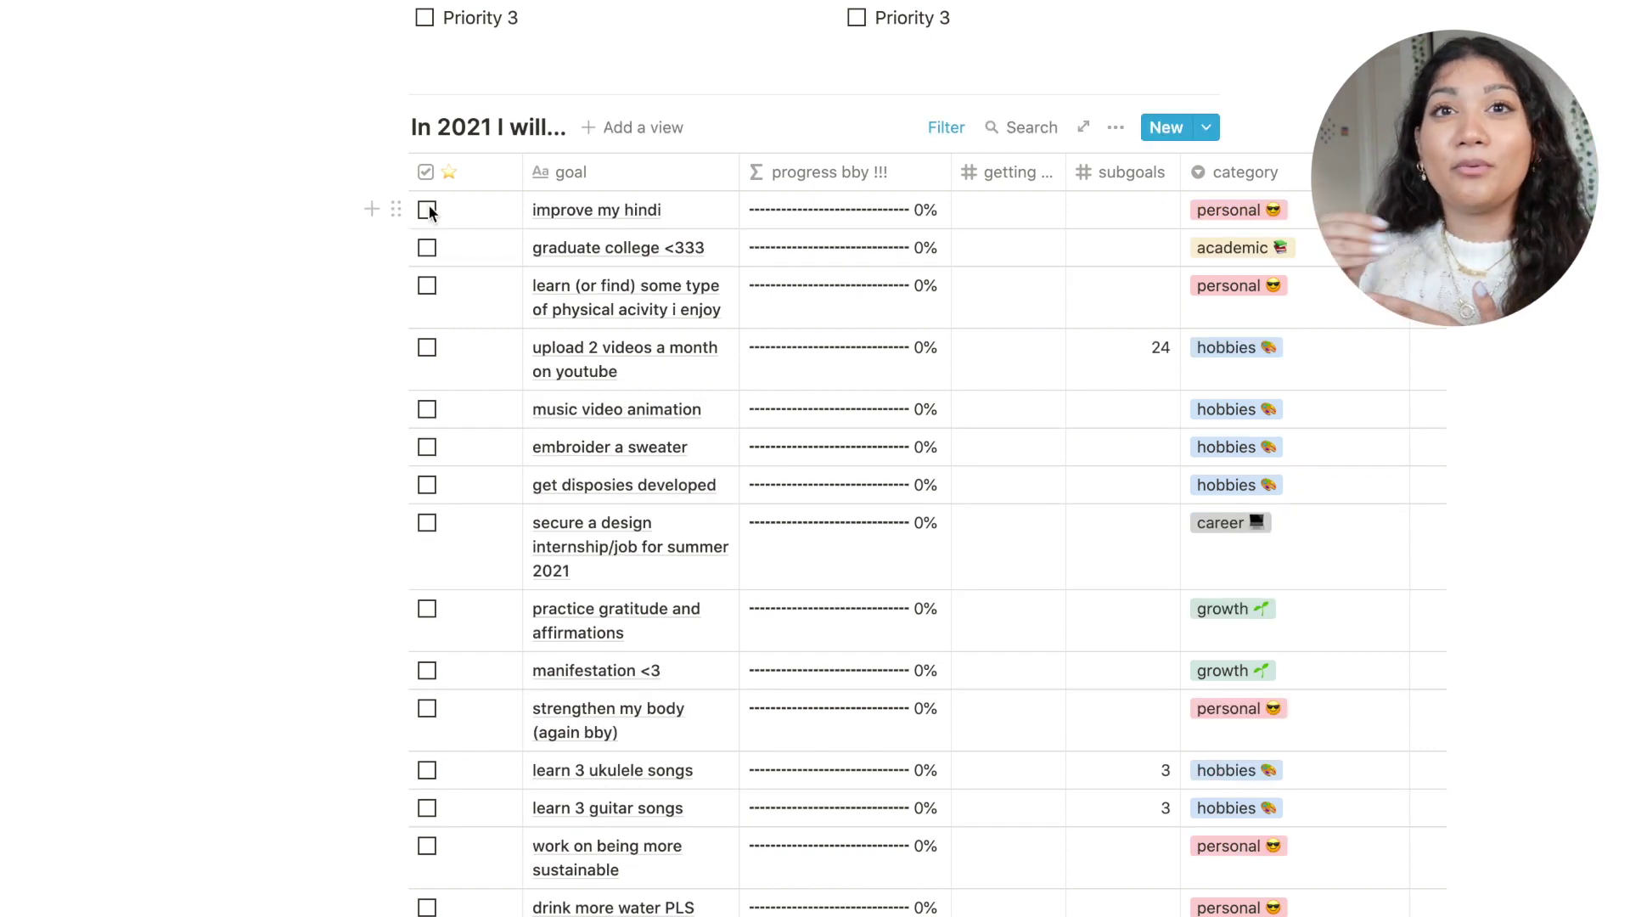
pyautogui.hotkey('ctrl', 'z')
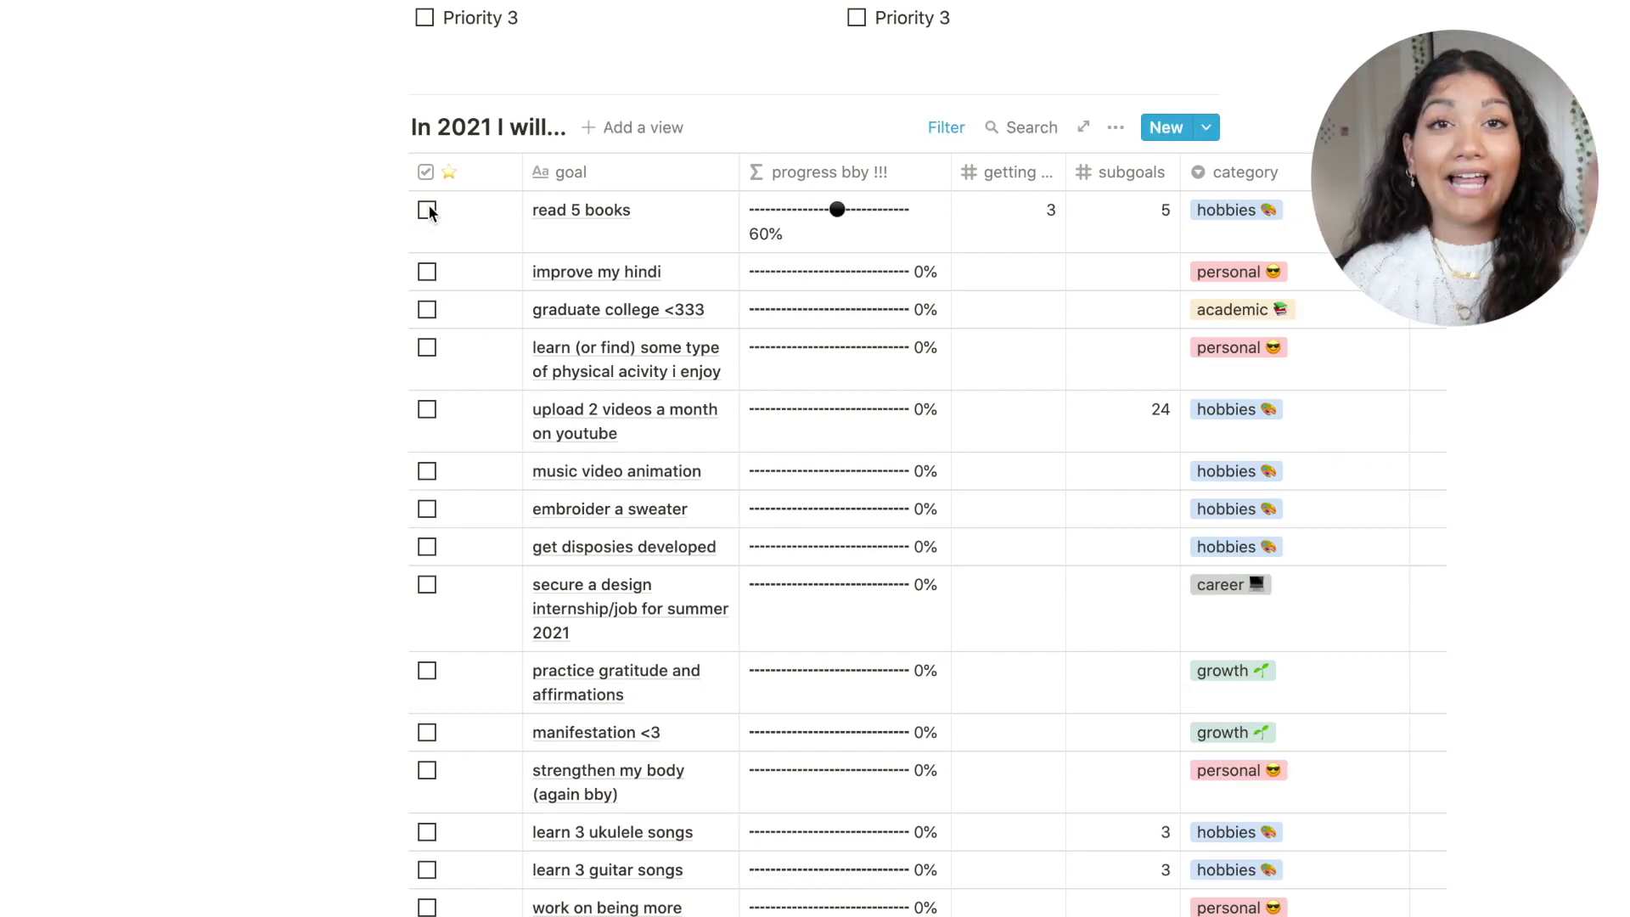
pyautogui.scroll(5, 272, 331)
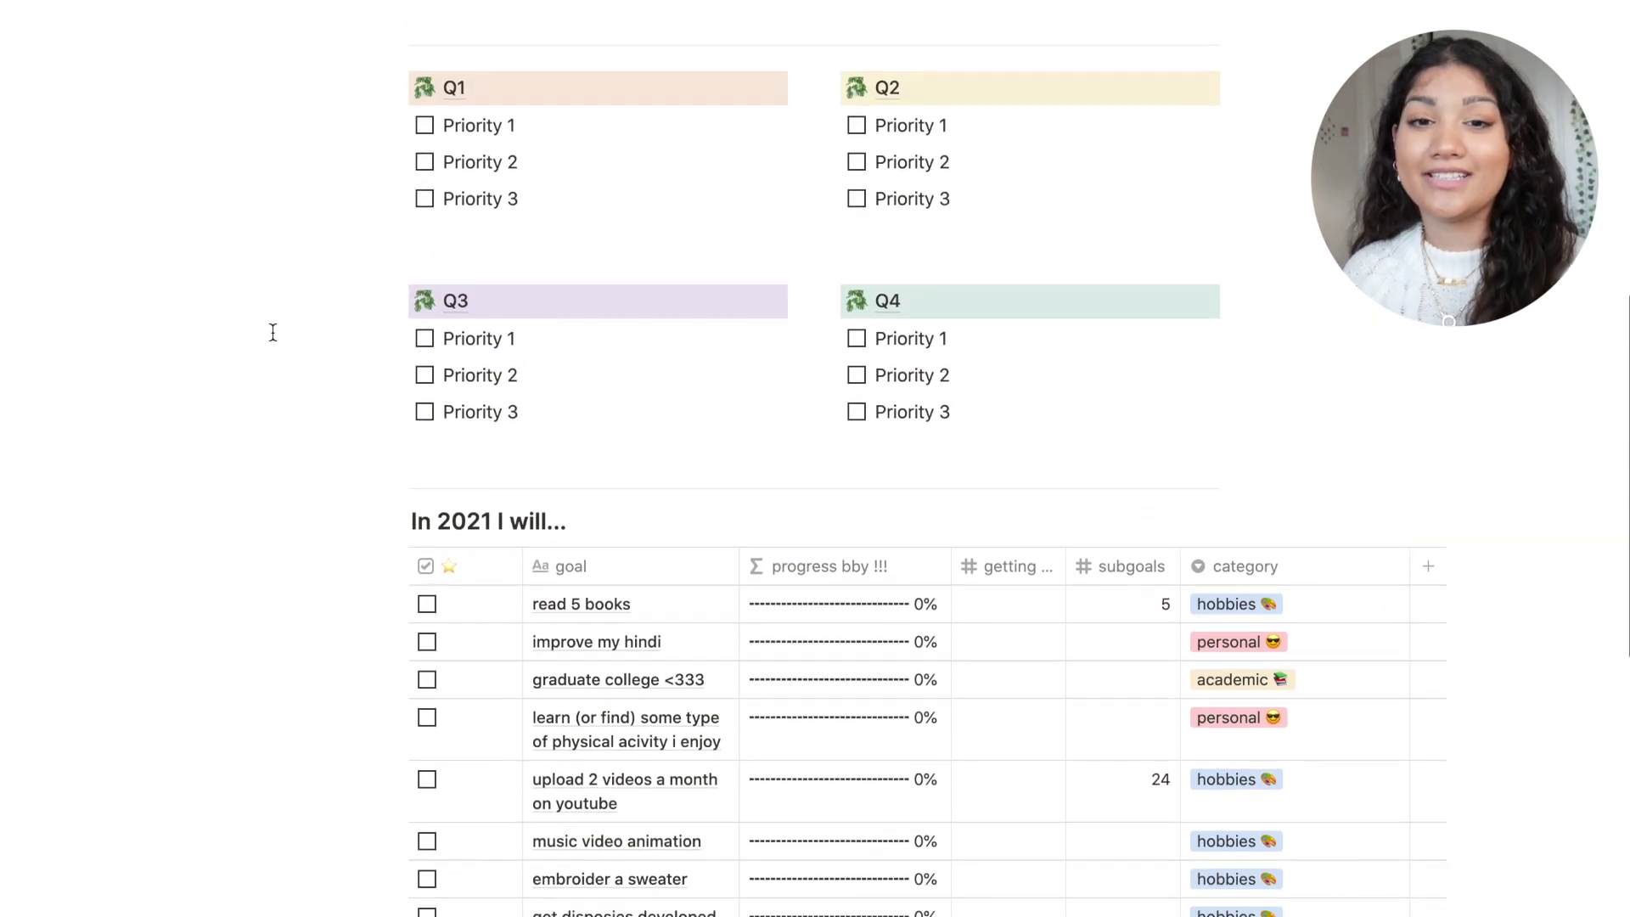
# Step: Return from the 2021 page to my dashboard and open the "habit tracker !" page
pyautogui.scroll(9, 273, 331)
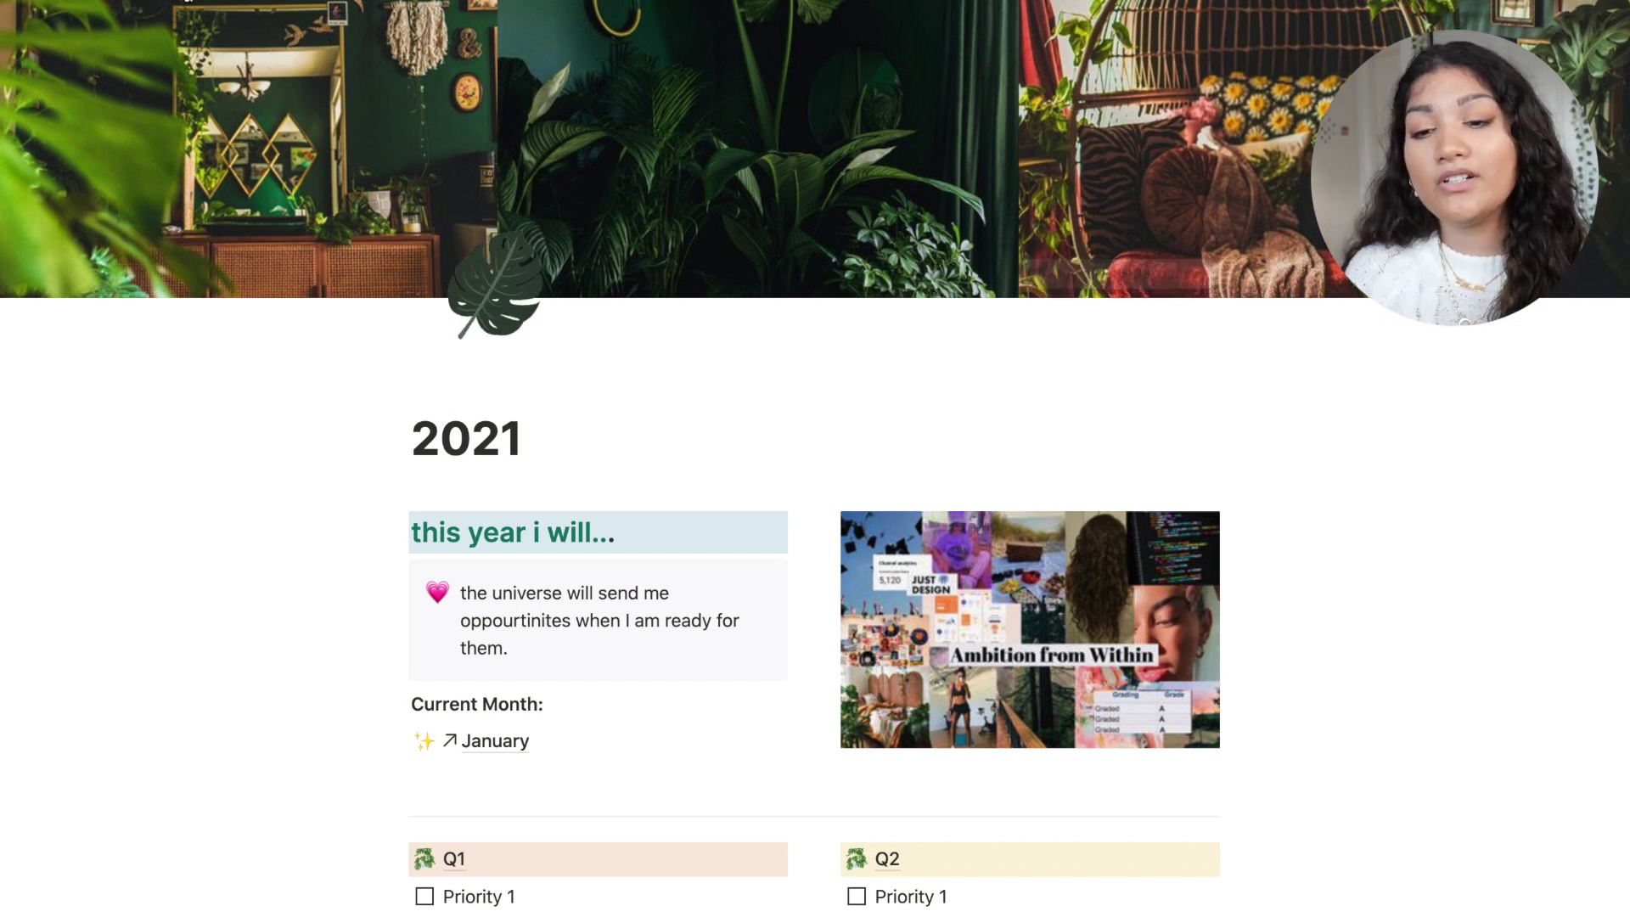
pyautogui.click(263, 4)
pyautogui.scroll(-2, 594, 569)
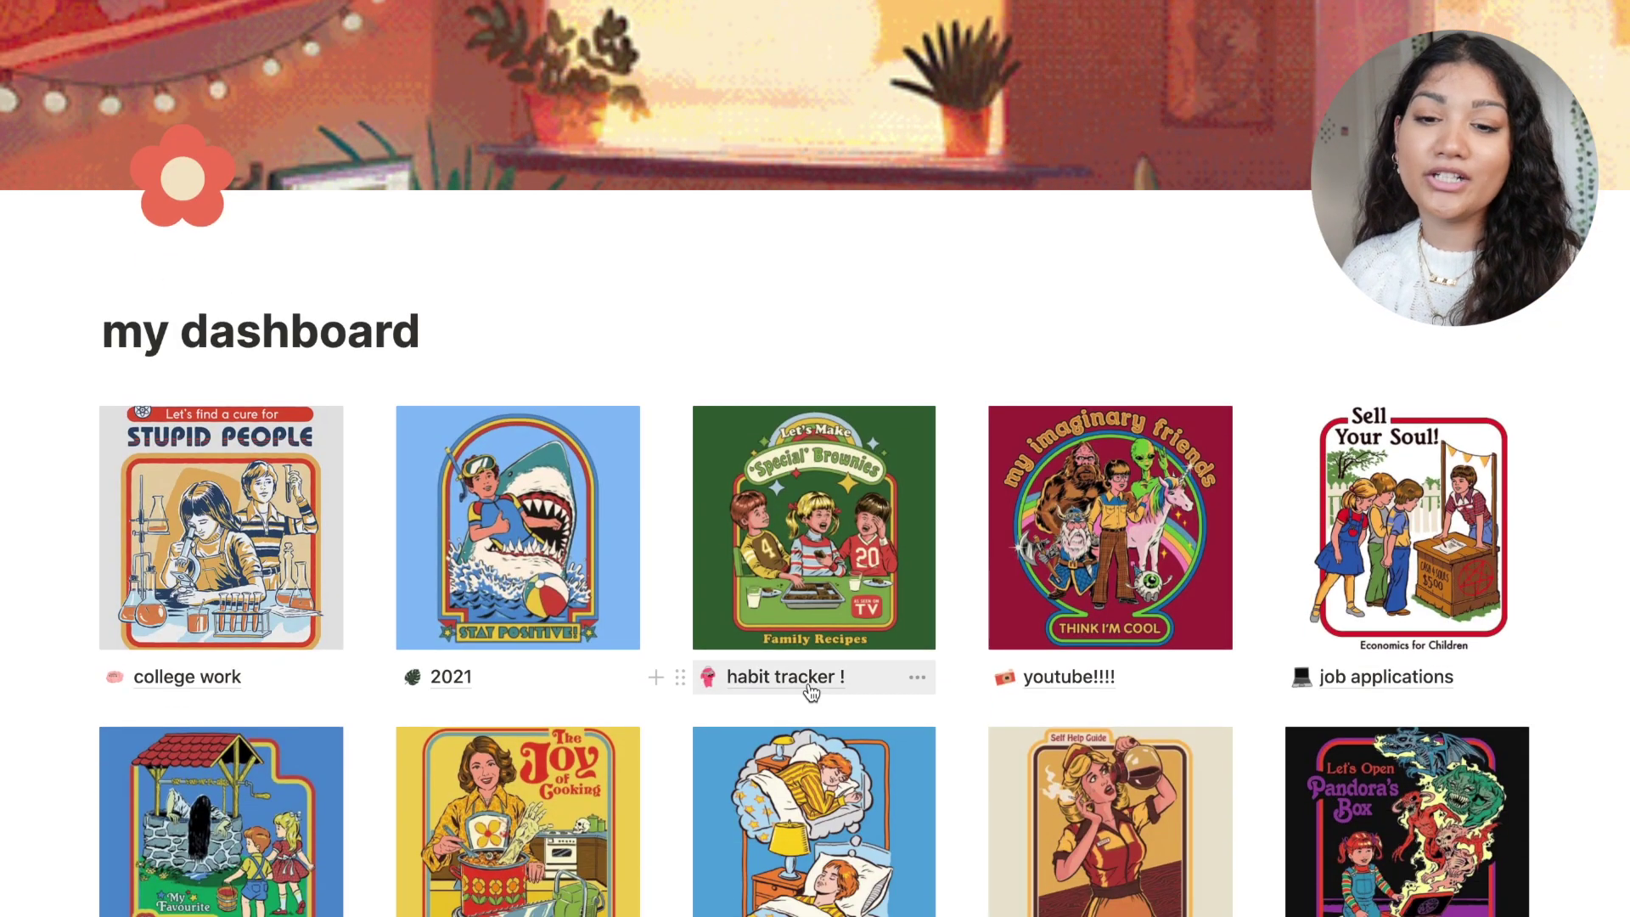
pyautogui.click(785, 676)
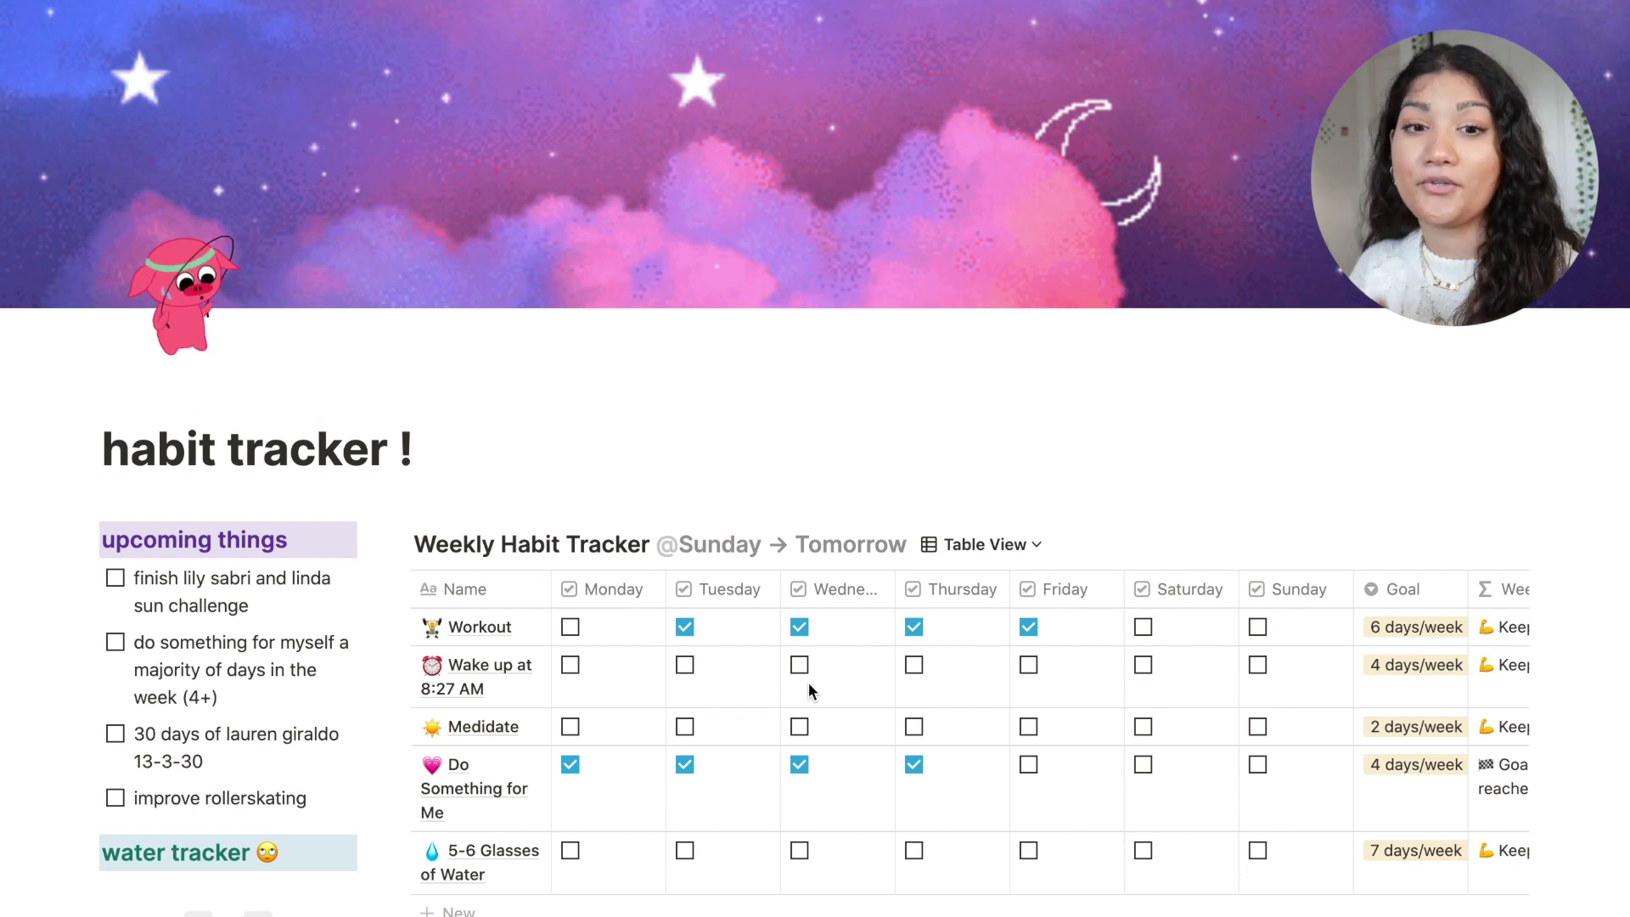
# Step: View the date range in the Weekly Habit Tracker title, keeping it as is, and mark Workout as done for Saturday
pyautogui.scroll(-2, 808, 680)
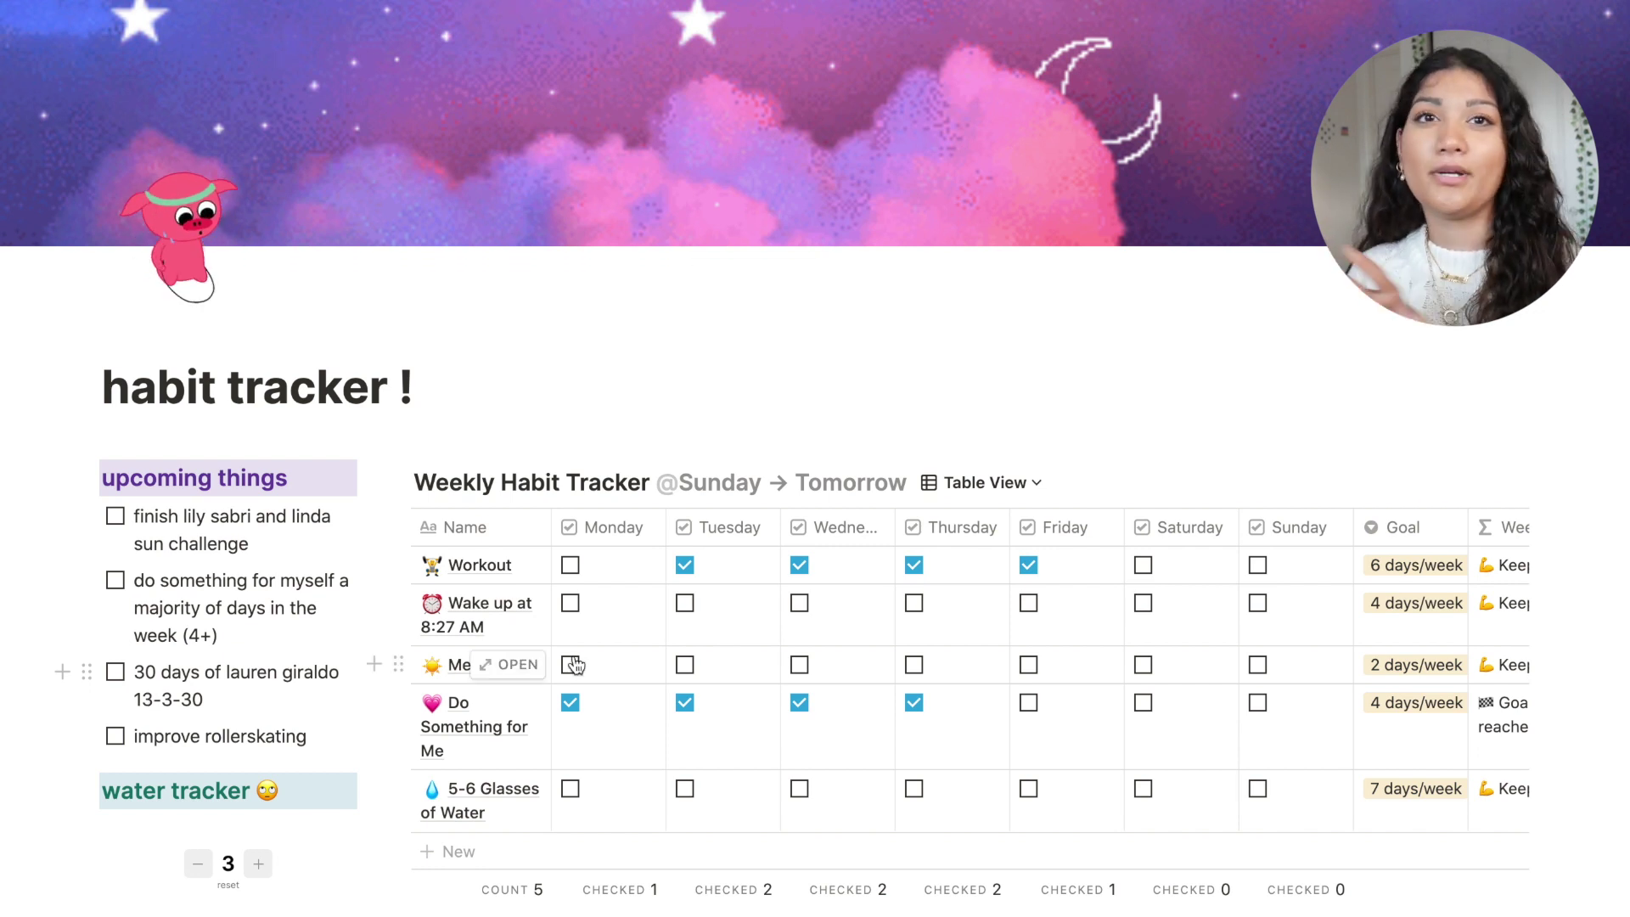
pyautogui.scroll(-1, 643, 626)
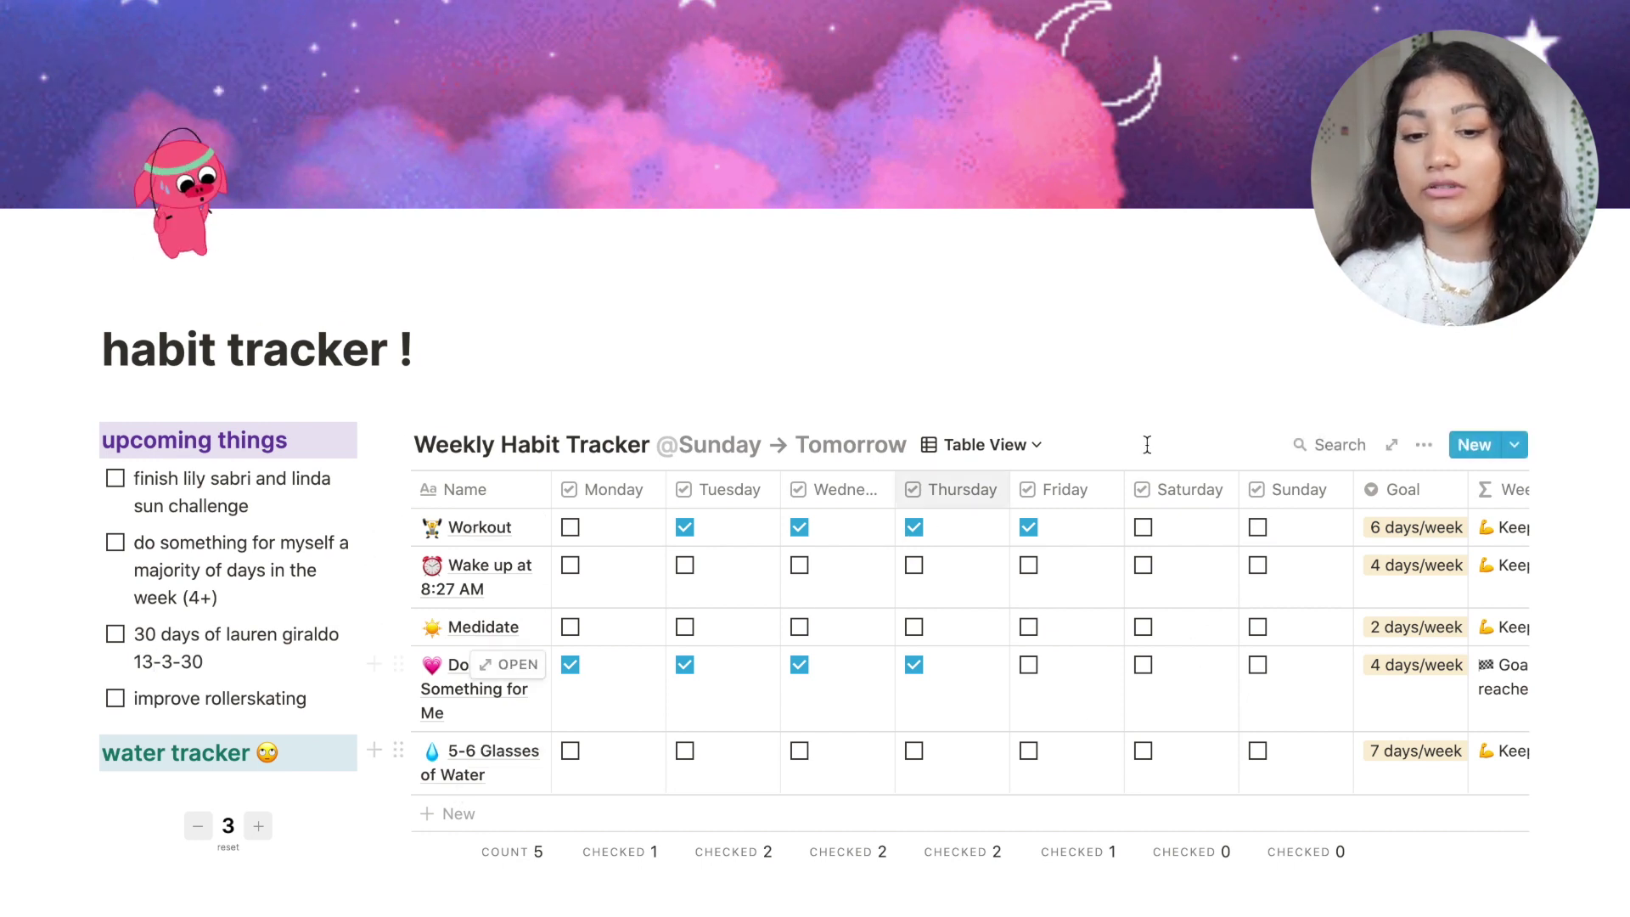
pyautogui.click(745, 450)
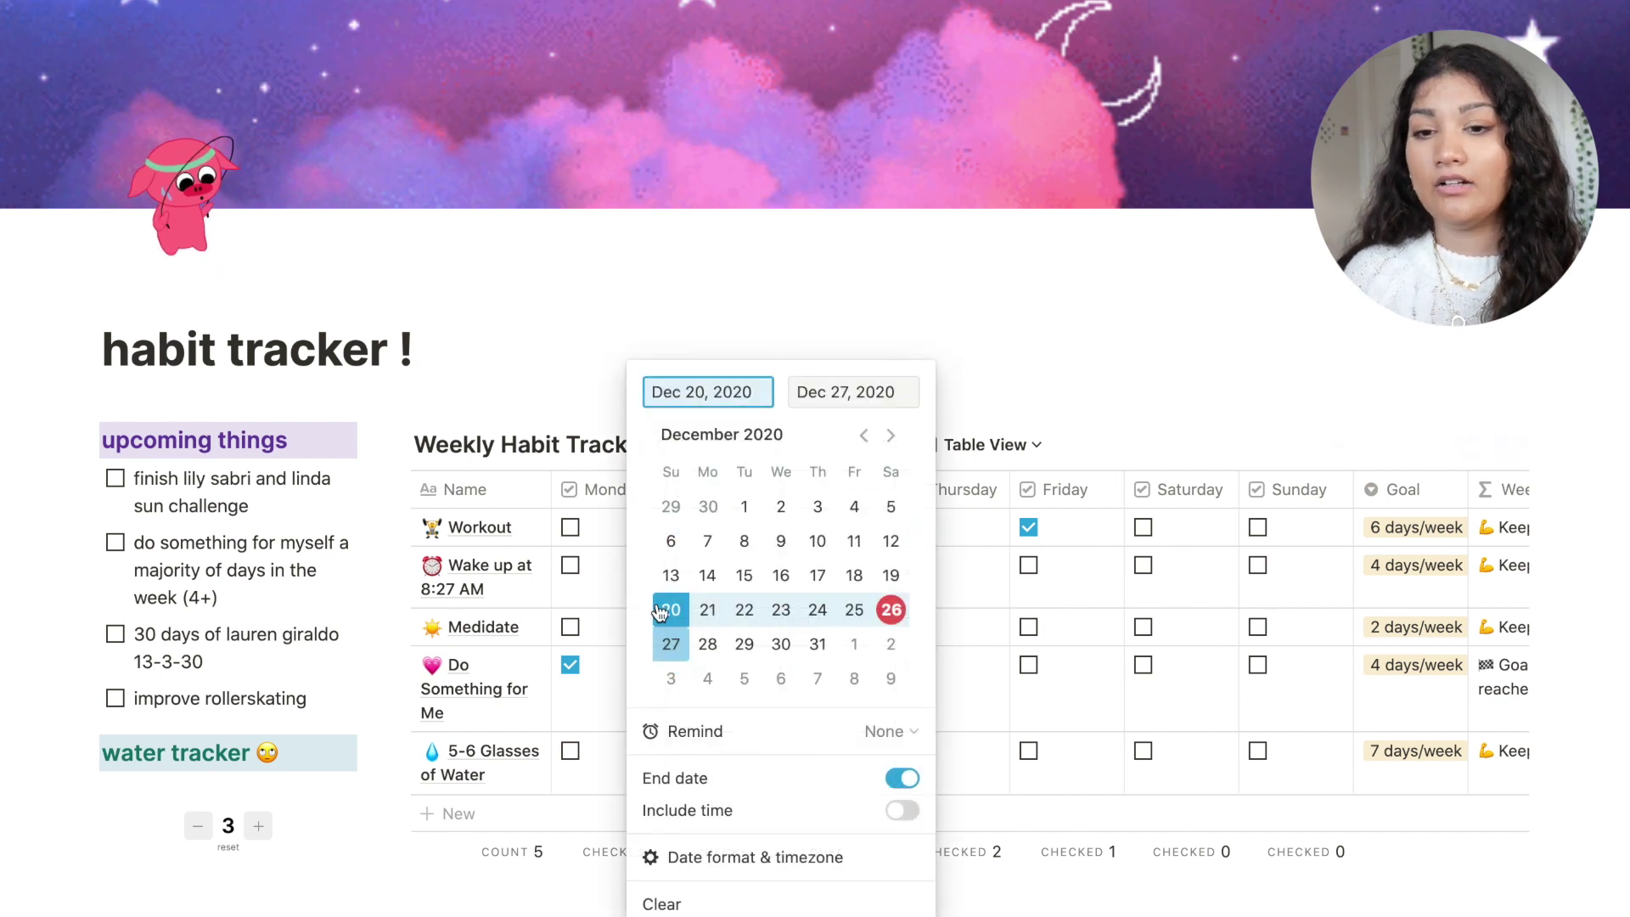
pyautogui.click(1173, 325)
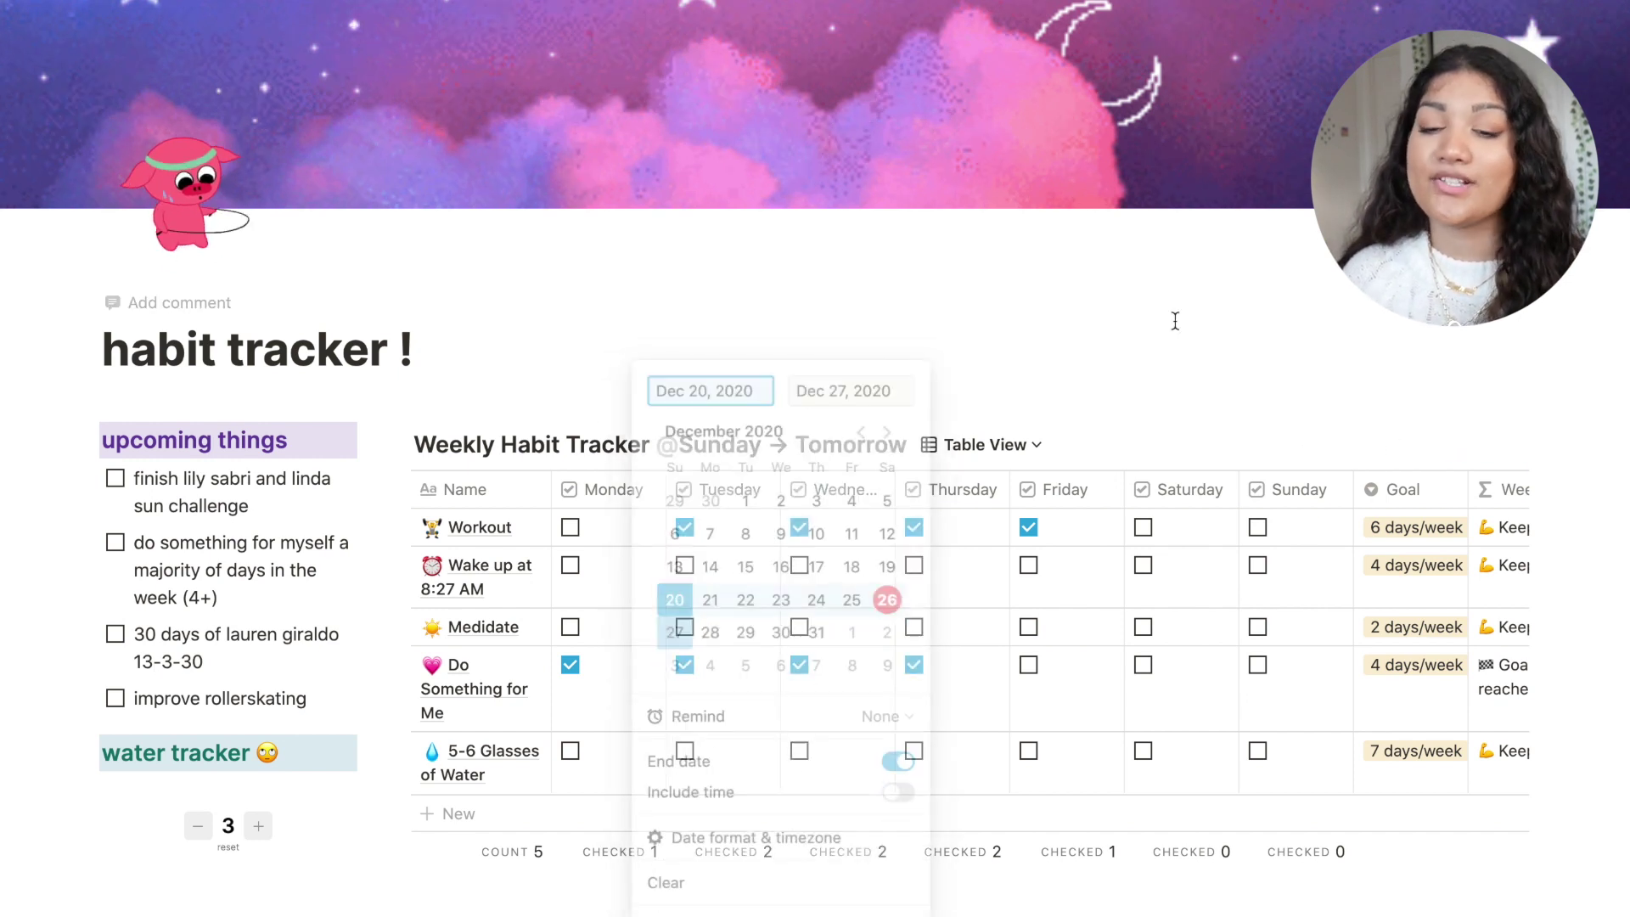
pyautogui.click(1142, 527)
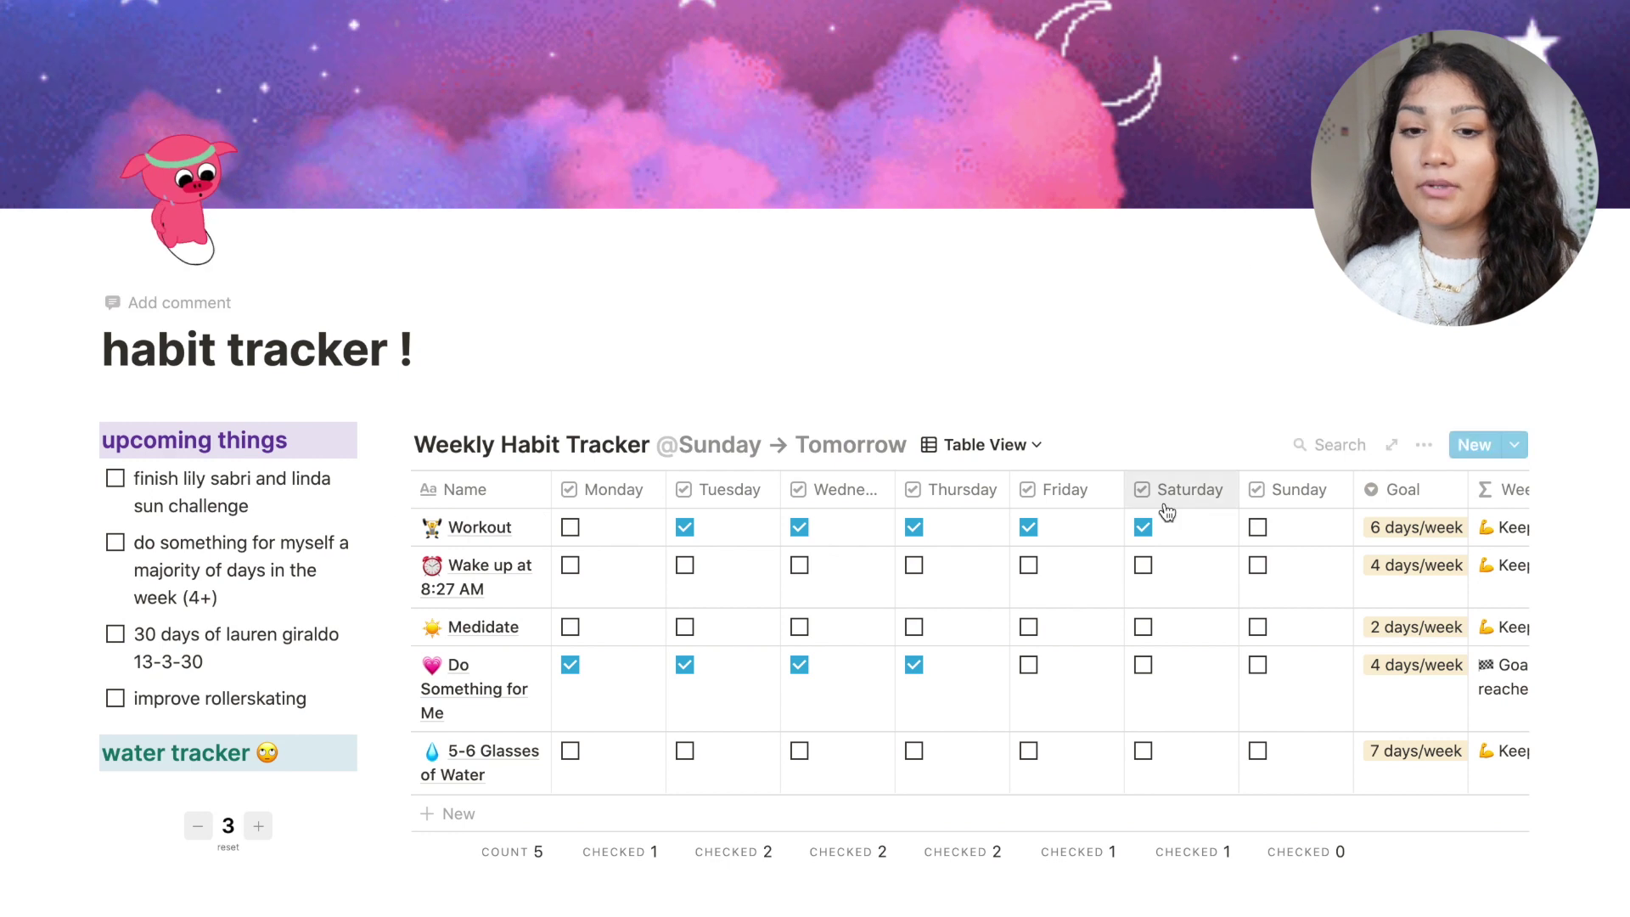
# Step: Mark Do Something for Me and 5-6 Glasses of Water as done for Saturday, and raise the water tracker to 4
pyautogui.scroll(-2, 1205, 324)
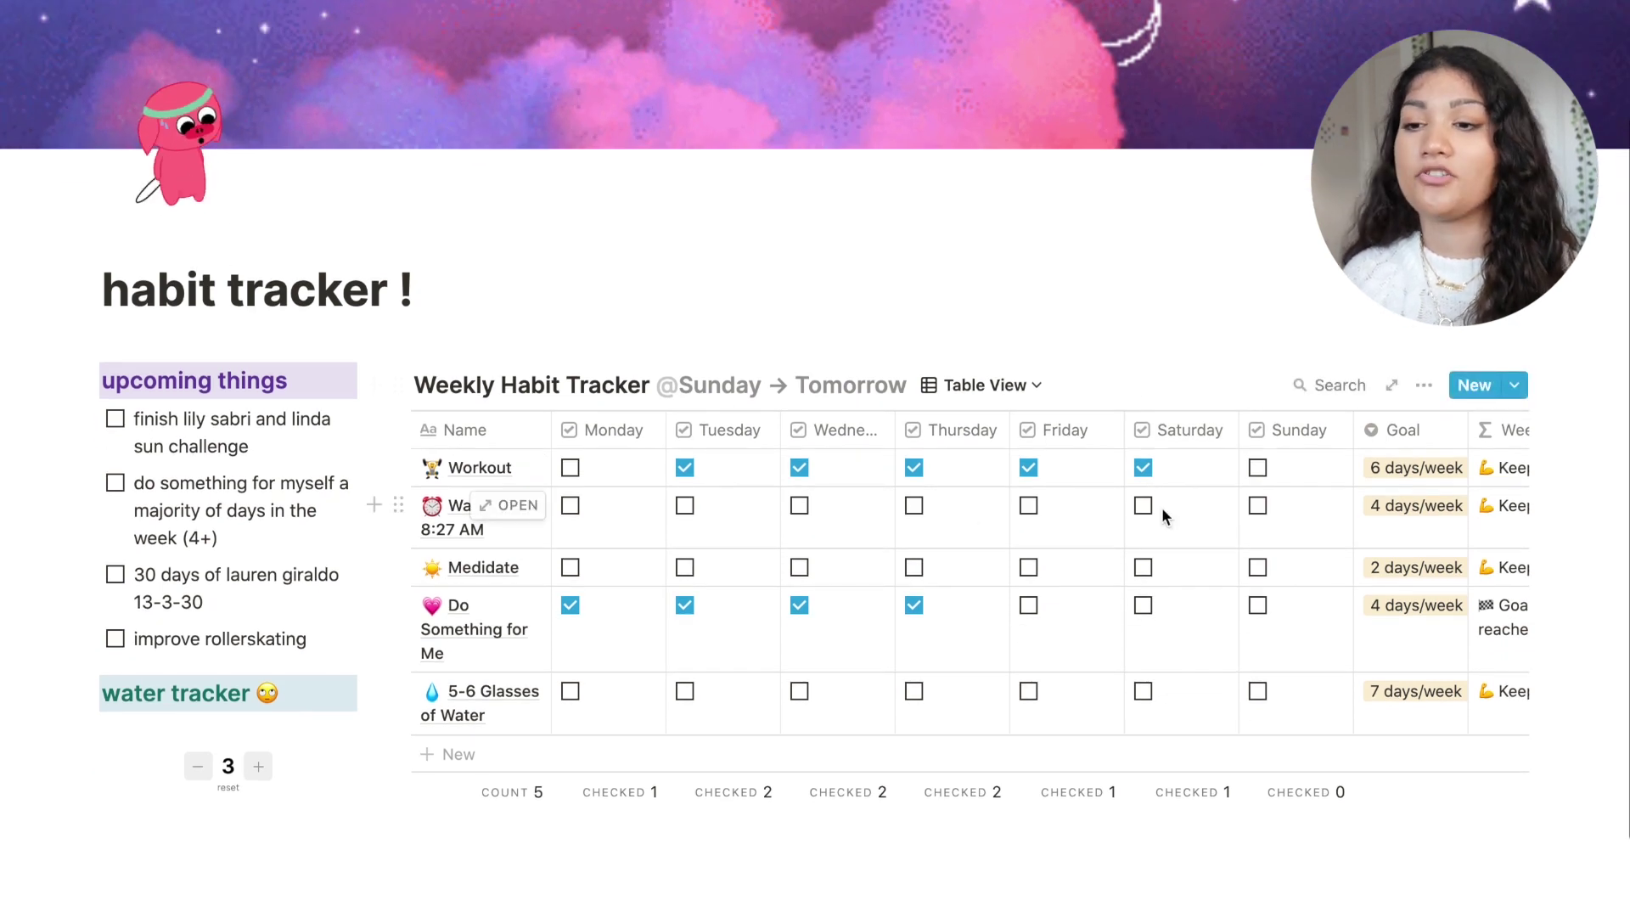
pyautogui.scroll(-1, 1085, 574)
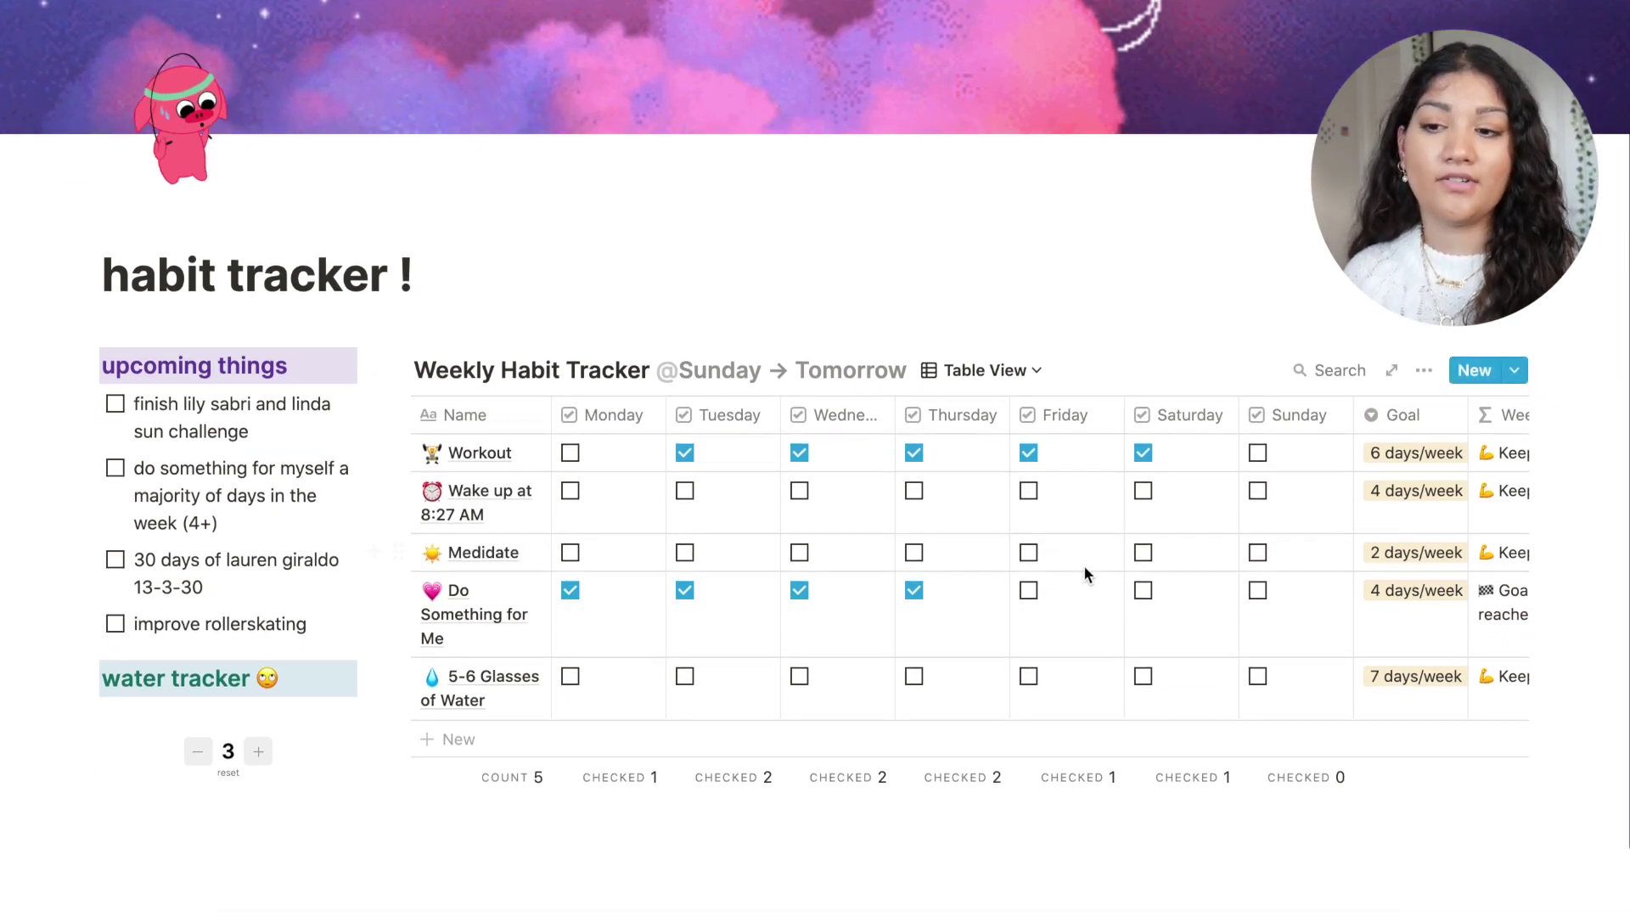
pyautogui.scroll(-1, 1137, 569)
pyautogui.click(1143, 567)
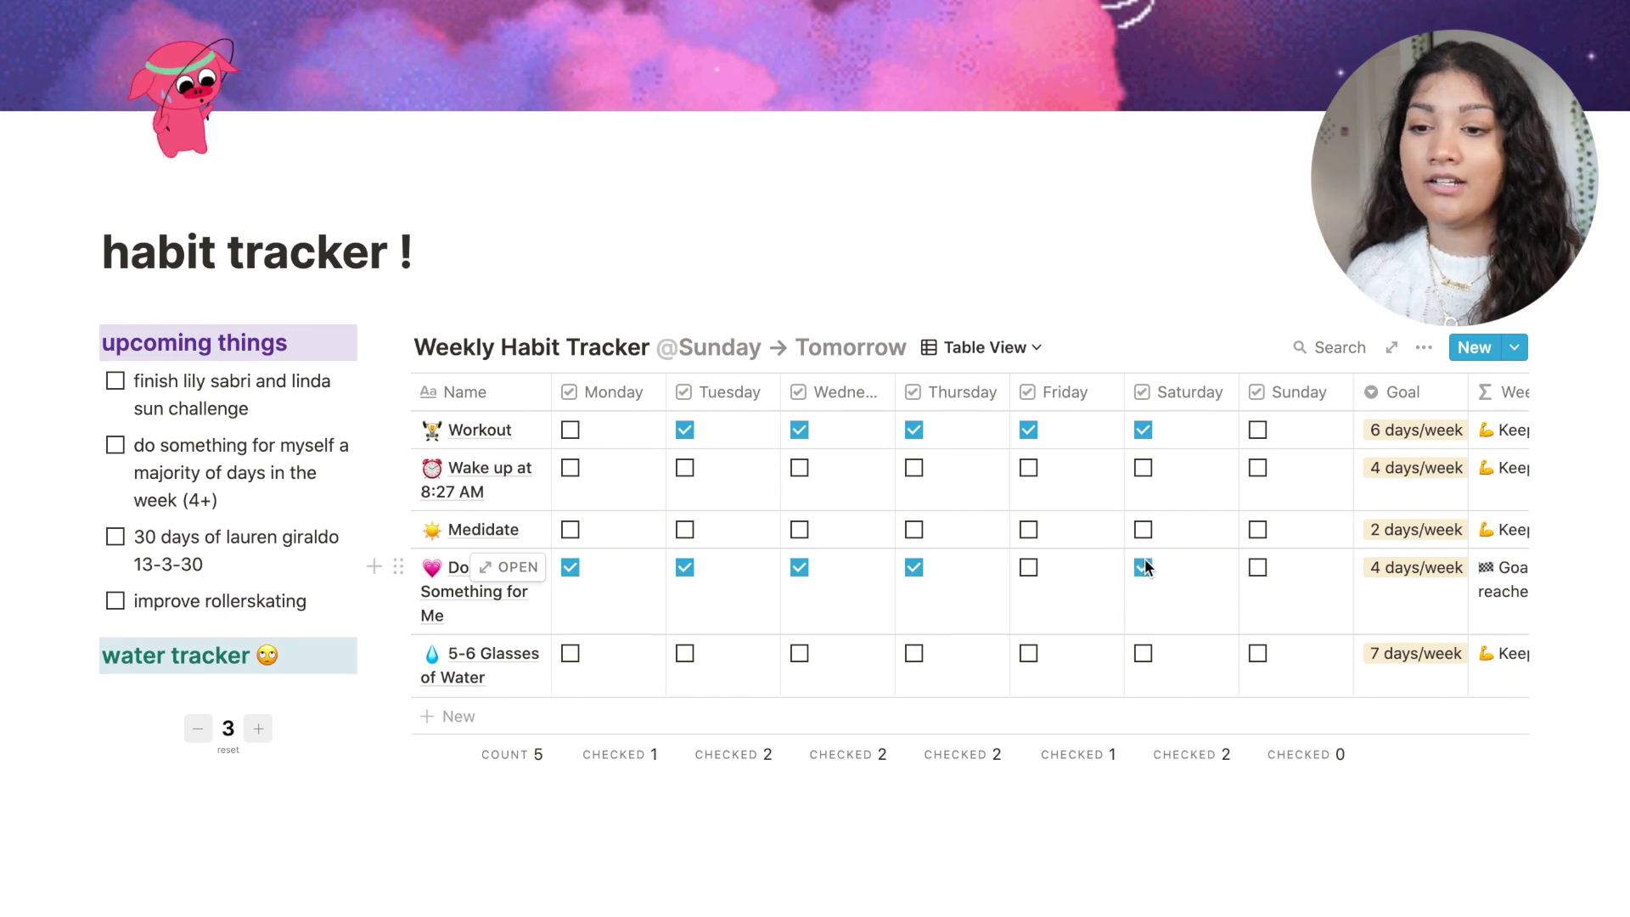
pyautogui.click(1143, 654)
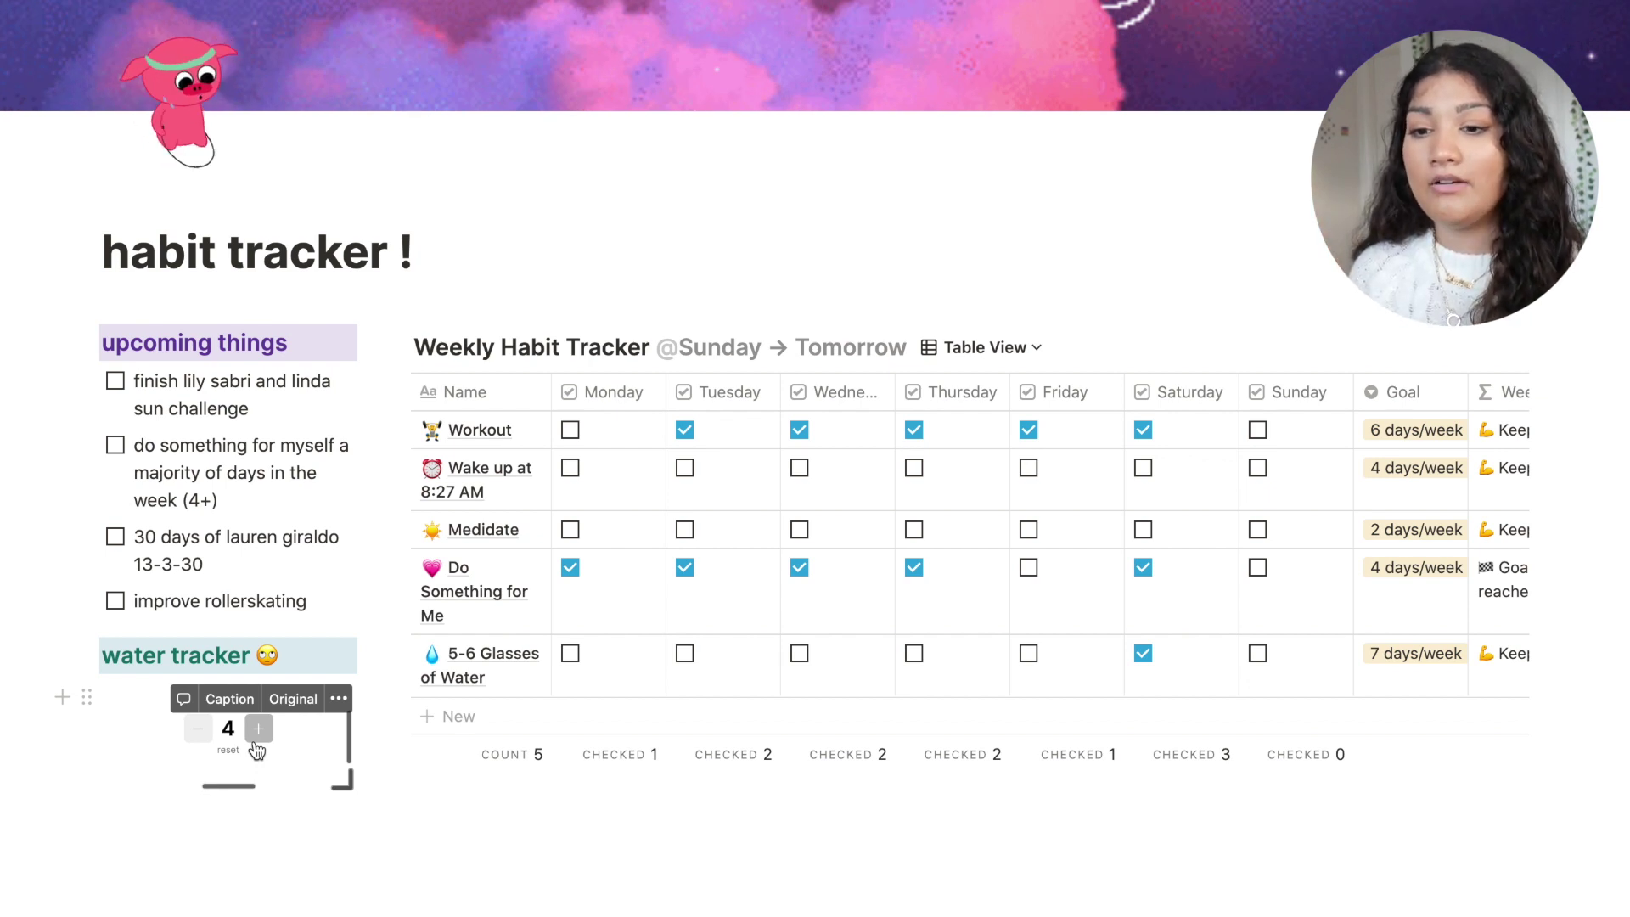
# Step: Mark Medidate as done for Saturday and Friday, and view the goal options for Workout without changing them
pyautogui.hscroll(3, 1089, 538)
pyautogui.hscroll(-3, 1088, 539)
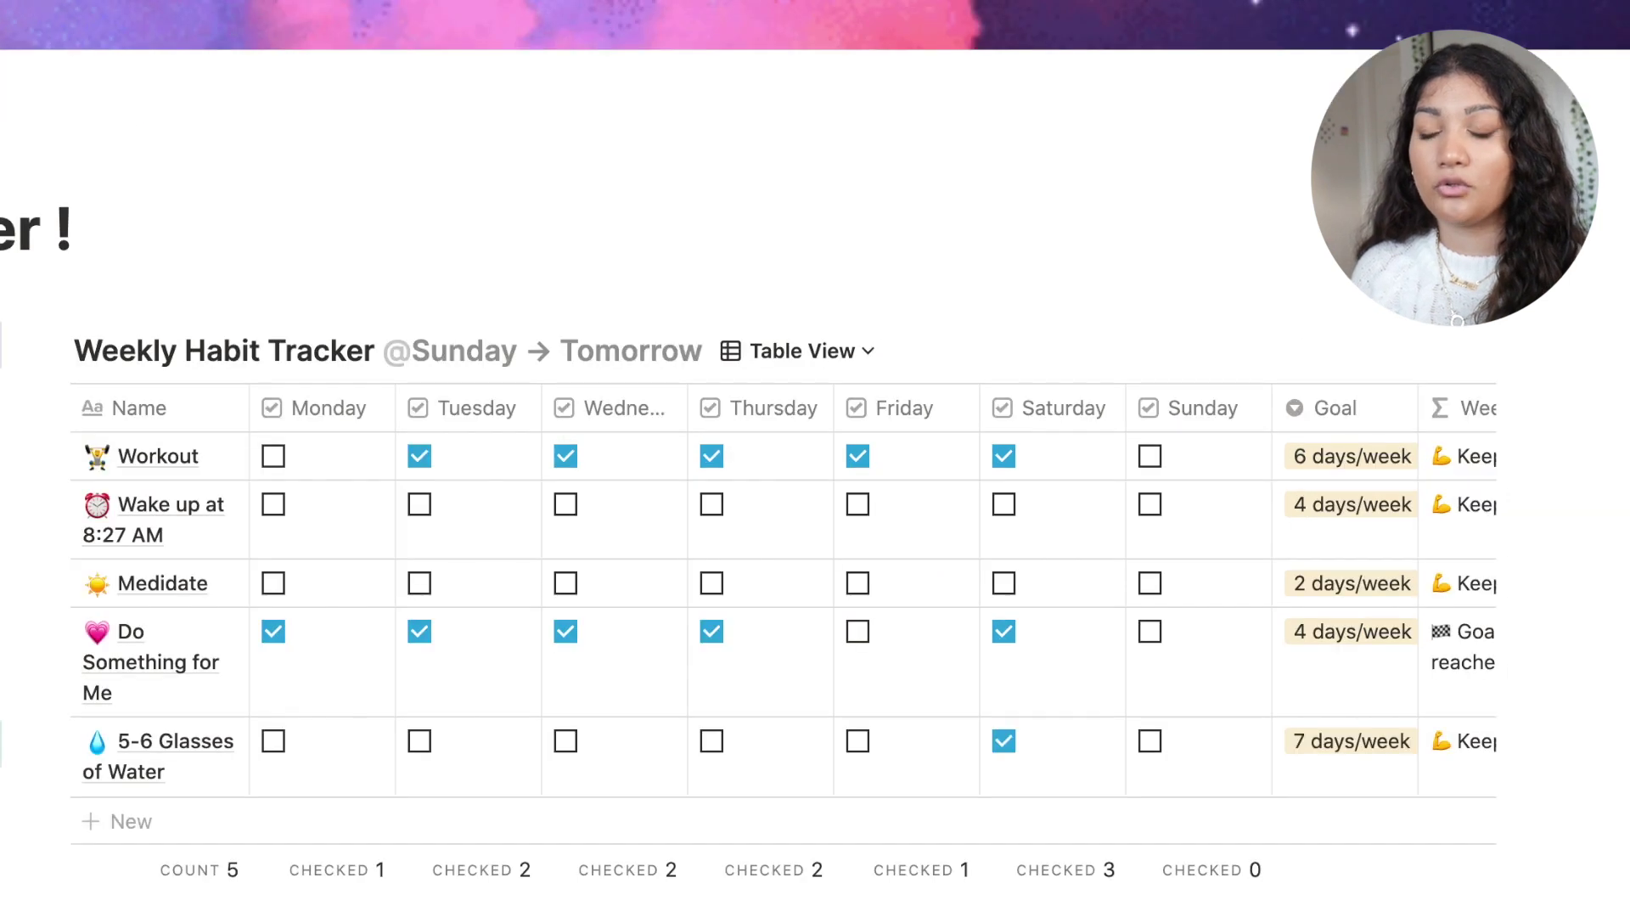
pyautogui.hscroll(3, 1088, 538)
pyautogui.click(873, 584)
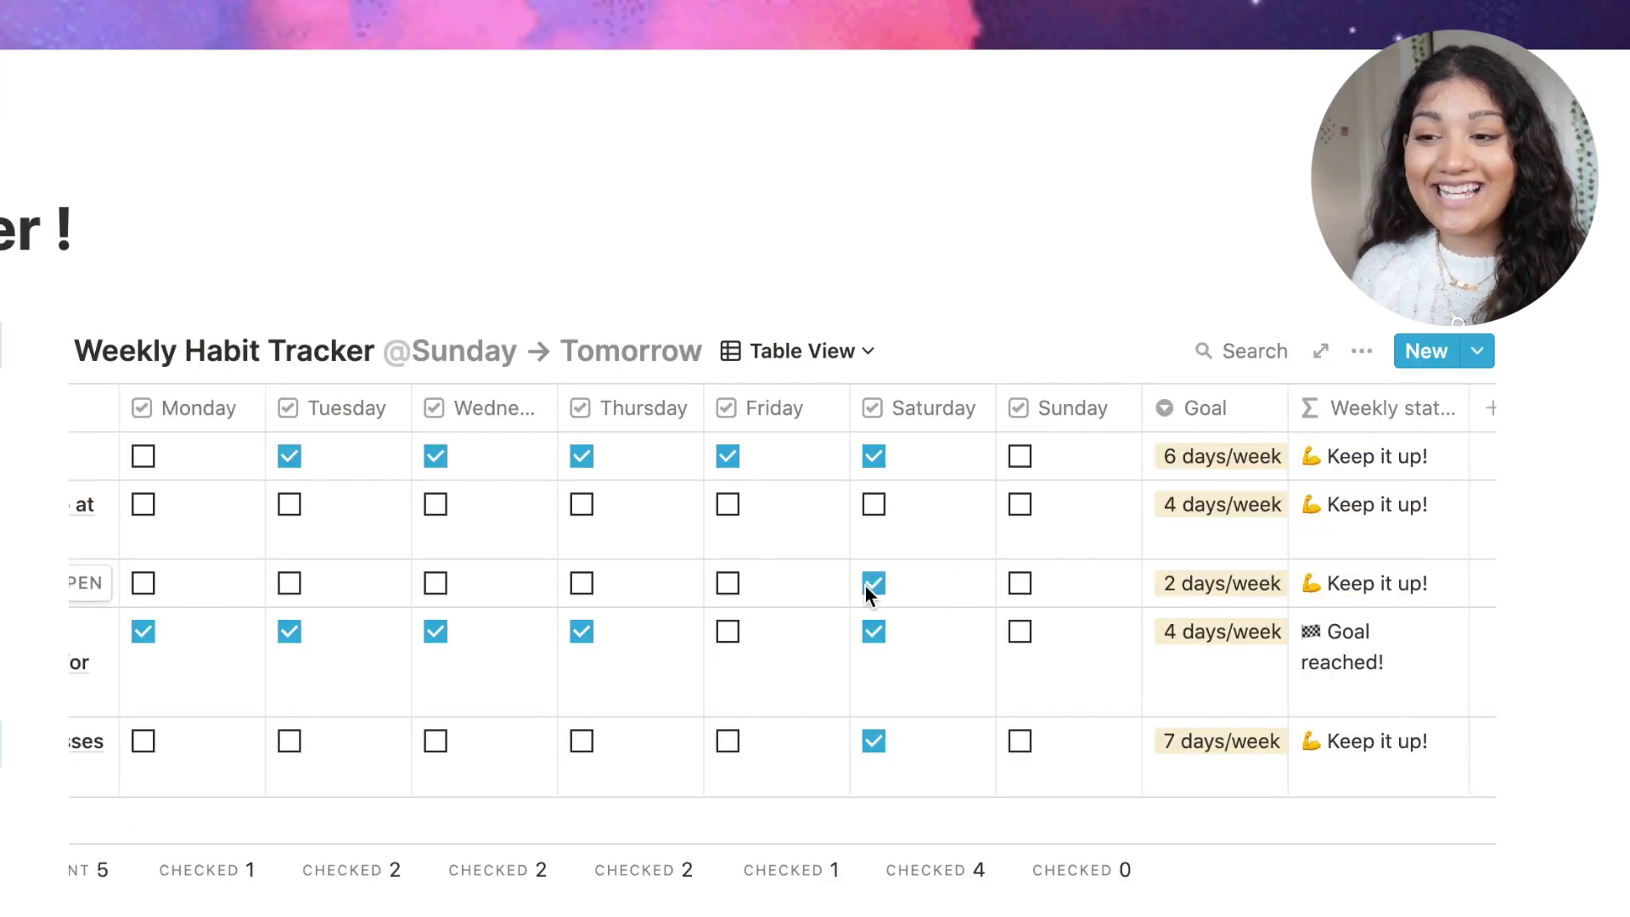
pyautogui.click(727, 584)
pyautogui.hscroll(1, 1336, 455)
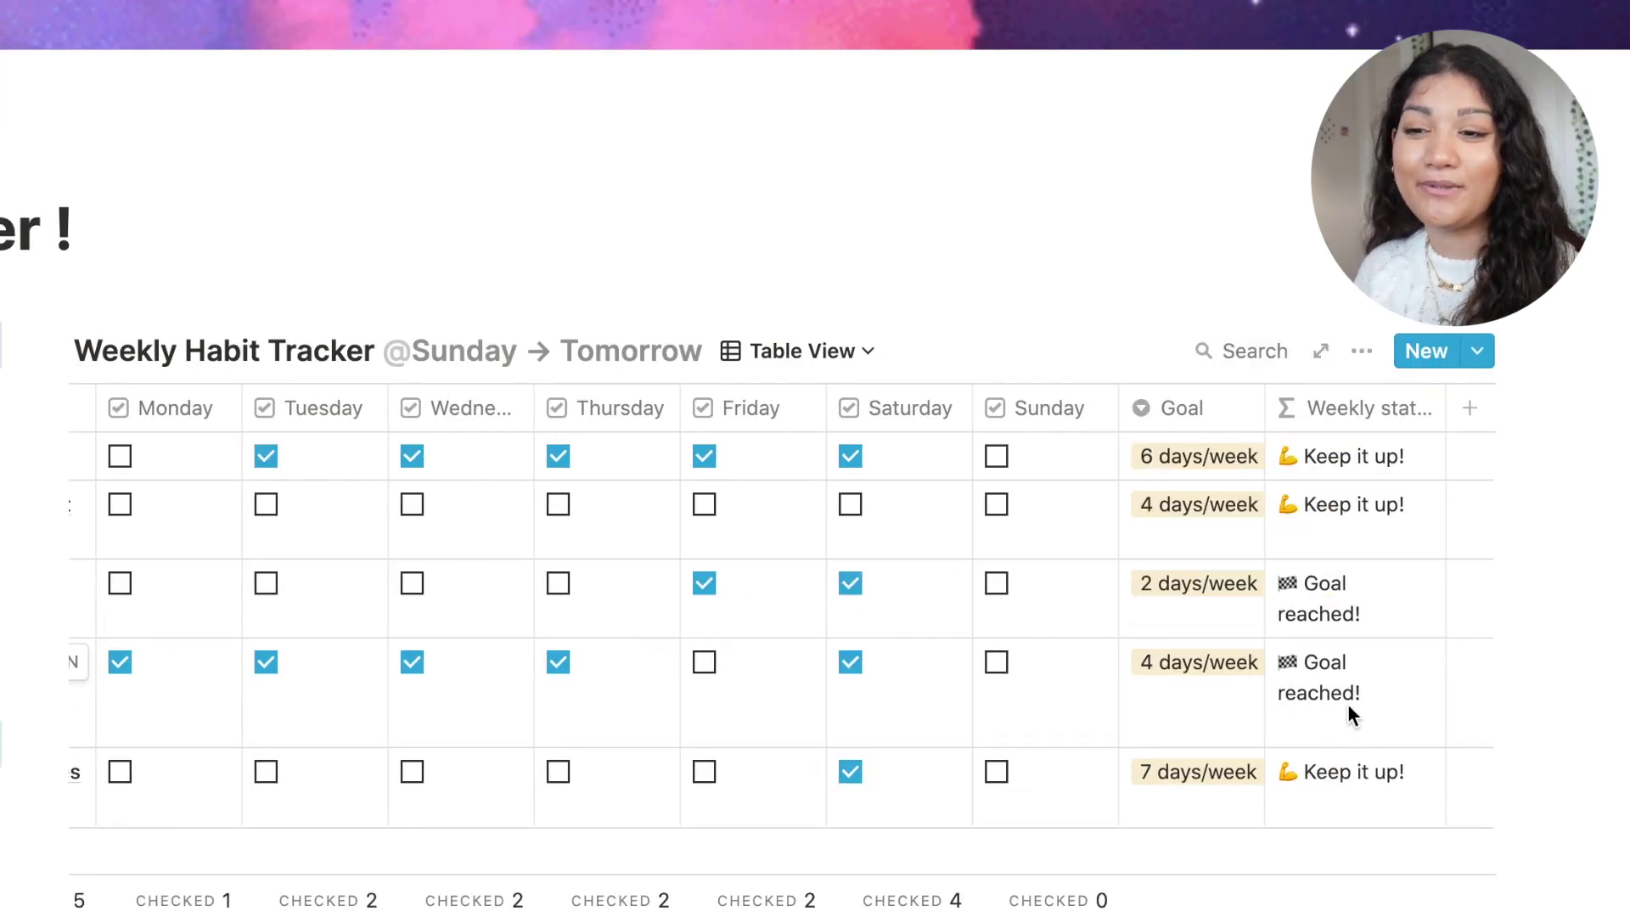
pyautogui.click(1181, 450)
pyautogui.press('Escape')
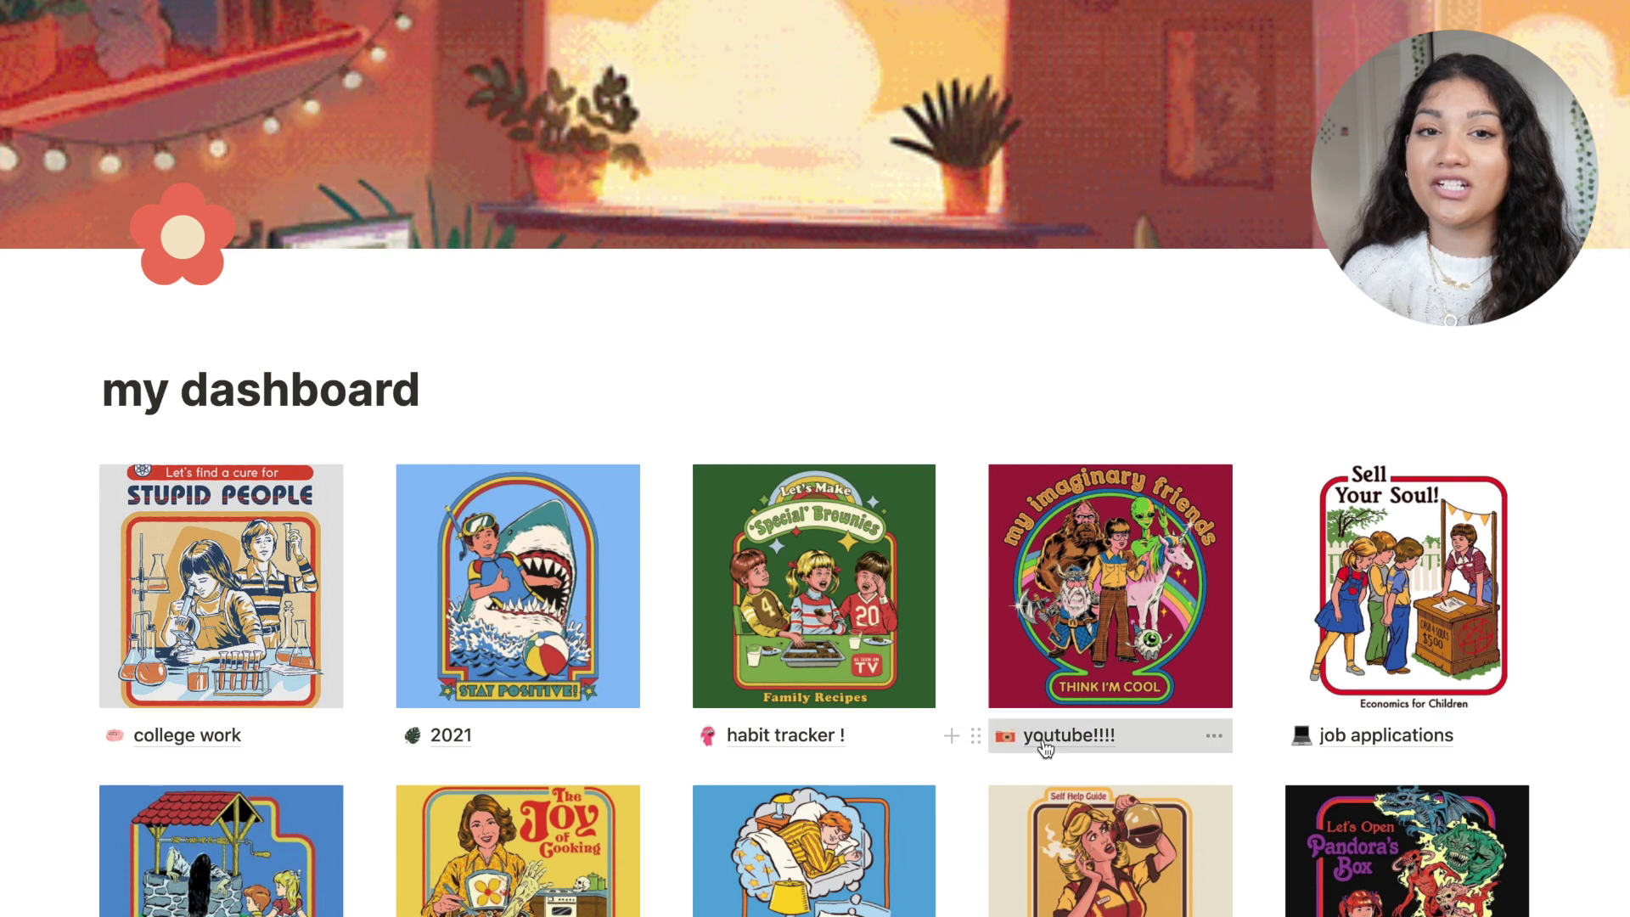
# Step: Open the "youtube!!!!" page from my dashboard and view the status options of "notion tour & set up" in the youtube schedule, keeping its status
pyautogui.click(1023, 859)
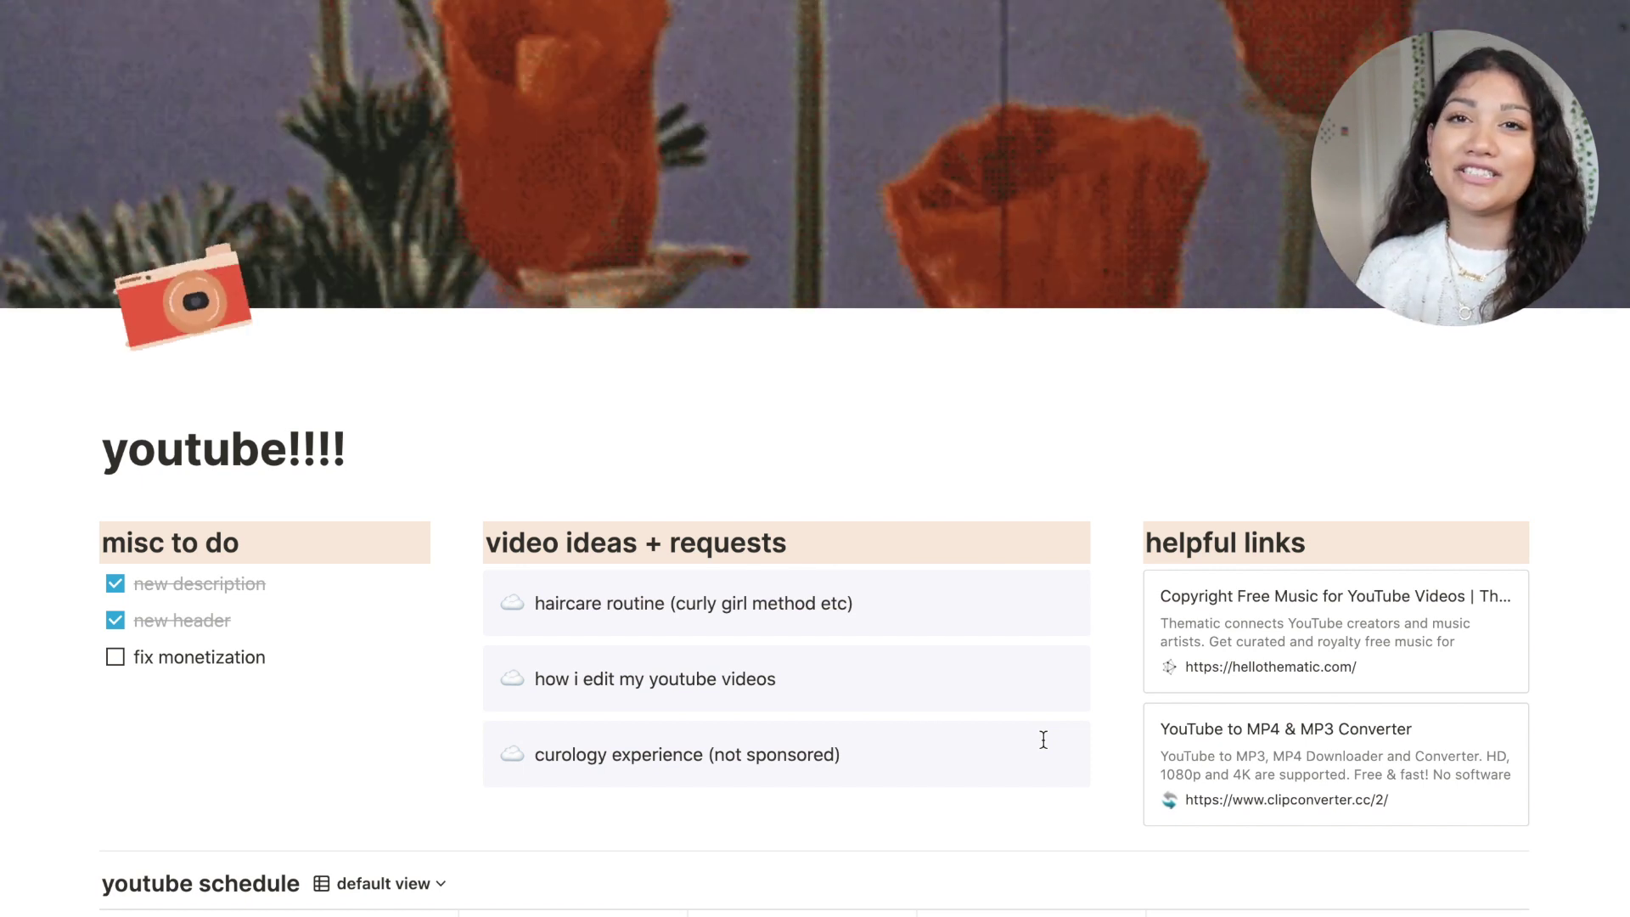
pyautogui.scroll(-2, 329, 629)
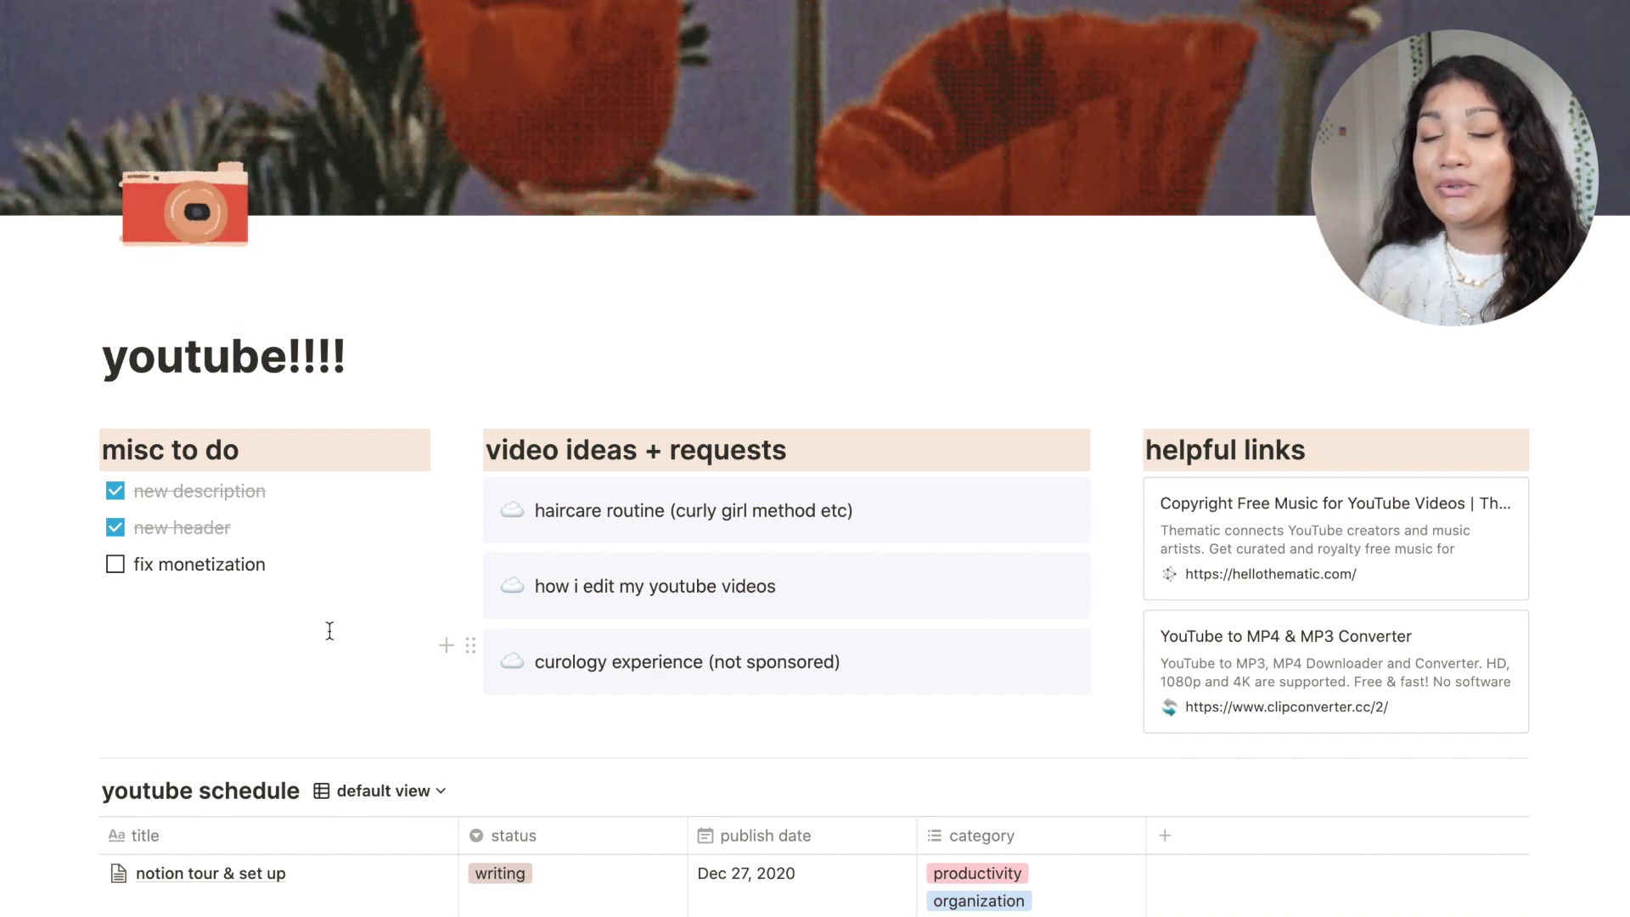
pyautogui.scroll(-5, 329, 630)
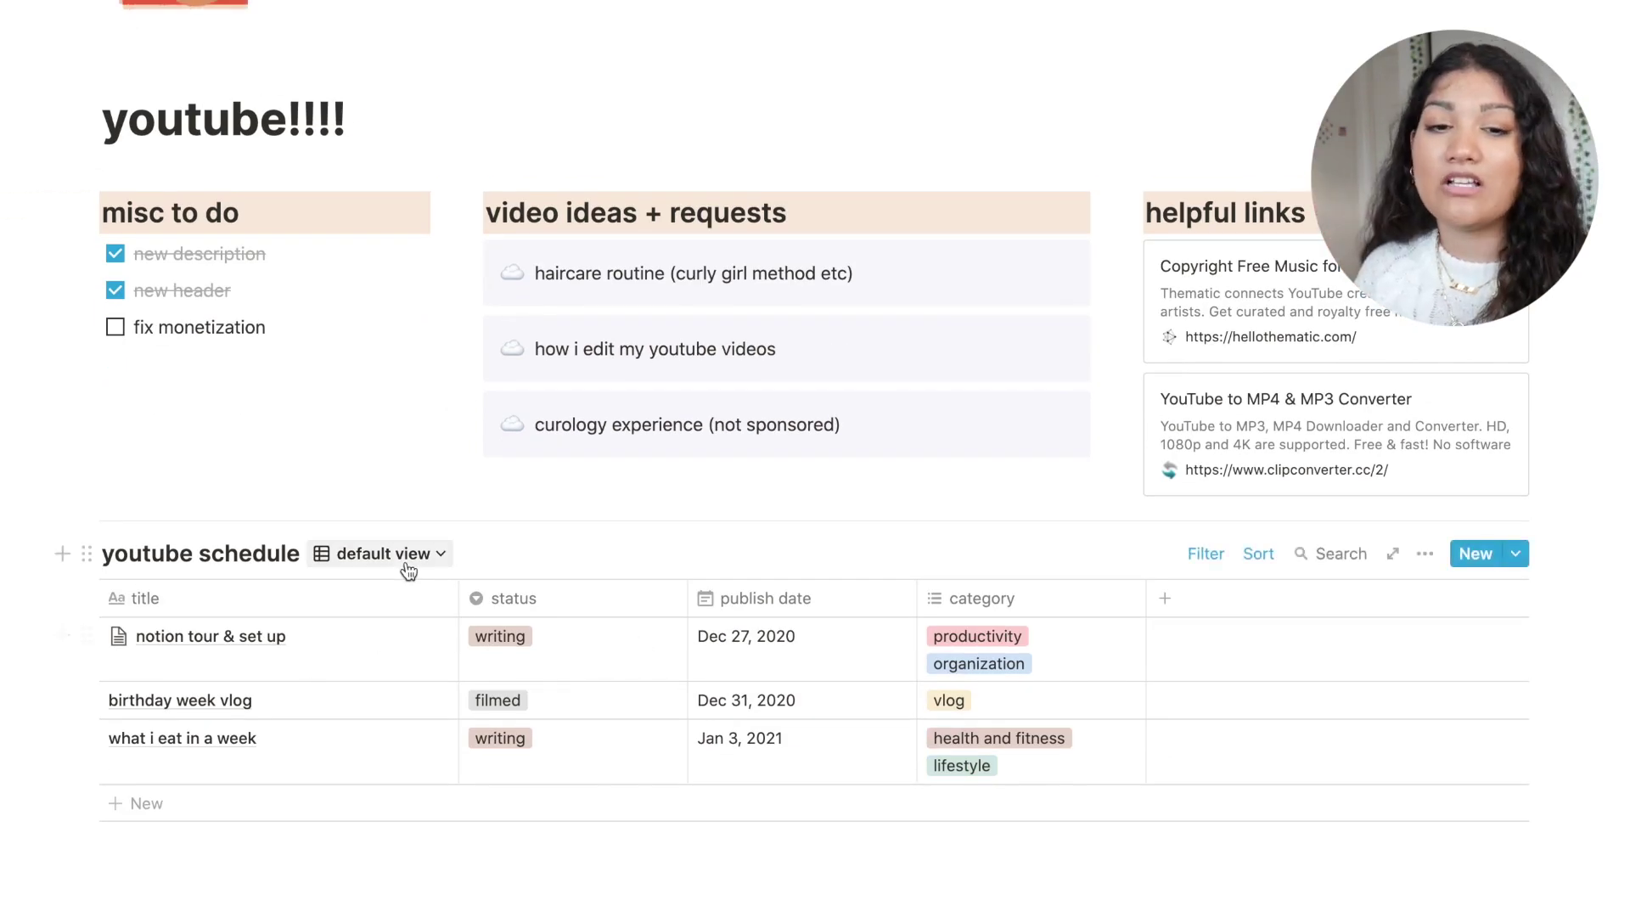
pyautogui.click(509, 637)
pyautogui.press('Escape')
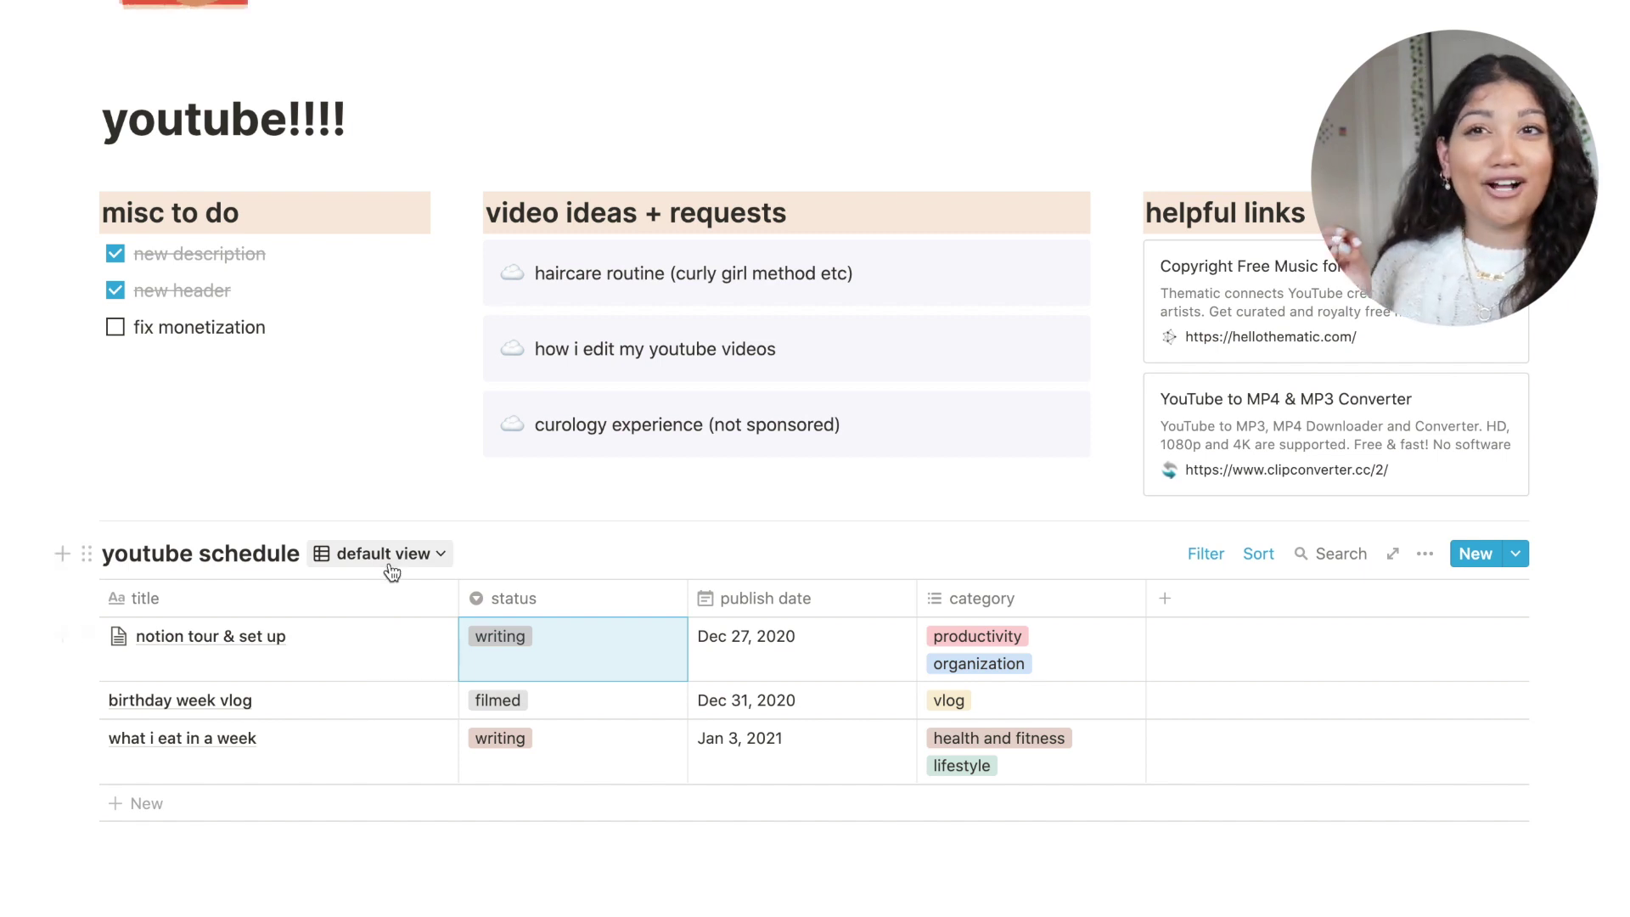
# Step: View the youtube schedule in its "archived and complete" view and in its calendar view
pyautogui.click(435, 557)
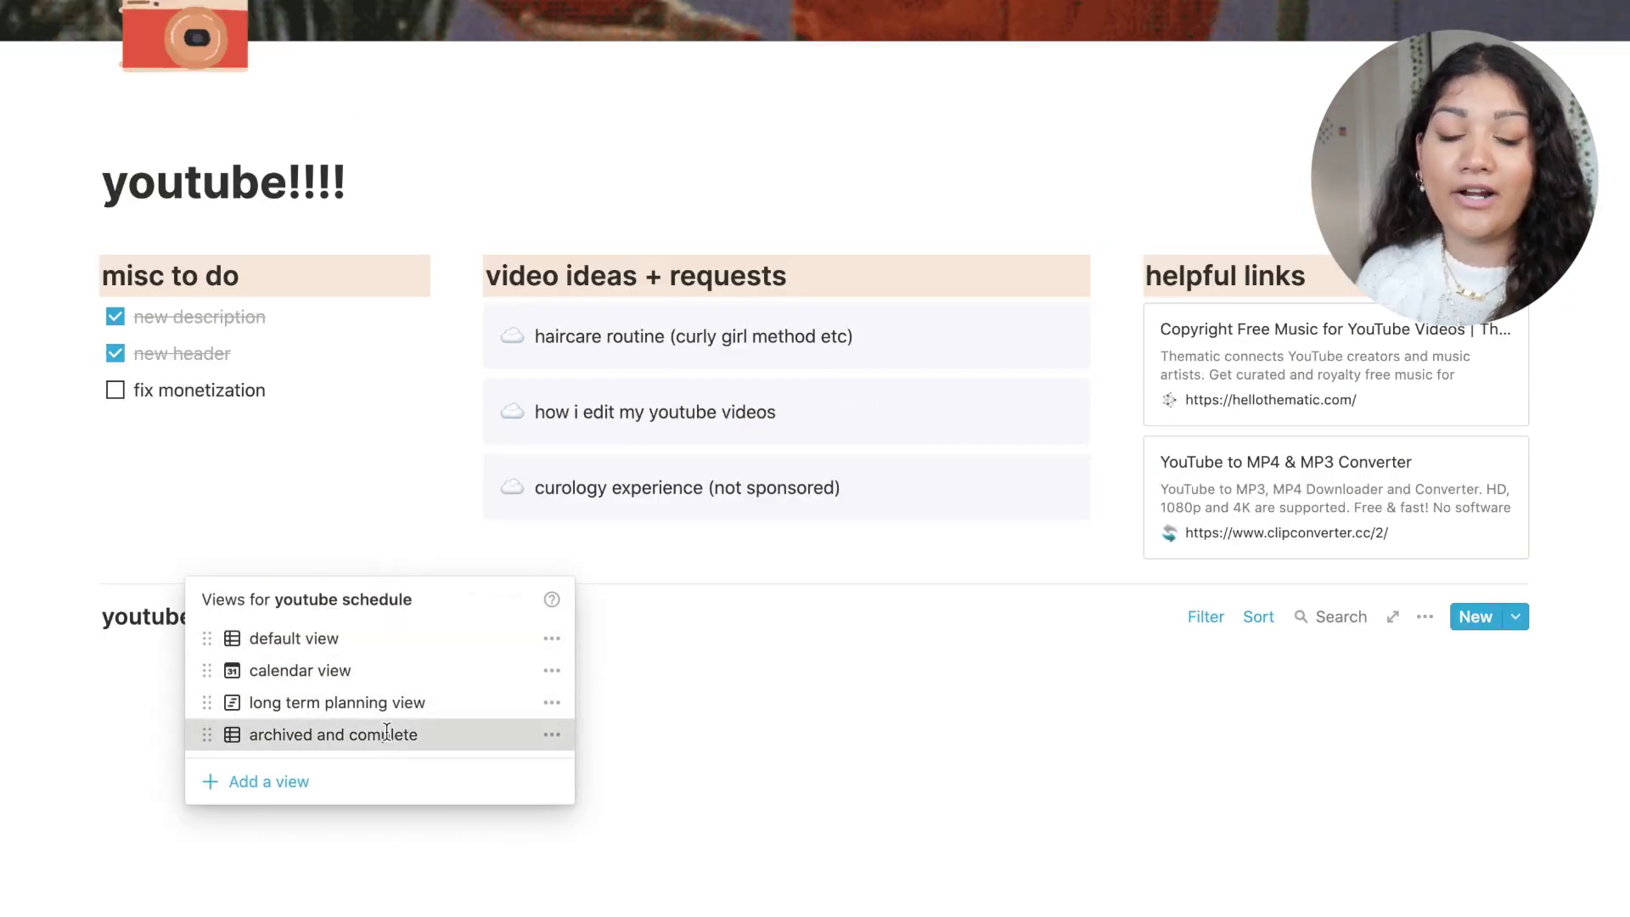
pyautogui.click(390, 737)
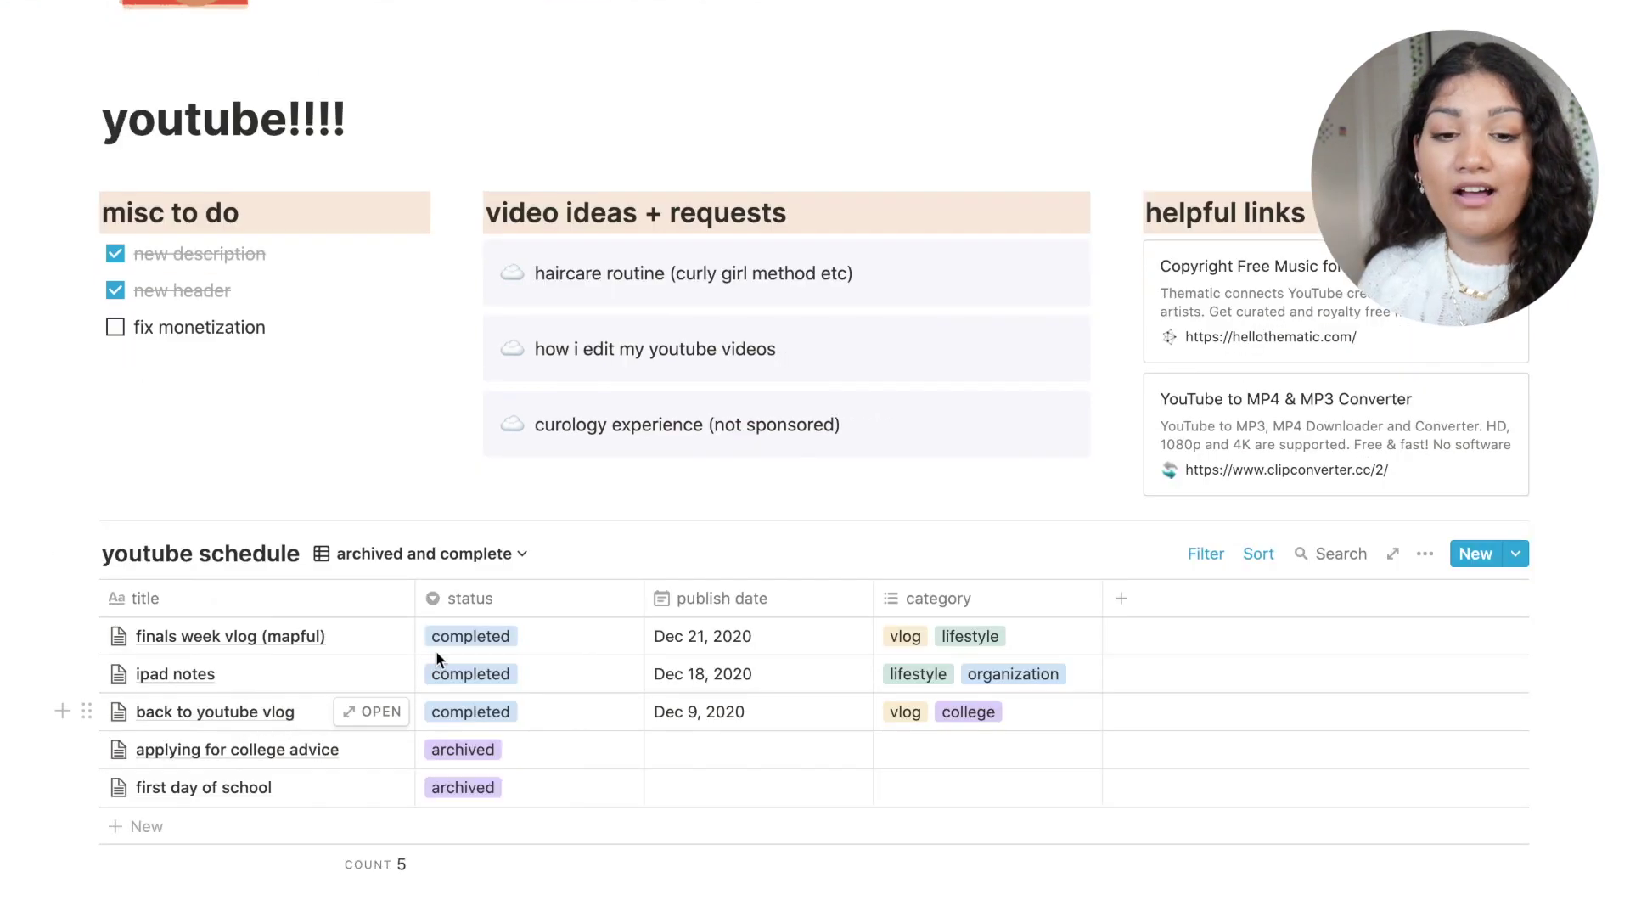
pyautogui.click(440, 563)
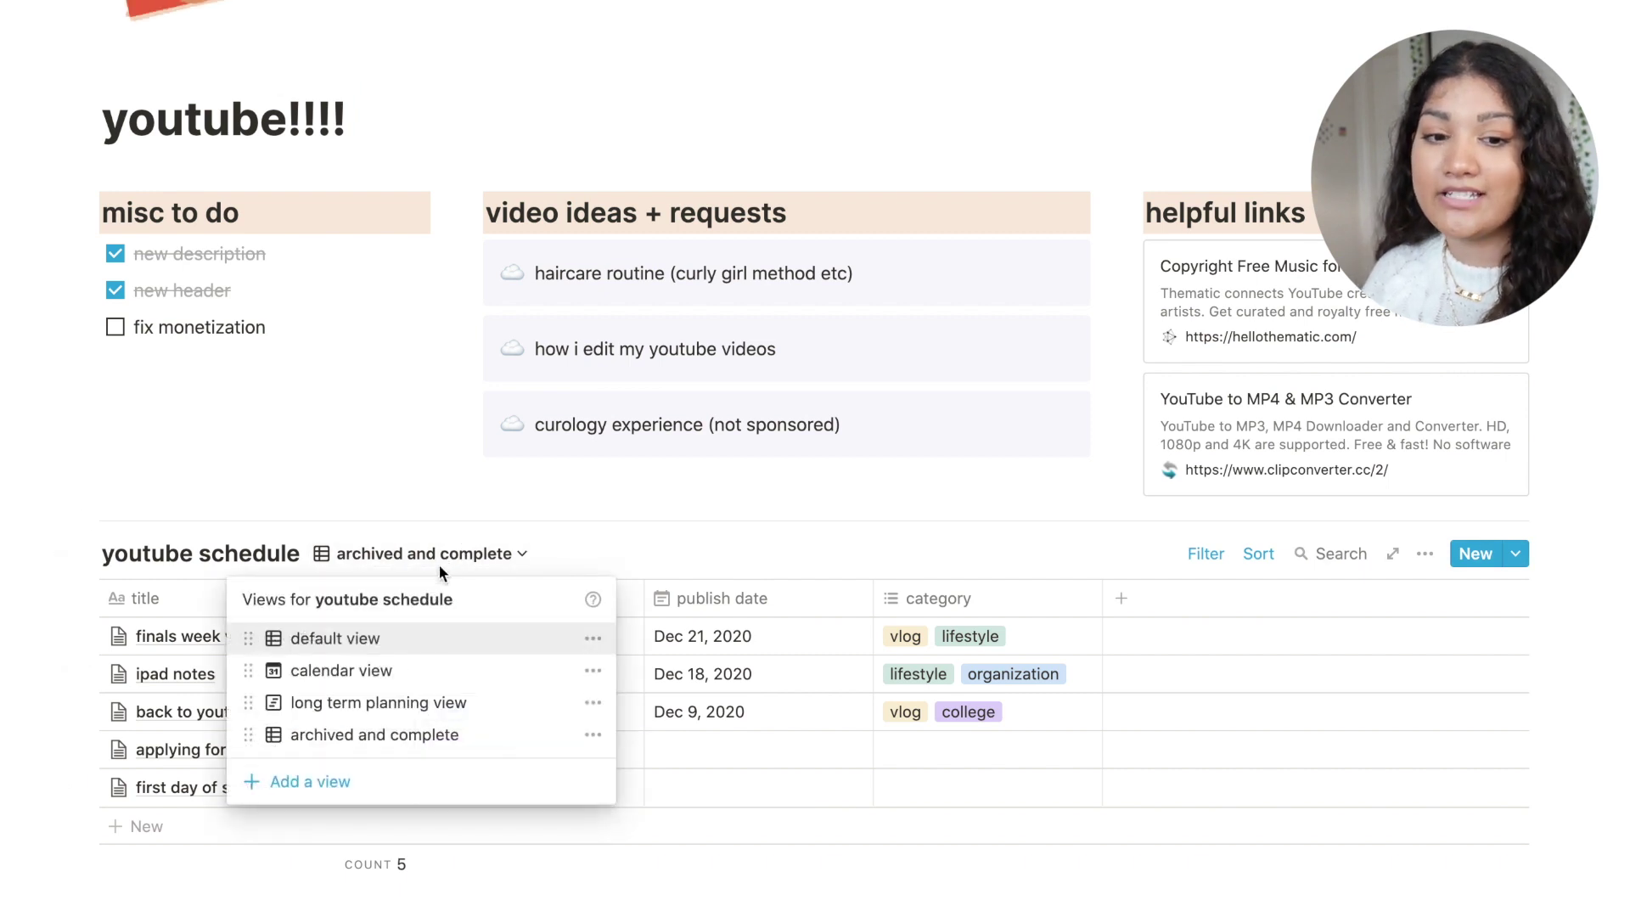
pyautogui.click(391, 670)
pyautogui.scroll(-5, 391, 671)
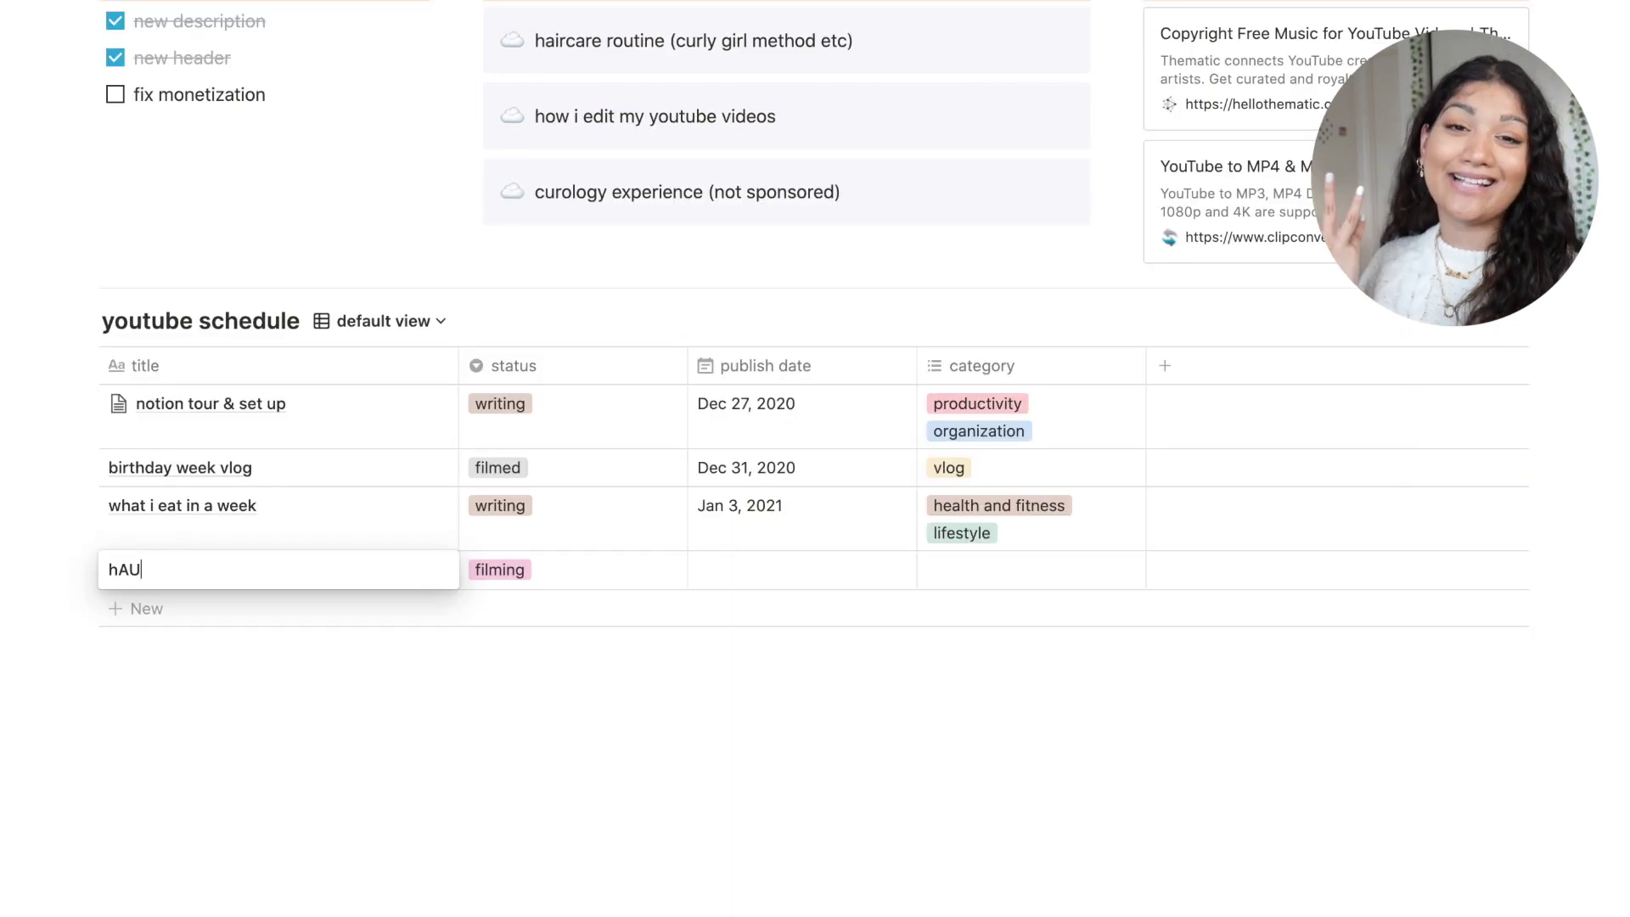
# Step: Title the new entry in the youtube schedule "hAUL" and open it as a page
pyautogui.write('L')
pyautogui.press('Escape')
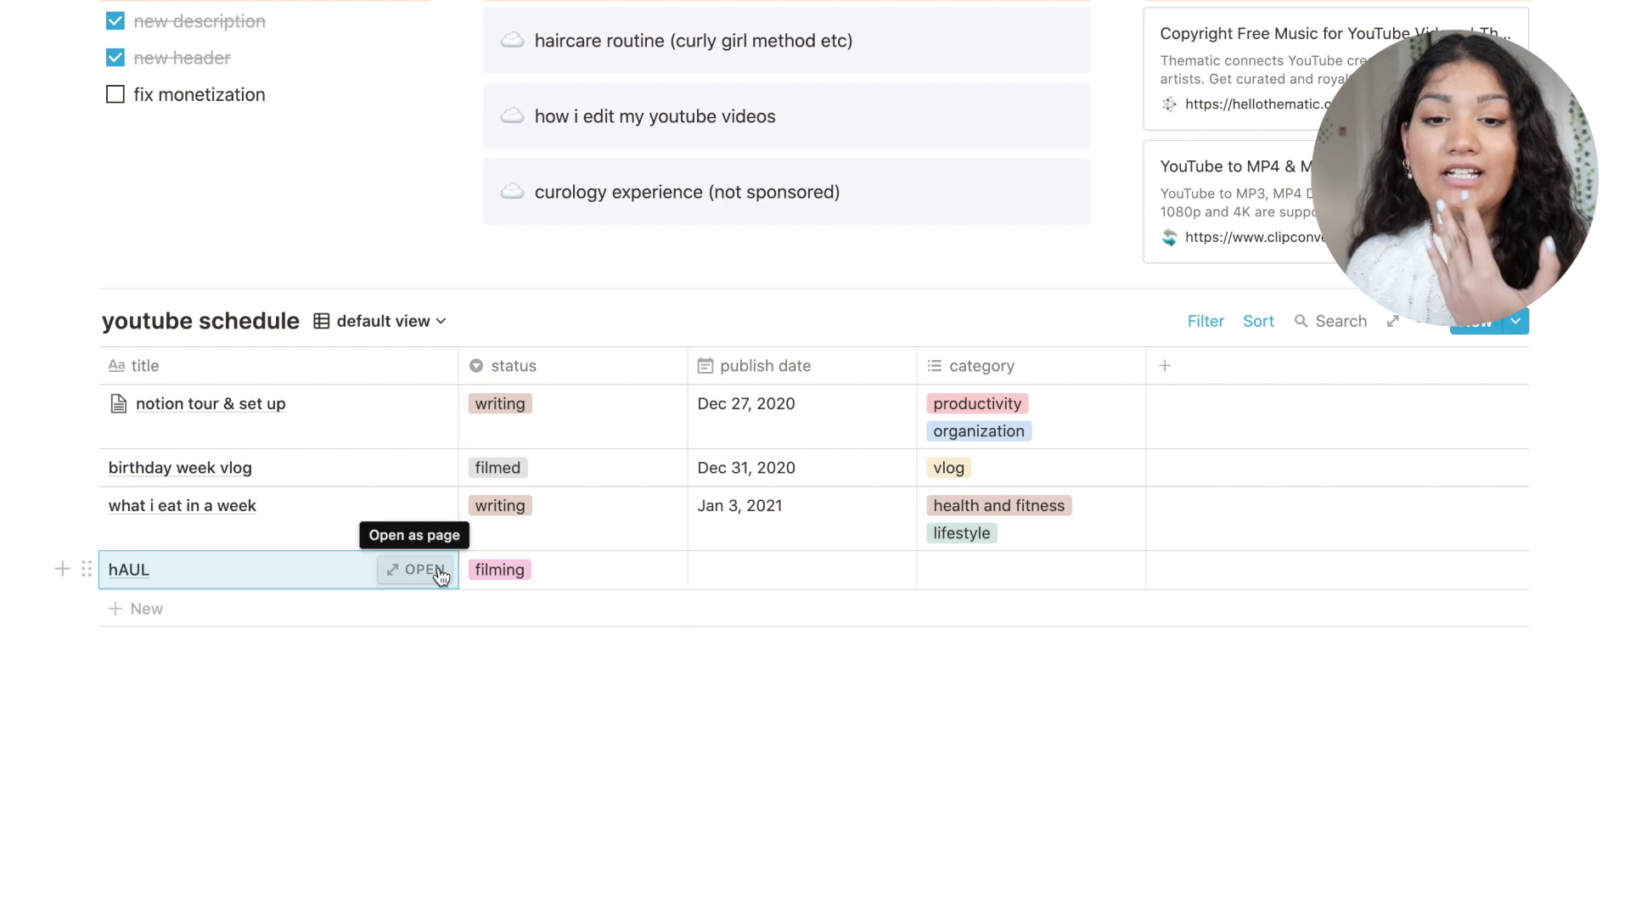
pyautogui.click(435, 572)
pyautogui.click(437, 579)
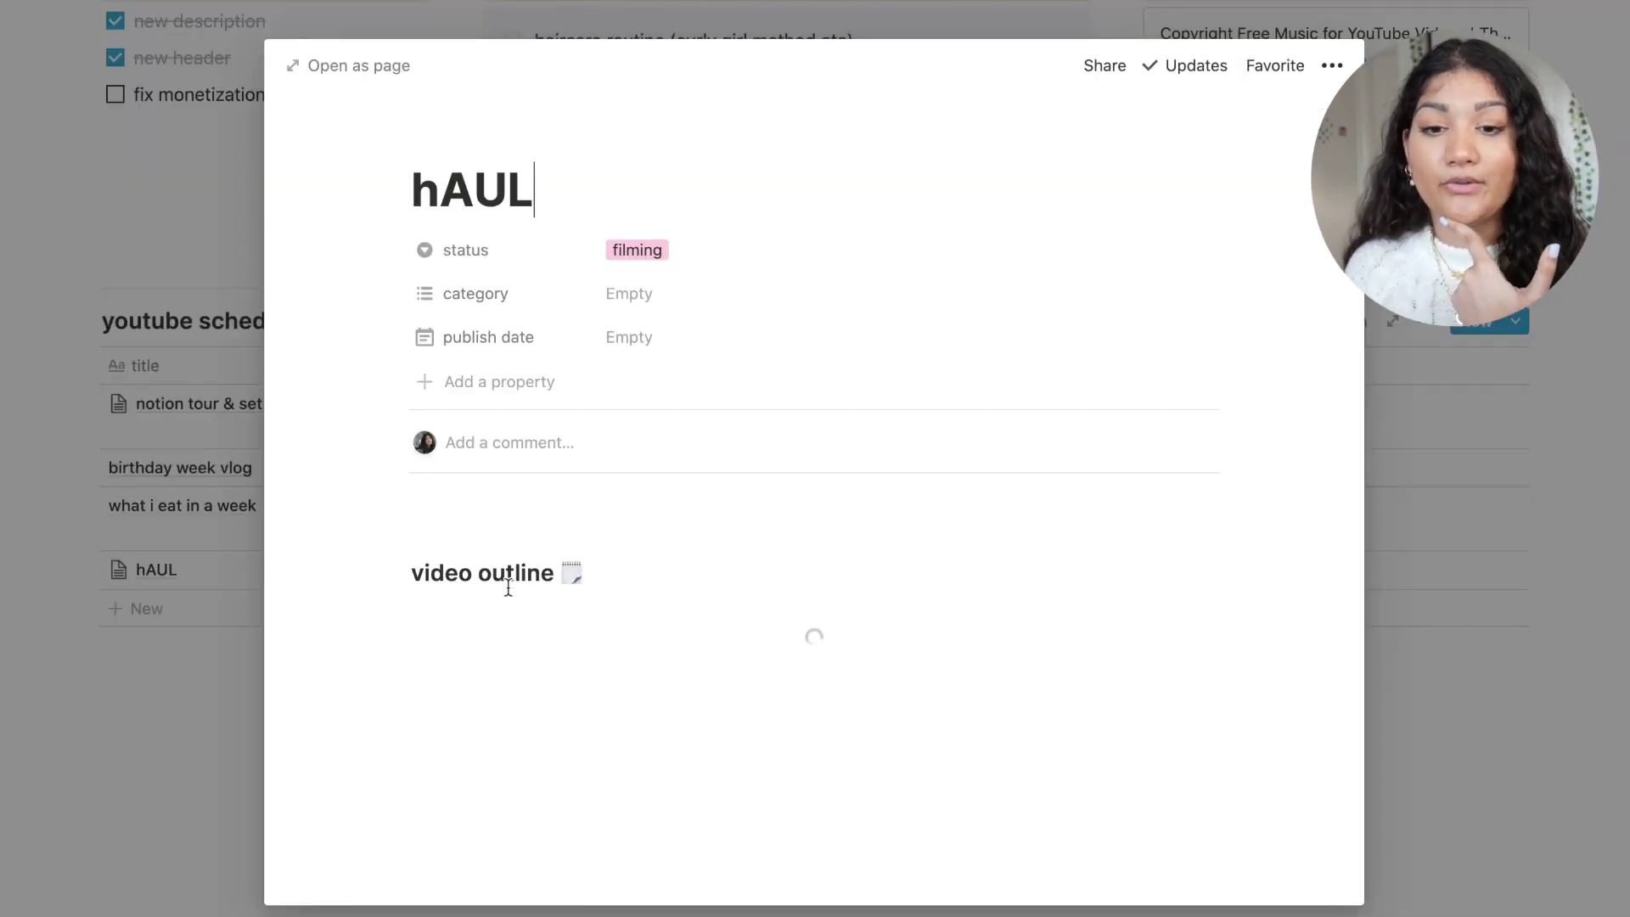
# Step: Write "talk about this" and "do tht" under the video outline heading, and move the whole outline into the expanded planning/script toggle
pyautogui.click(482, 847)
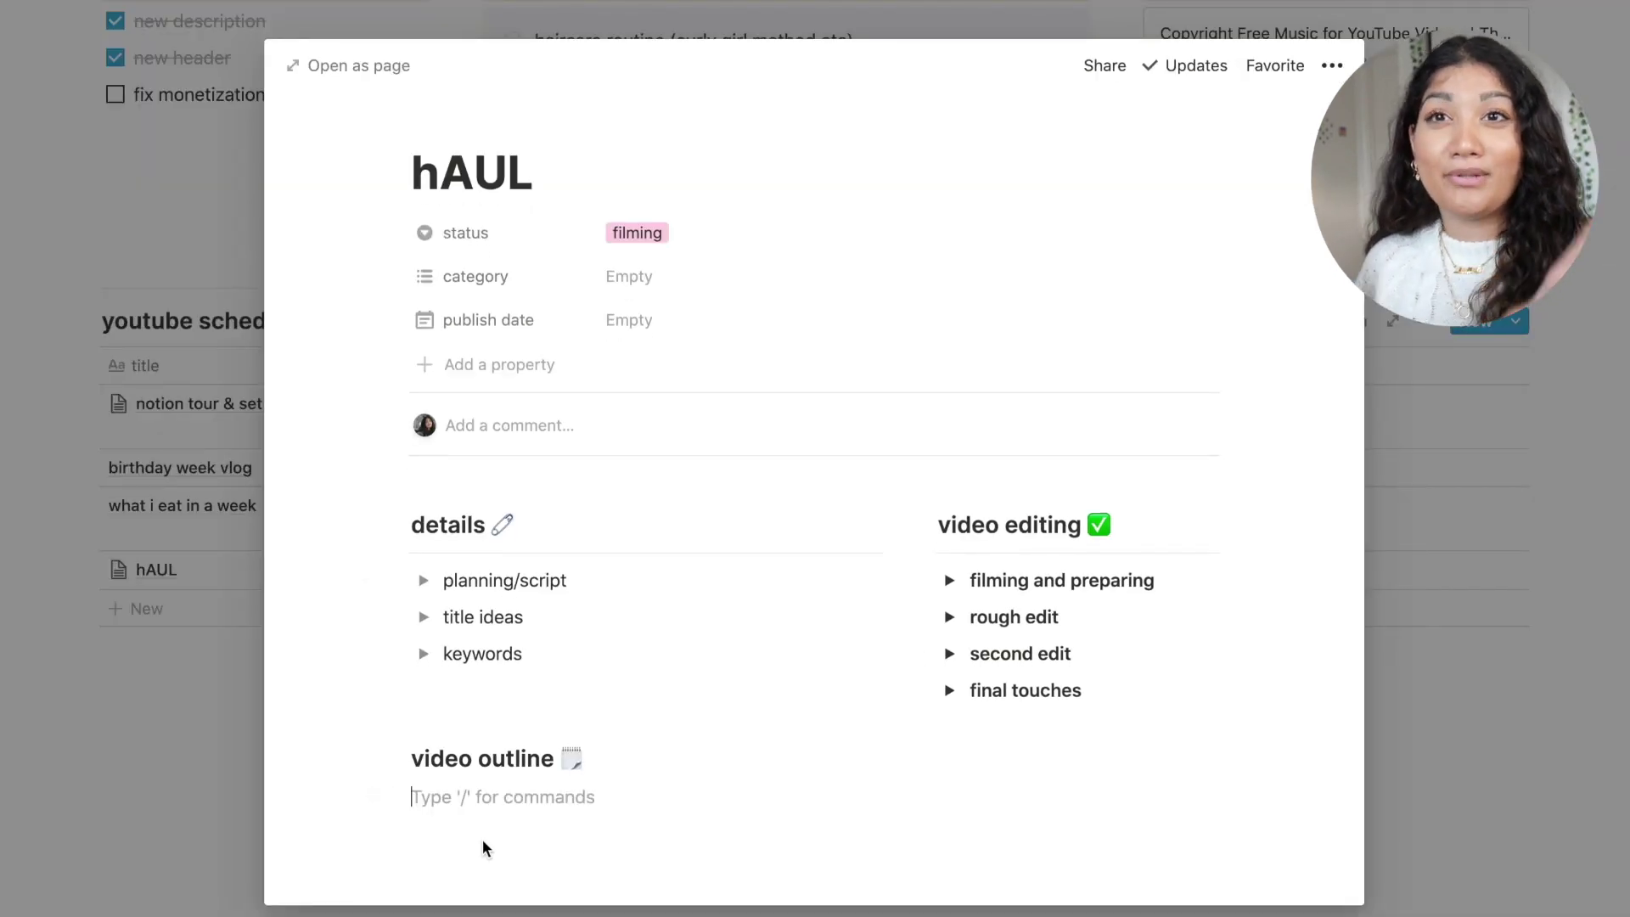
pyautogui.write('talk about this')
pyautogui.press('Return')
pyautogui.write('do tht')
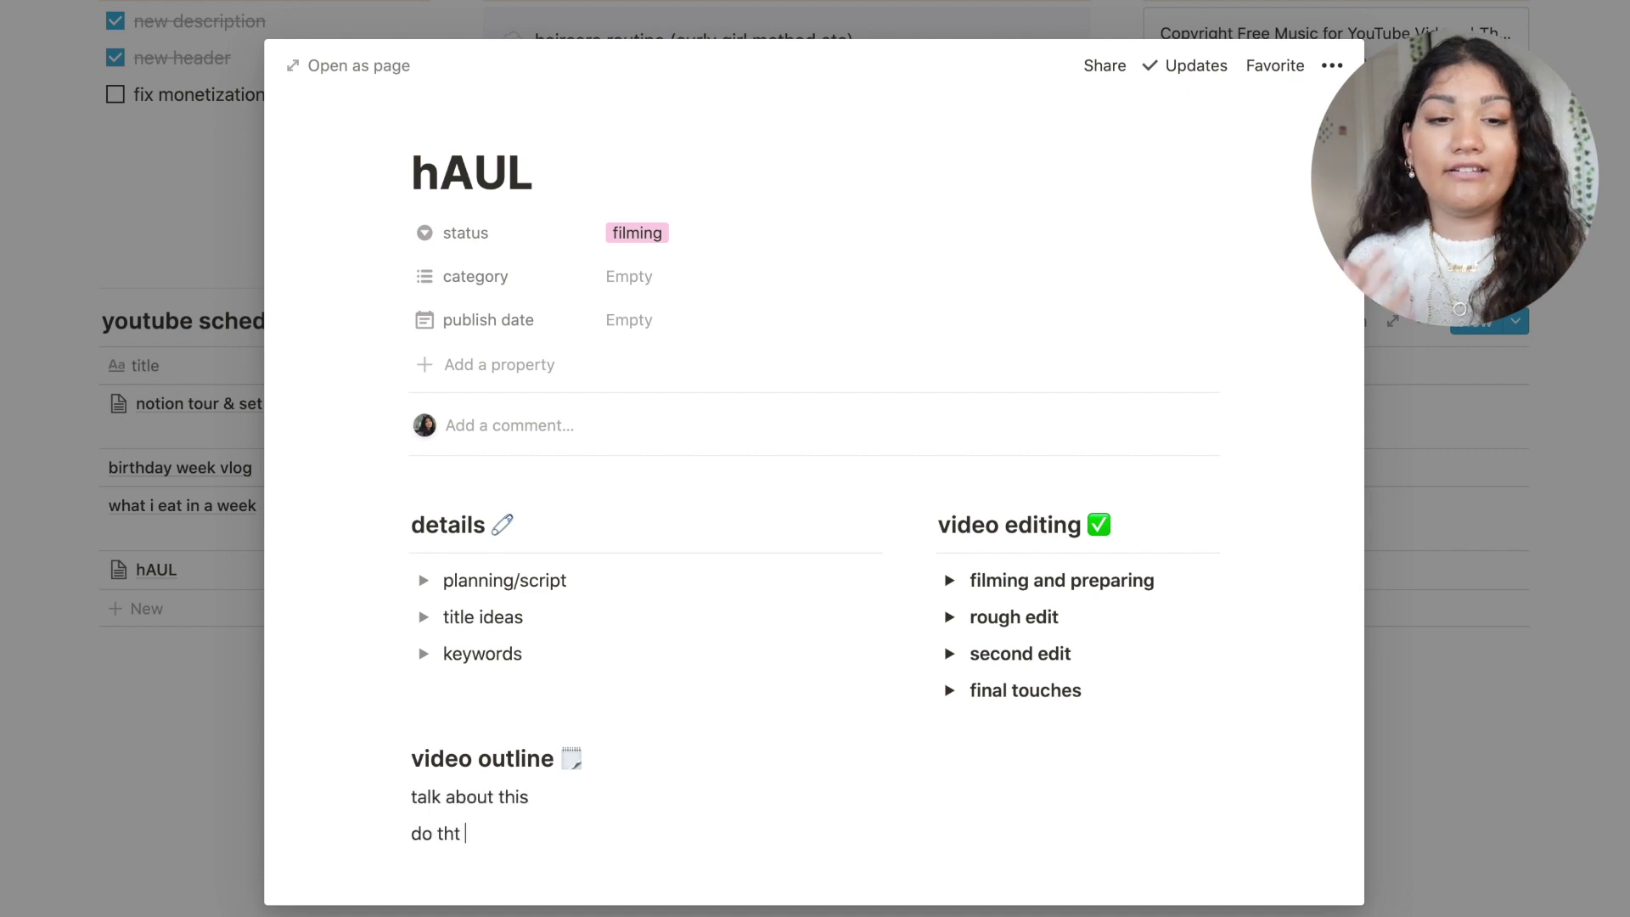
pyautogui.moveTo(482, 824); pyautogui.dragTo(462, 581)
pyautogui.click(423, 598)
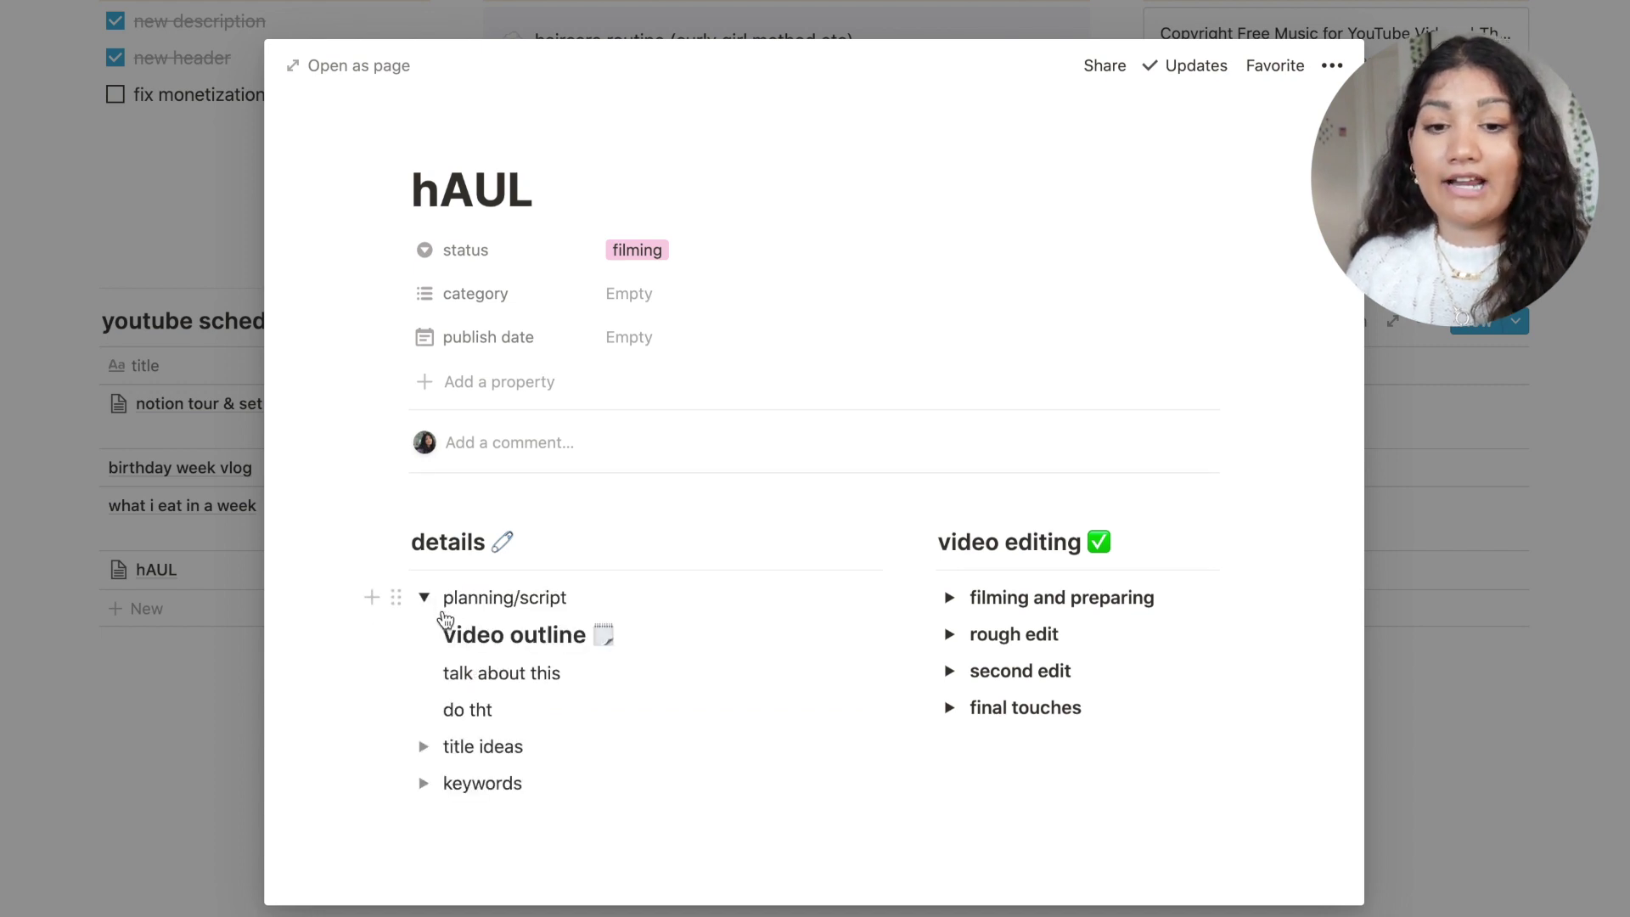
# Step: Examine the checklists inside the filming and preparing, rough edit, second edit and final touches toggles of the video editing section
pyautogui.click(949, 599)
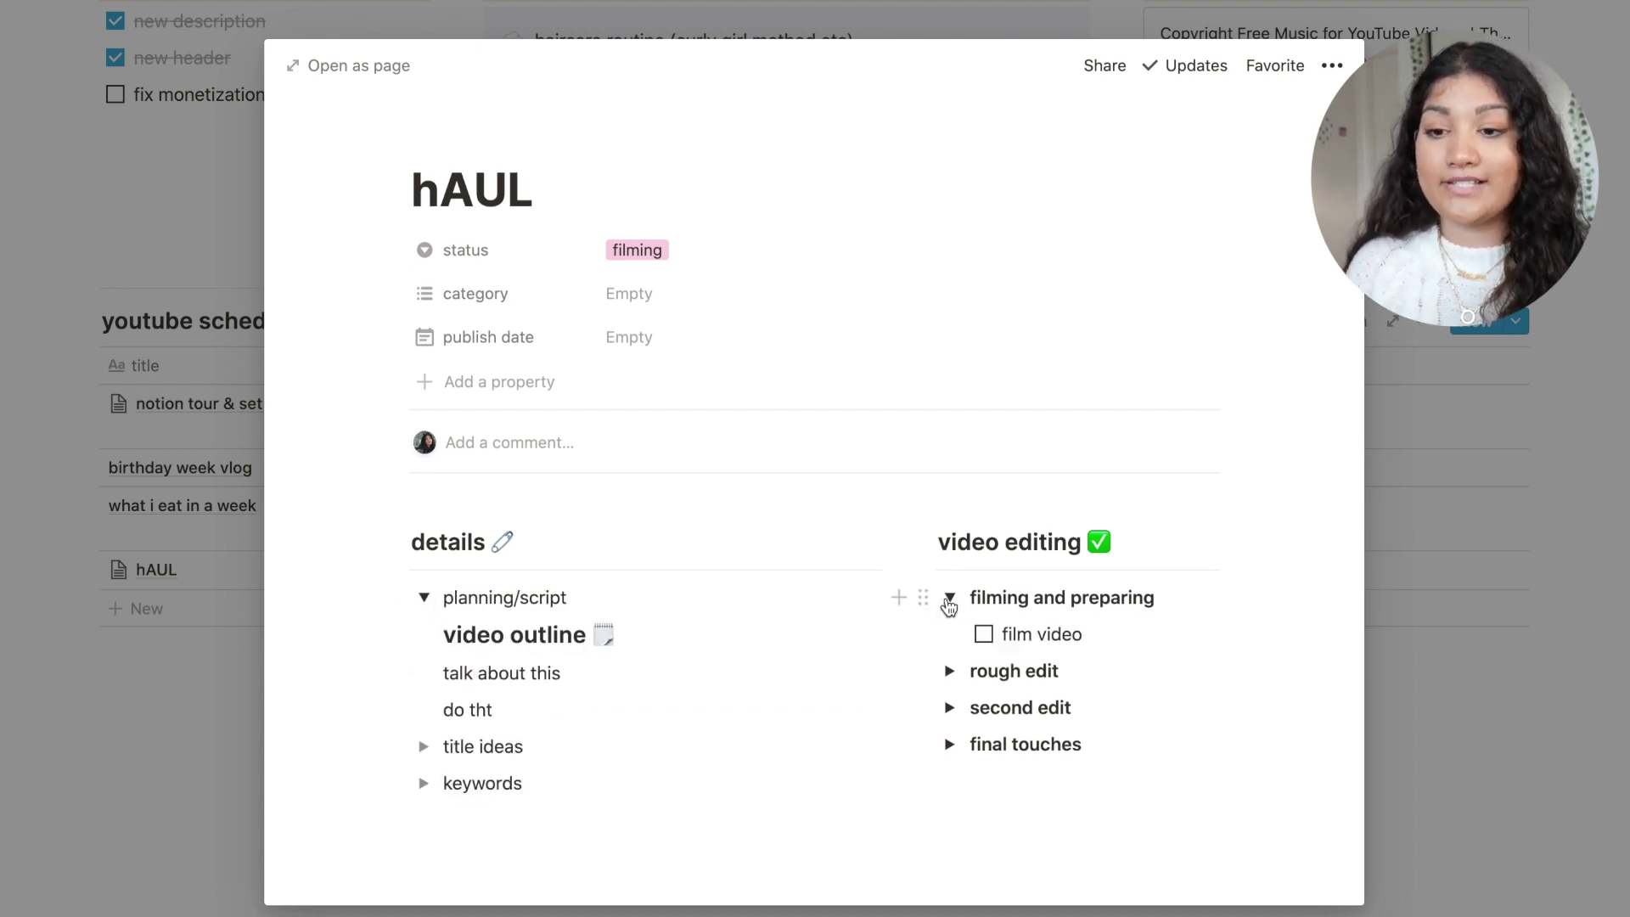
pyautogui.click(949, 599)
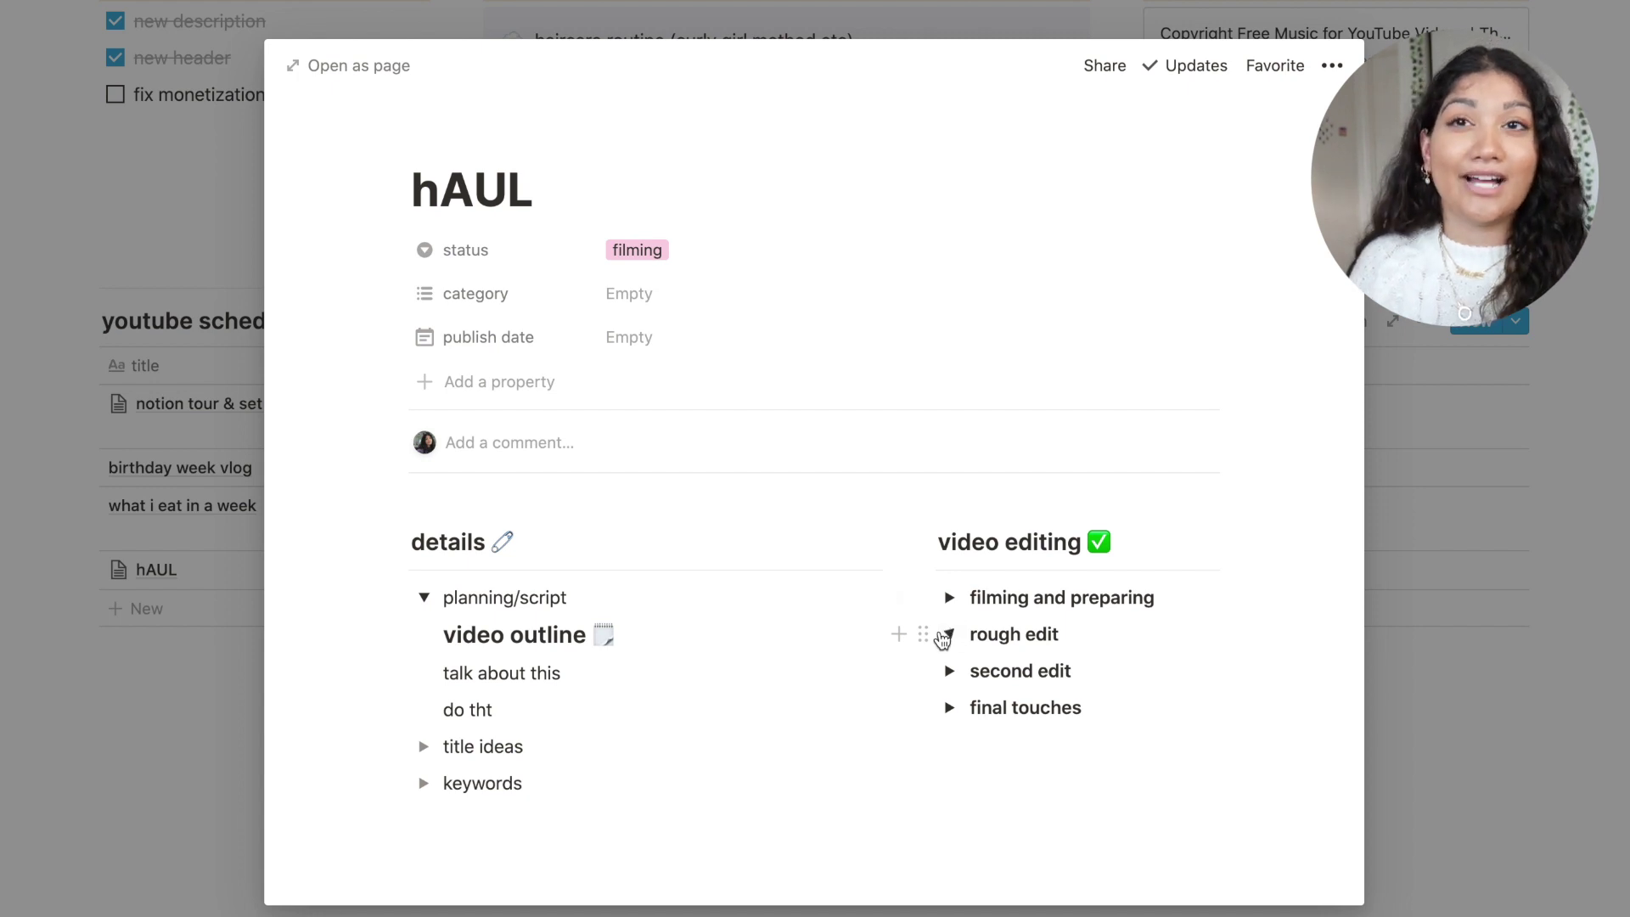
pyautogui.click(946, 635)
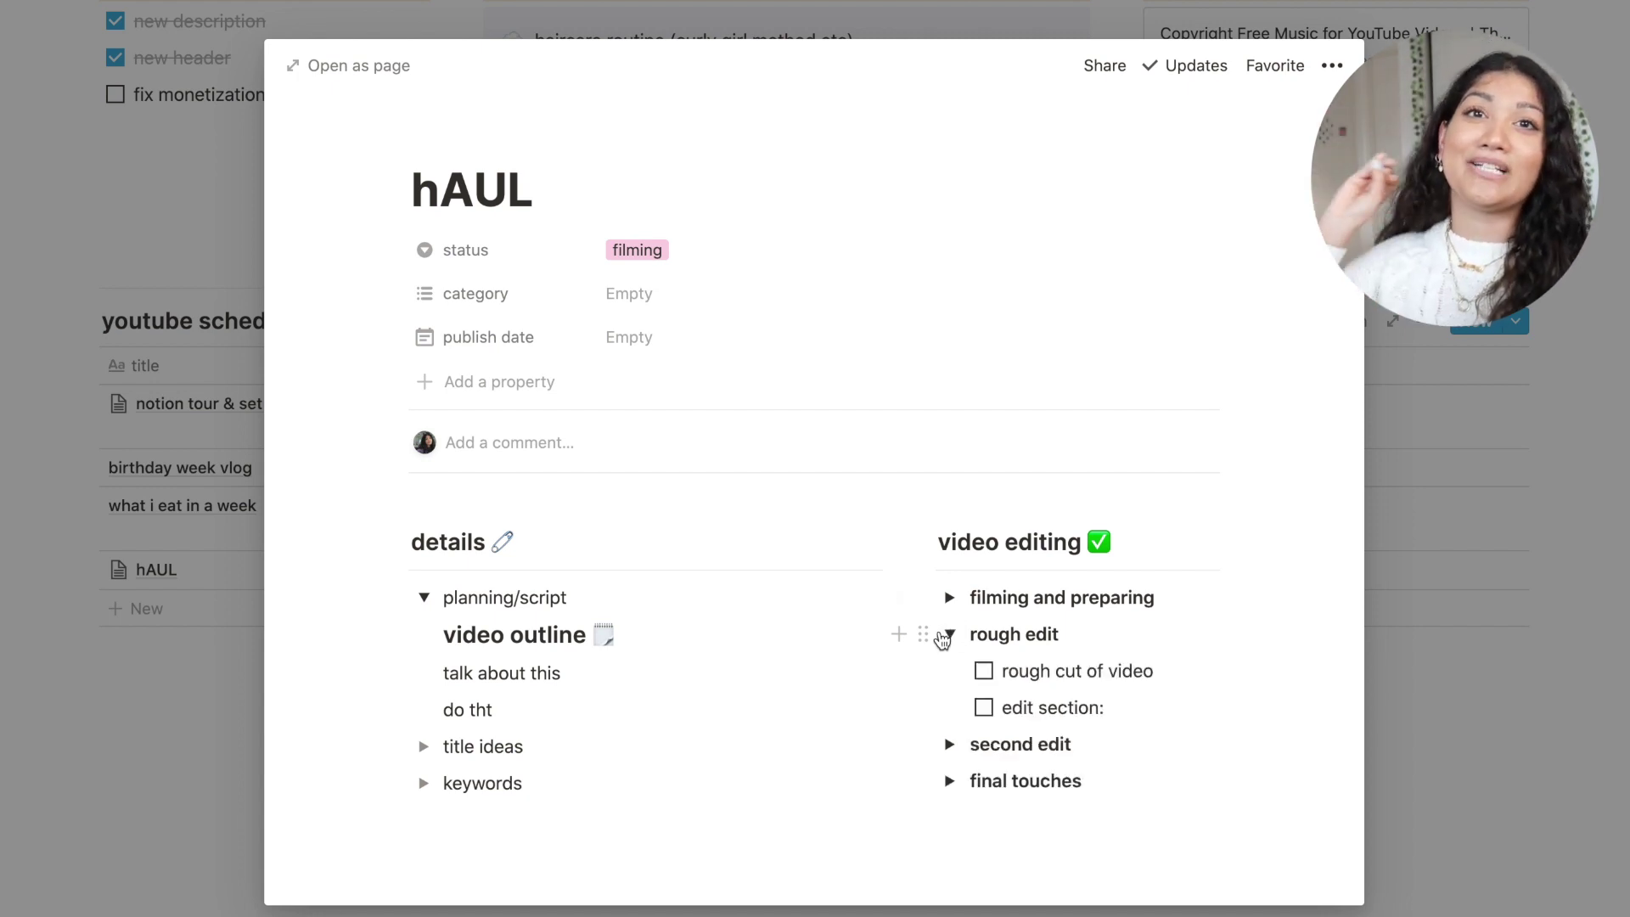
pyautogui.click(943, 637)
pyautogui.click(949, 672)
pyautogui.scroll(-2, 1018, 662)
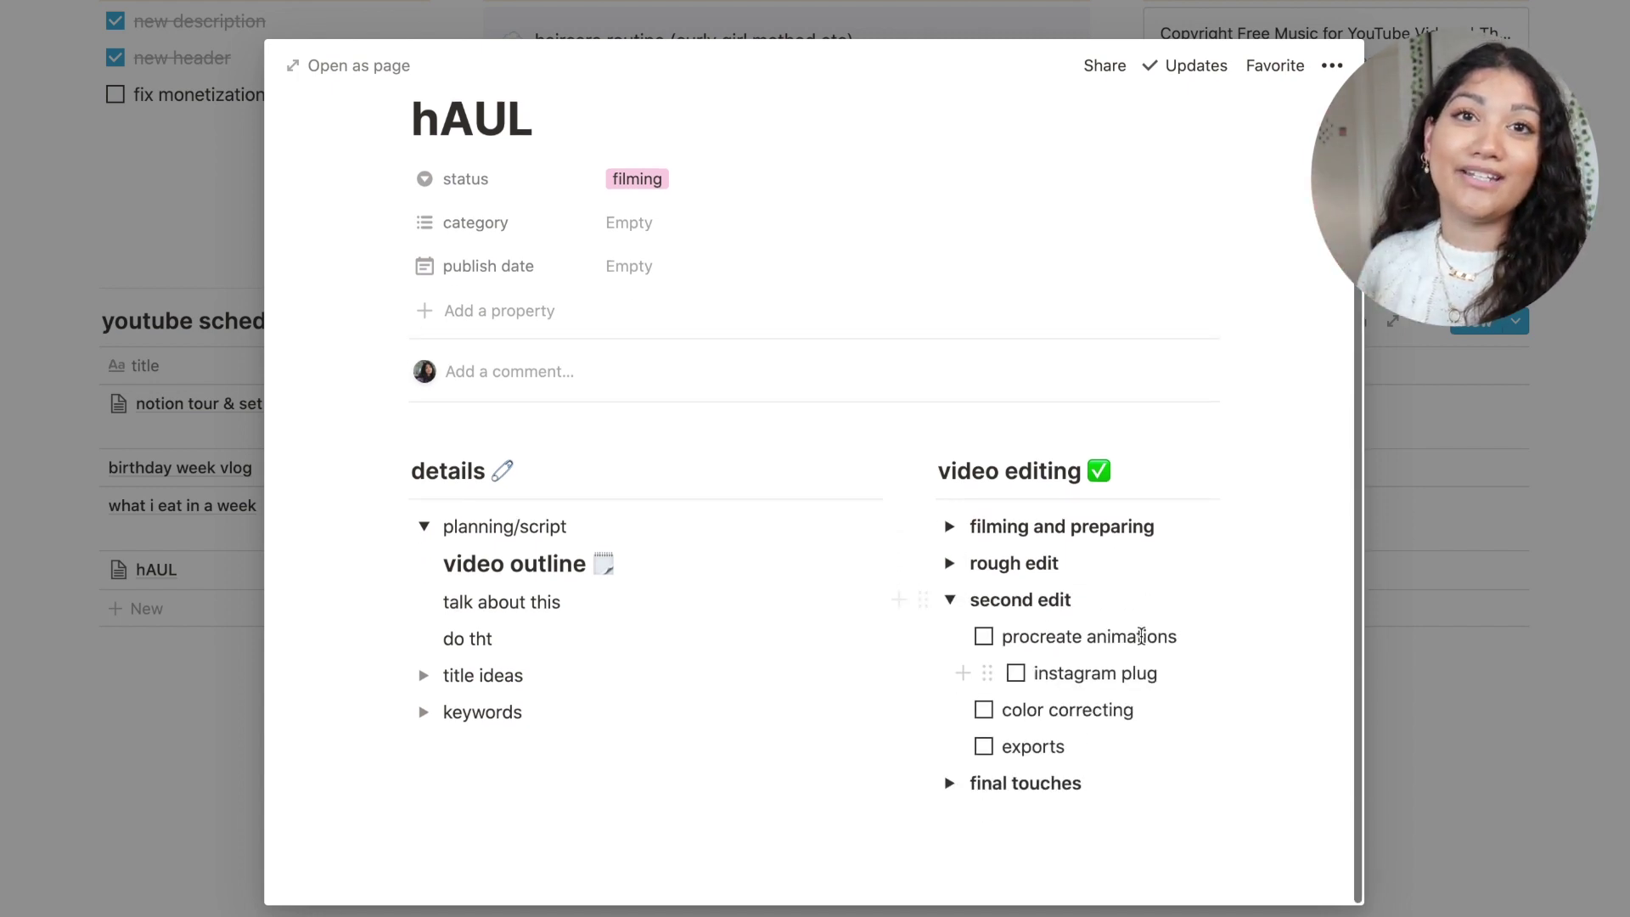
pyautogui.click(949, 783)
pyautogui.scroll(-3, 951, 785)
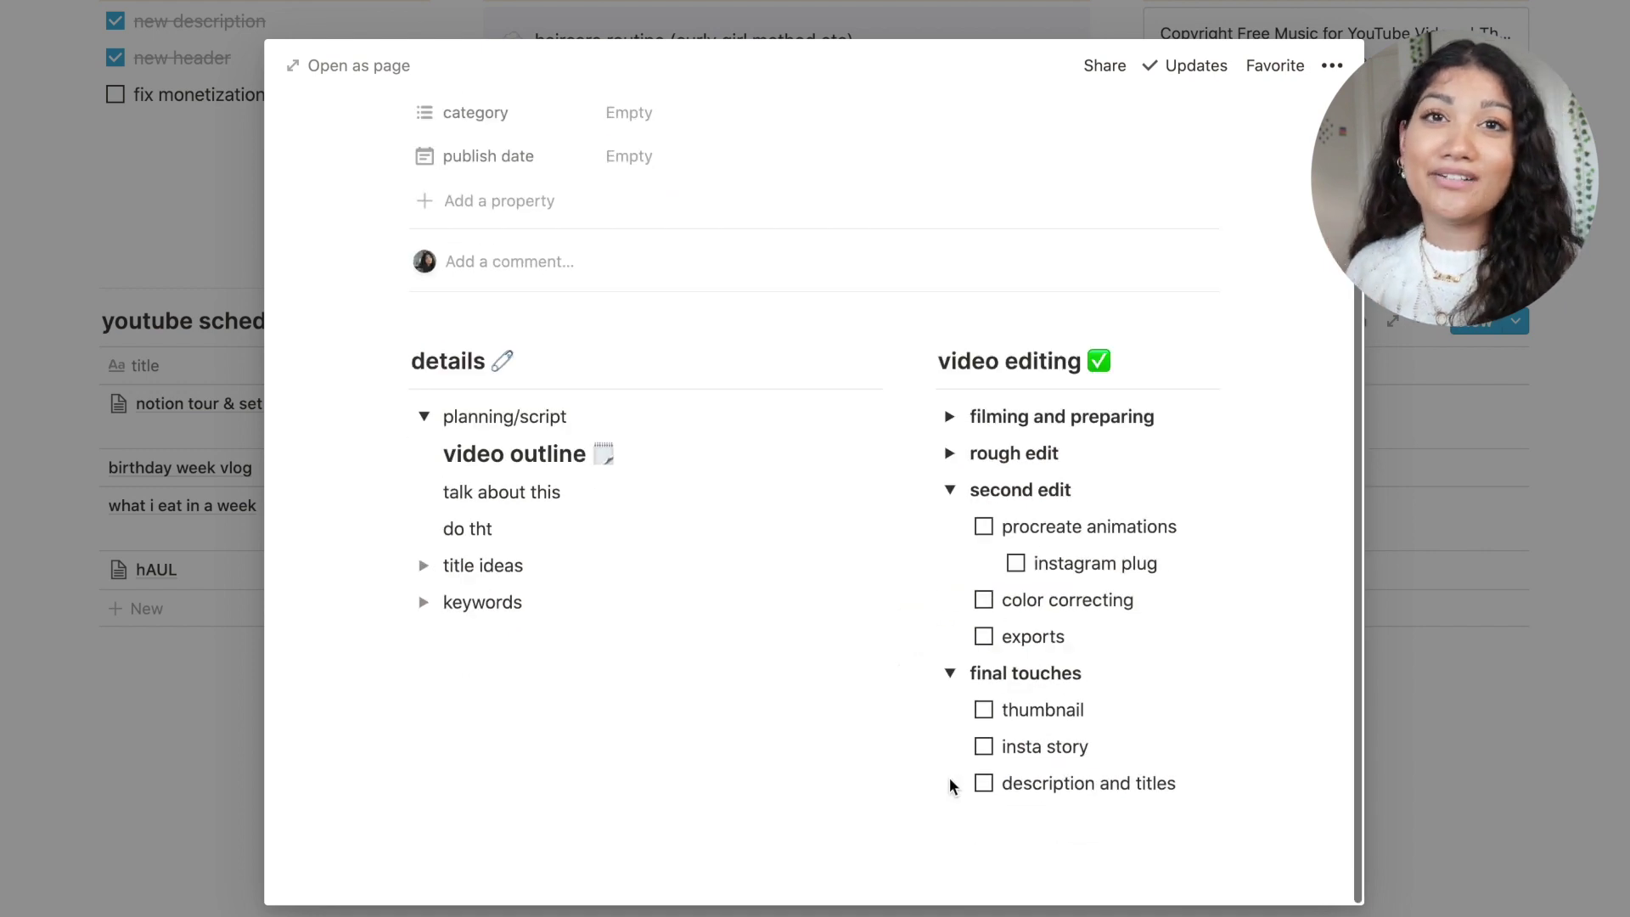
# Step: Close the hAUL entry, return to my dashboard and open the "job applications" page
pyautogui.click(7, 628)
pyautogui.click(502, 578)
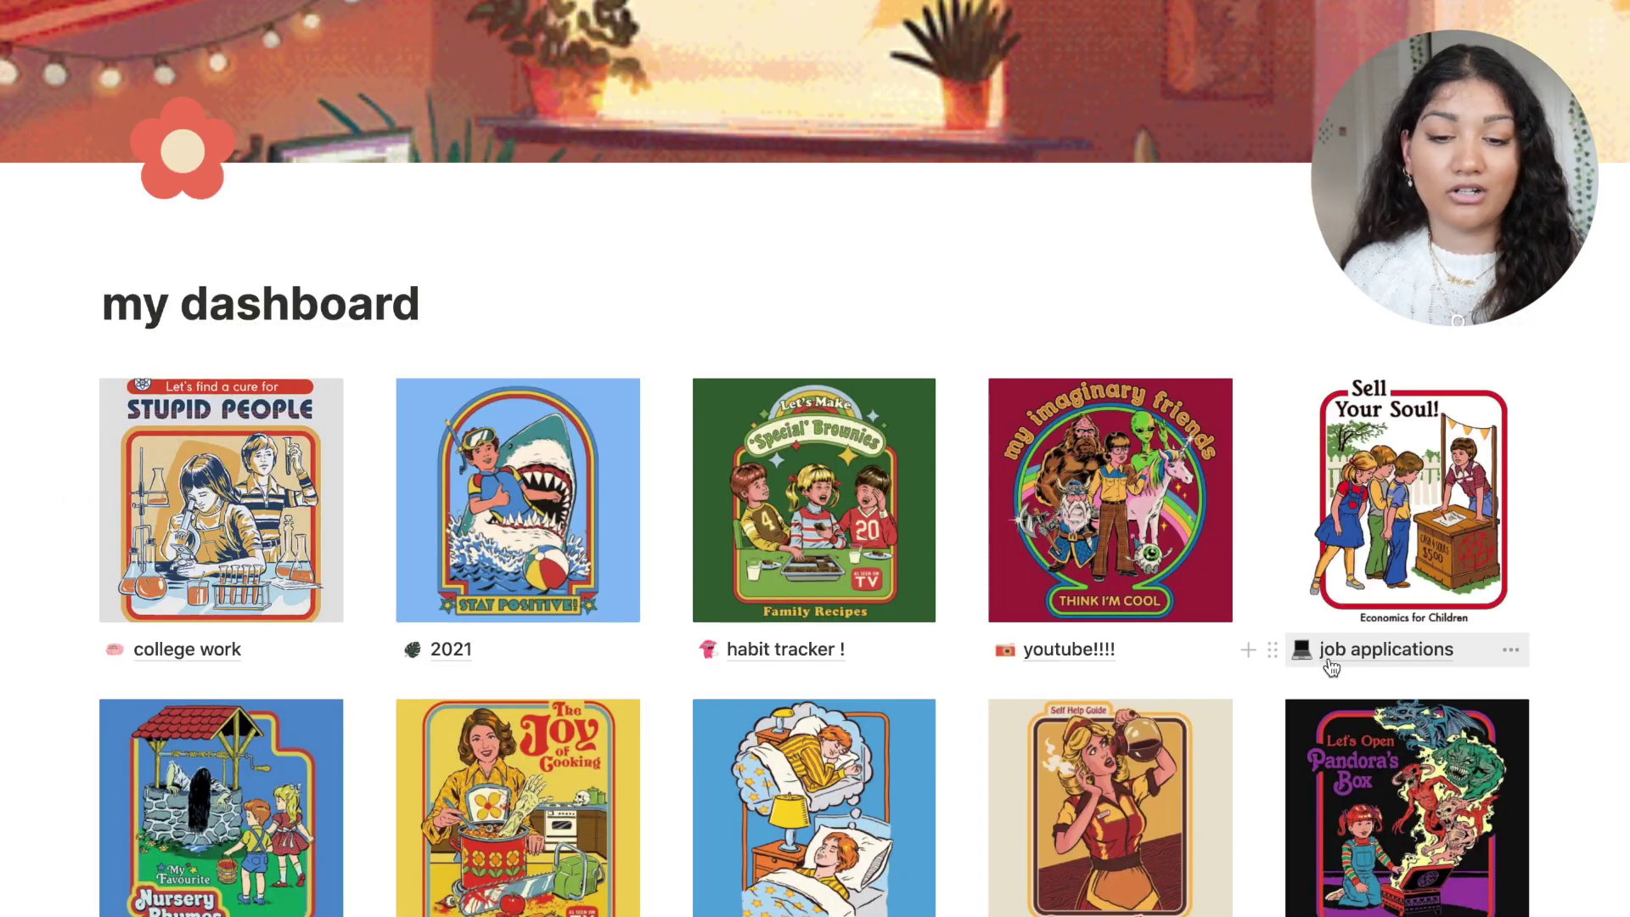
pyautogui.click(1327, 662)
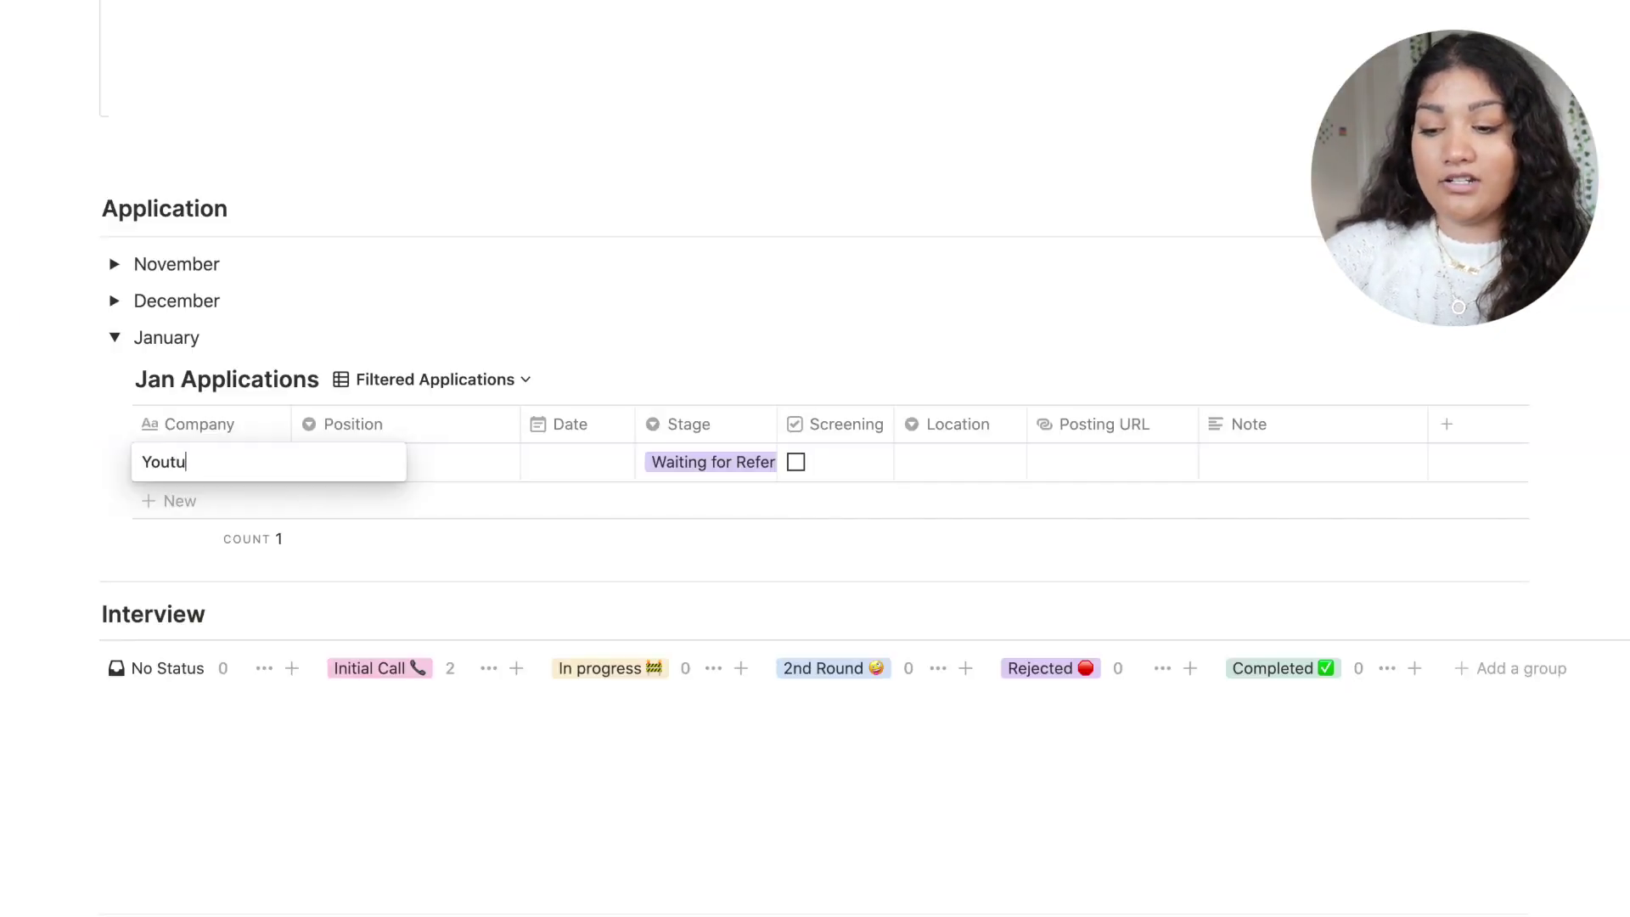
# Step: Fill in the new Jan Applications entry with company Youtube, position UX Design Intern and date Dec 26, 2020, keeping its stage
pyautogui.press('Return')
pyautogui.click(354, 459)
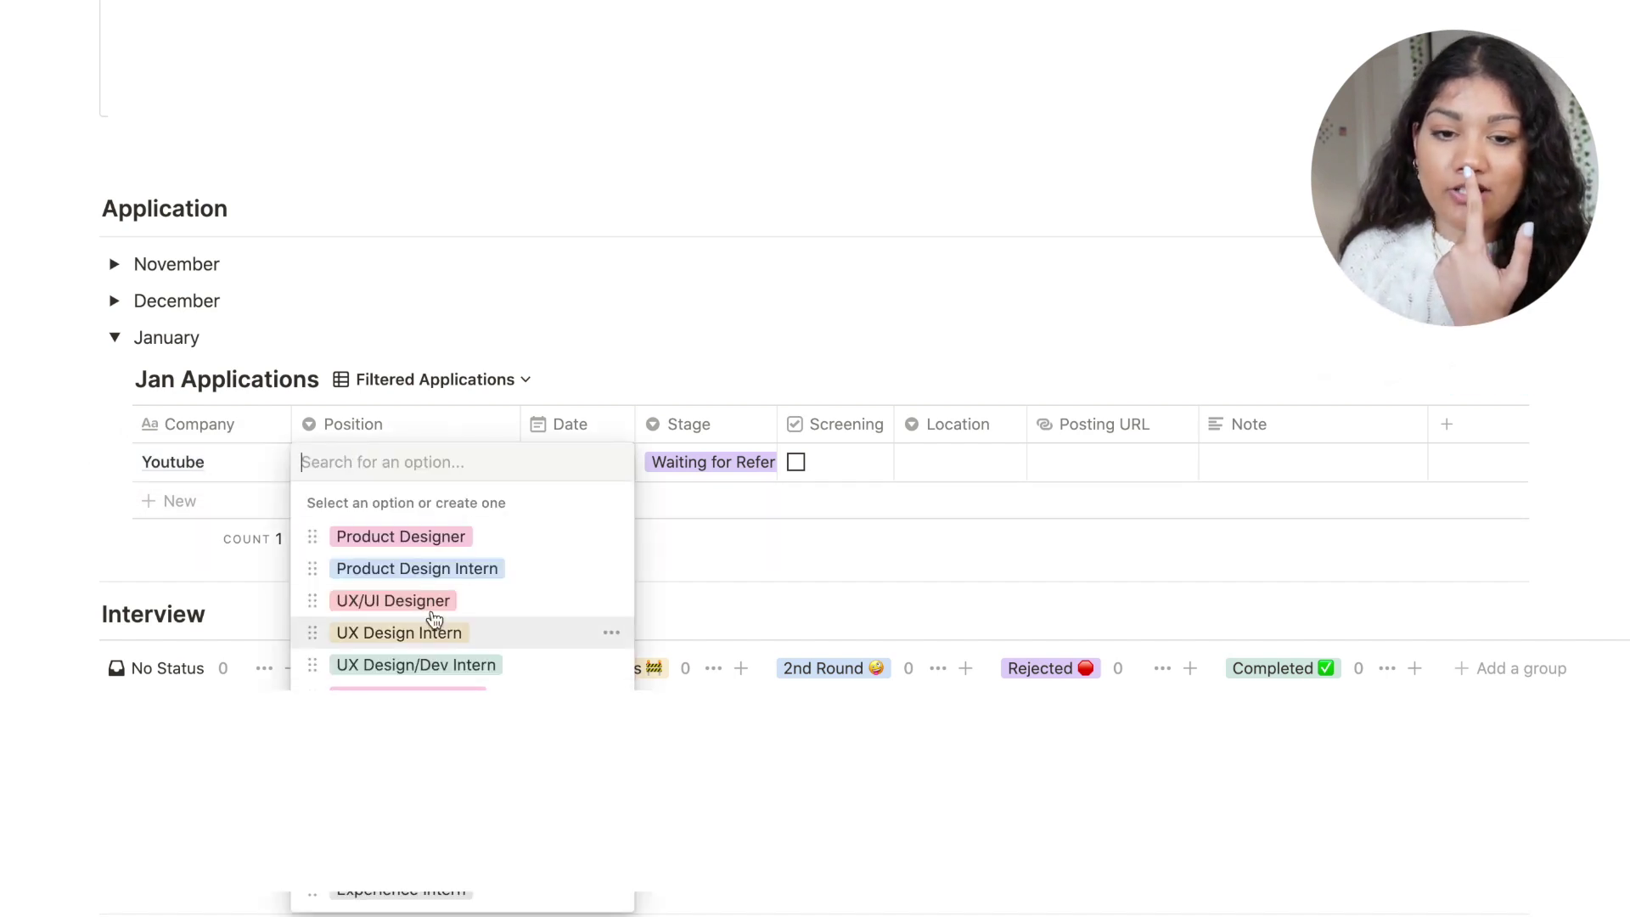
pyautogui.click(399, 632)
pyautogui.click(713, 461)
pyautogui.click(495, 568)
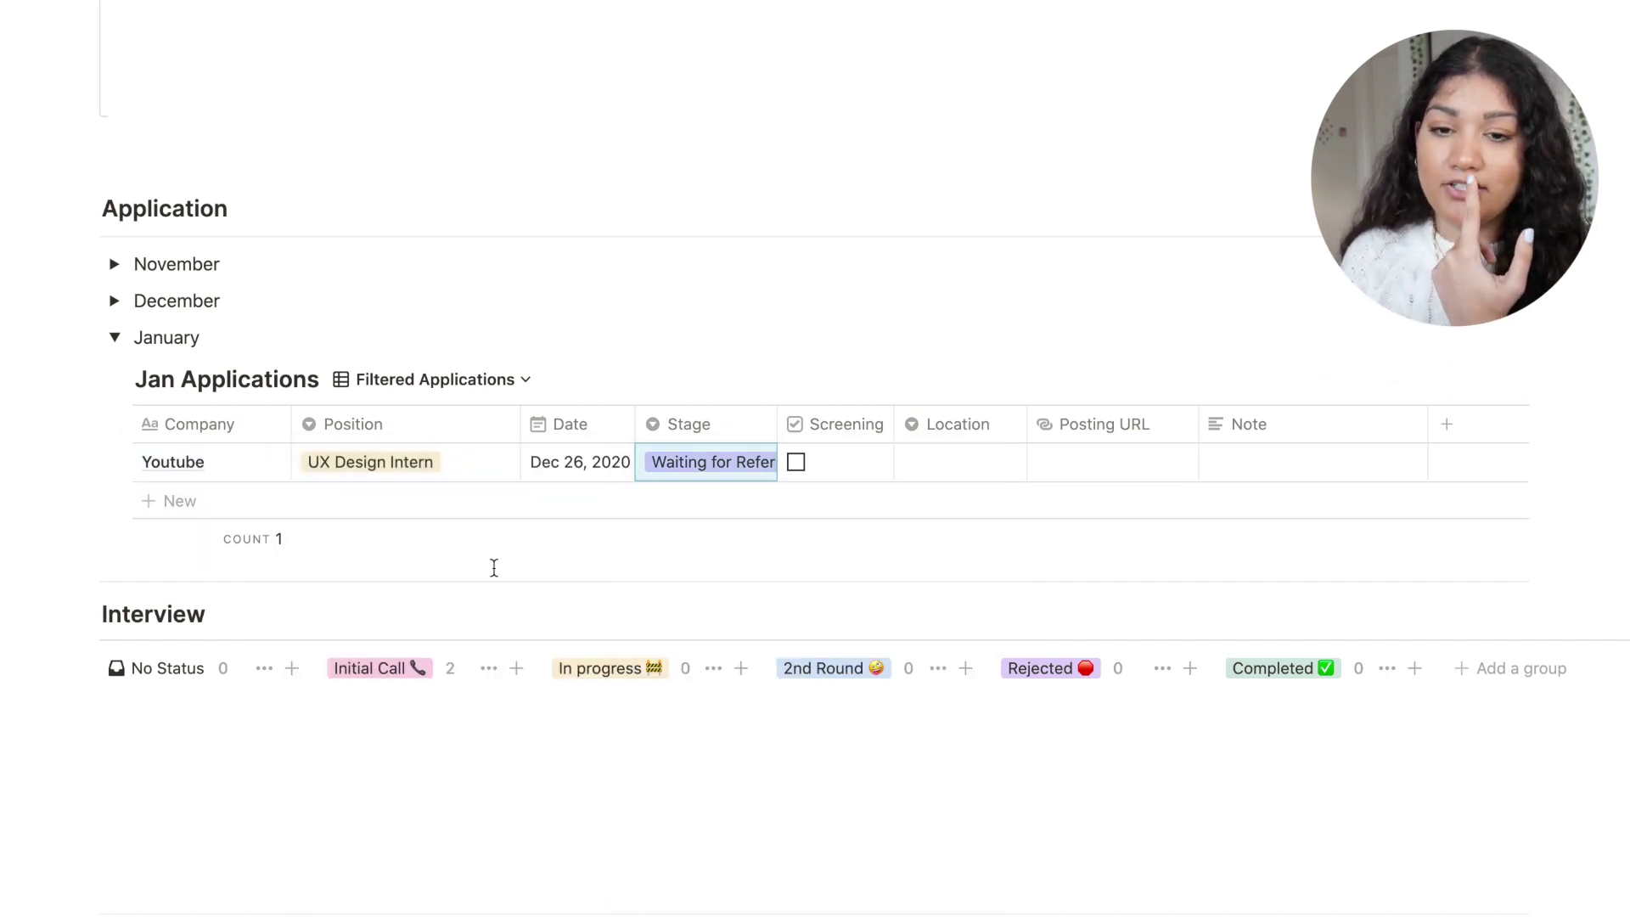
# Step: Switch Jan Applications to the By Stage view and look across its stage columns
pyautogui.click(435, 380)
pyautogui.click(344, 496)
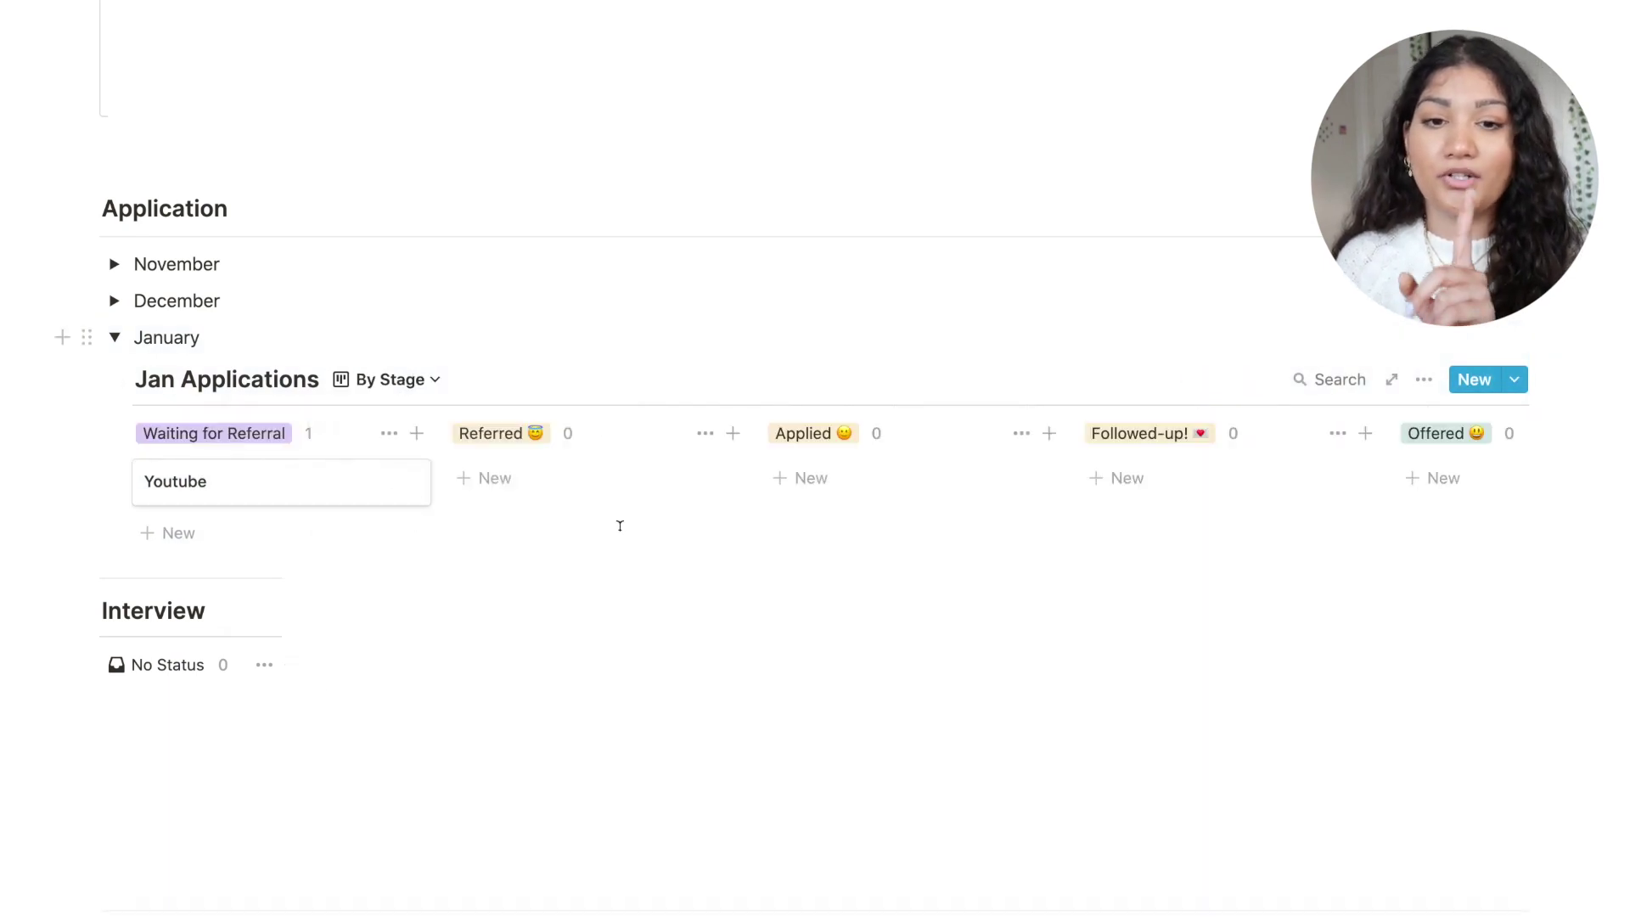
pyautogui.hscroll(5, 618, 524)
pyautogui.hscroll(-5, 619, 528)
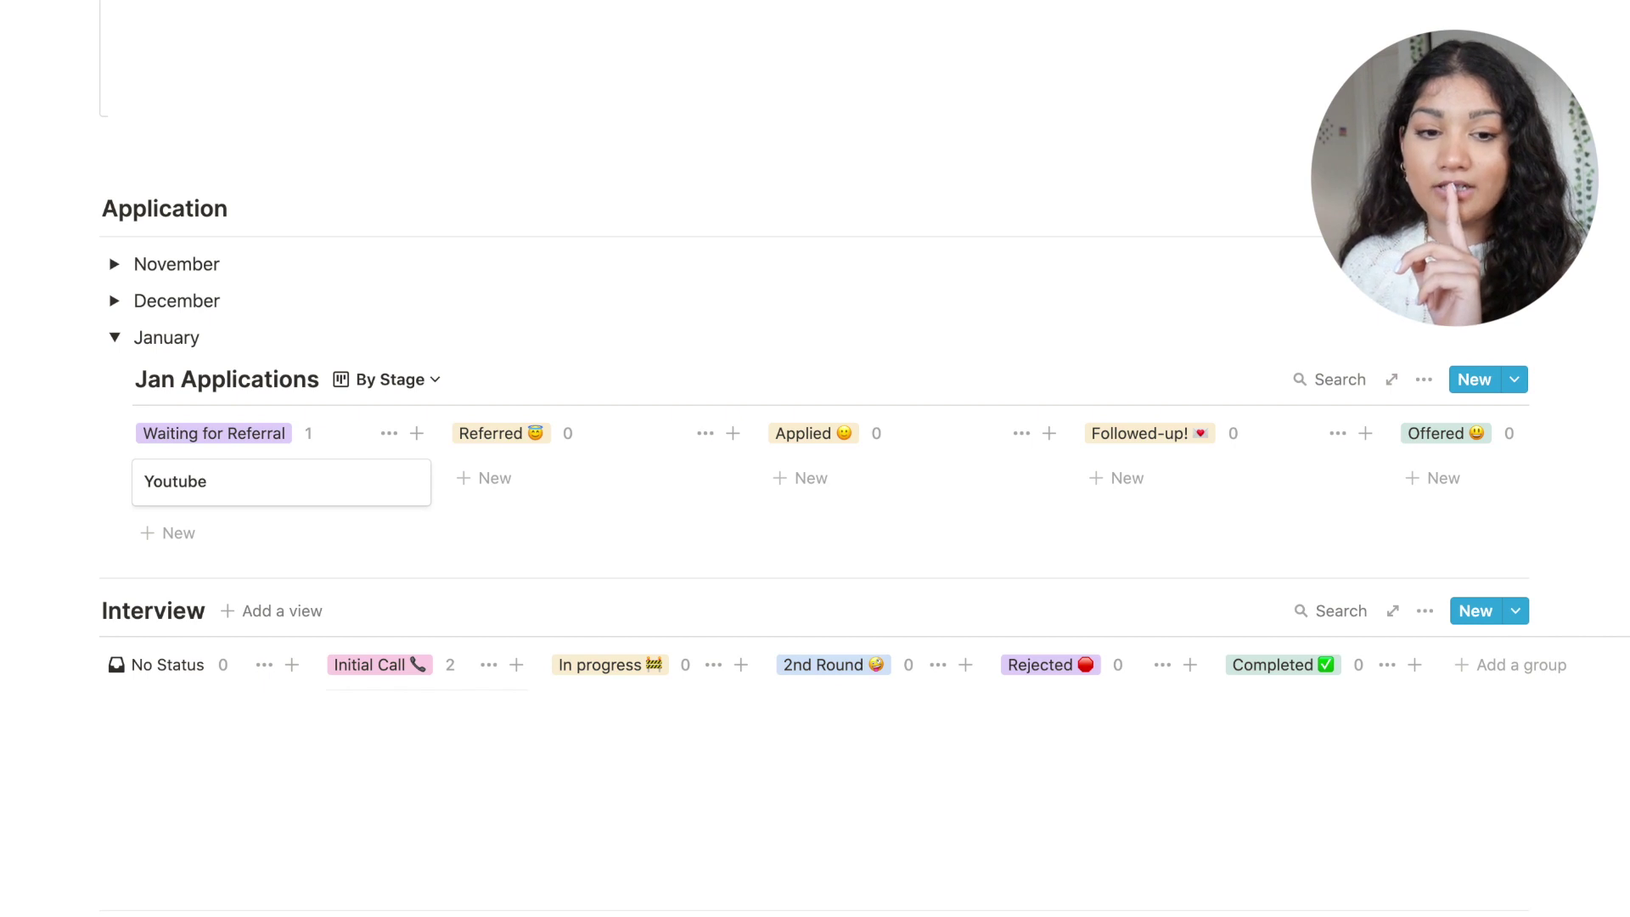
# Step: Return to my dashboard and open the Atomic Habits entry on the bookshelf page
pyautogui.scroll(-3, 815, 509)
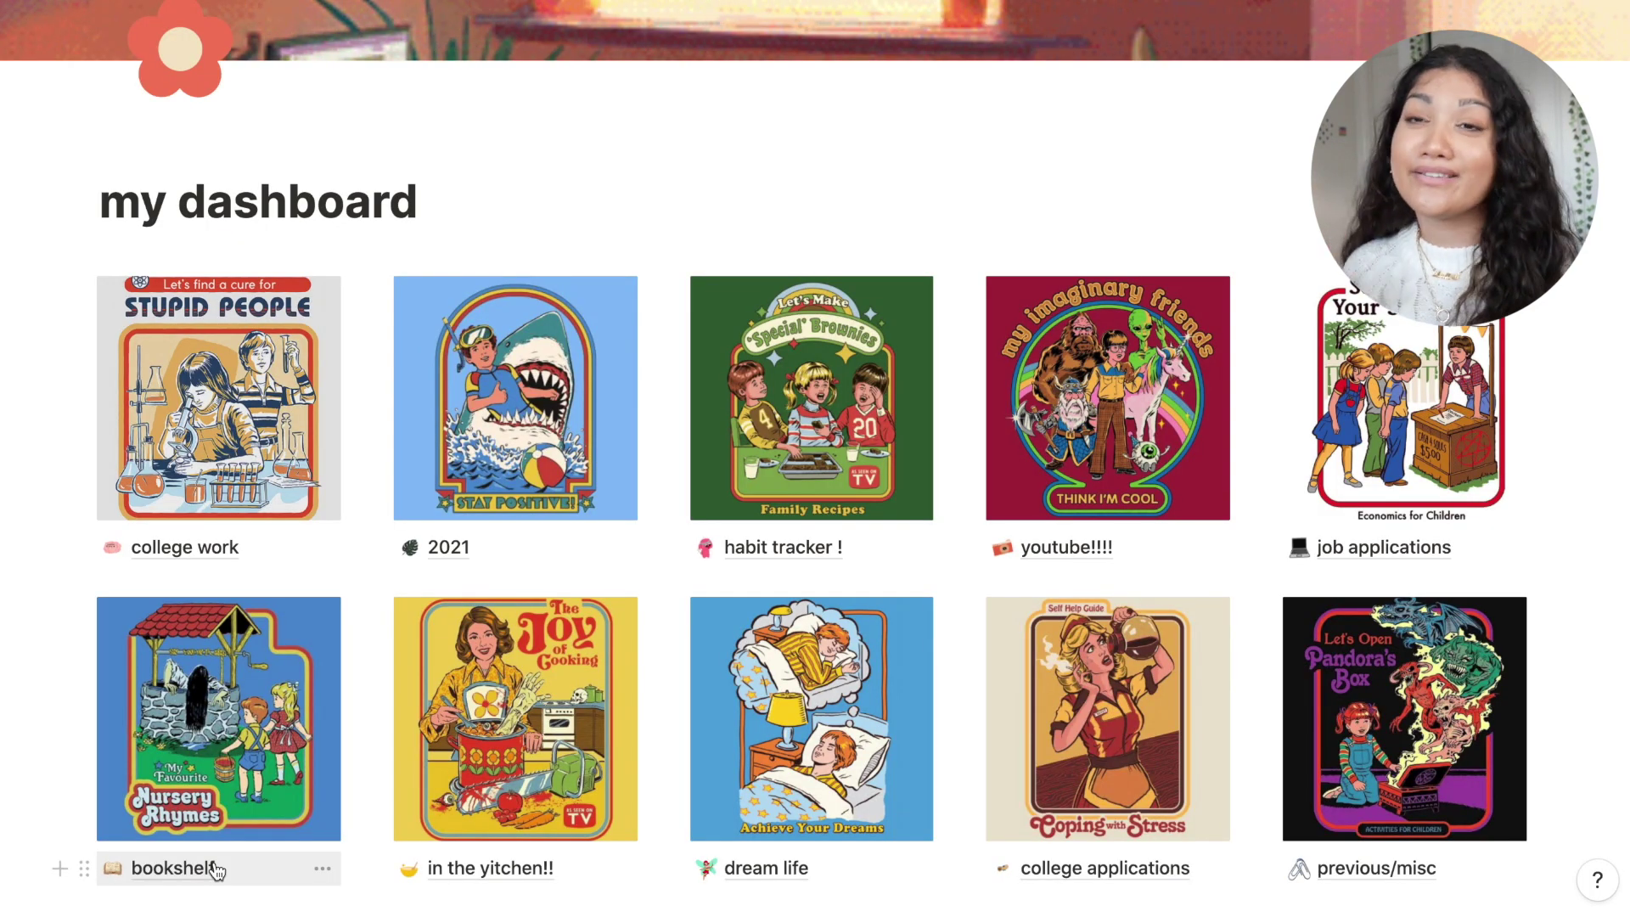
pyautogui.click(178, 865)
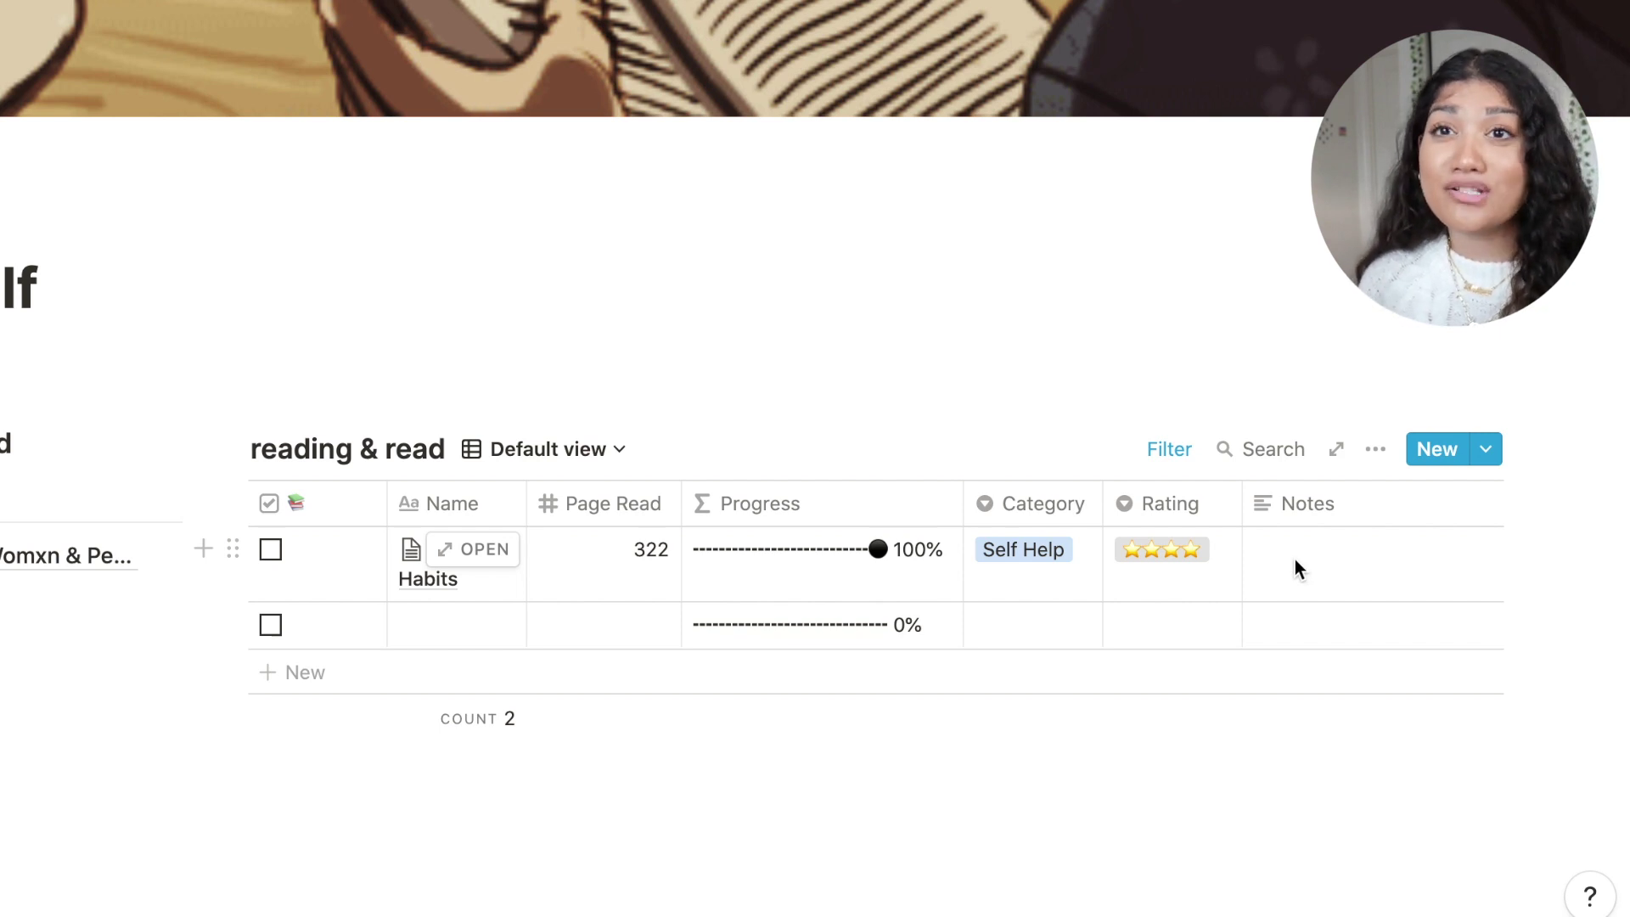
pyautogui.click(473, 549)
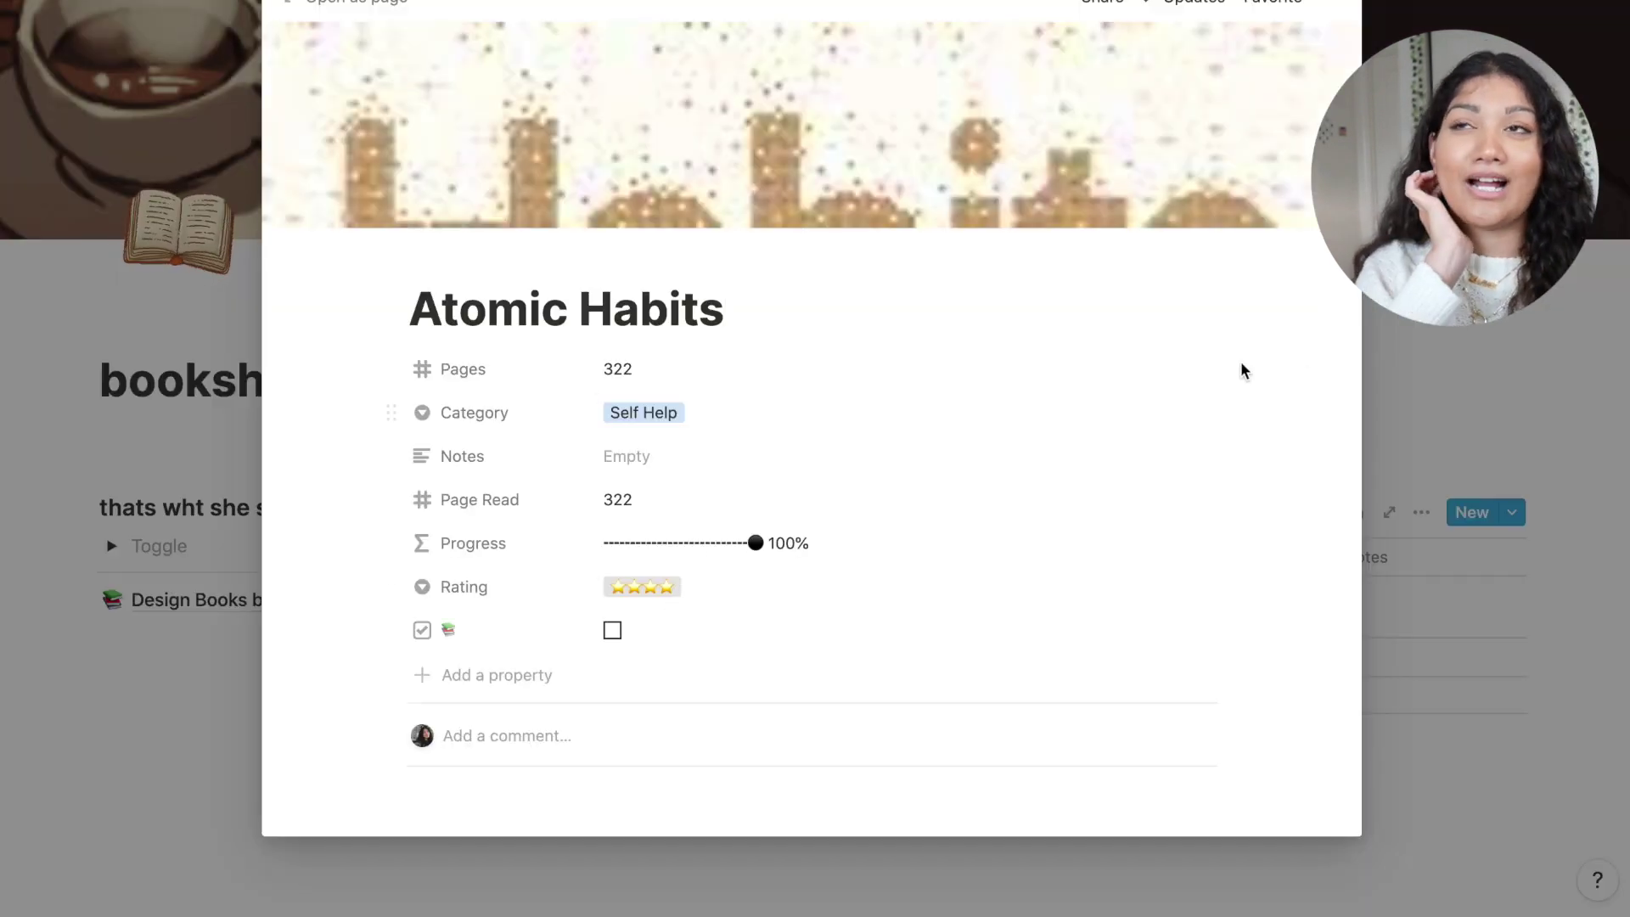
# Step: Close and reopen the Atomic Habits entry, look through its page from start to end, and close it again
pyautogui.click(1390, 356)
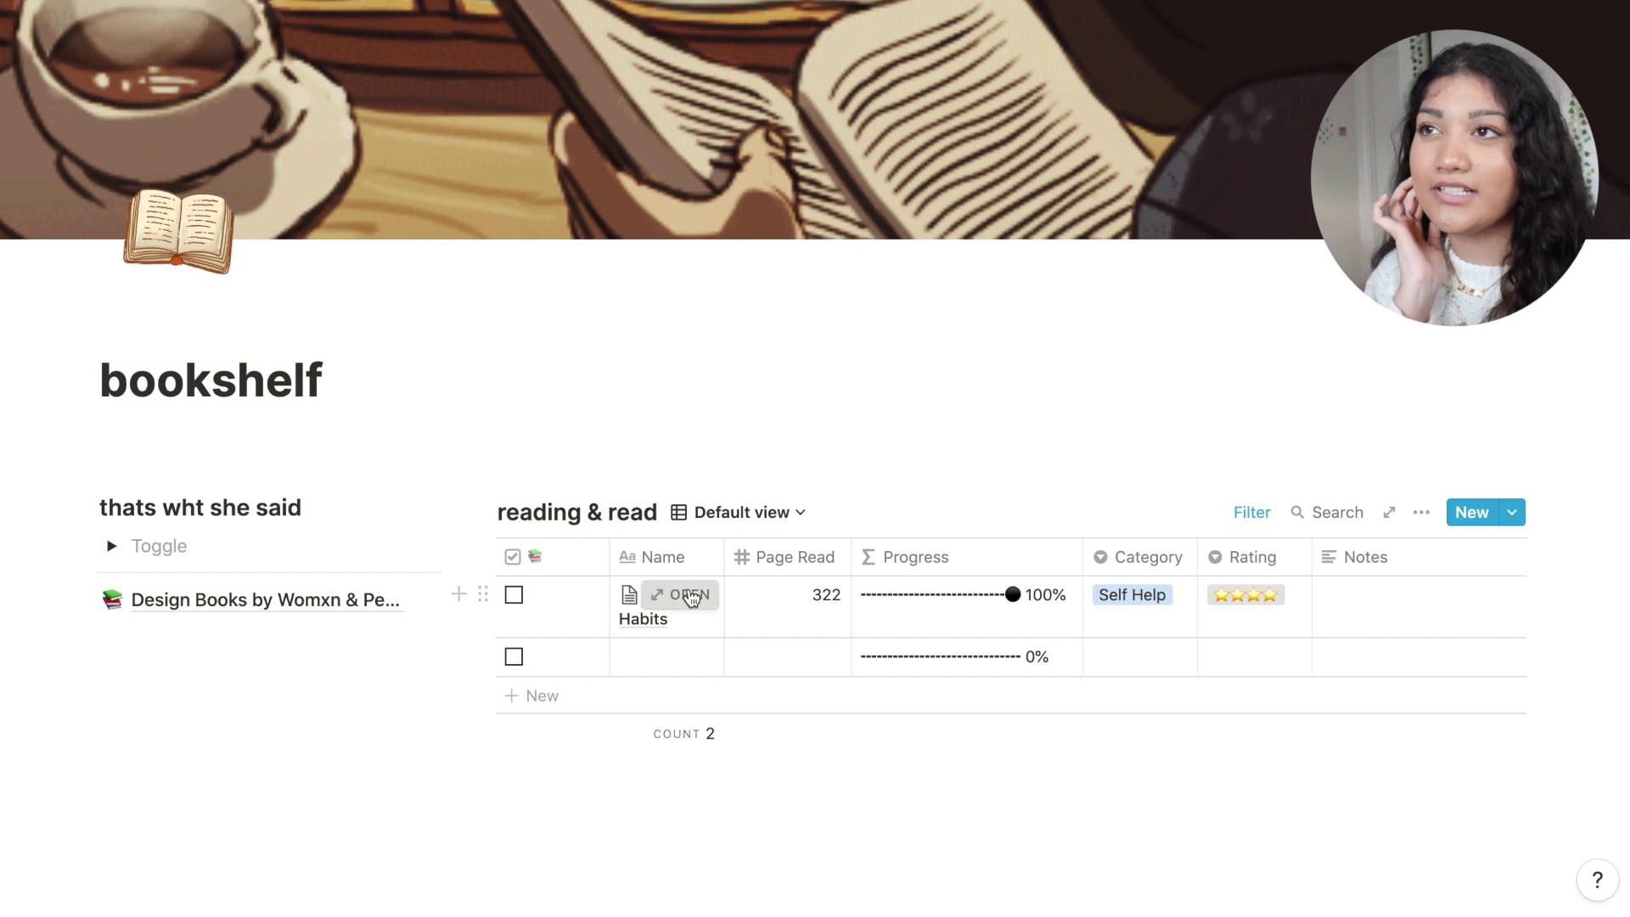
pyautogui.click(688, 593)
pyautogui.scroll(-15, 690, 590)
pyautogui.scroll(-5, 689, 588)
pyautogui.scroll(20, 687, 577)
pyautogui.click(247, 748)
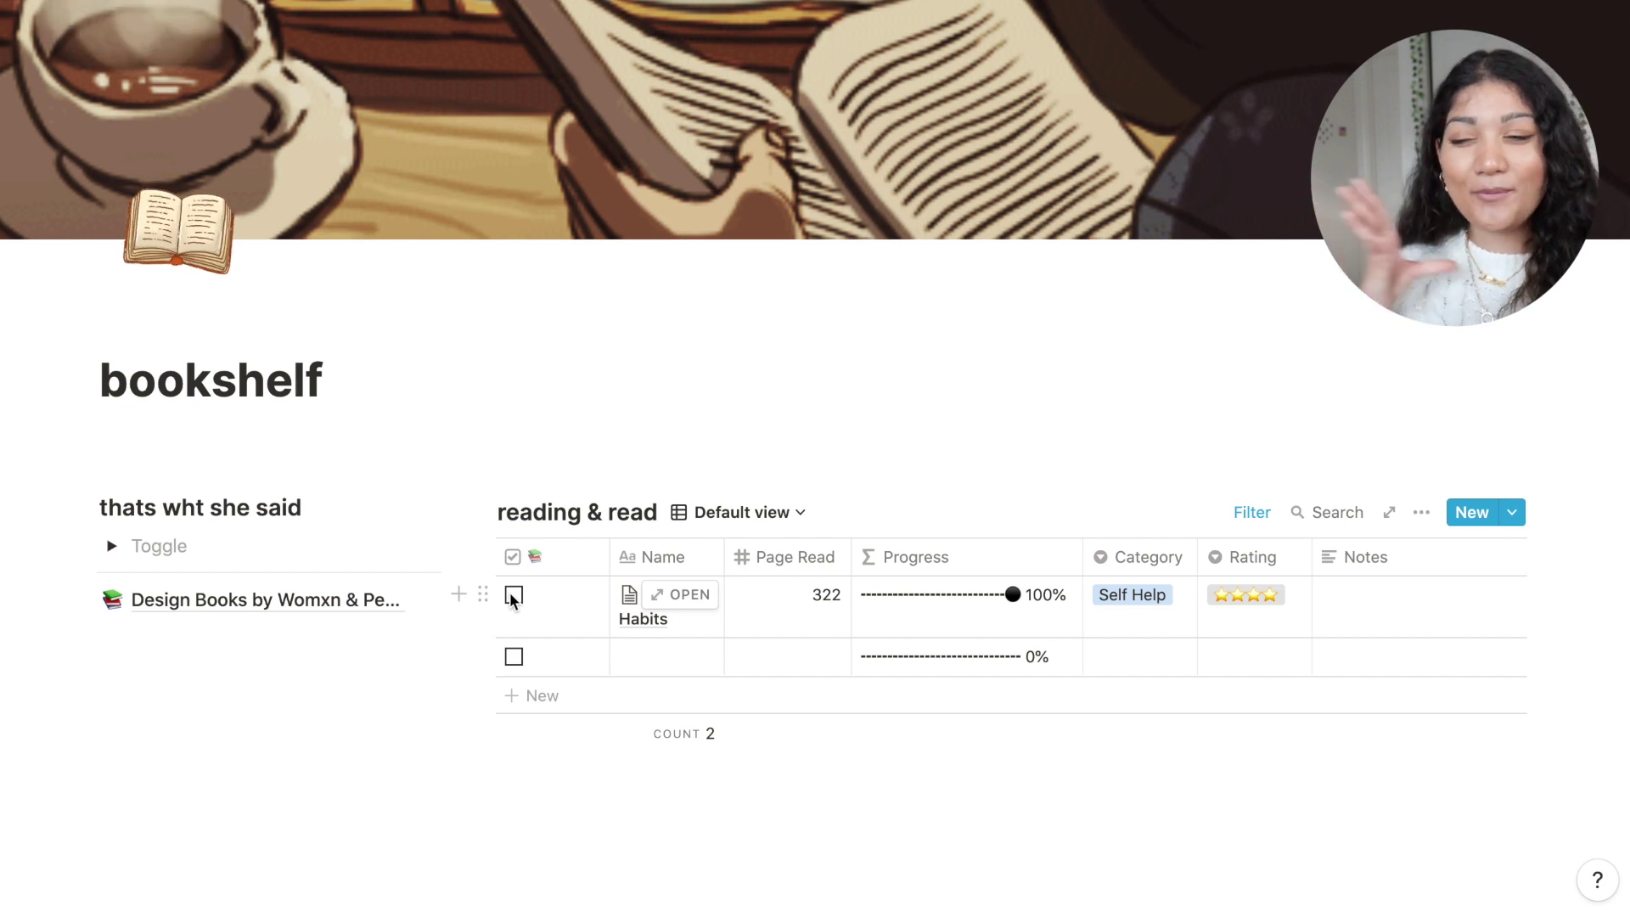
# Step: Try the reading & read filter with its books checkbox condition ticked, restore it to unticked and close the filter settings
pyautogui.click(1258, 519)
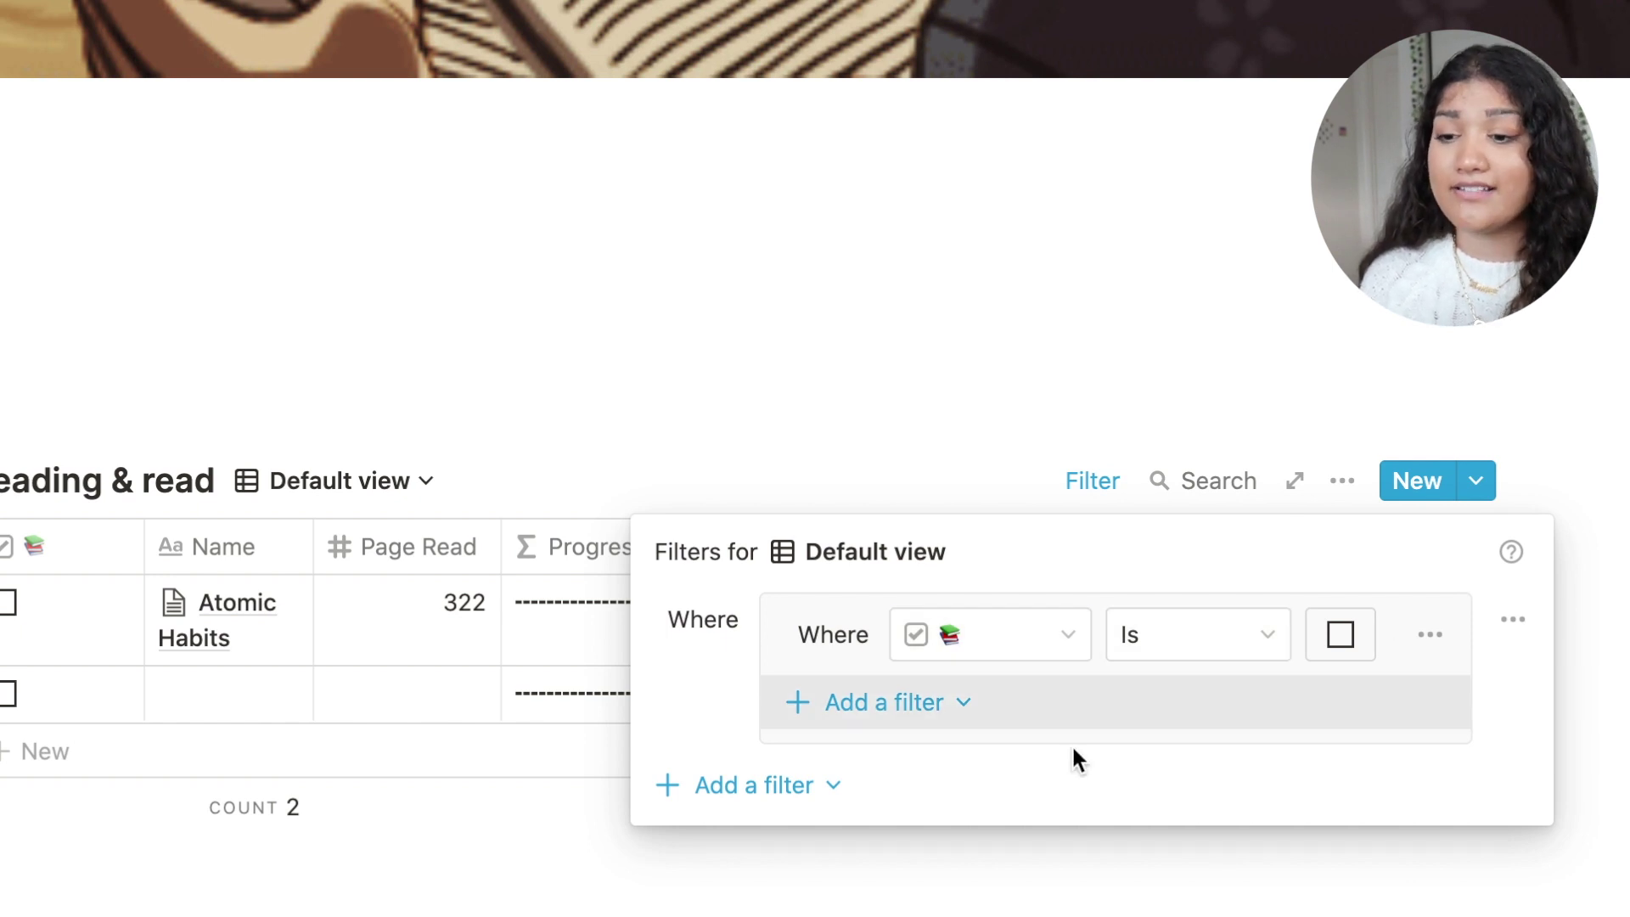
pyautogui.click(1337, 650)
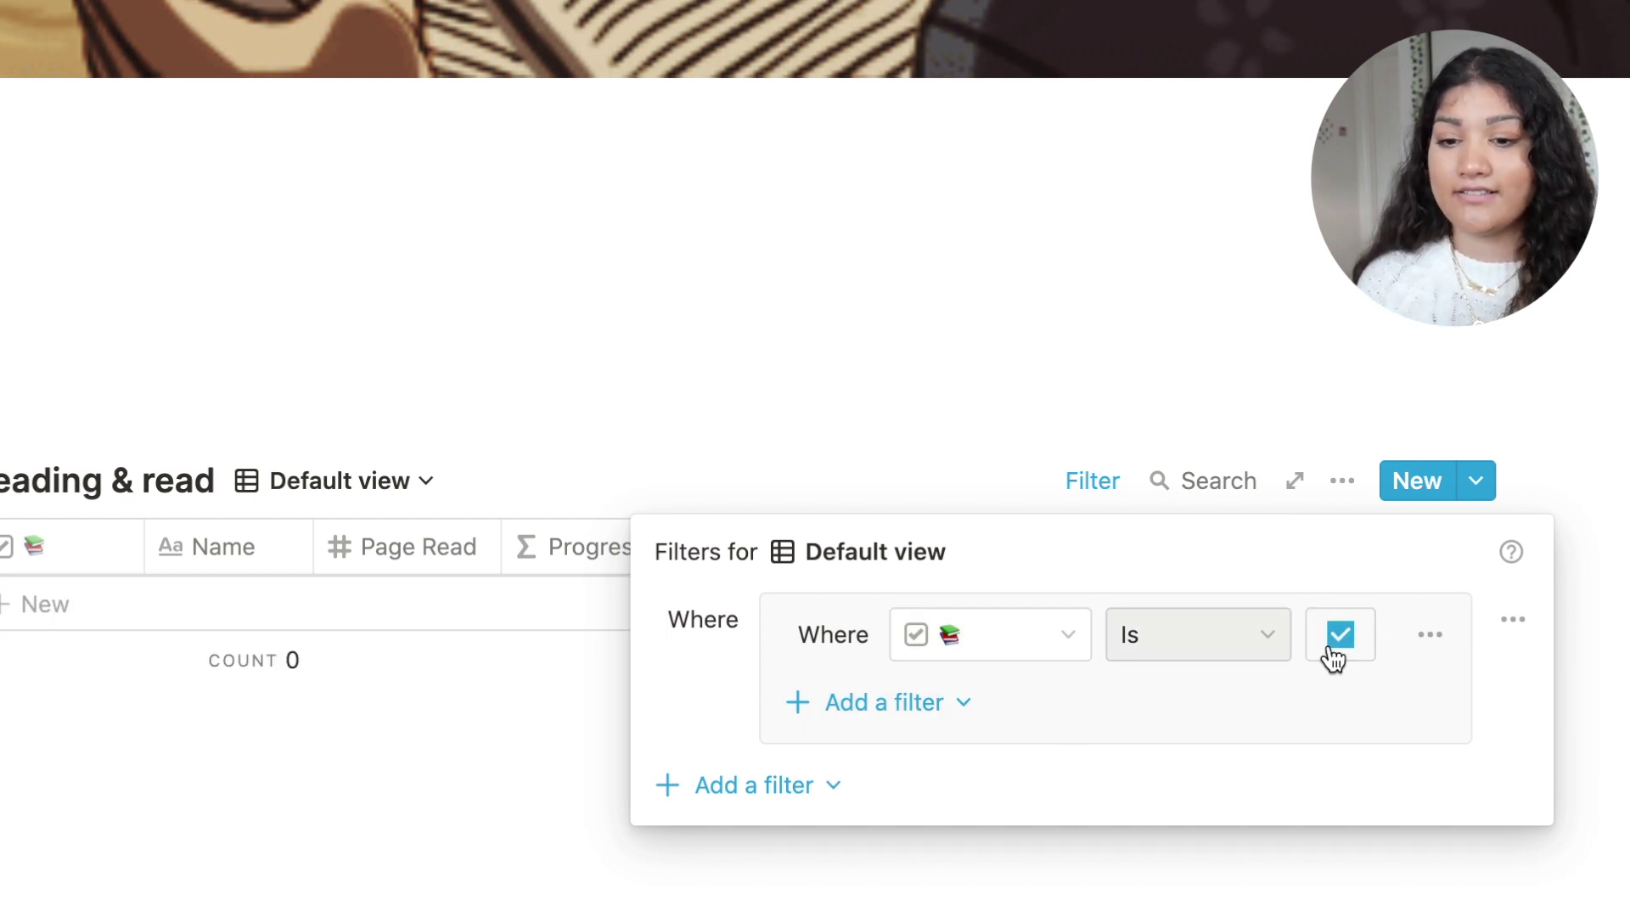
pyautogui.click(1335, 649)
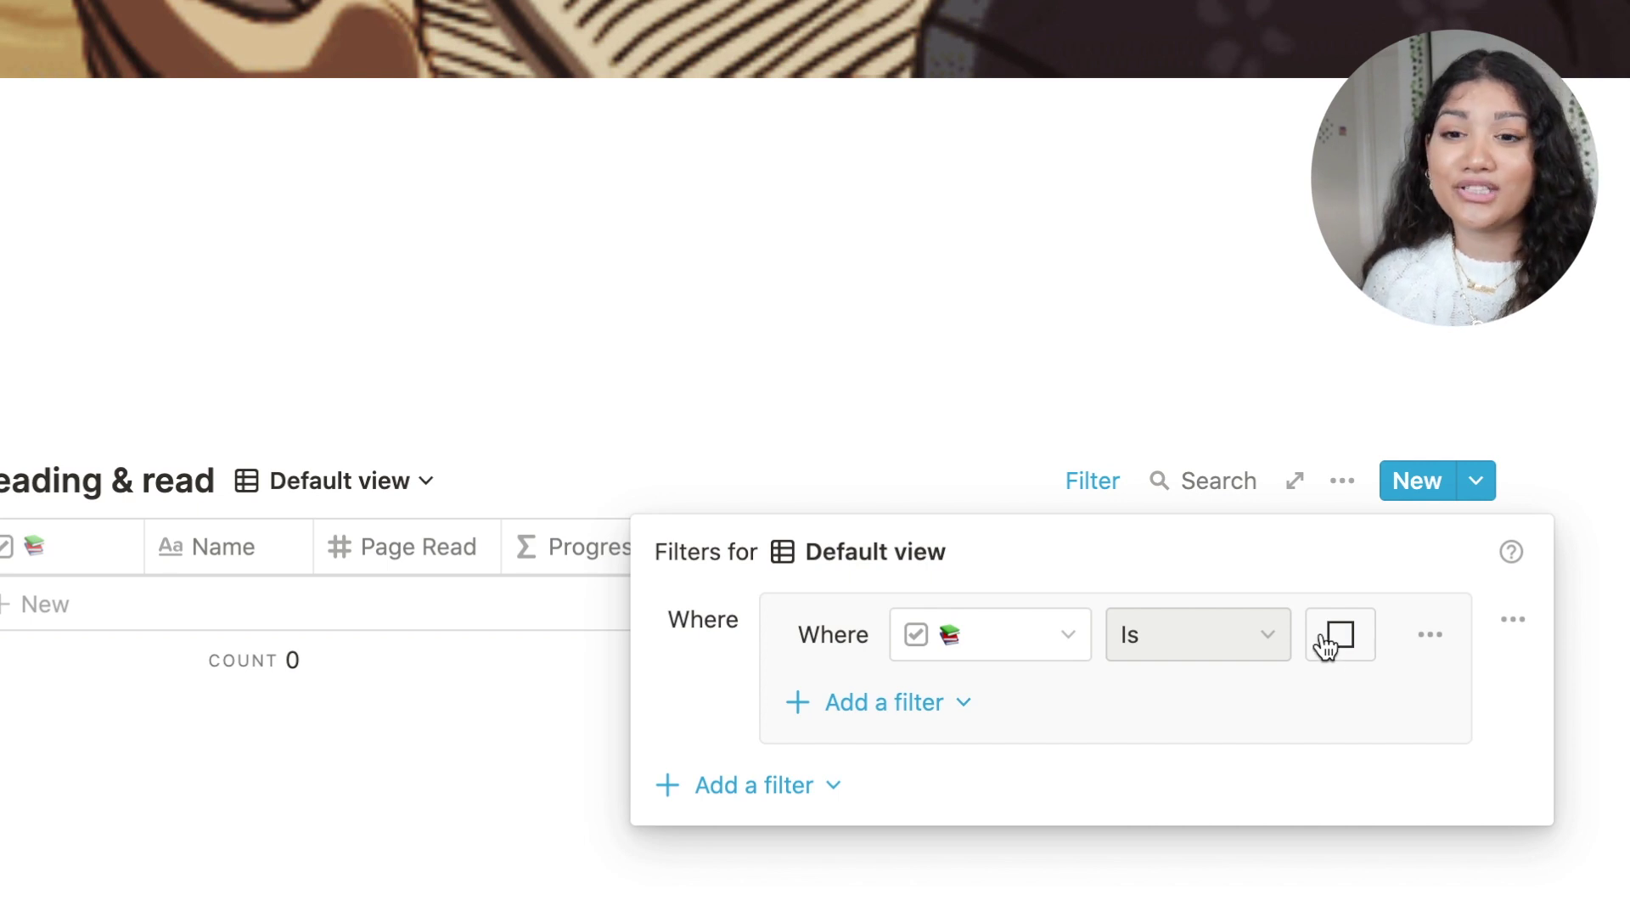
pyautogui.click(404, 767)
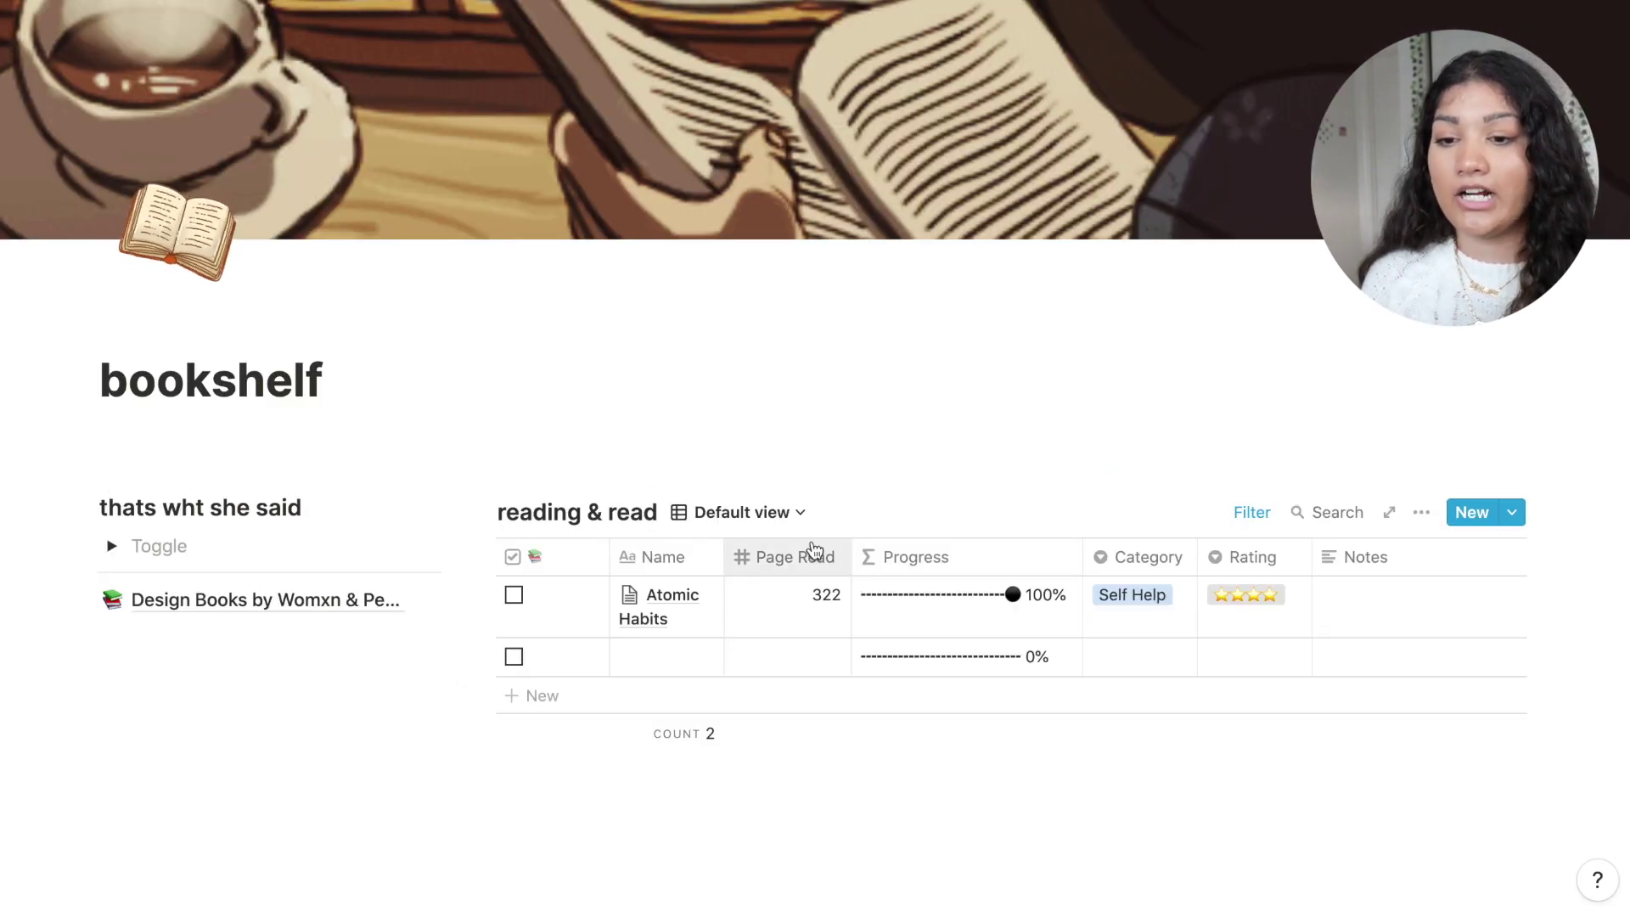
# Step: Switch the reading & read database from Default view to Gallery view
pyautogui.hscroll(2, 927, 563)
pyautogui.hscroll(-2, 848, 560)
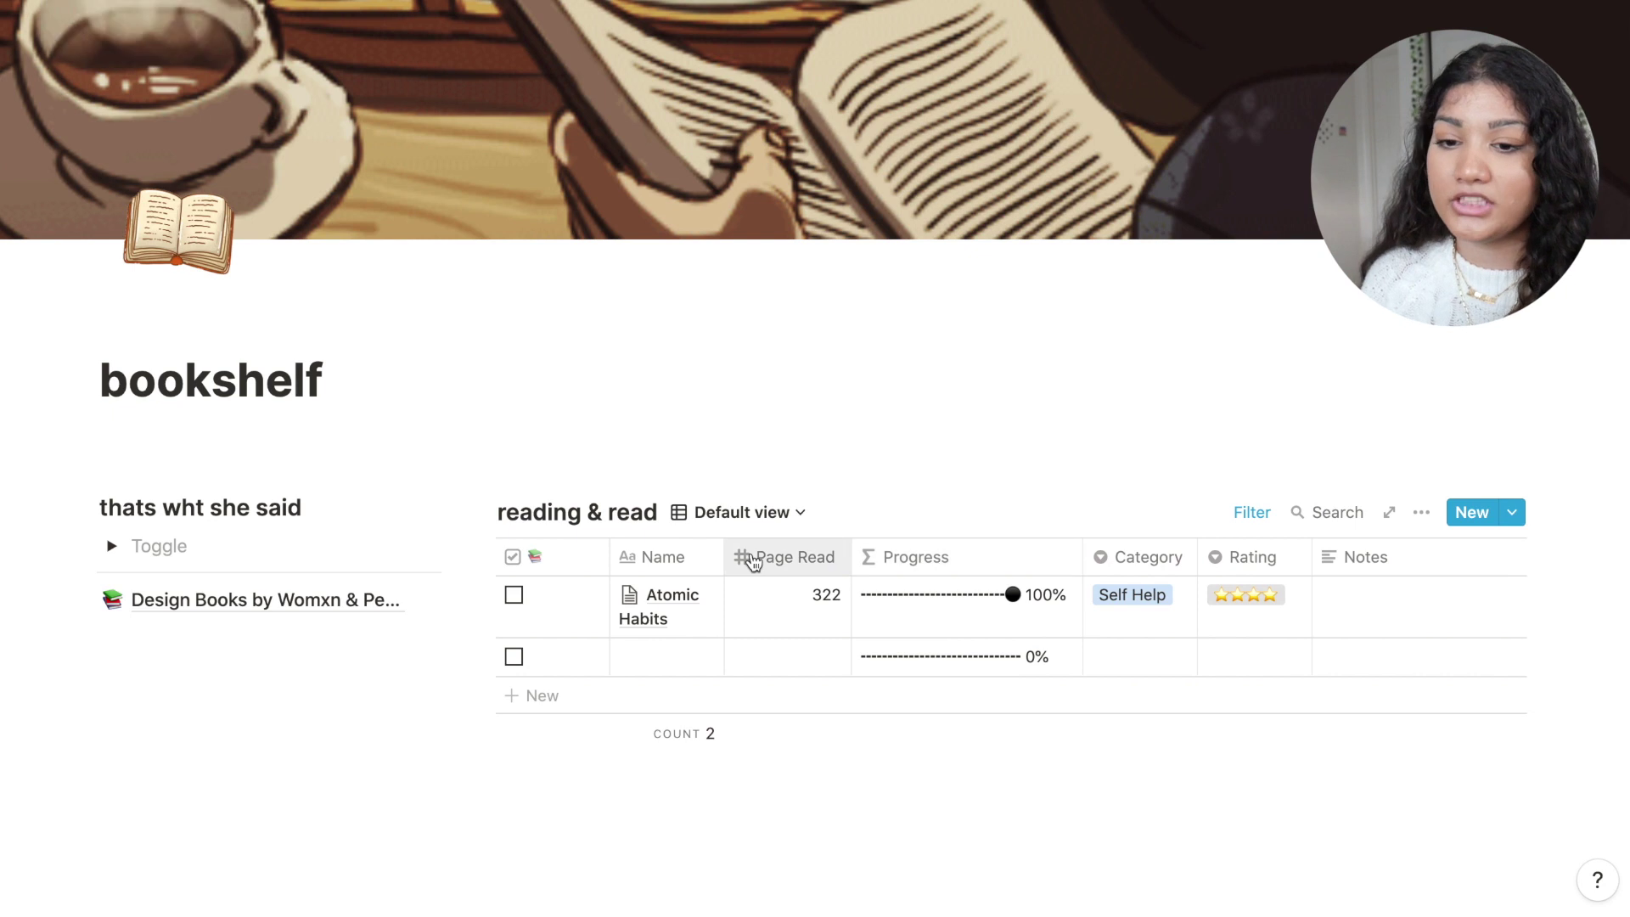
pyautogui.click(717, 510)
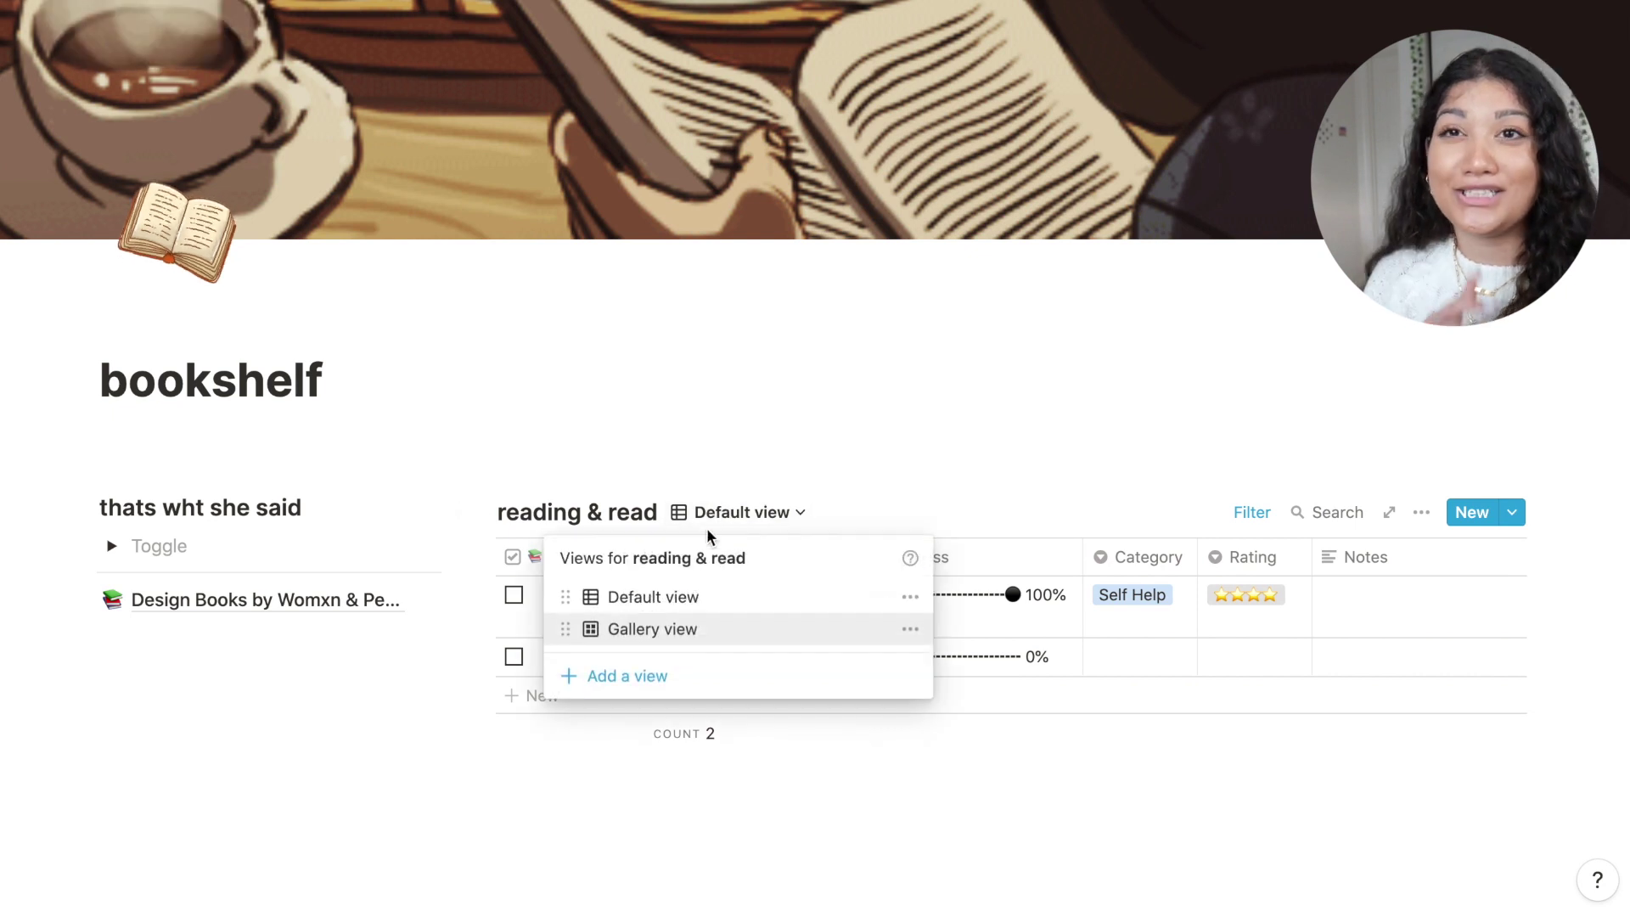
pyautogui.click(678, 629)
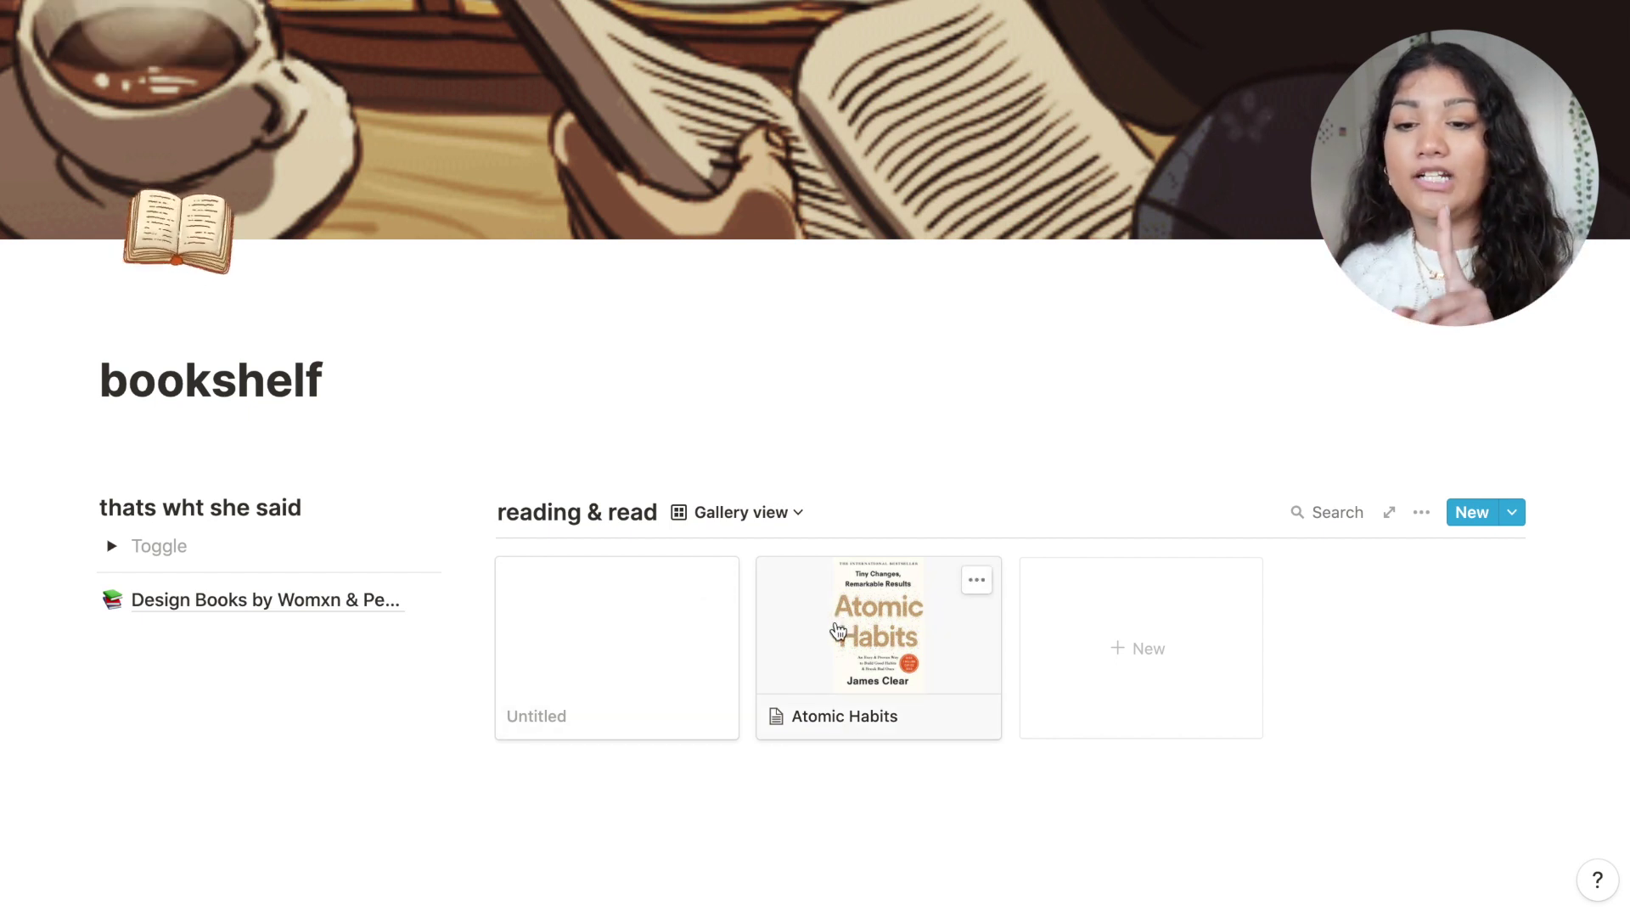
# Step: Check the property settings of the Gallery view, and view the Atomic Habits entry from its card before closing it
pyautogui.click(1423, 513)
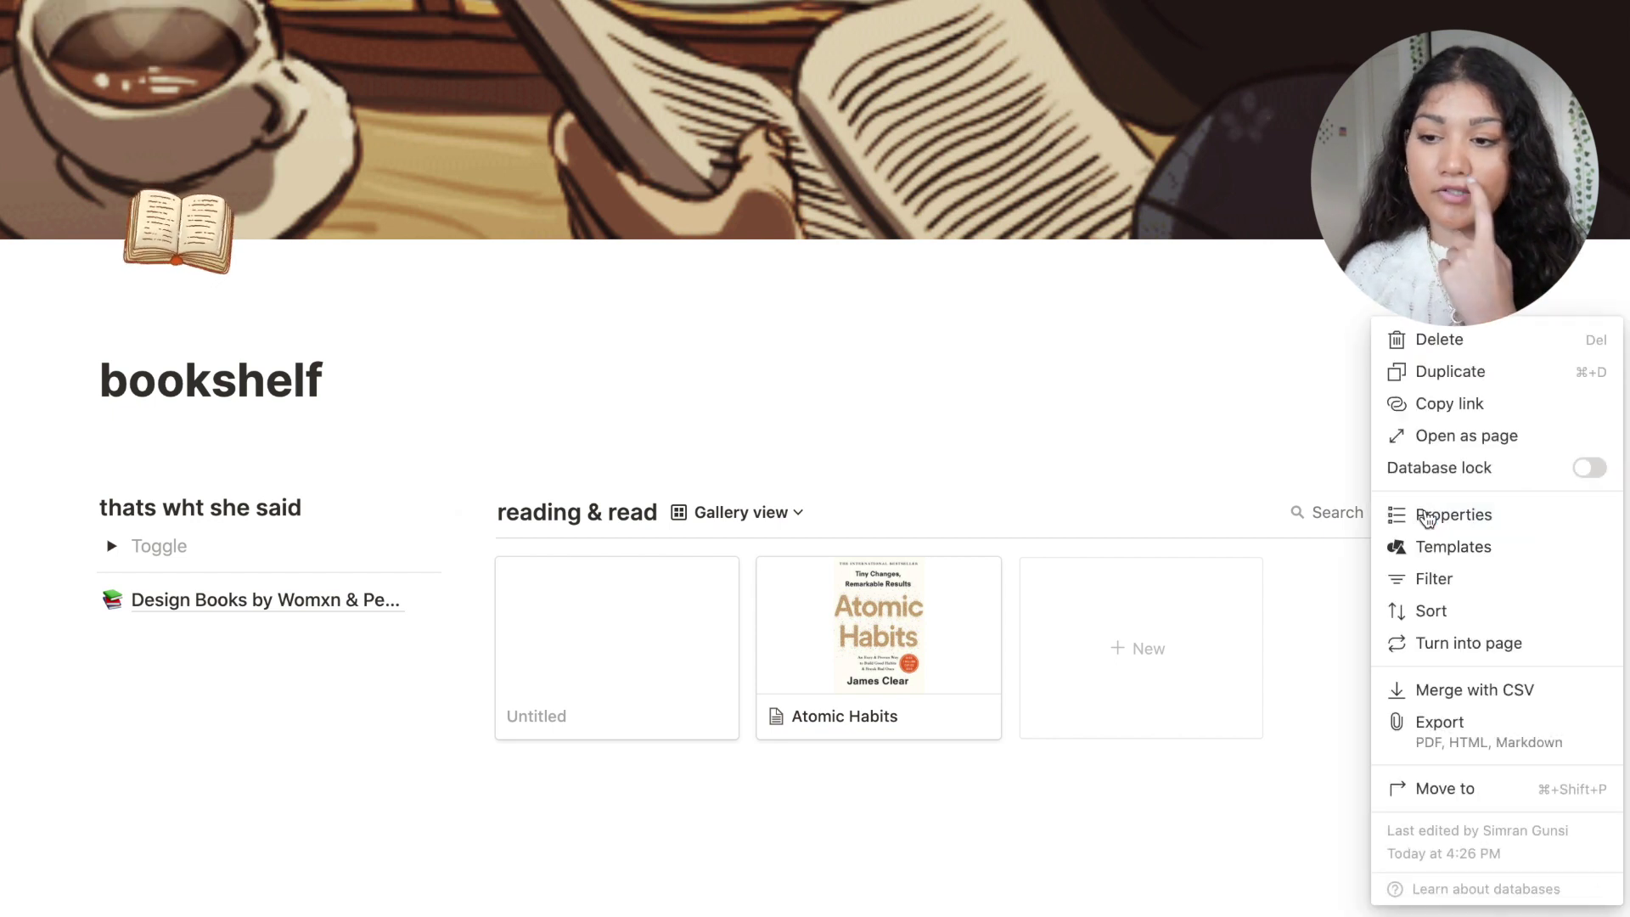
pyautogui.click(1421, 518)
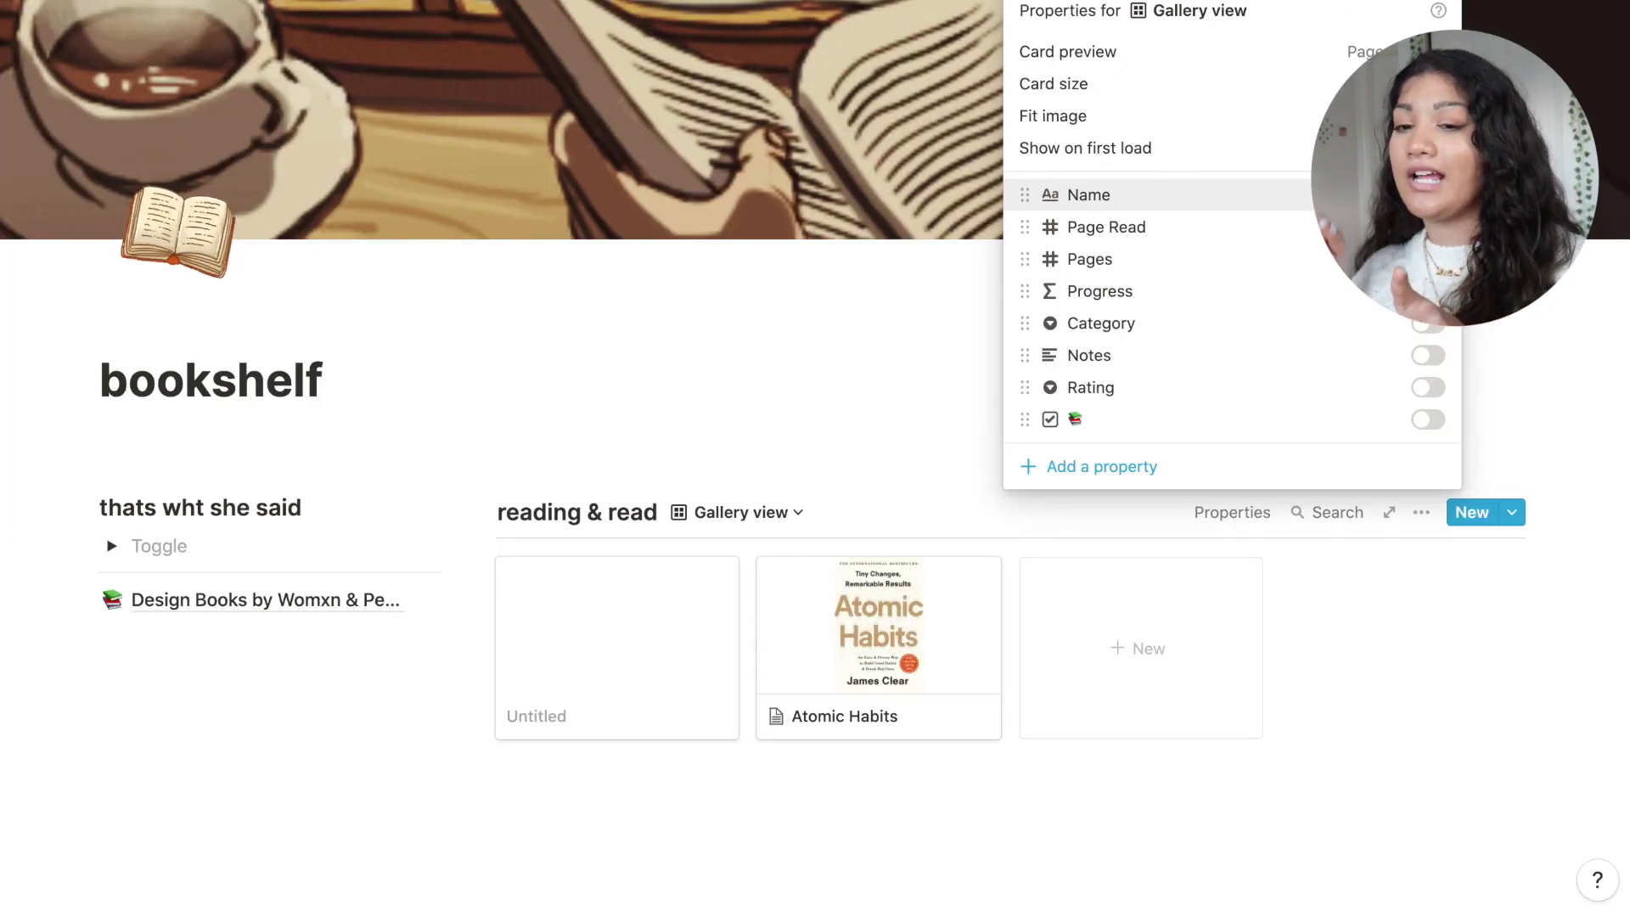
pyautogui.click(965, 732)
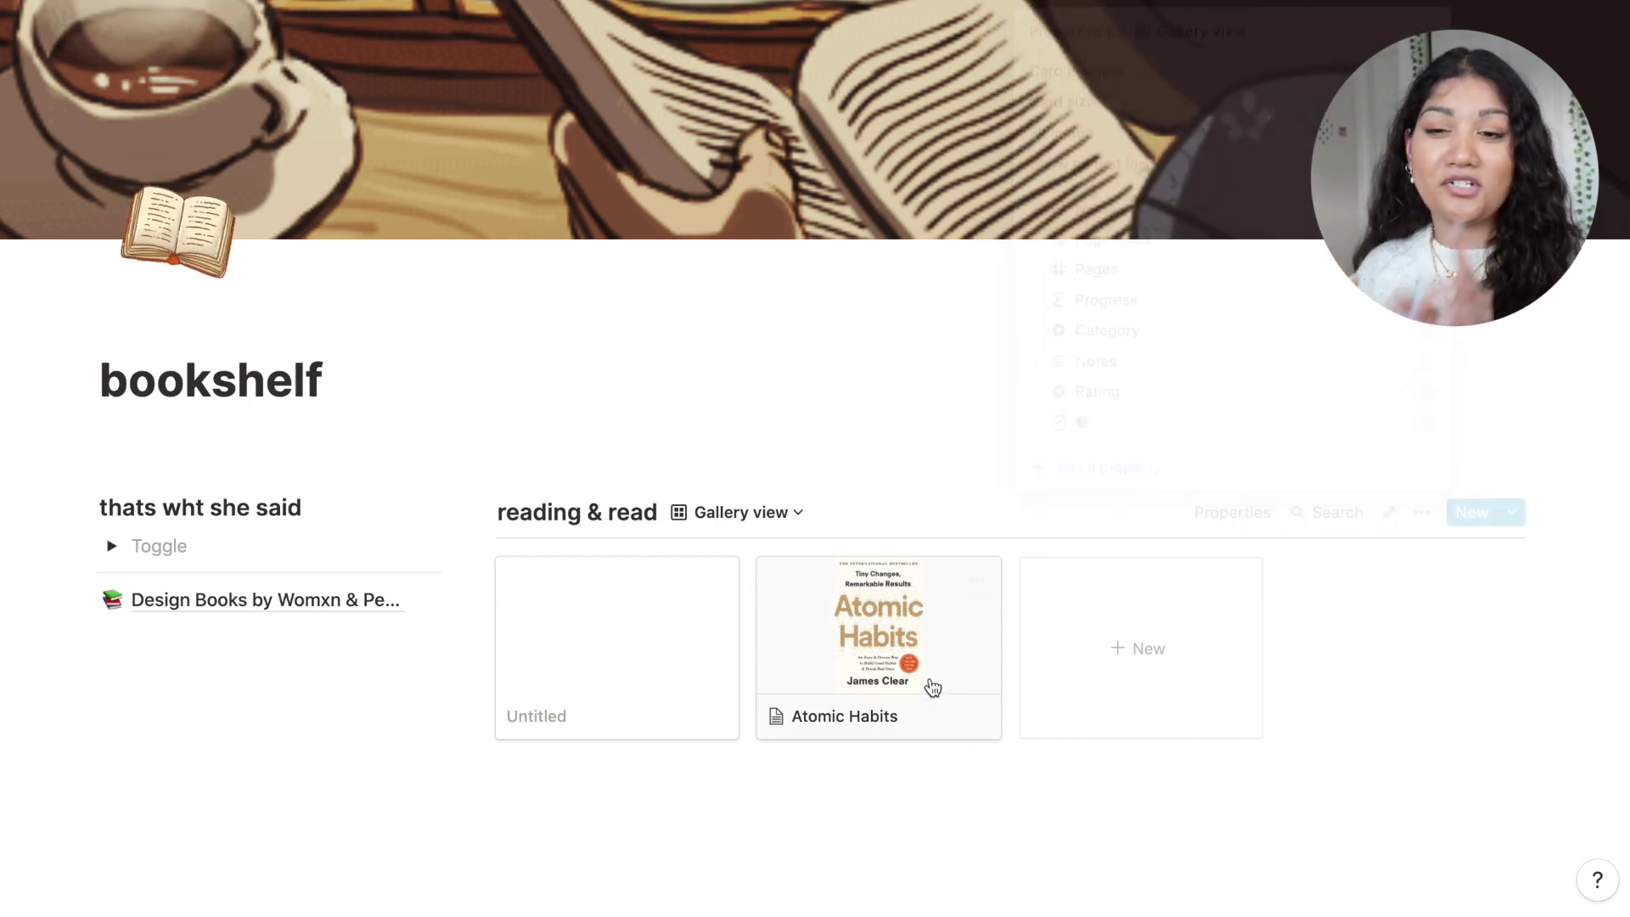
pyautogui.click(928, 684)
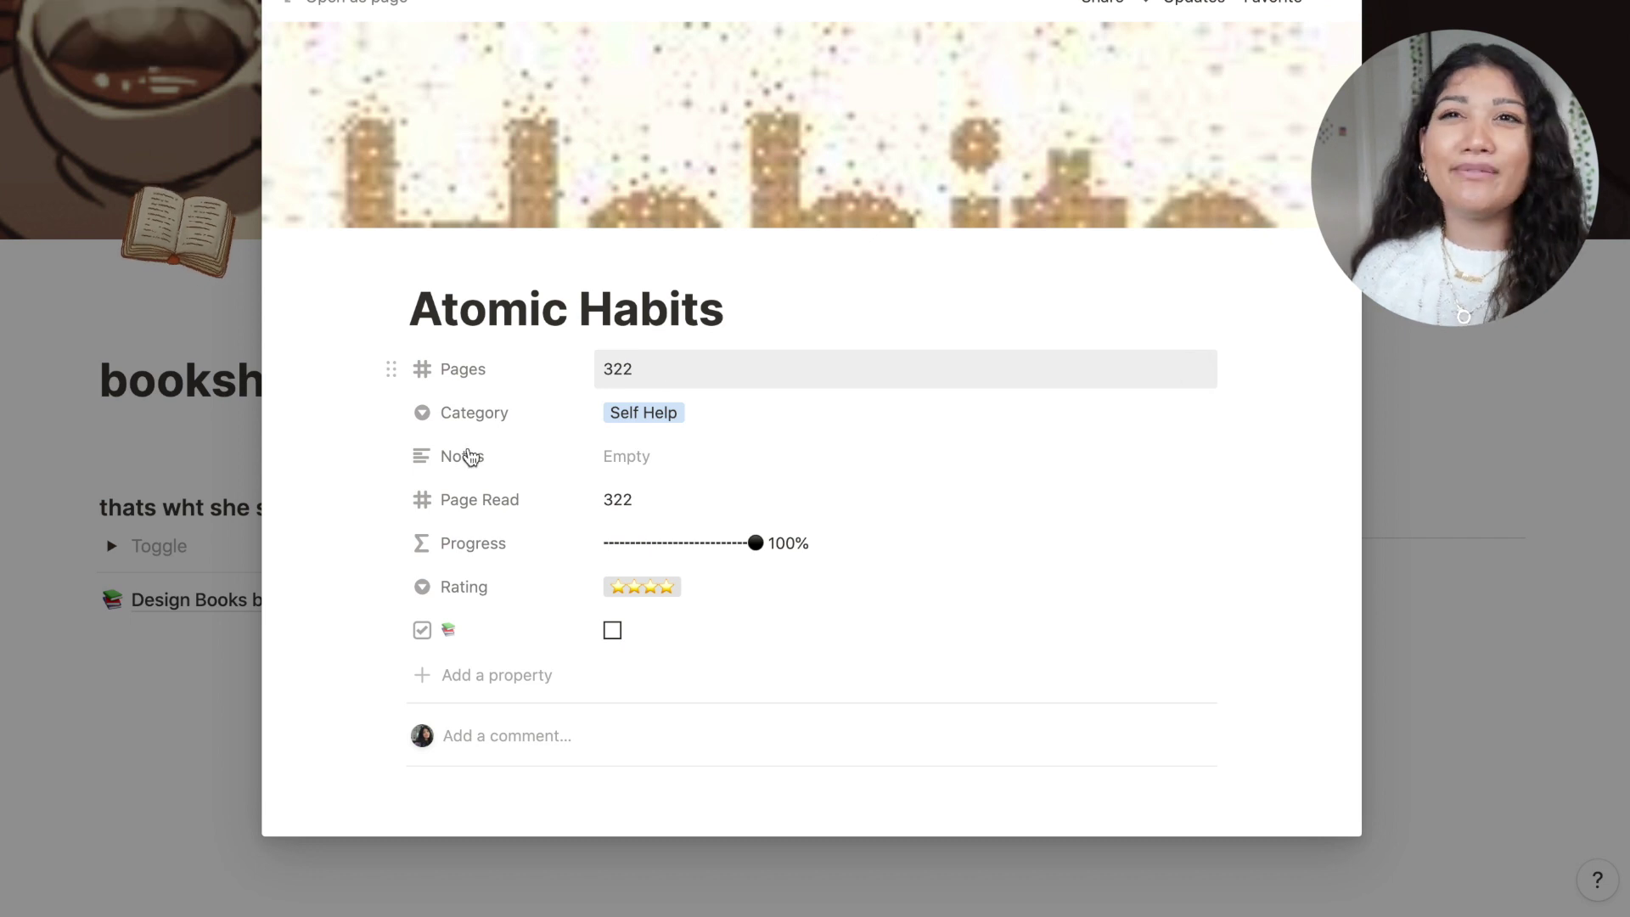
pyautogui.click(164, 715)
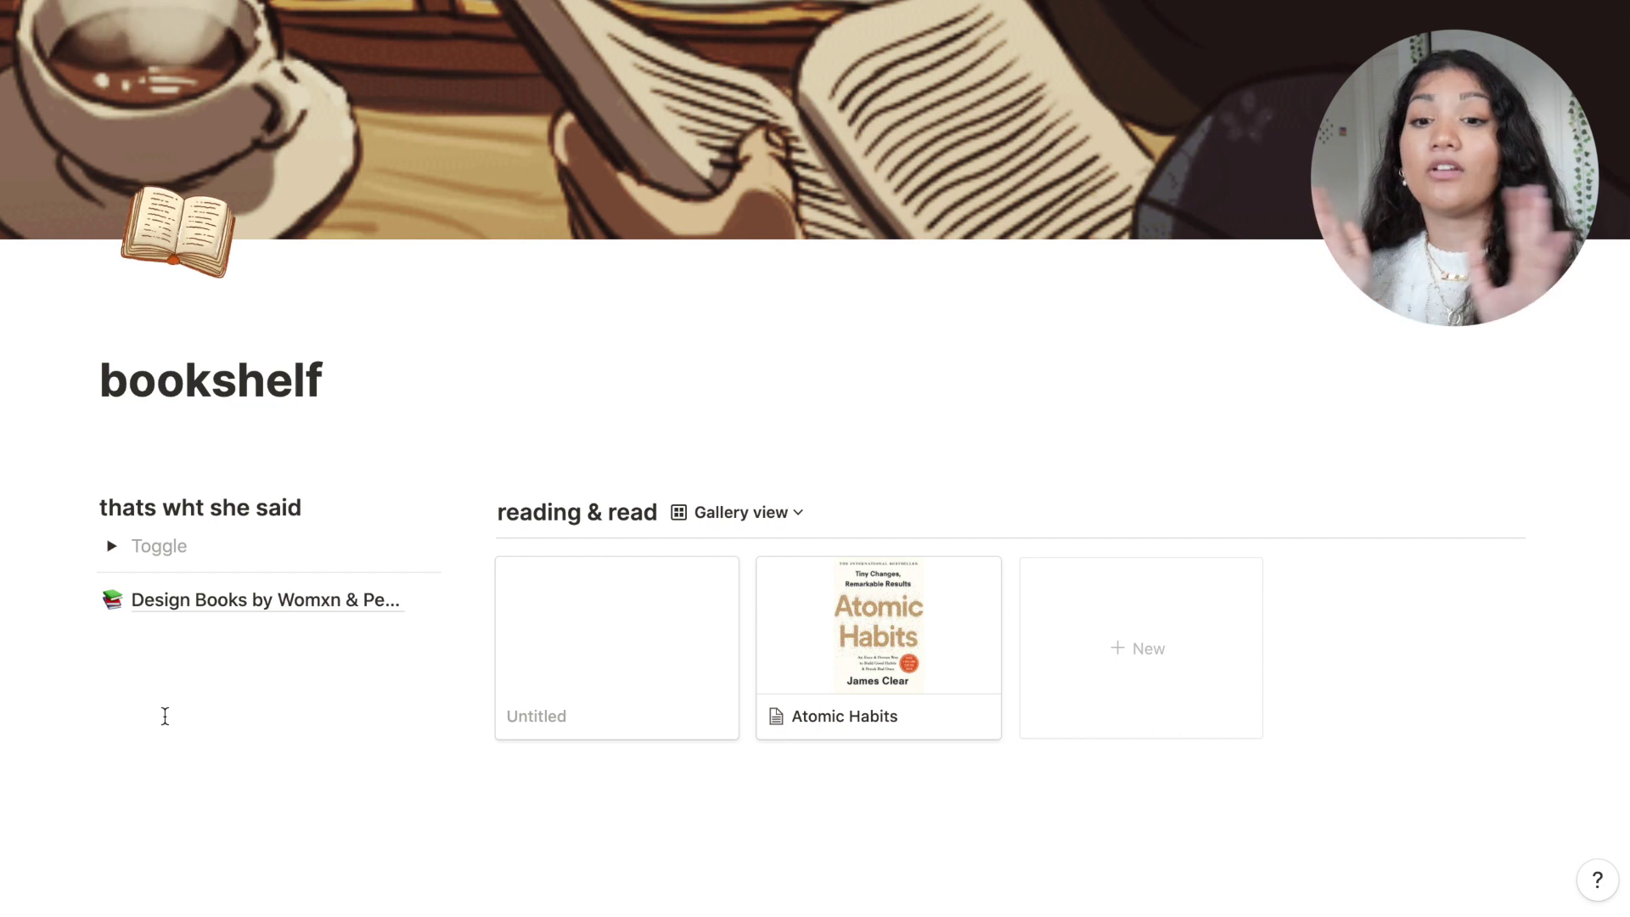
# Step: Expand the toggle under "thats wht she said", read through the saved quotes and collapse it
pyautogui.click(108, 543)
pyautogui.scroll(-2, 107, 538)
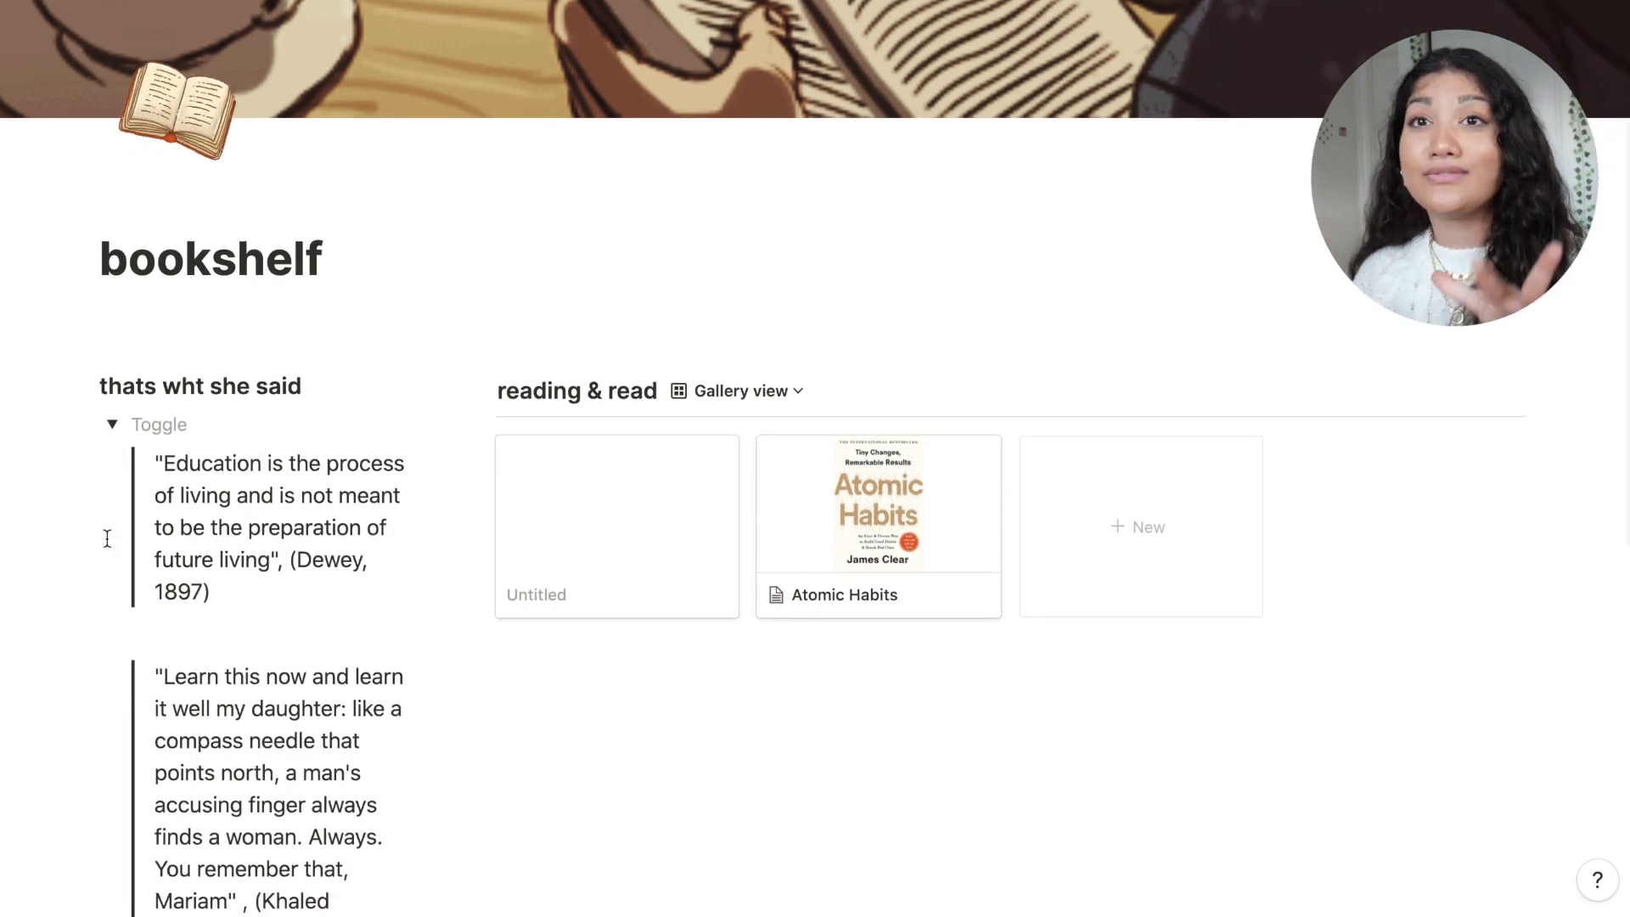
pyautogui.scroll(-2, 107, 527)
pyautogui.scroll(-1, 107, 500)
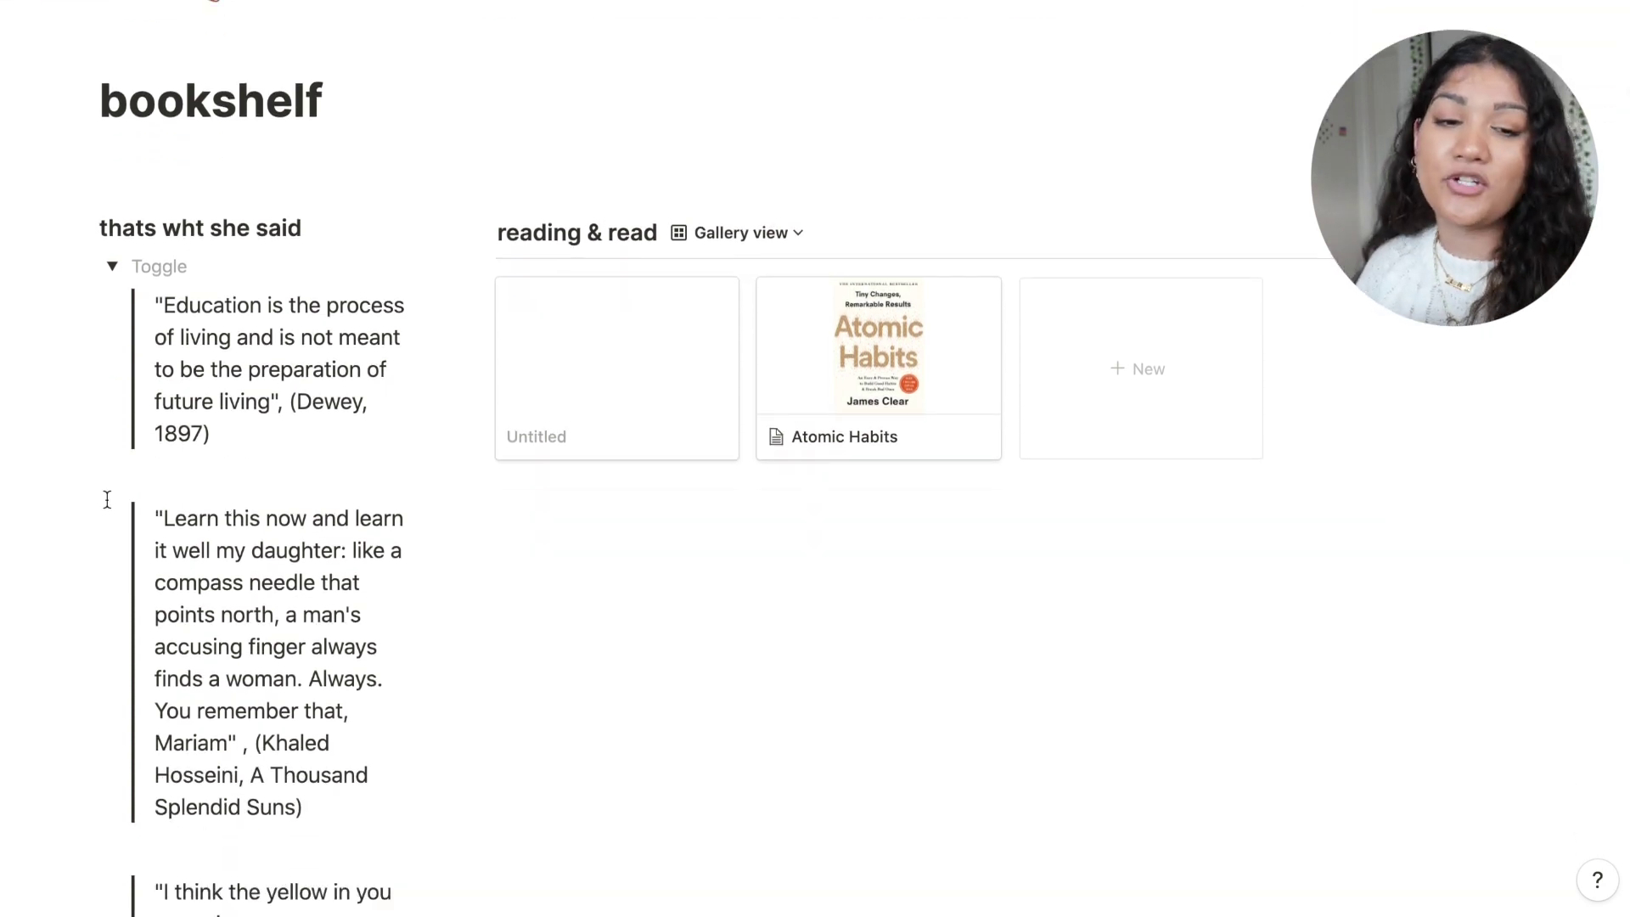
pyautogui.scroll(-2, 107, 499)
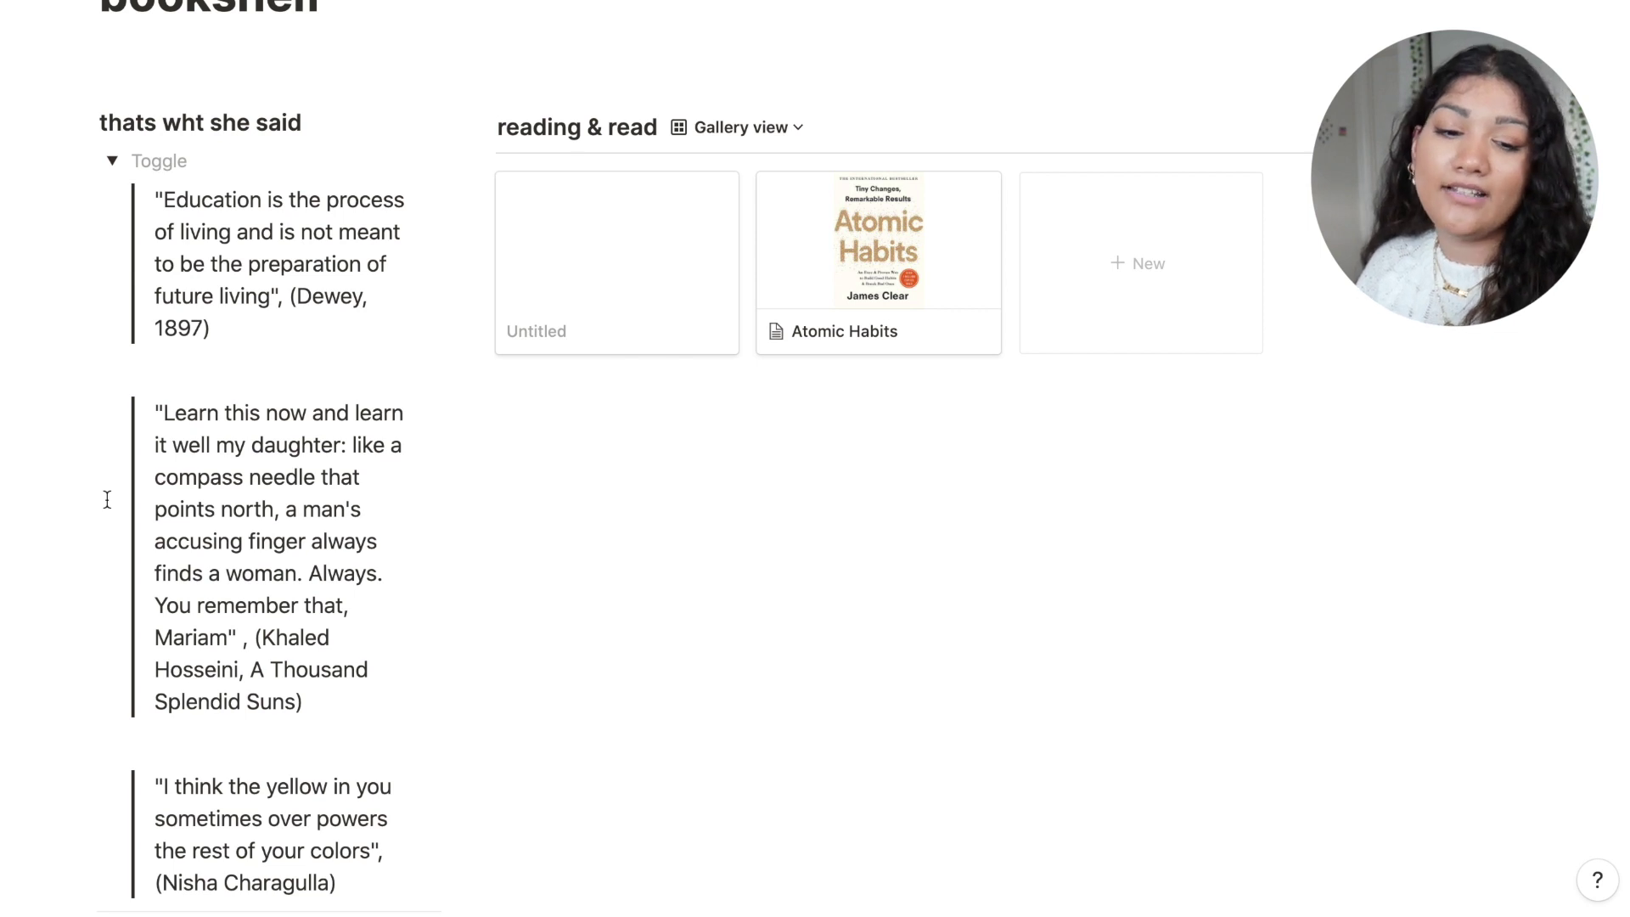
pyautogui.click(113, 161)
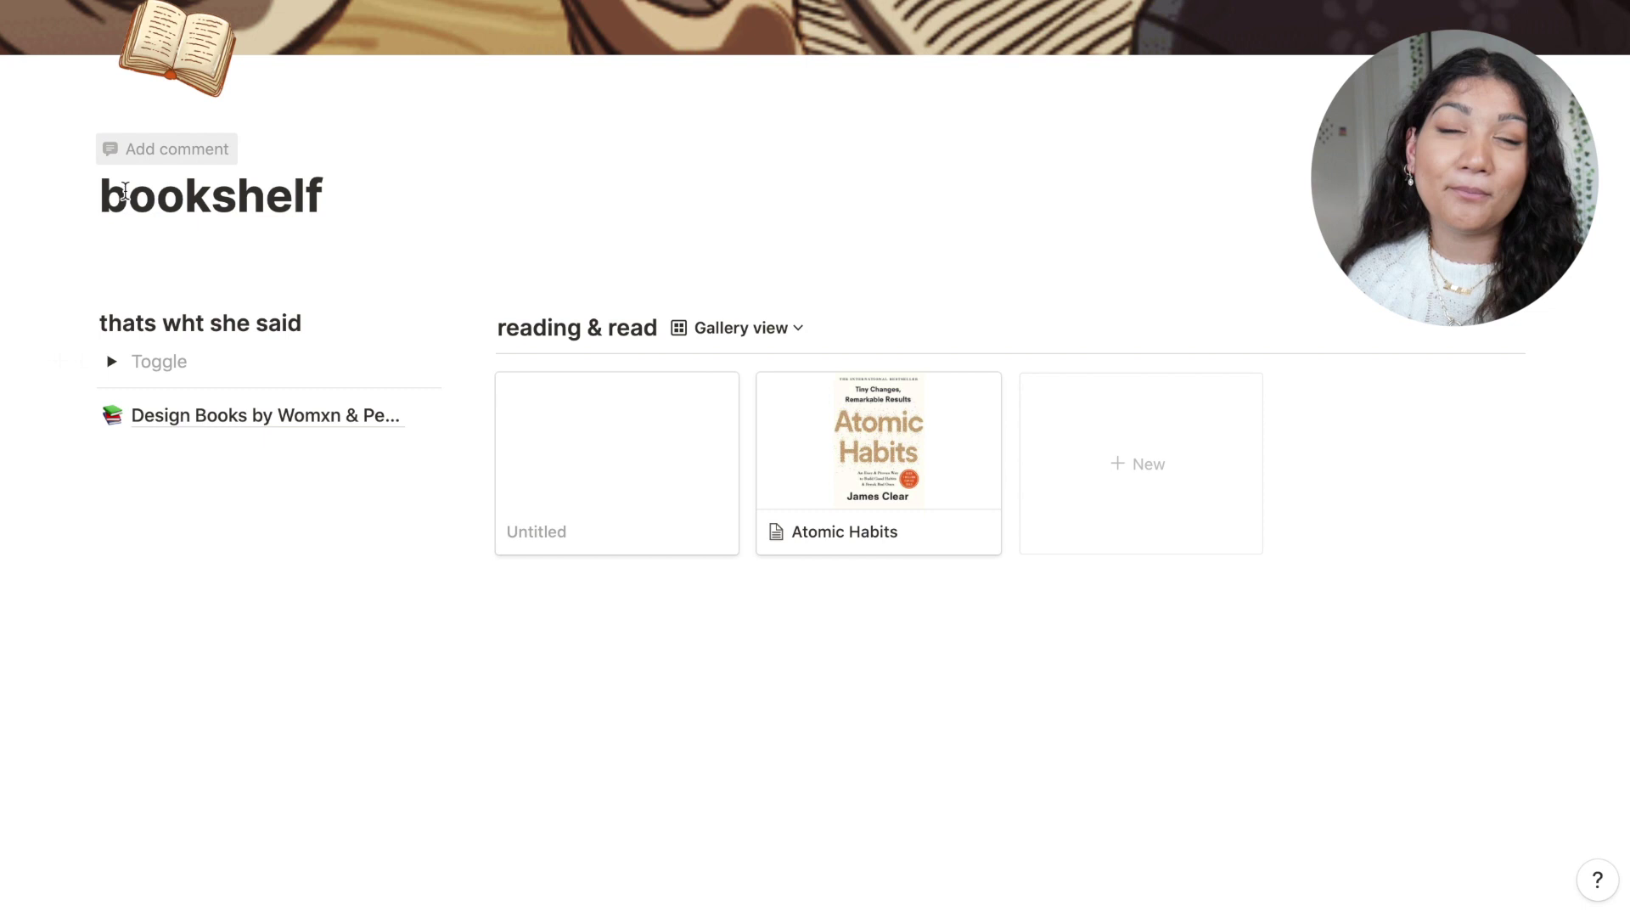
# Step: View the Design Books page linked on bookshelf, and browse the "in the yitchen!!" page from my dashboard
pyautogui.click(181, 420)
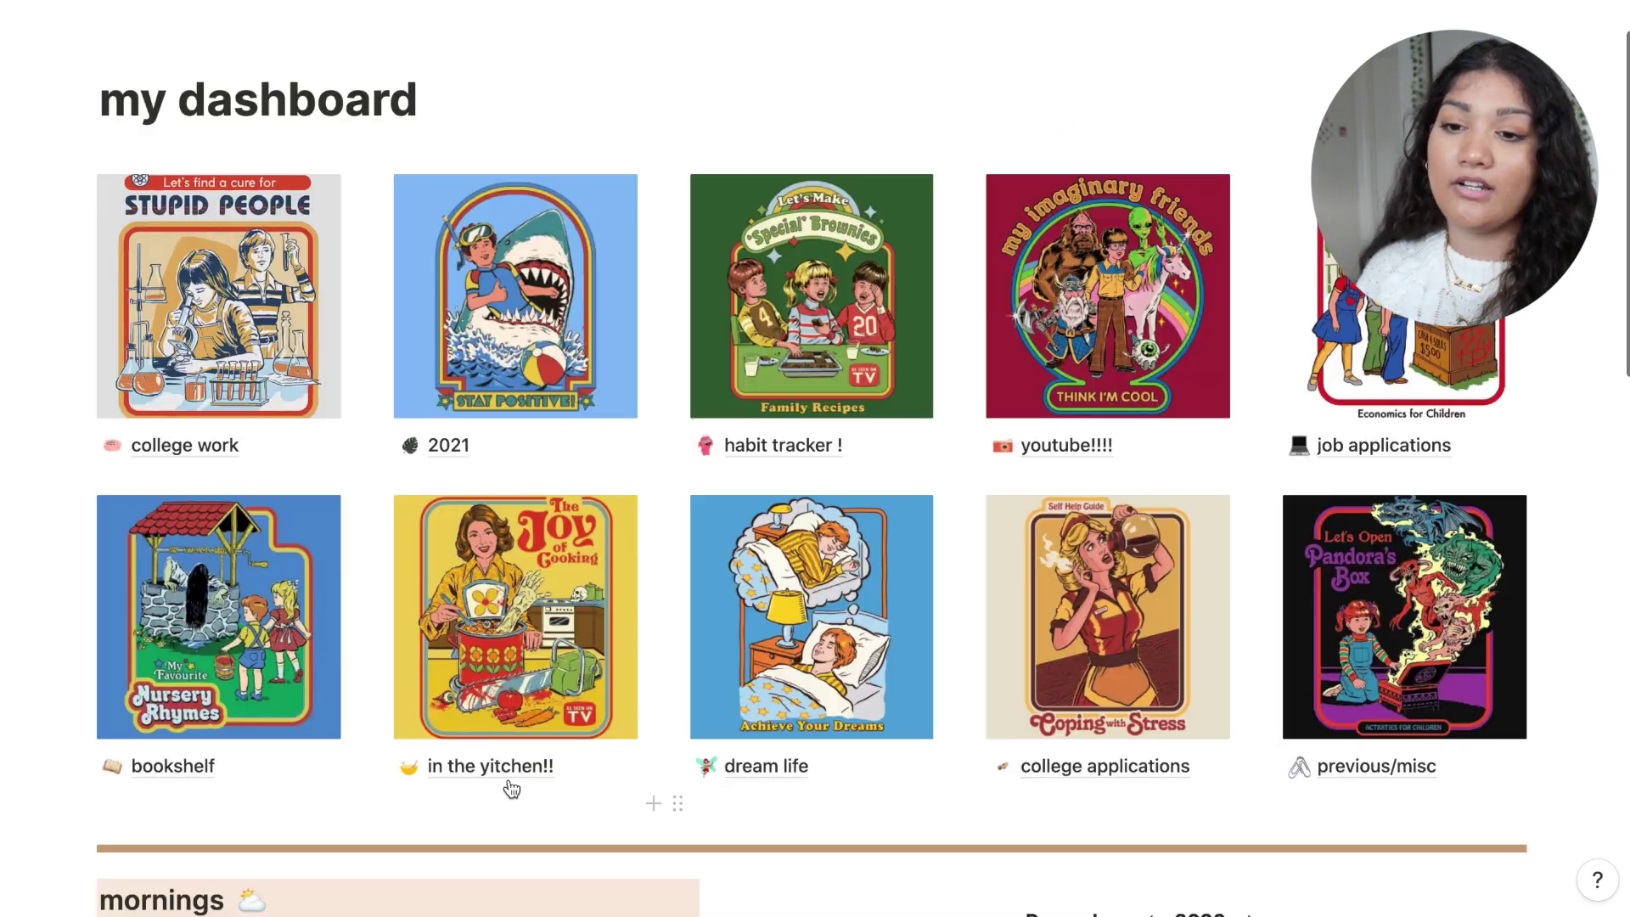
pyautogui.click(503, 778)
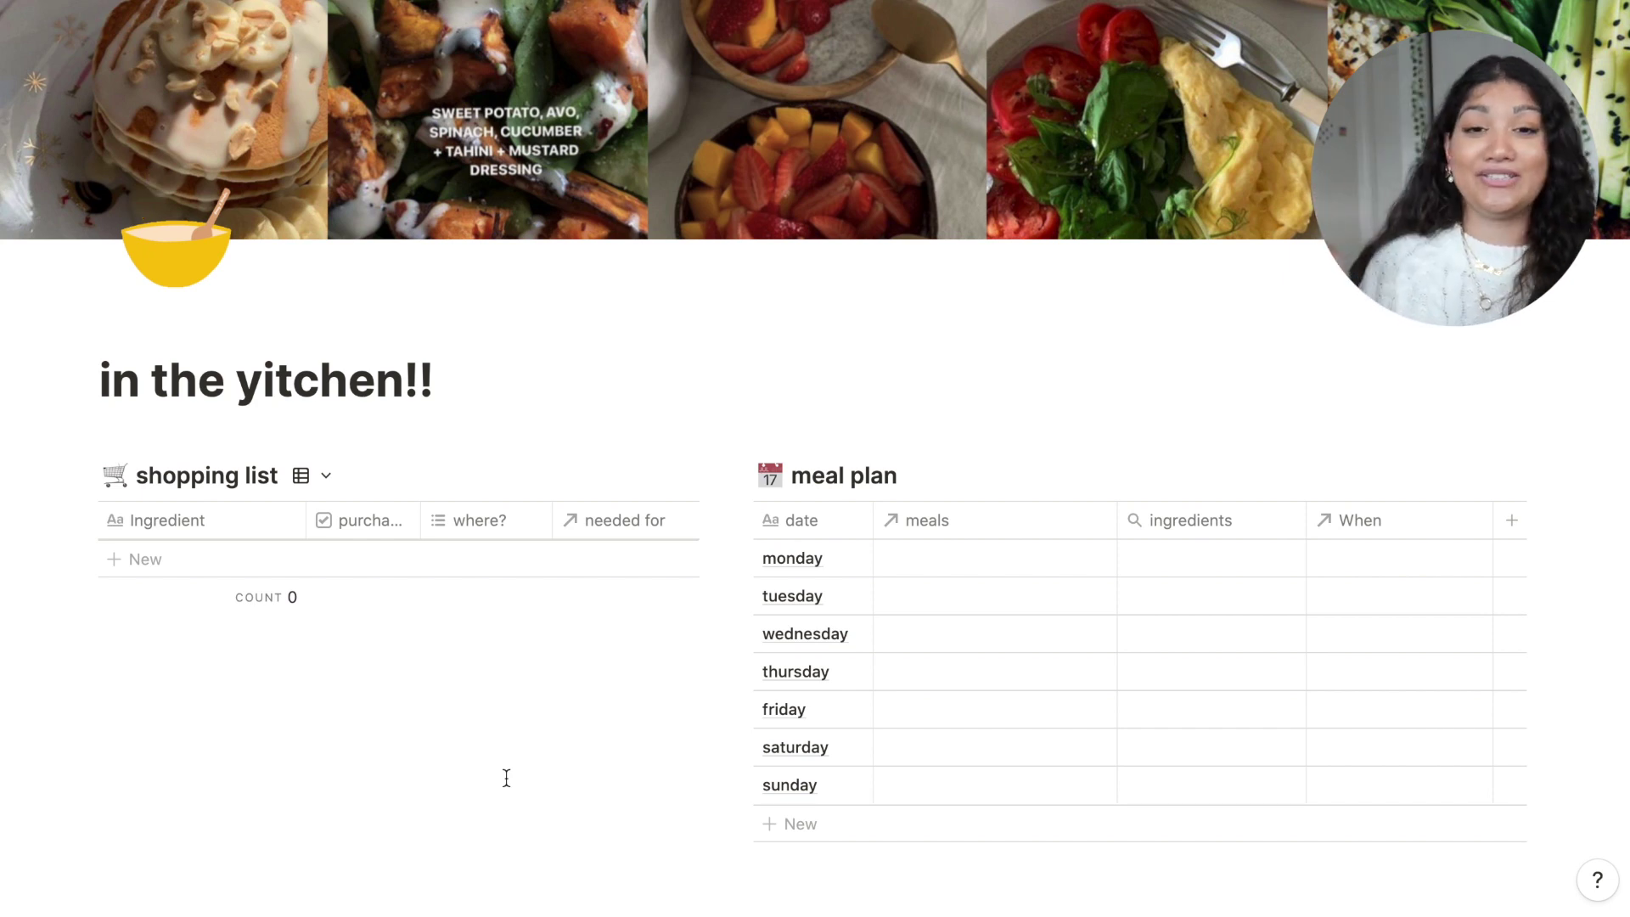
pyautogui.scroll(-5, 506, 777)
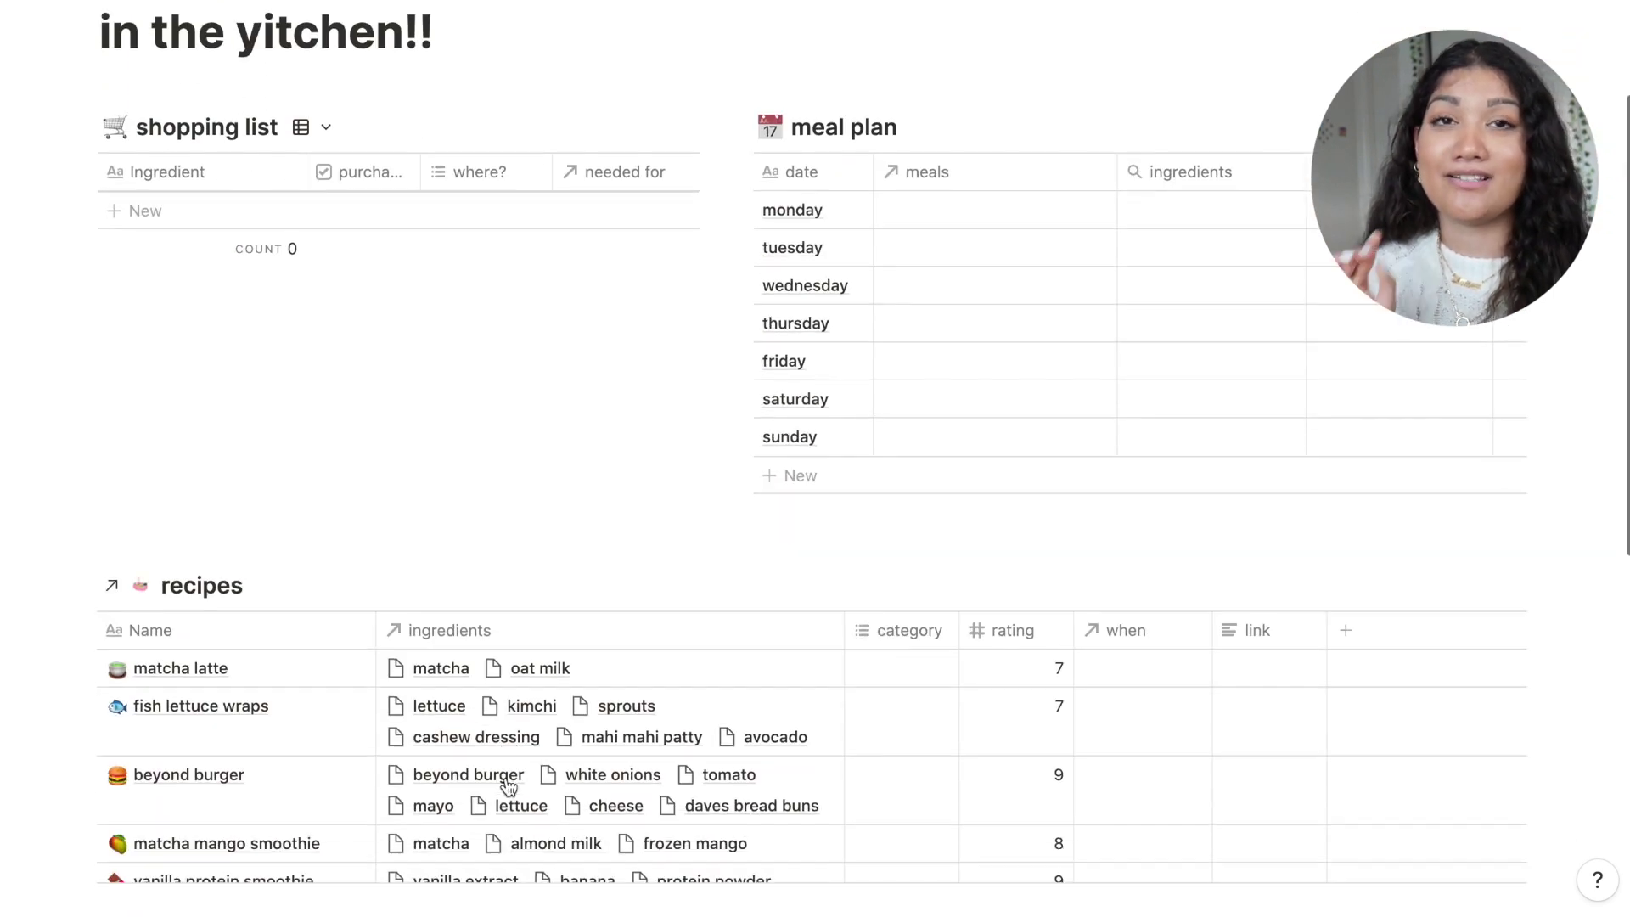
pyautogui.scroll(2, 506, 778)
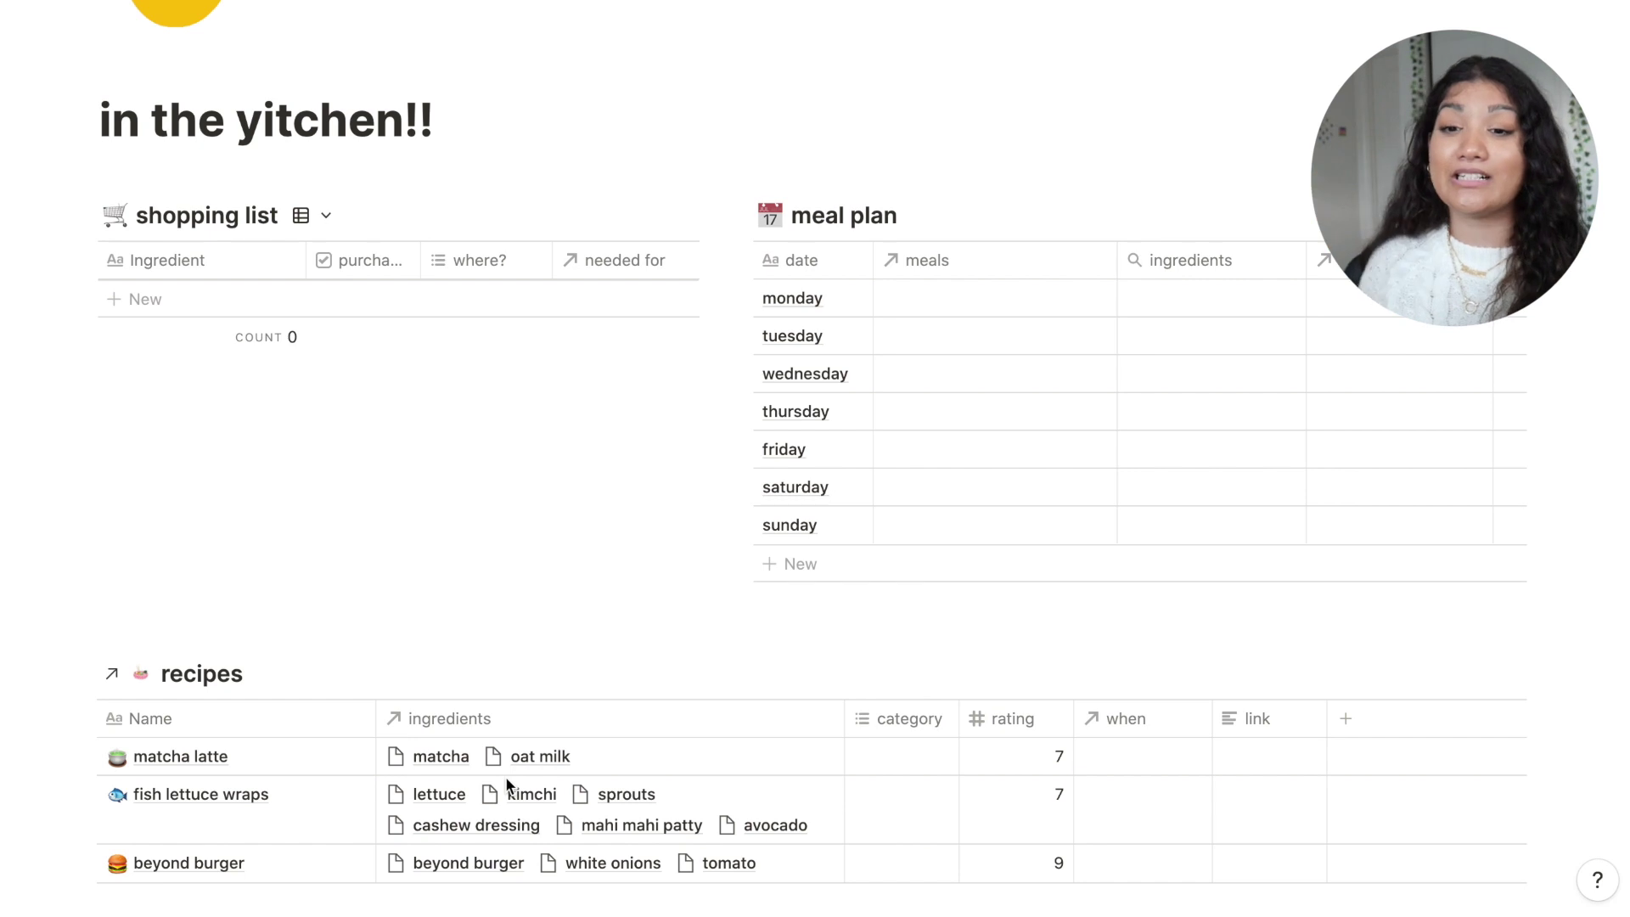
pyautogui.scroll(-6, 1321, 516)
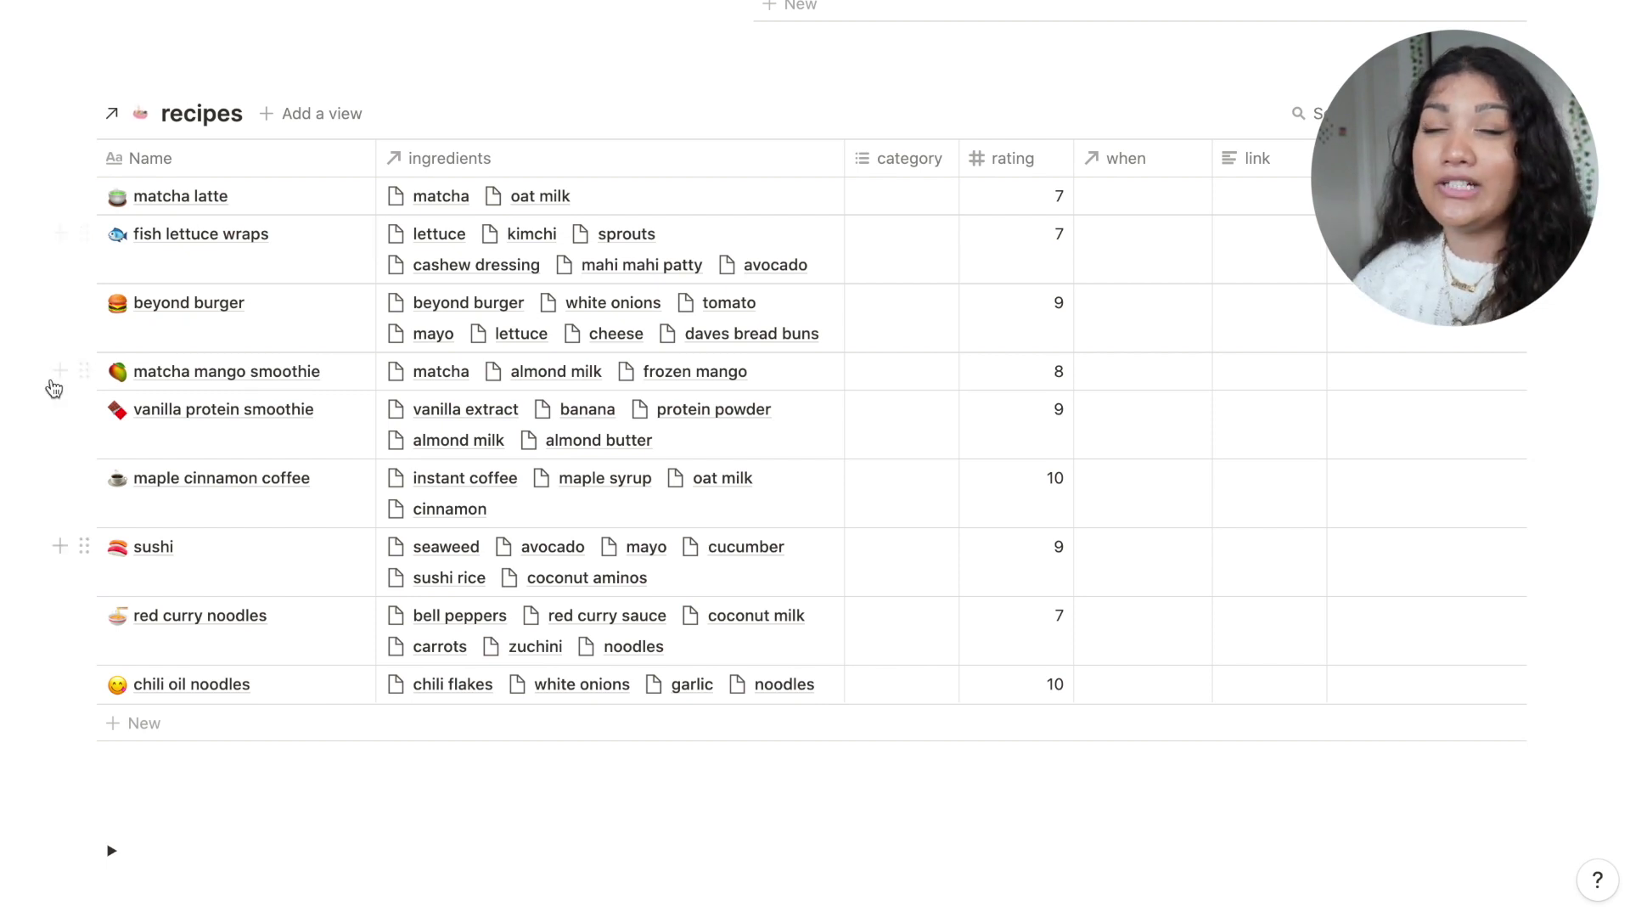
# Step: Fill monday's meals in the meal plan with matcha latte, maple cinnamon coffee, fish lettuce wraps and red curry noodles
pyautogui.scroll(3, 443, 526)
pyautogui.scroll(2, 645, 238)
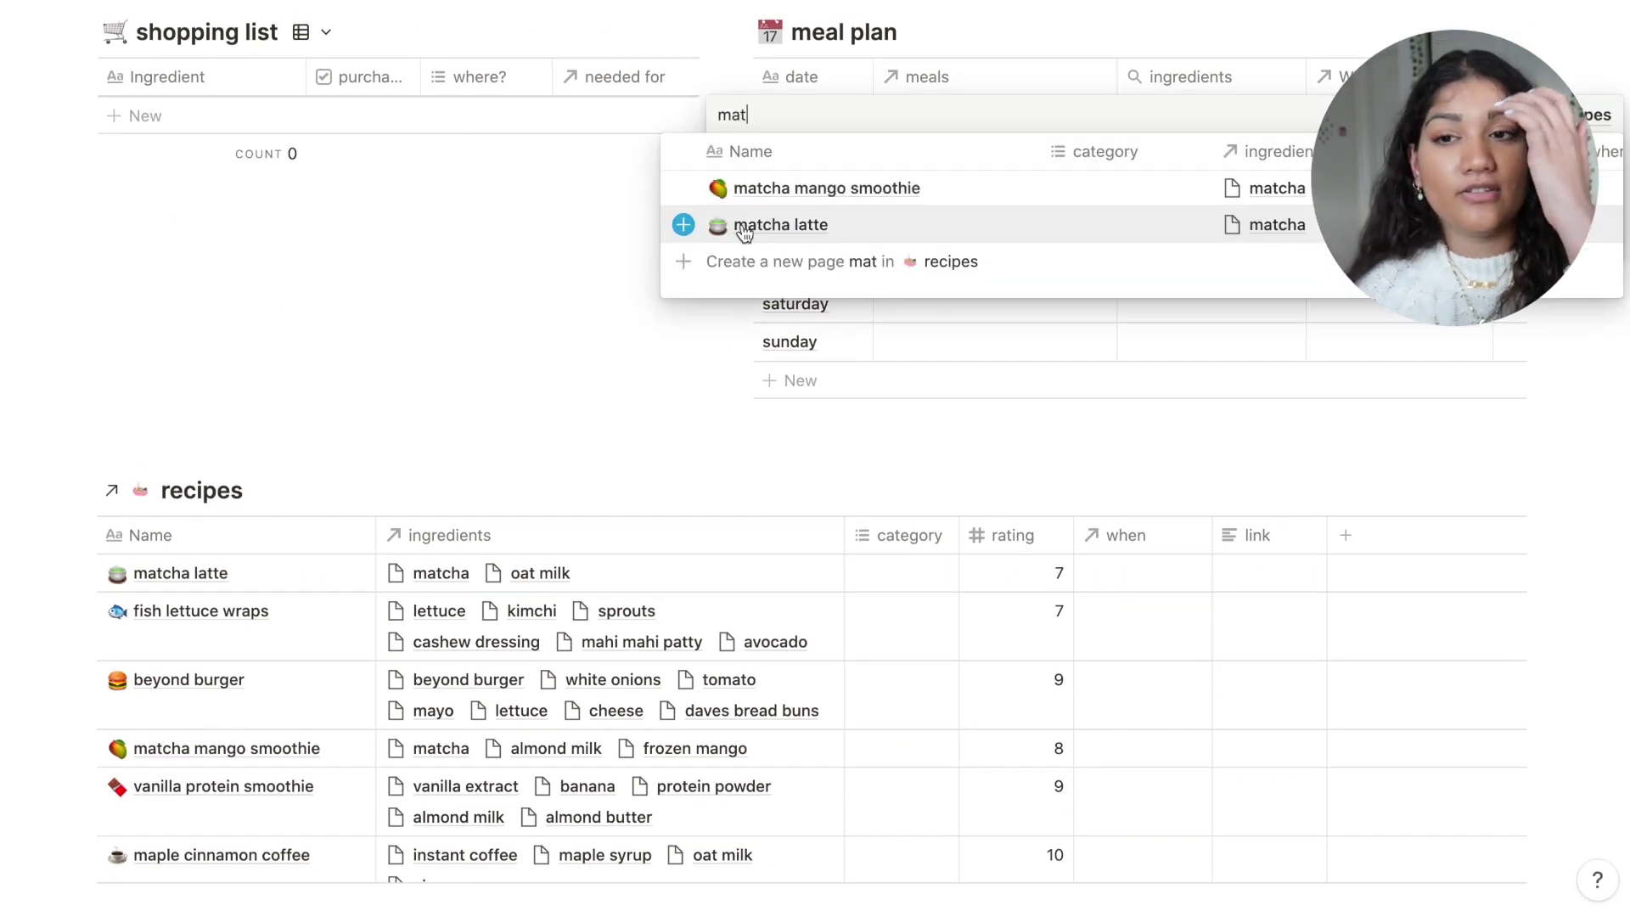
pyautogui.click(747, 224)
pyautogui.write('mapl')
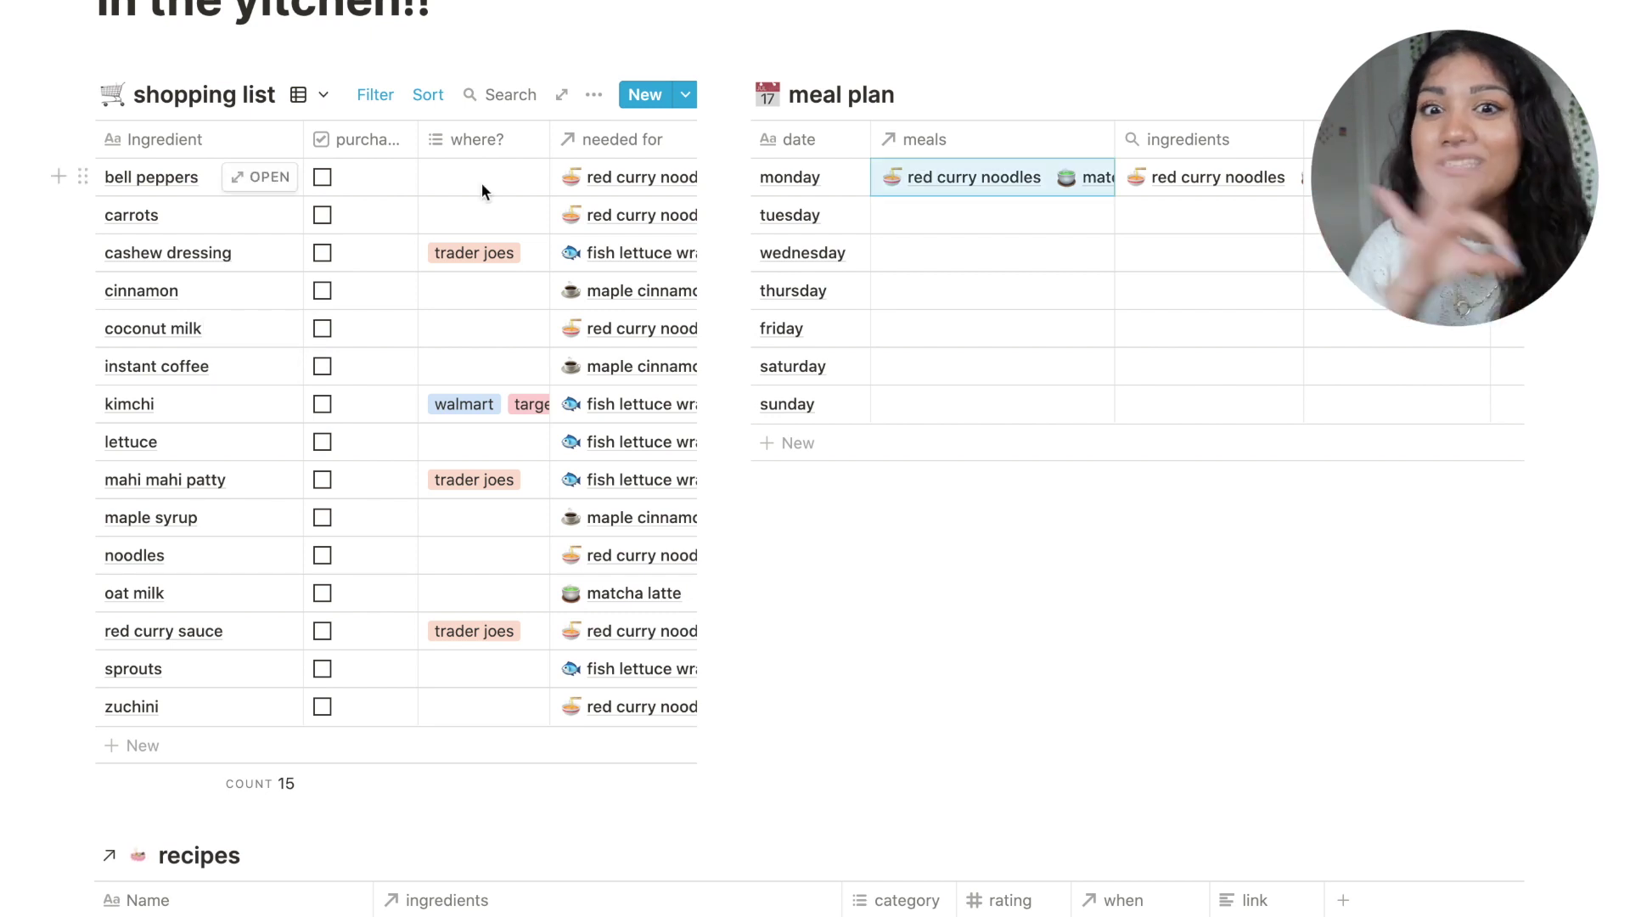
# Step: Return to my dashboard, open the "college applications" page and look over its linked pages, Key Dates and College Research
pyautogui.press('super+bracketleft')
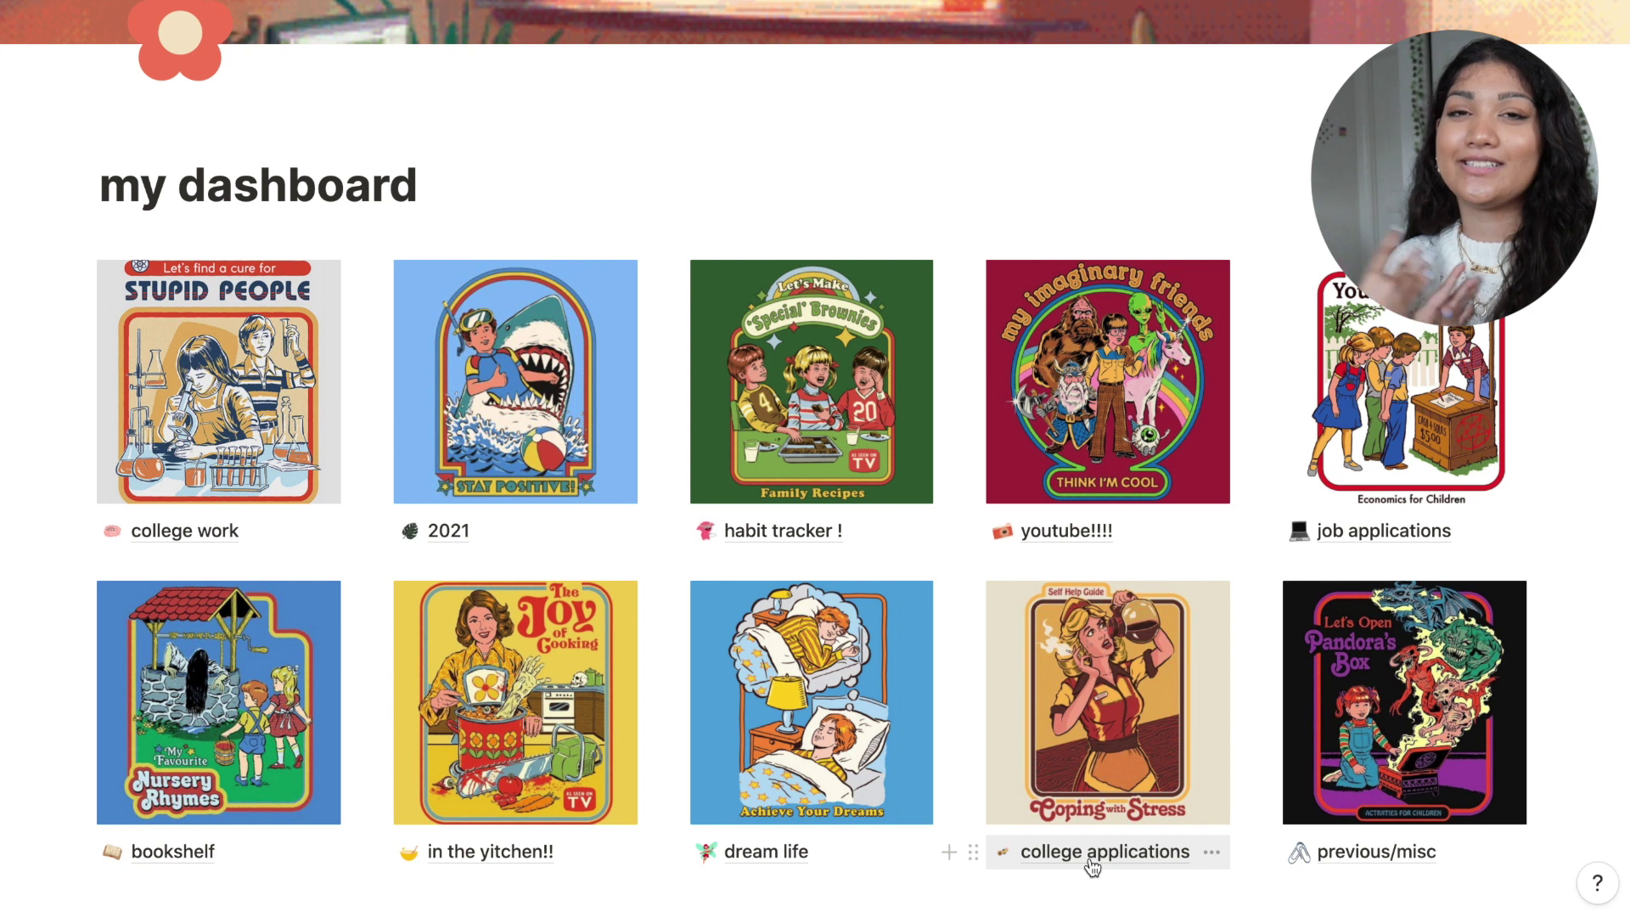
pyautogui.click(1091, 864)
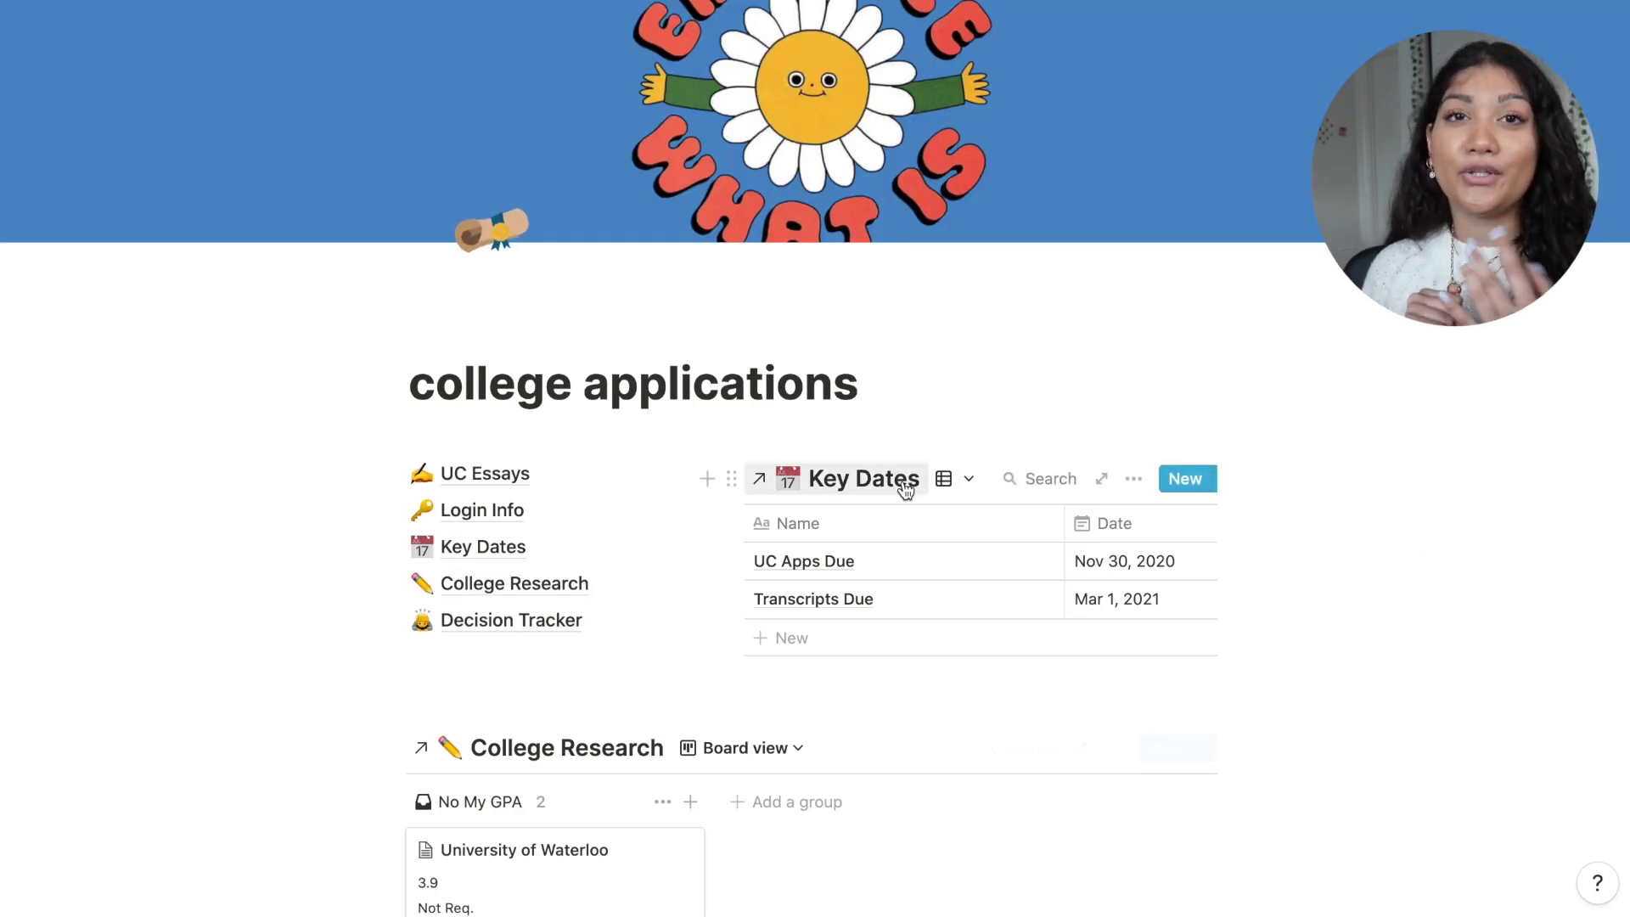
pyautogui.scroll(-3, 636, 556)
pyautogui.scroll(-1, 634, 547)
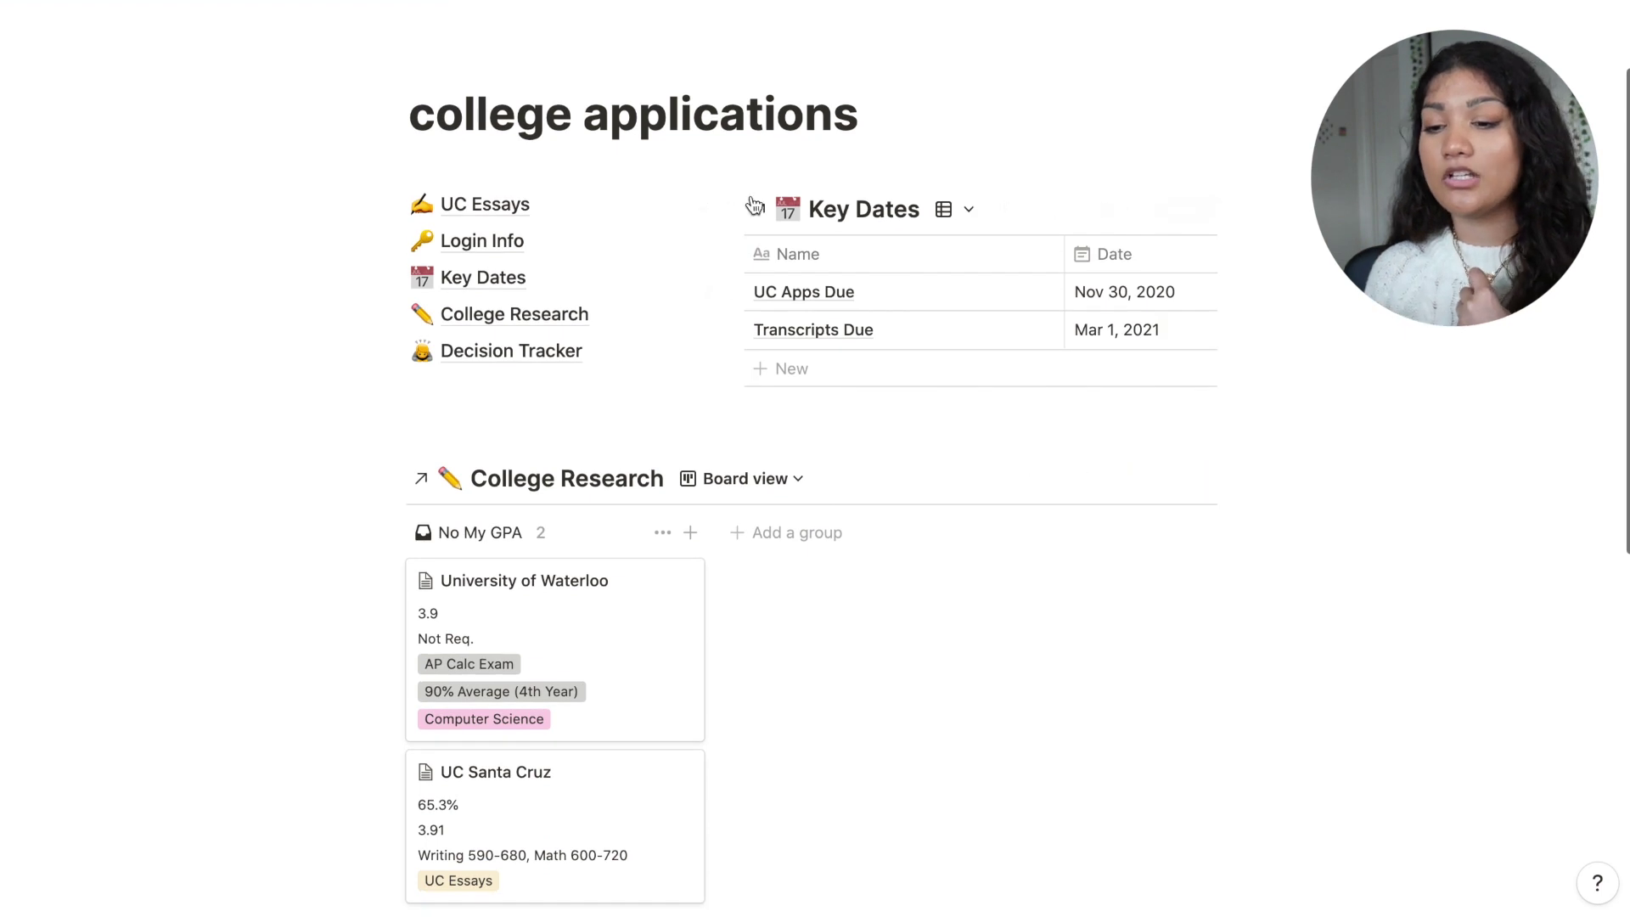
pyautogui.scroll(1, 554, 387)
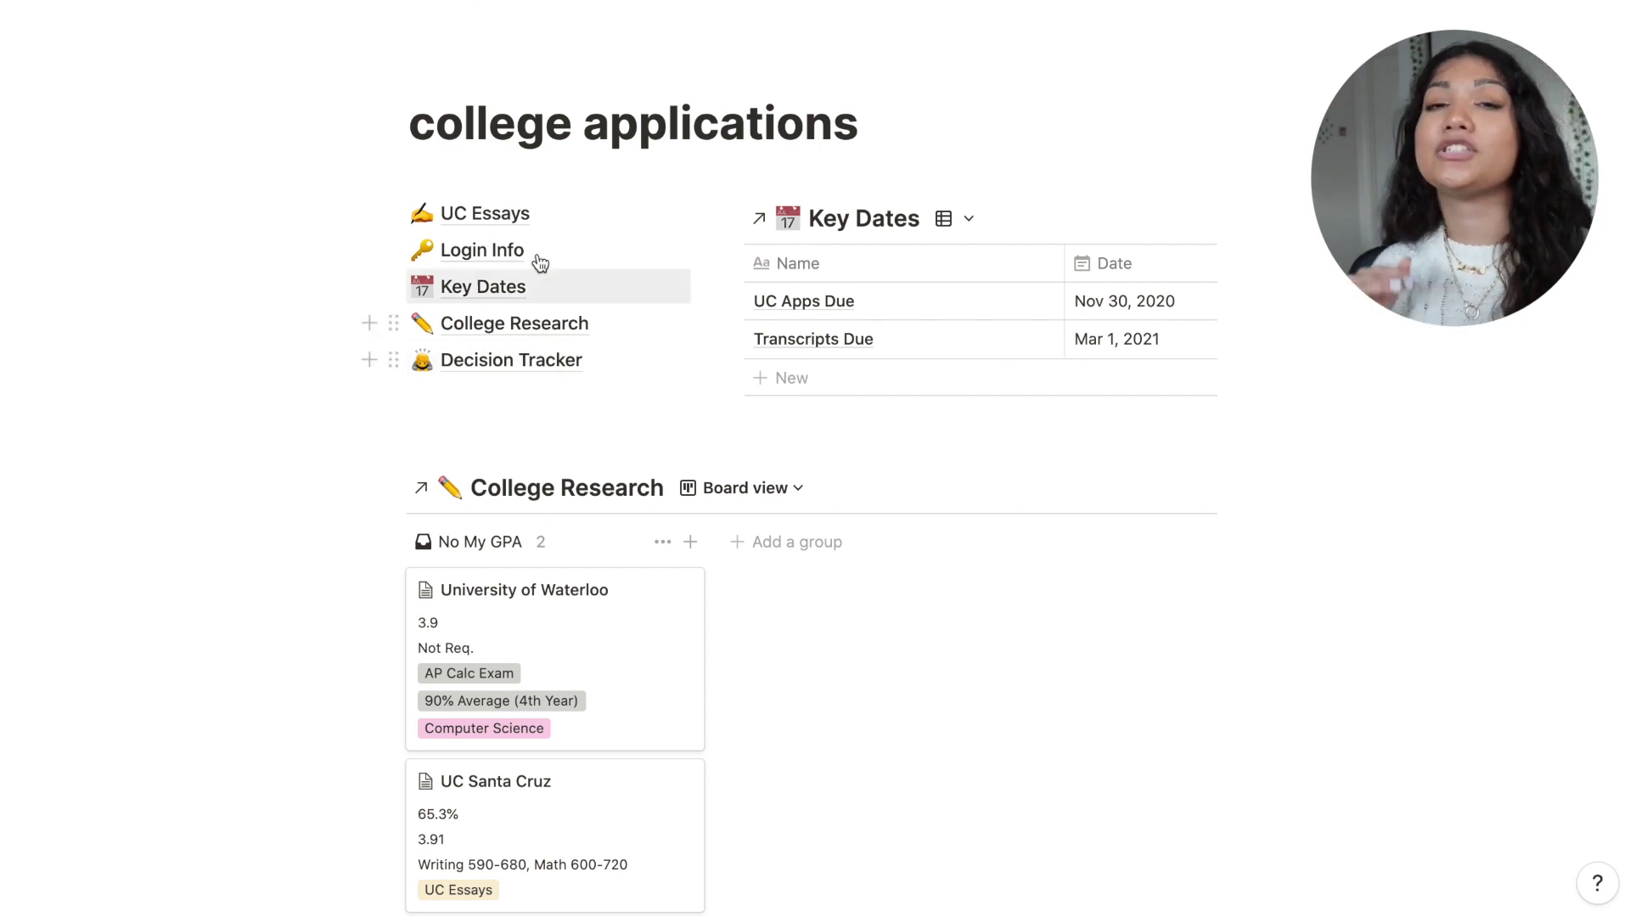
pyautogui.scroll(-9, 552, 438)
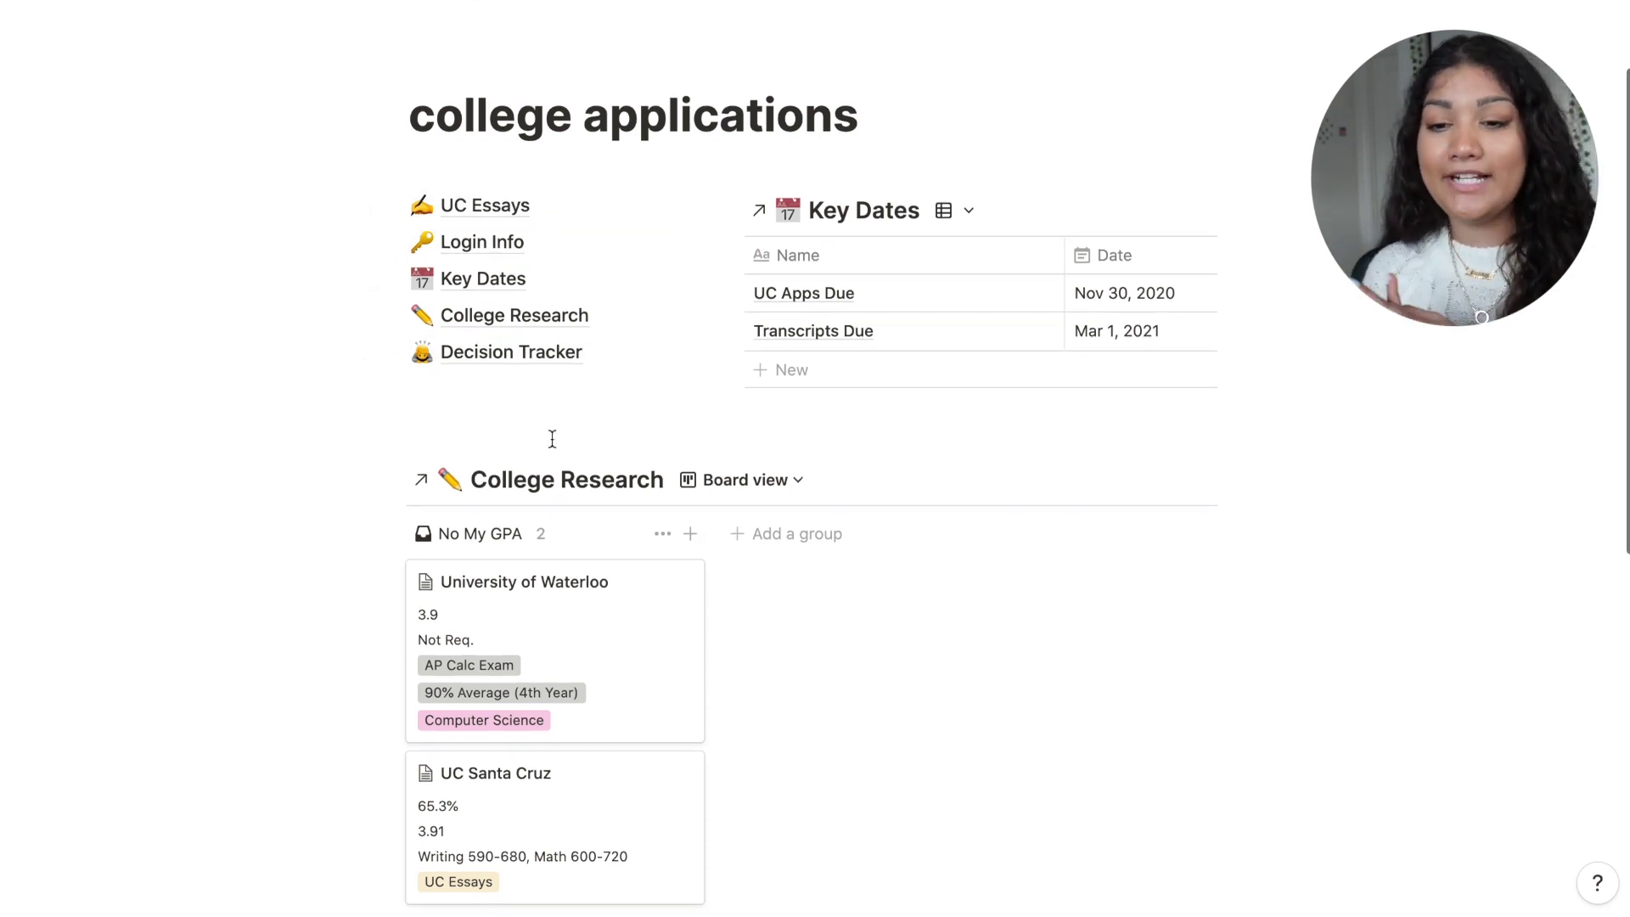
pyautogui.scroll(12, 552, 438)
pyautogui.scroll(-3, 552, 438)
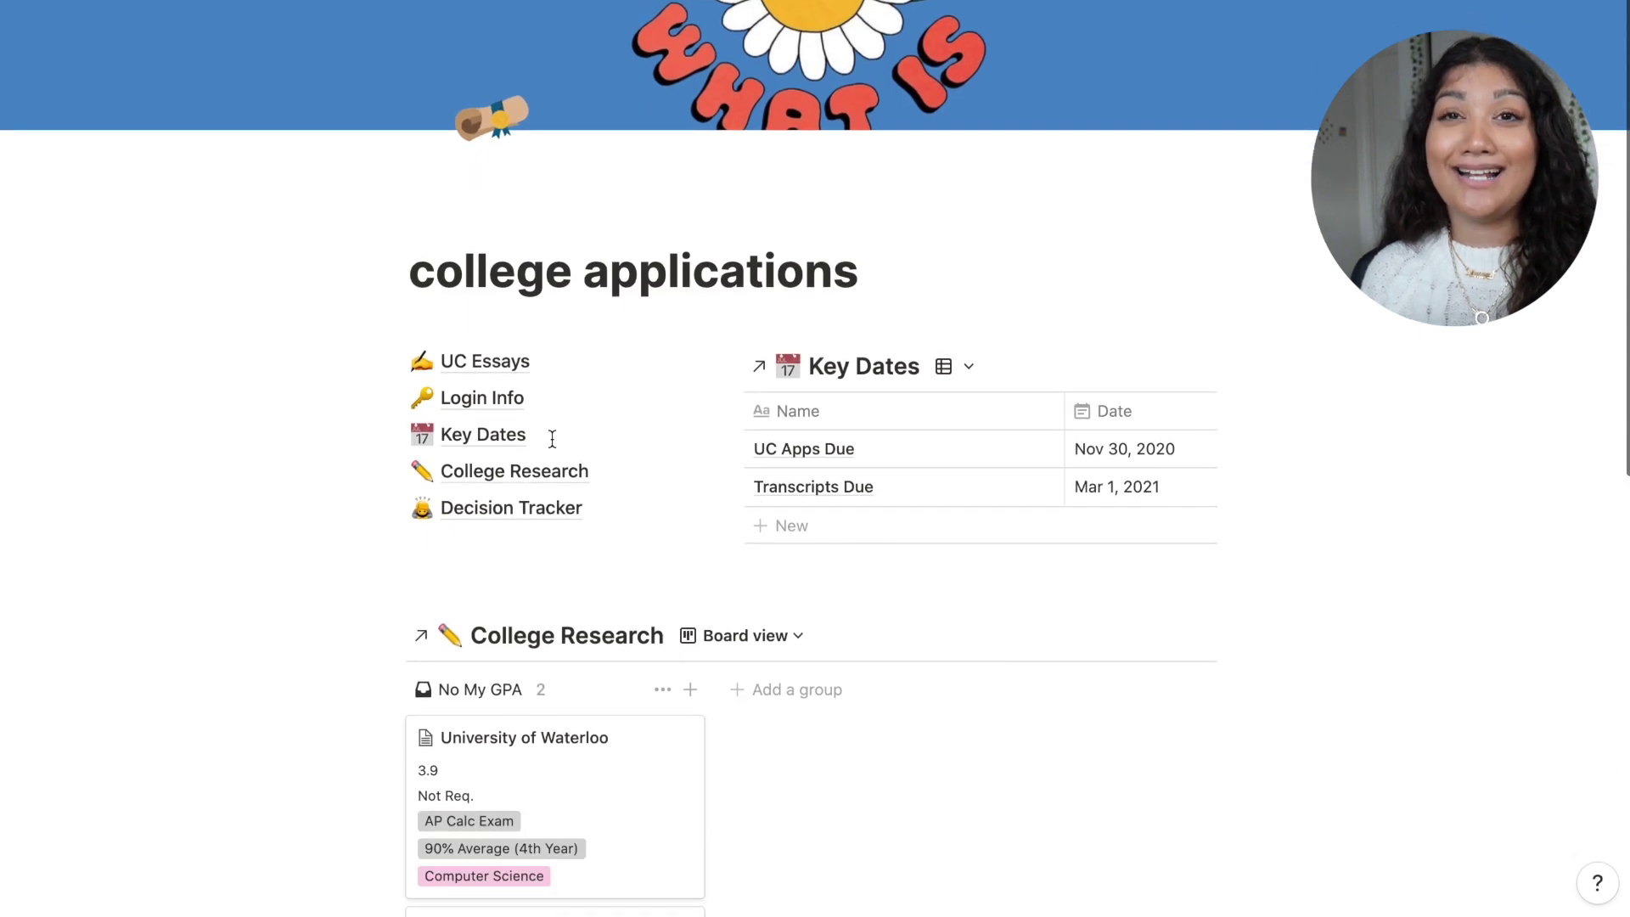
# Step: View the UC Essays page and the Login Info page, going back to college applications after each
pyautogui.click(503, 364)
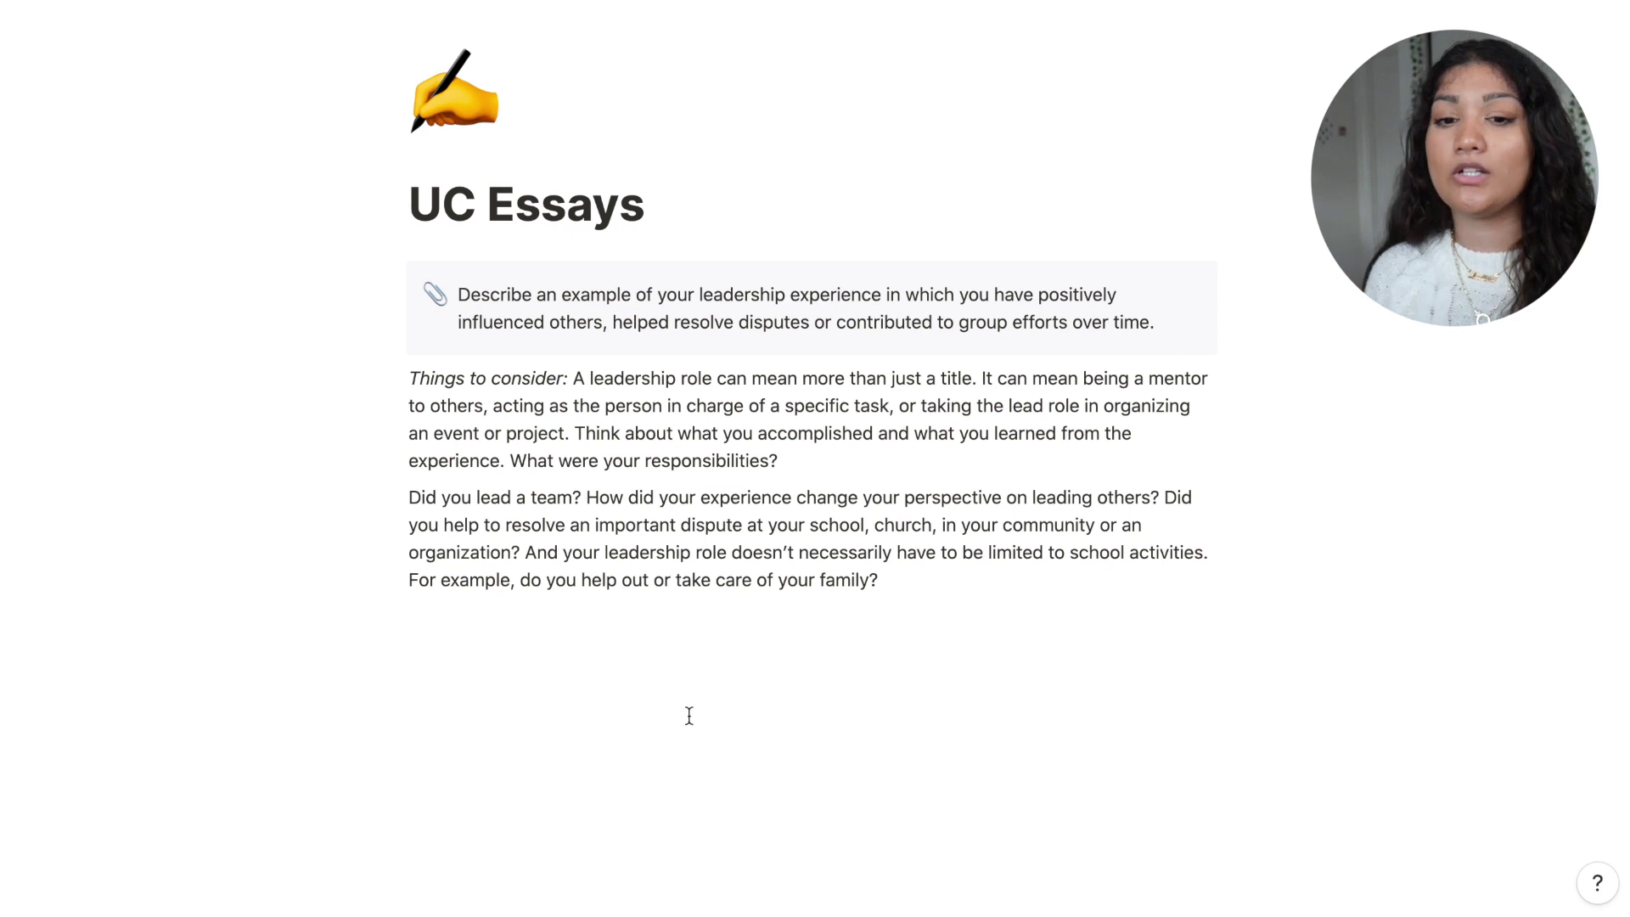
pyautogui.press('super+bracketleft')
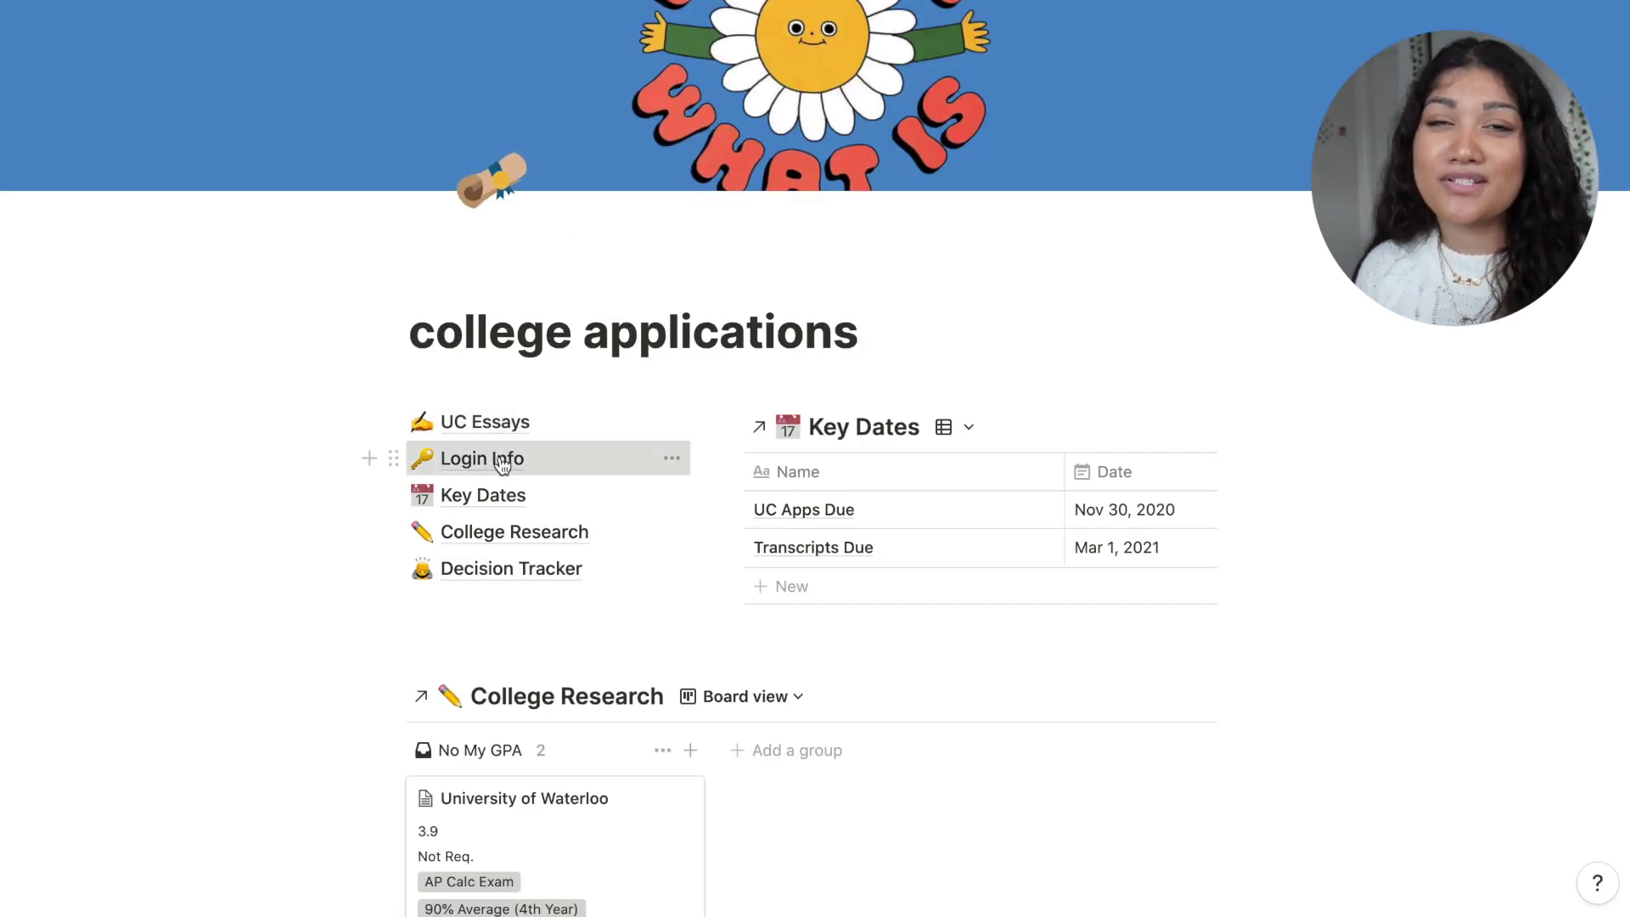
pyautogui.click(502, 457)
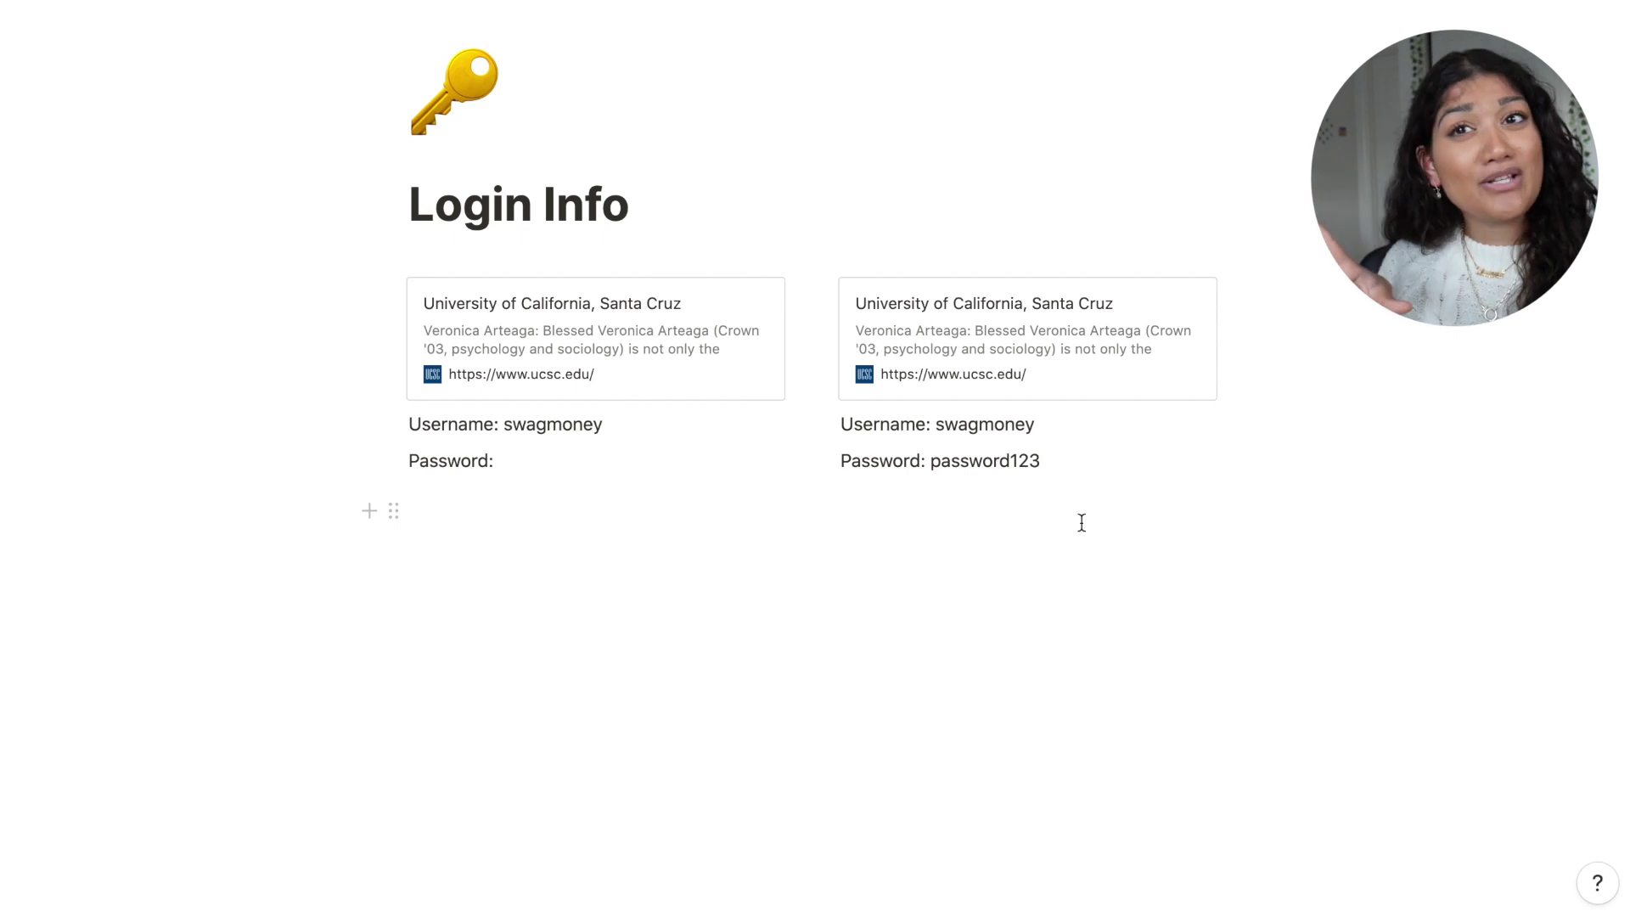
pyautogui.press('super+bracketleft')
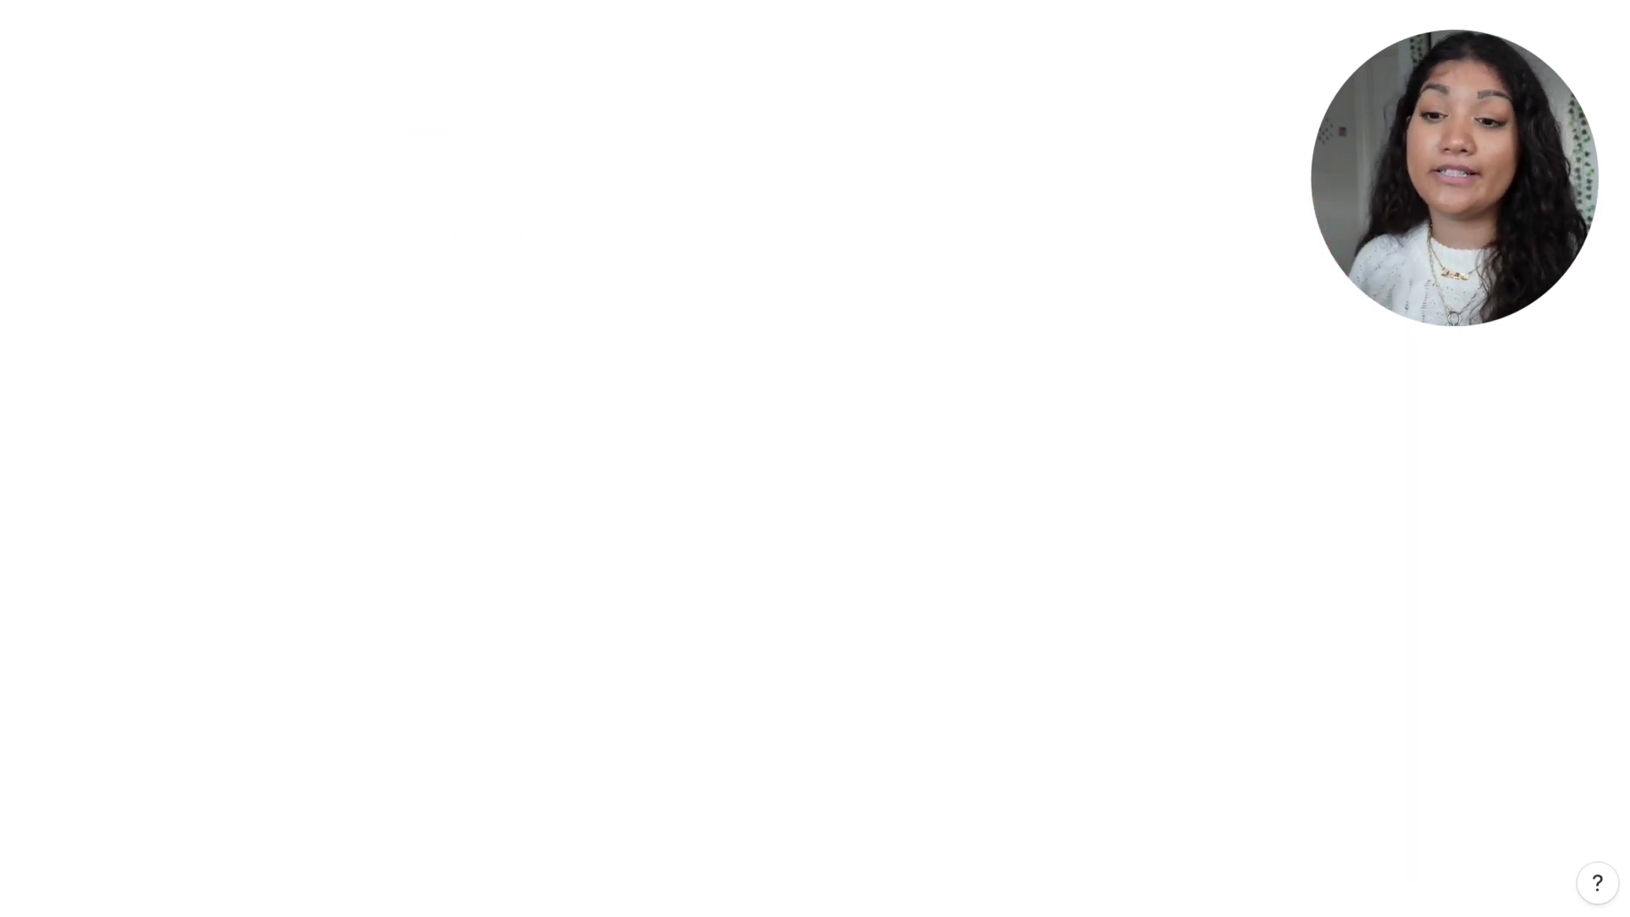
# Step: View the Key Dates calendar, return to college applications and look over the College Research board on that page
pyautogui.click(507, 548)
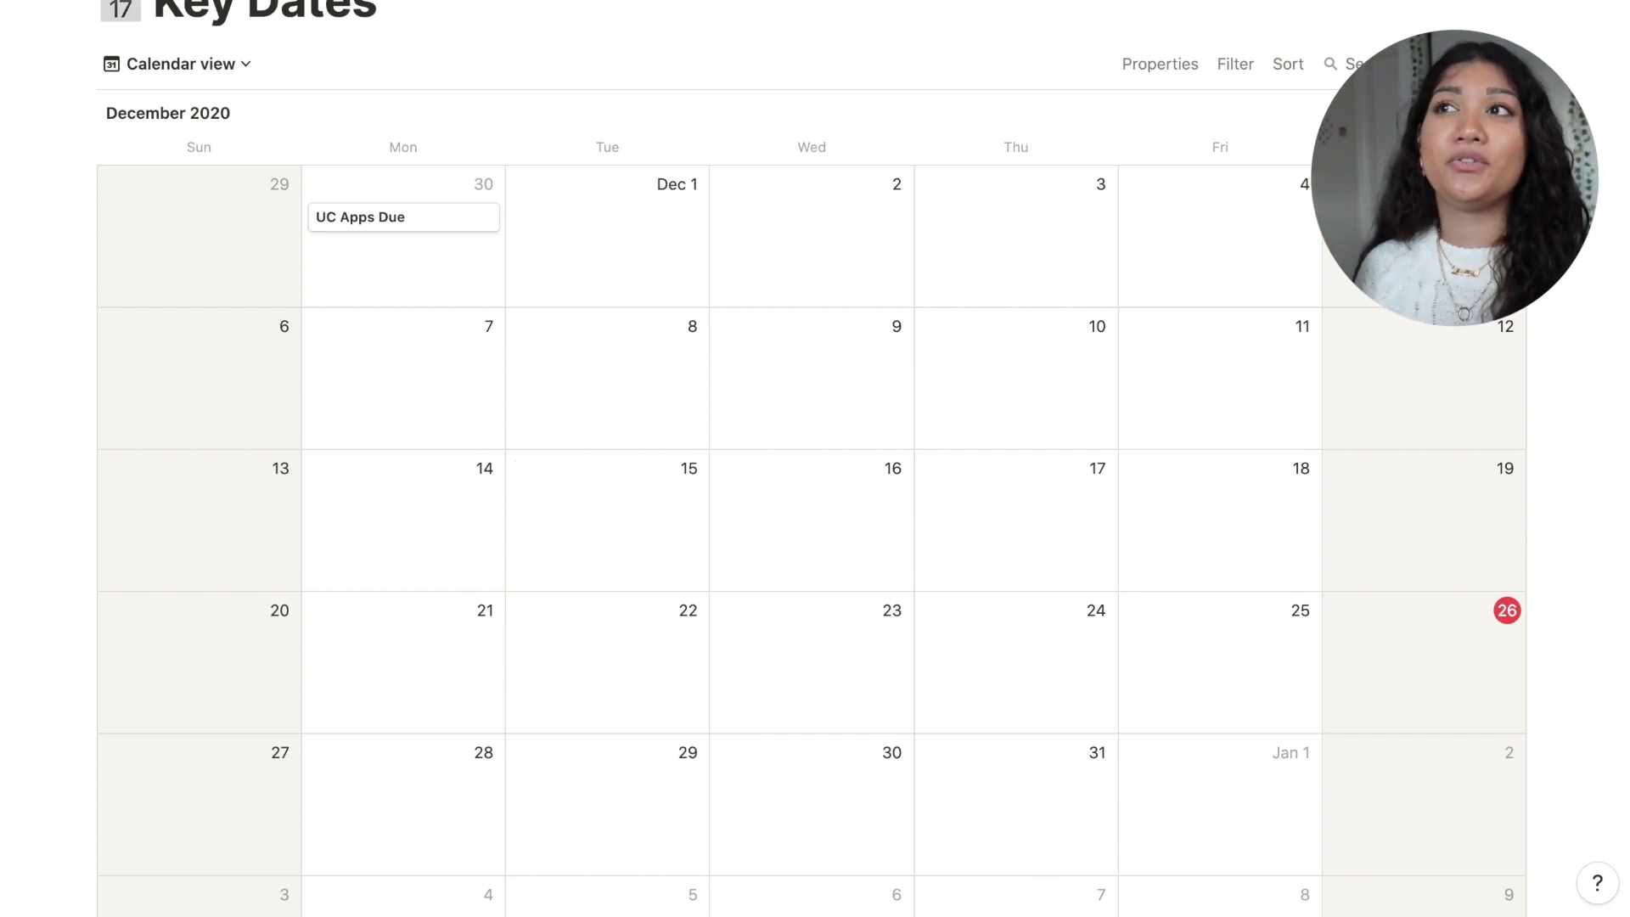
pyautogui.press('super+bracketleft')
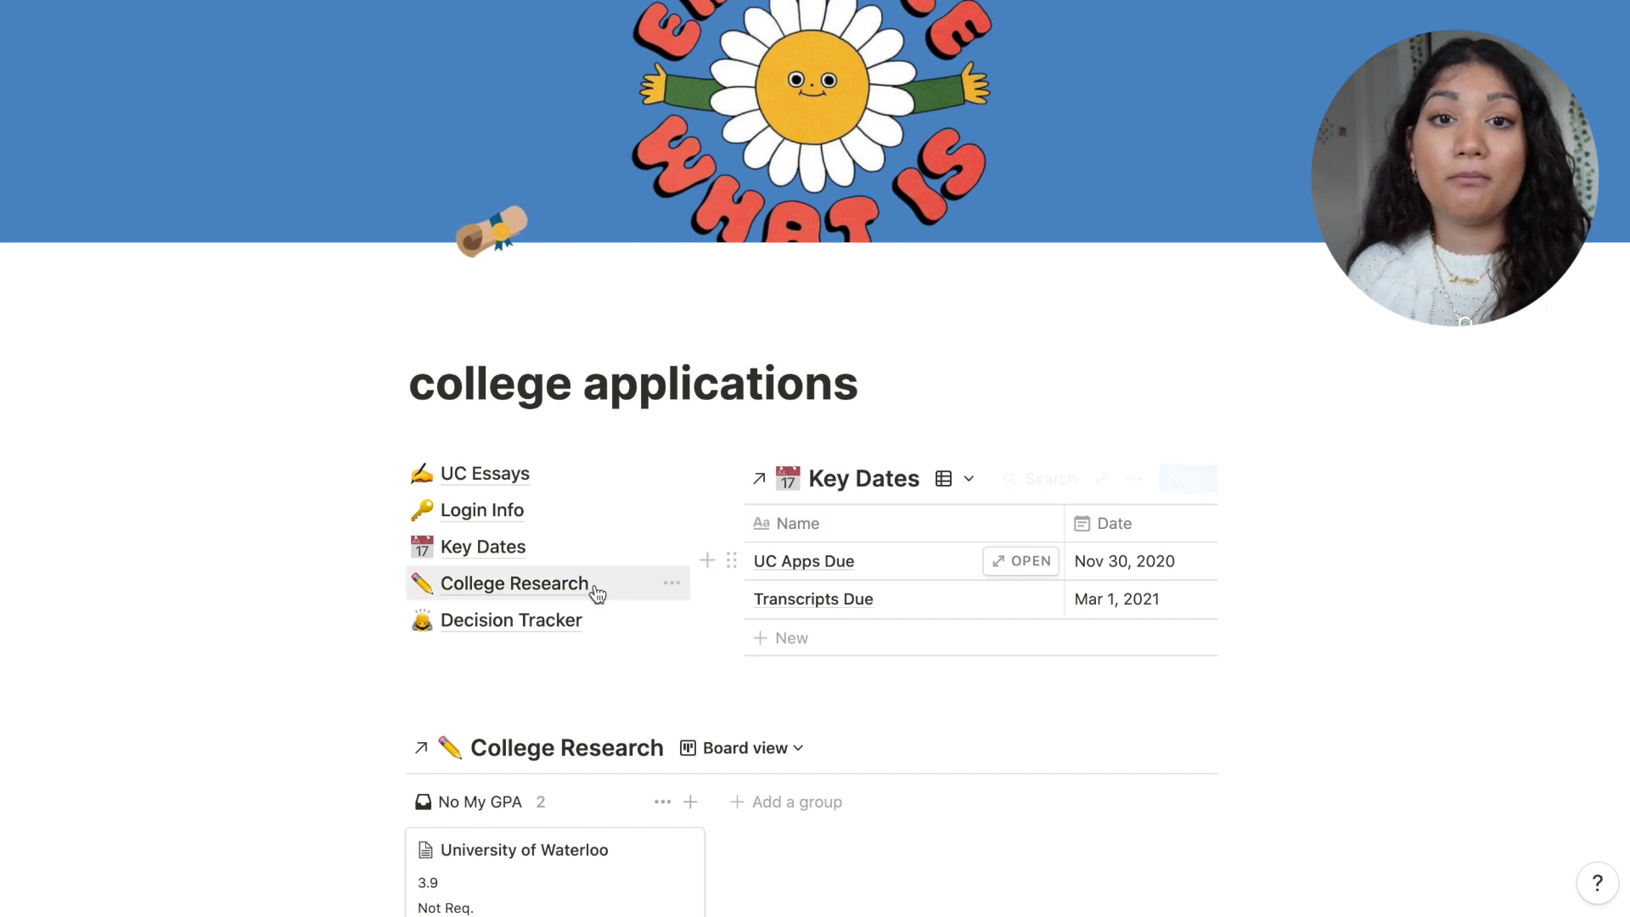
pyautogui.scroll(-5, 590, 591)
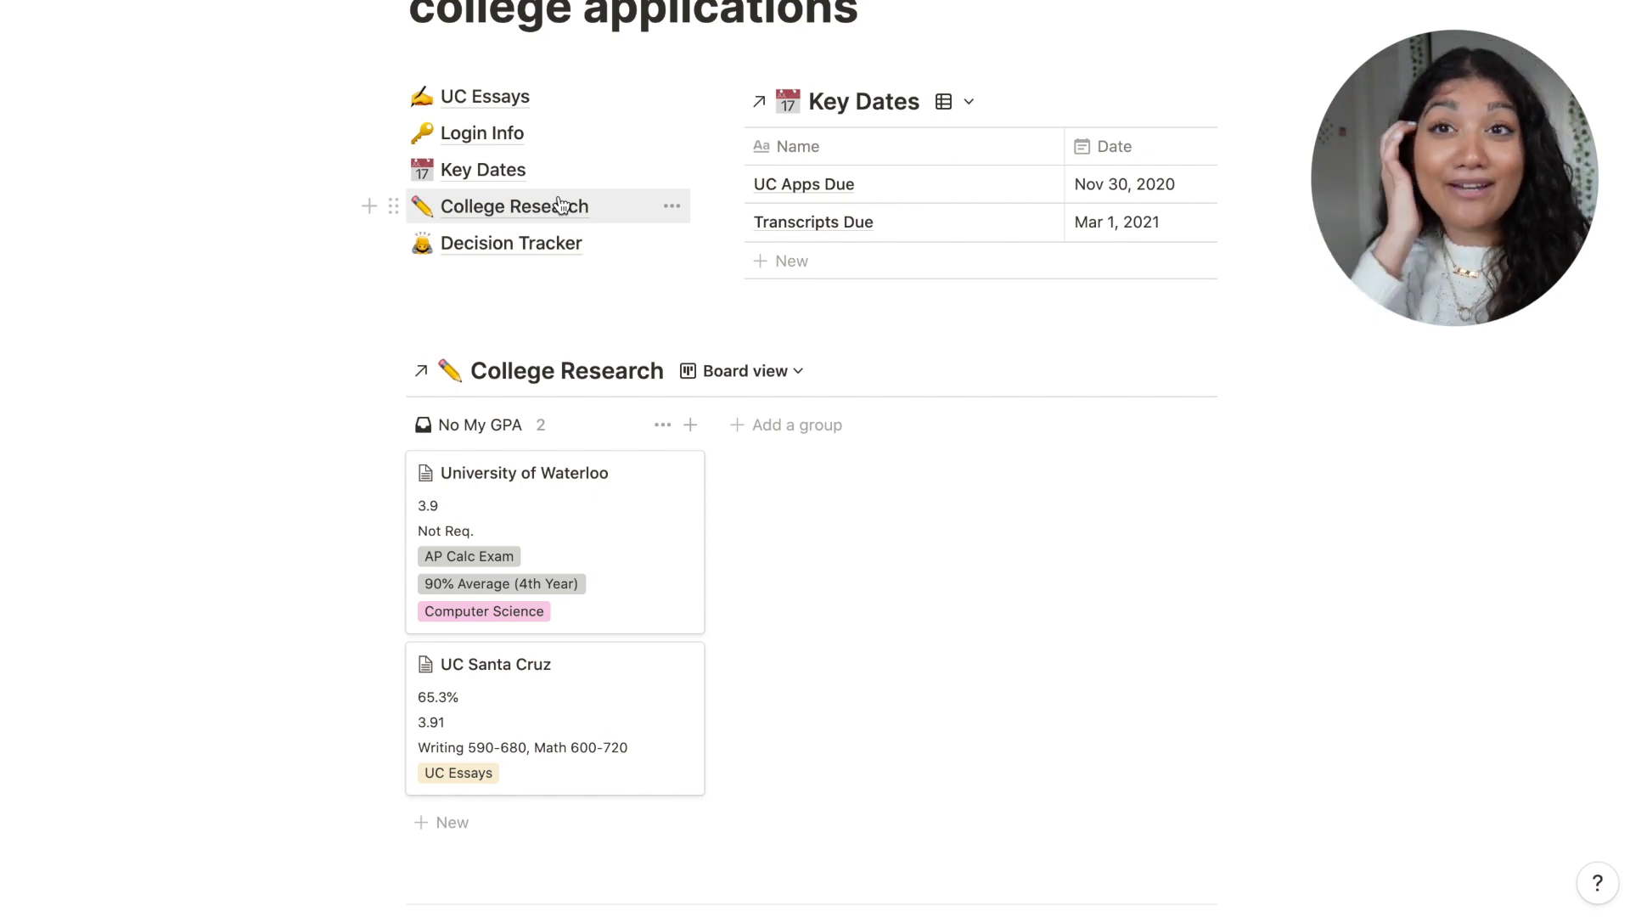
pyautogui.scroll(-1, 561, 205)
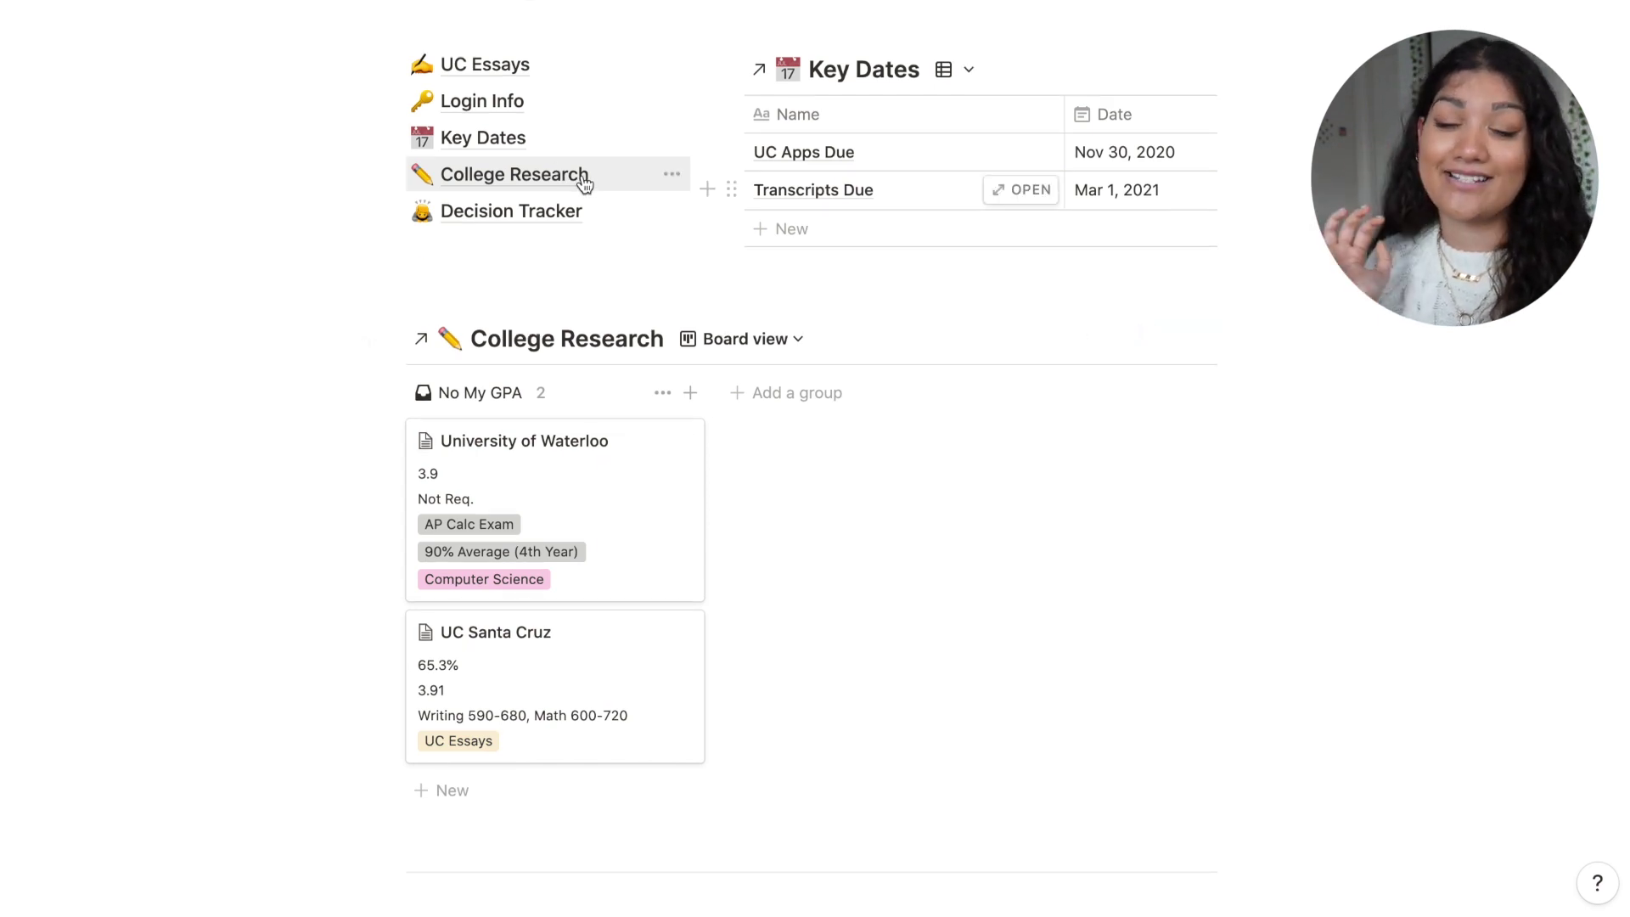
# Step: Open the College Research page and switch it from the gallery to the Table view
pyautogui.click(509, 176)
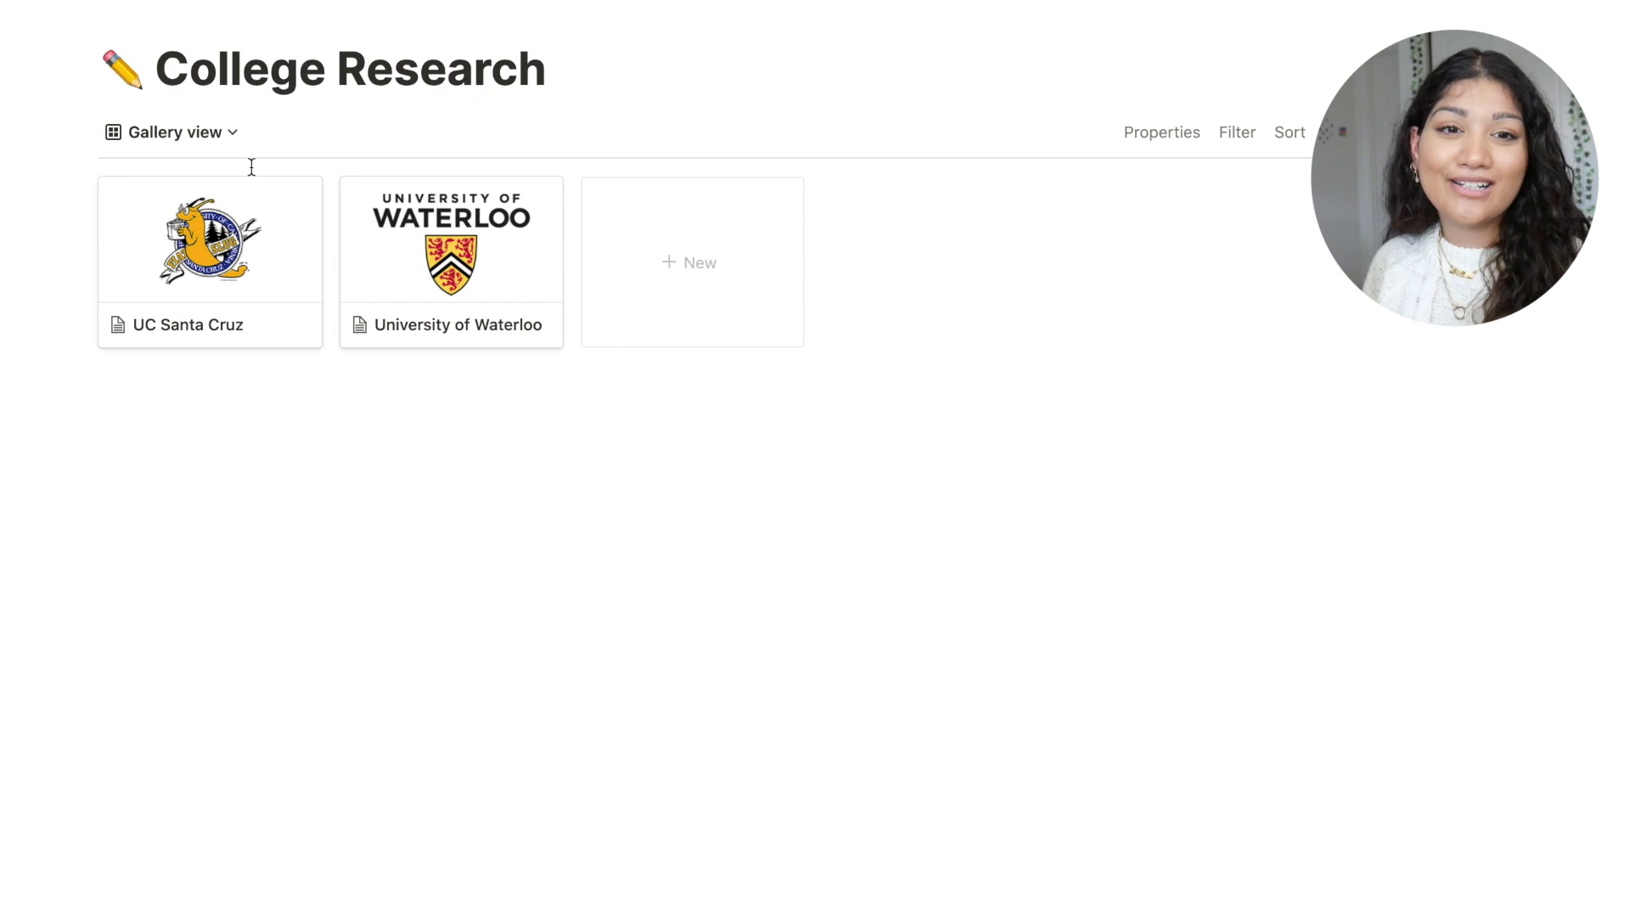
pyautogui.click(204, 135)
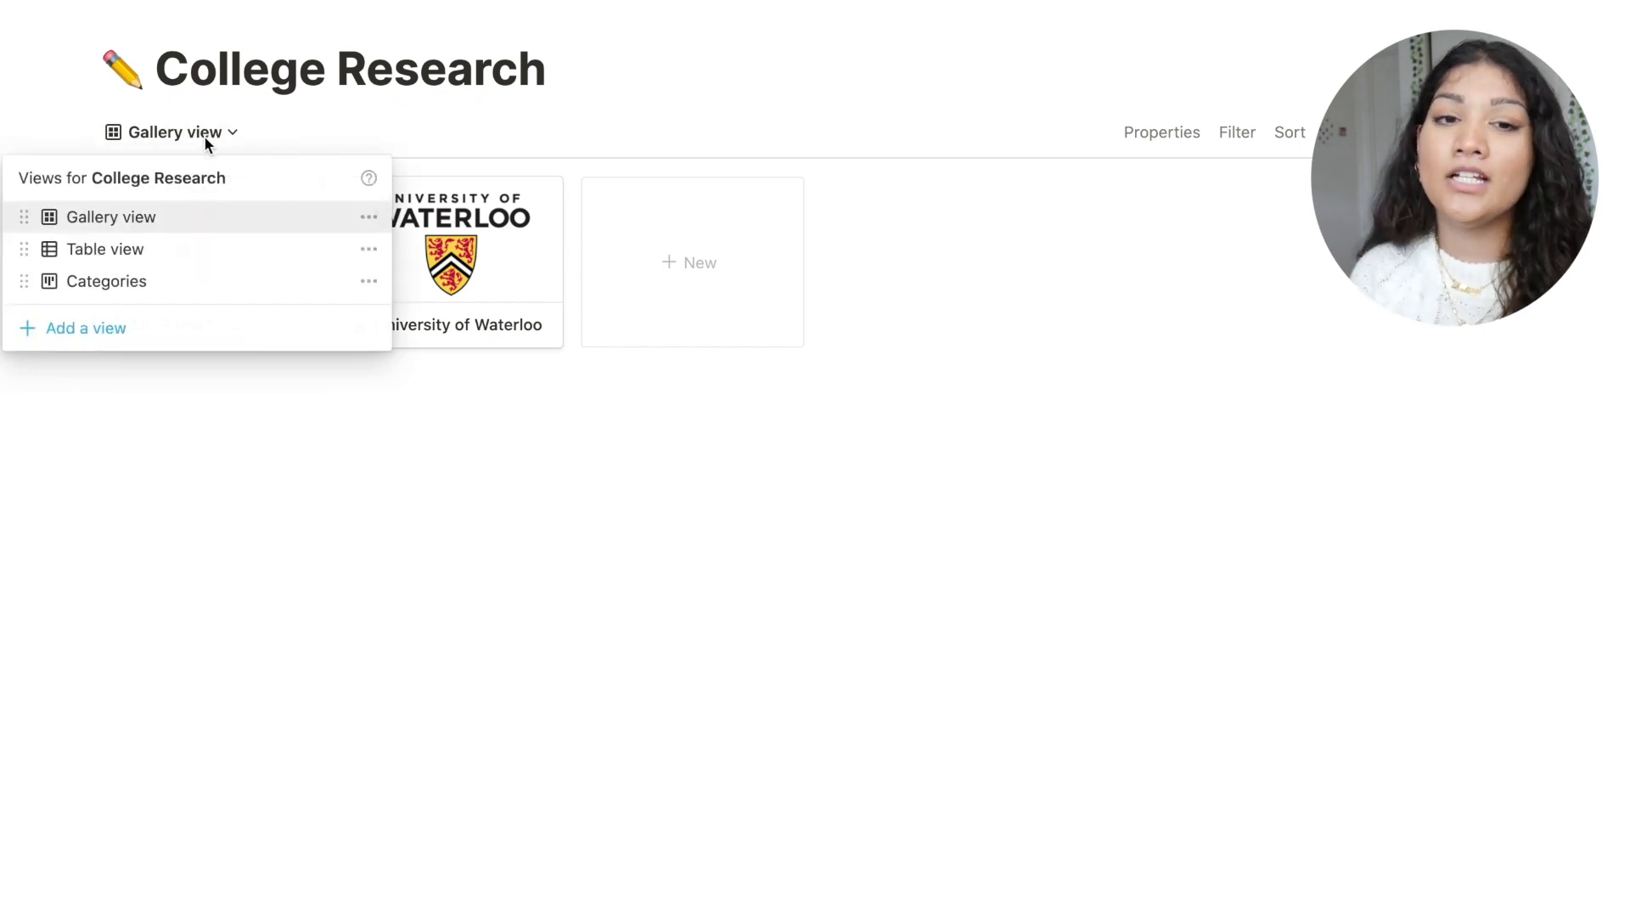
pyautogui.click(170, 249)
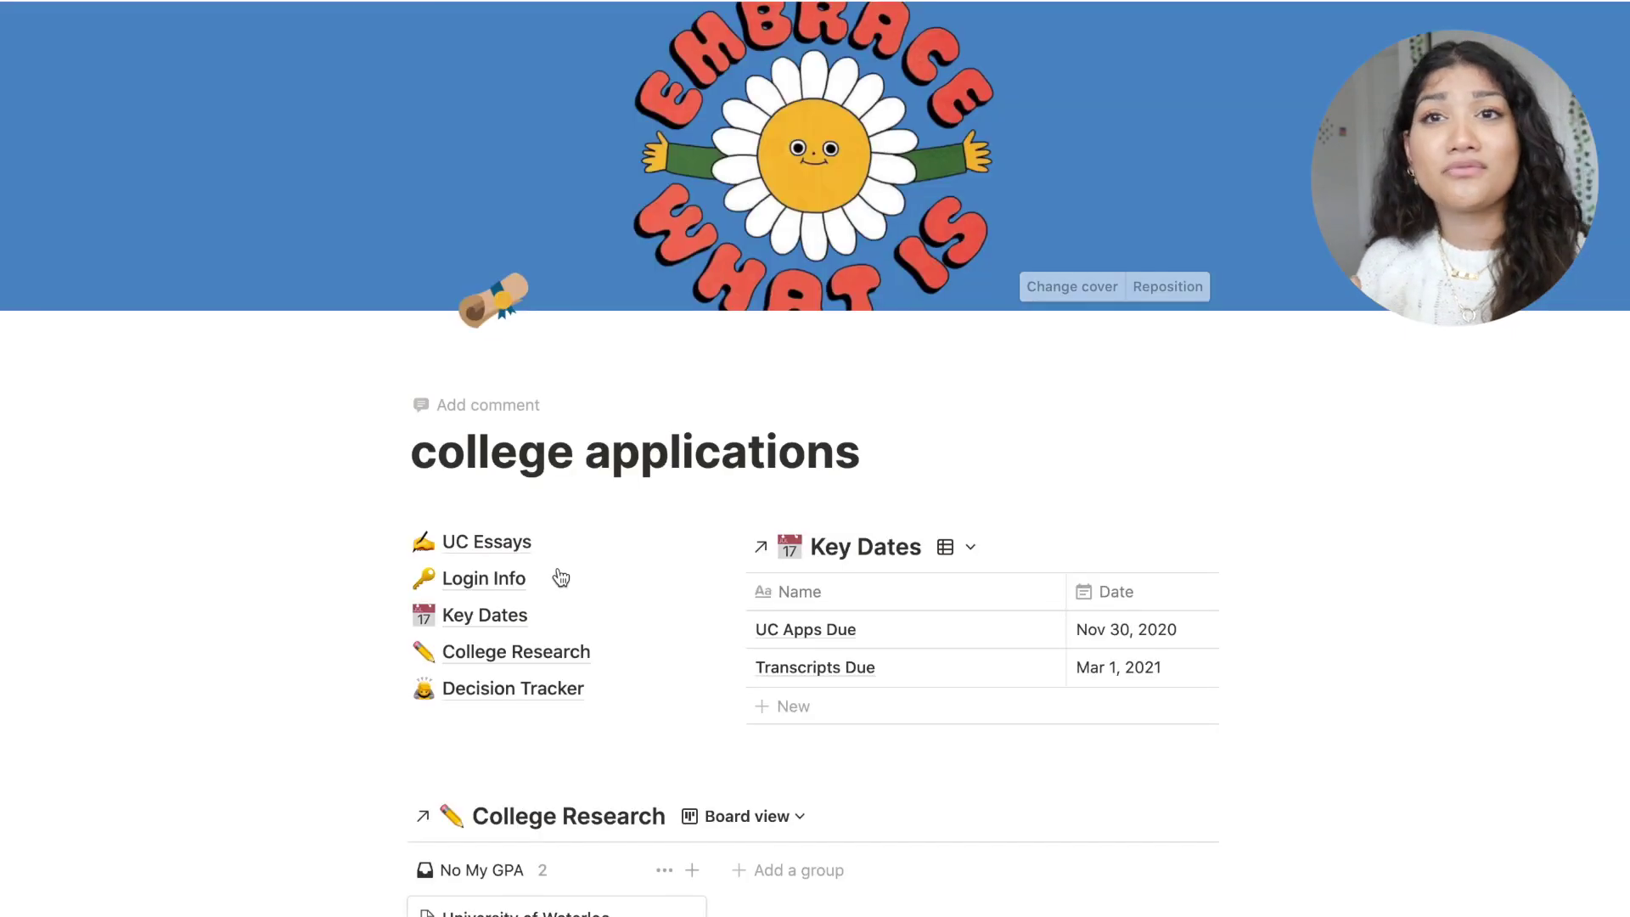
# Step: Look over the Decision Tracker table on the college applications page, including the UC Santa Cruz application's stage
pyautogui.scroll(-10, 557, 569)
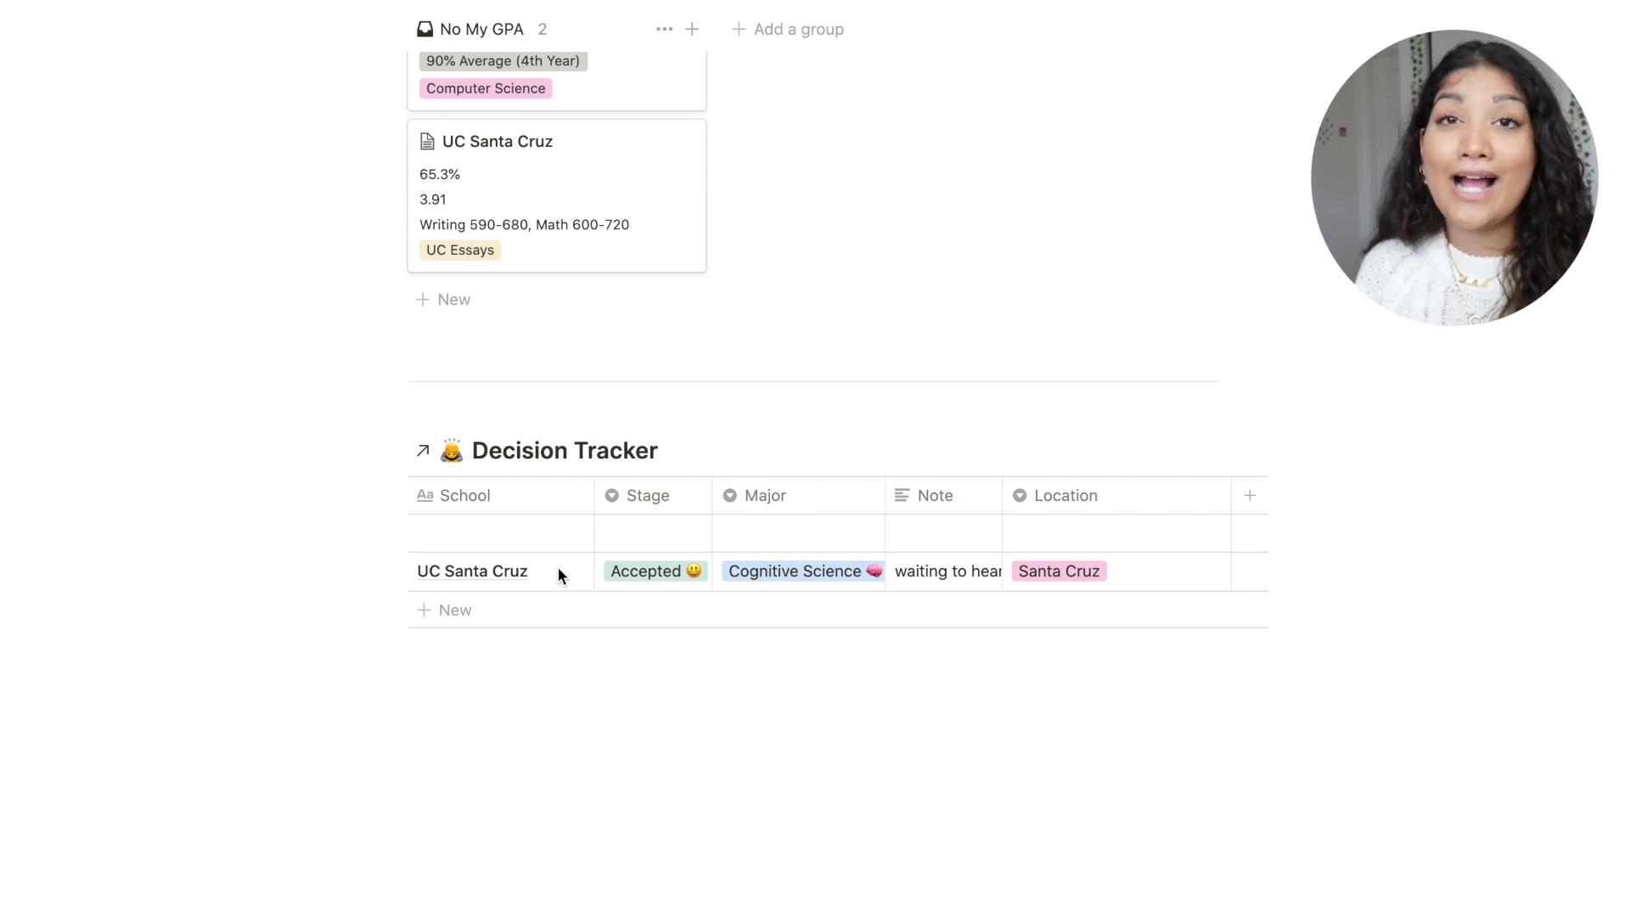
pyautogui.click(604, 567)
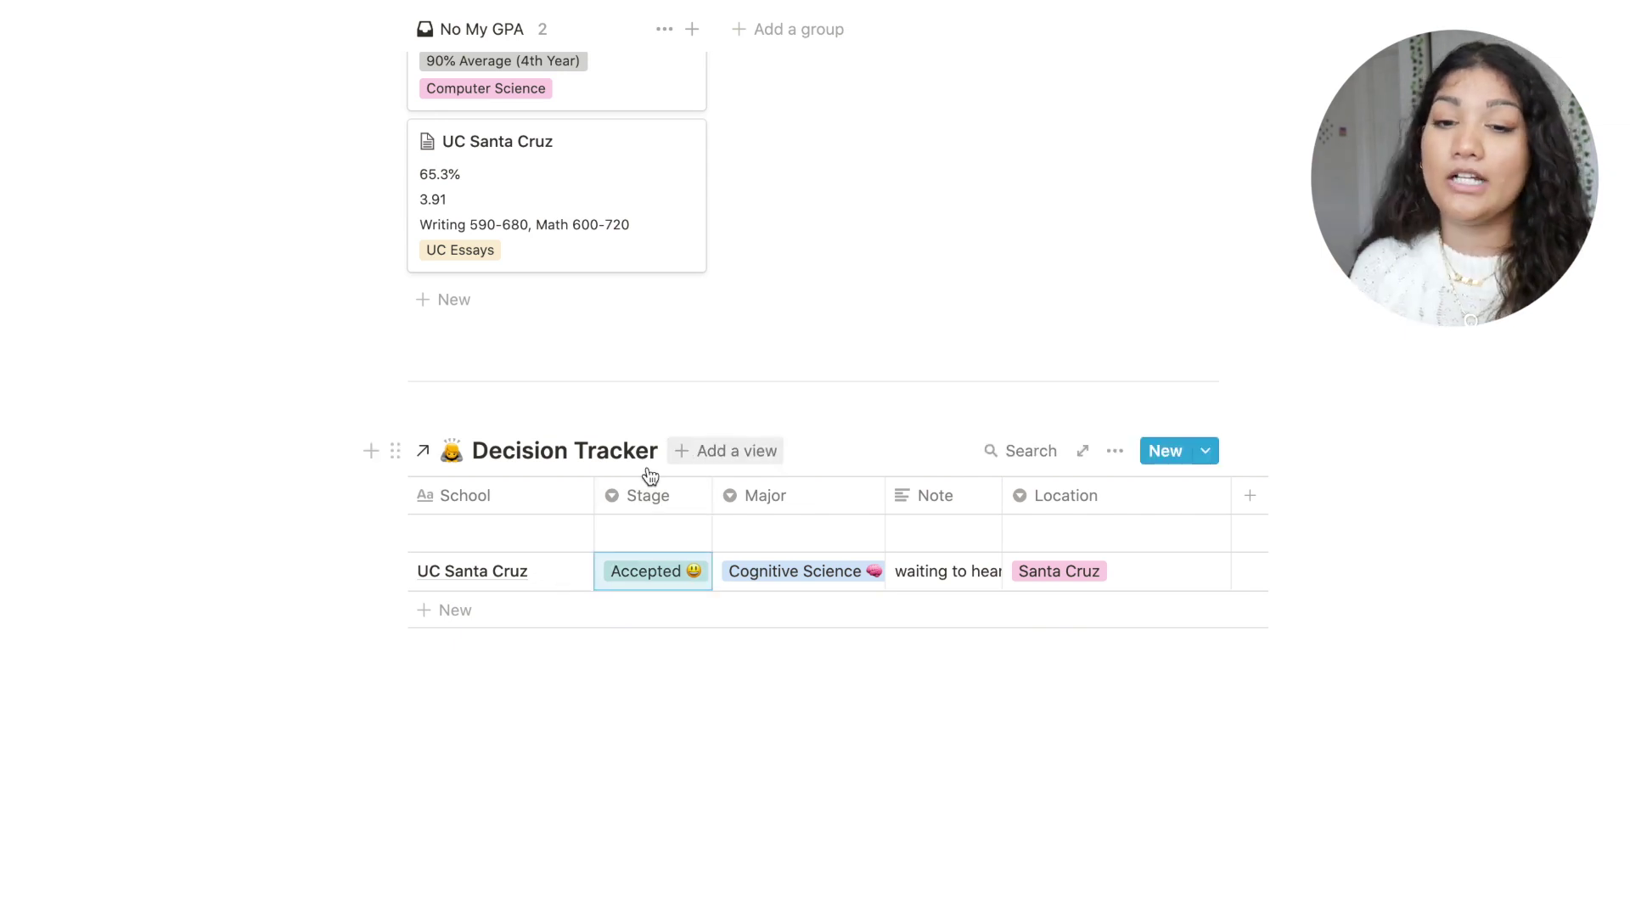
pyautogui.scroll(10, 544, 458)
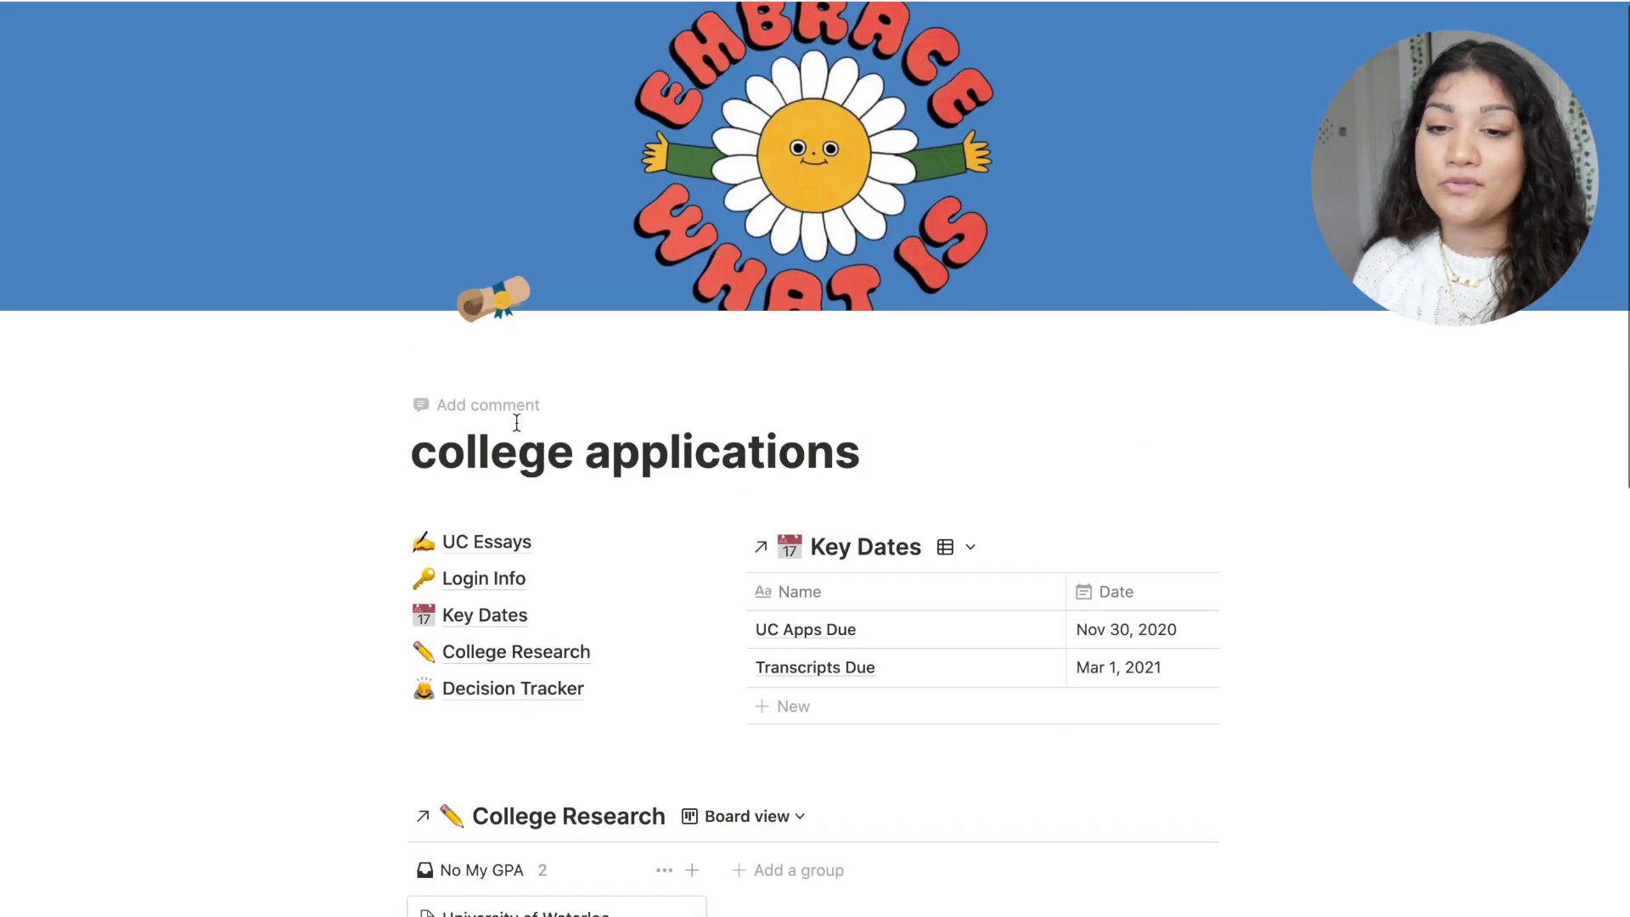
# Step: Open the Decision Tracker page, view All Applications and Filtered Applications, and go back to college applications
pyautogui.click(489, 684)
pyautogui.click(293, 132)
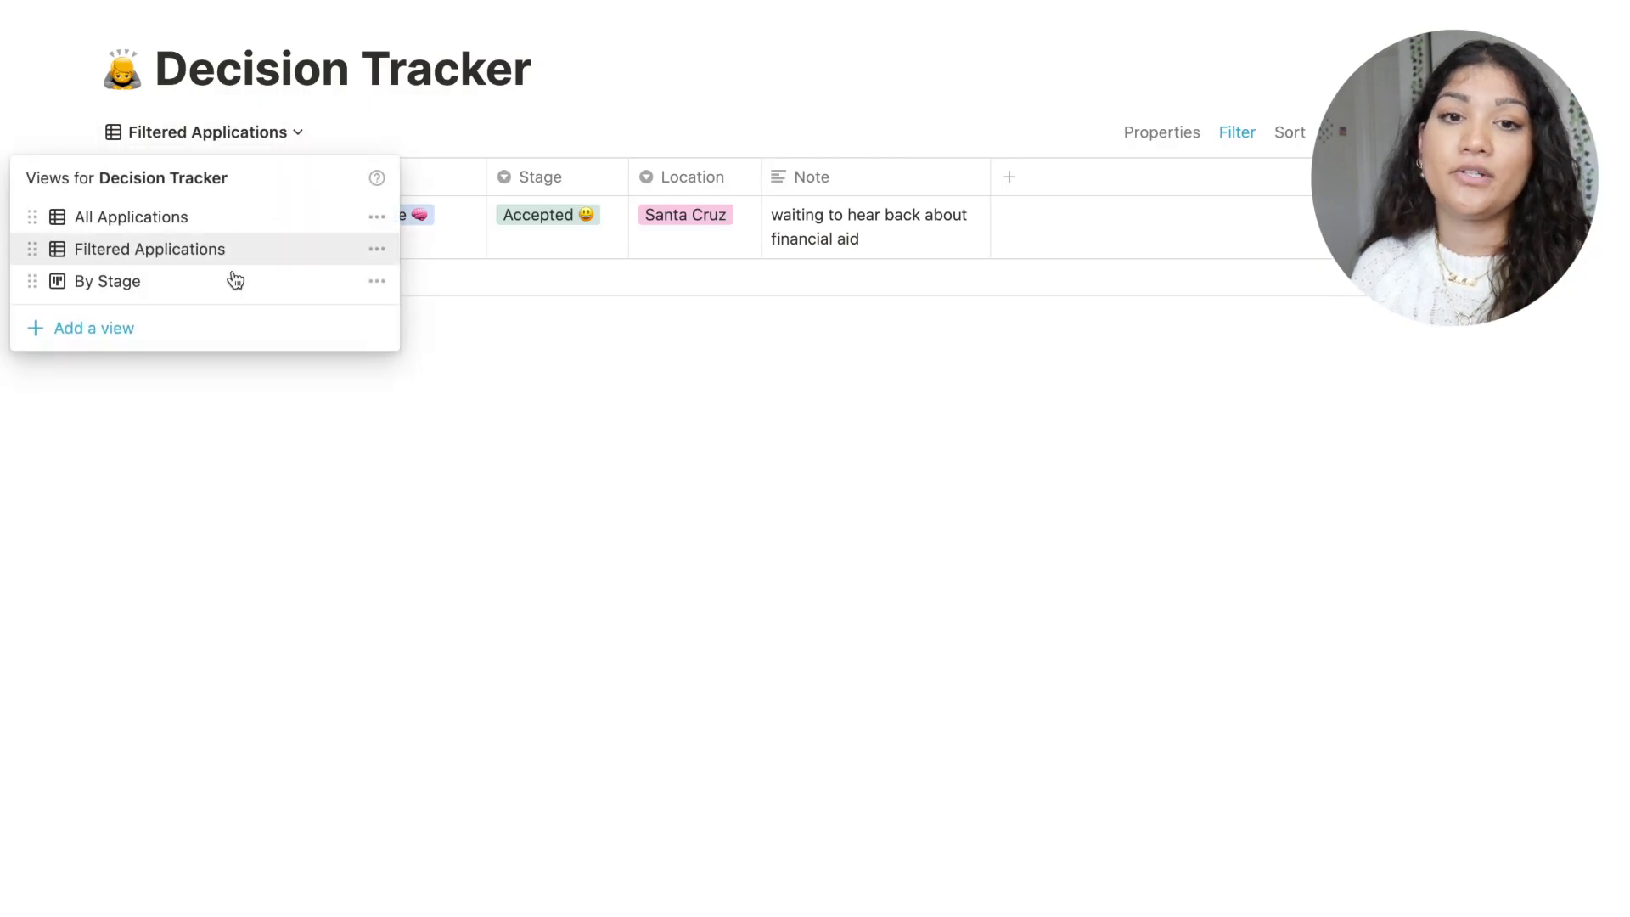
pyautogui.click(206, 218)
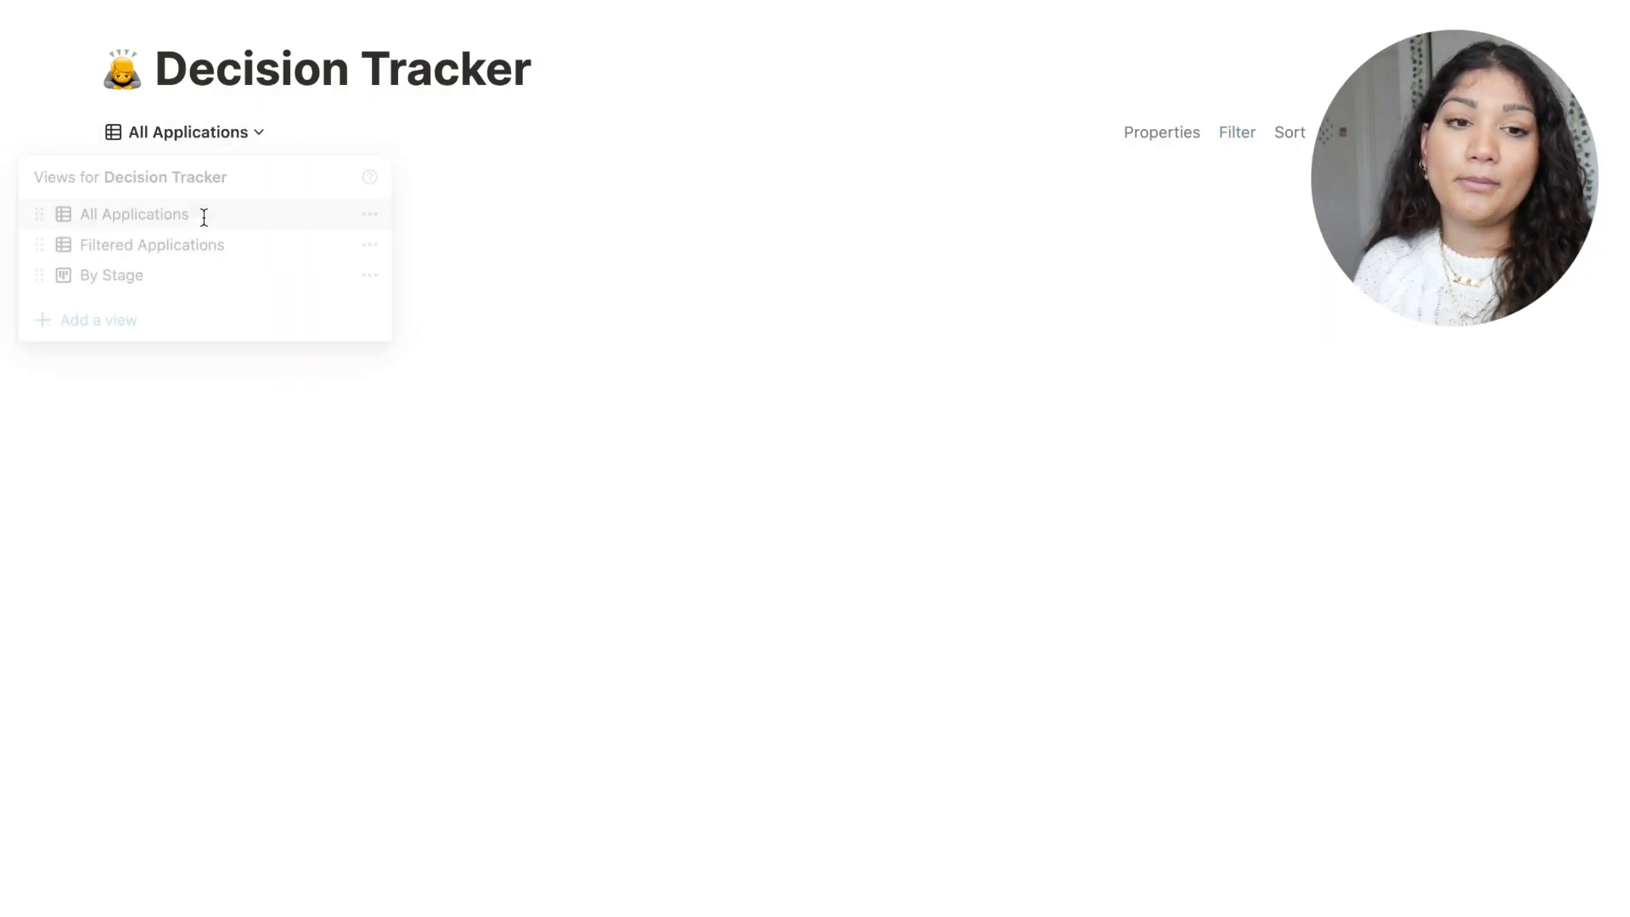
pyautogui.click(200, 141)
pyautogui.click(180, 248)
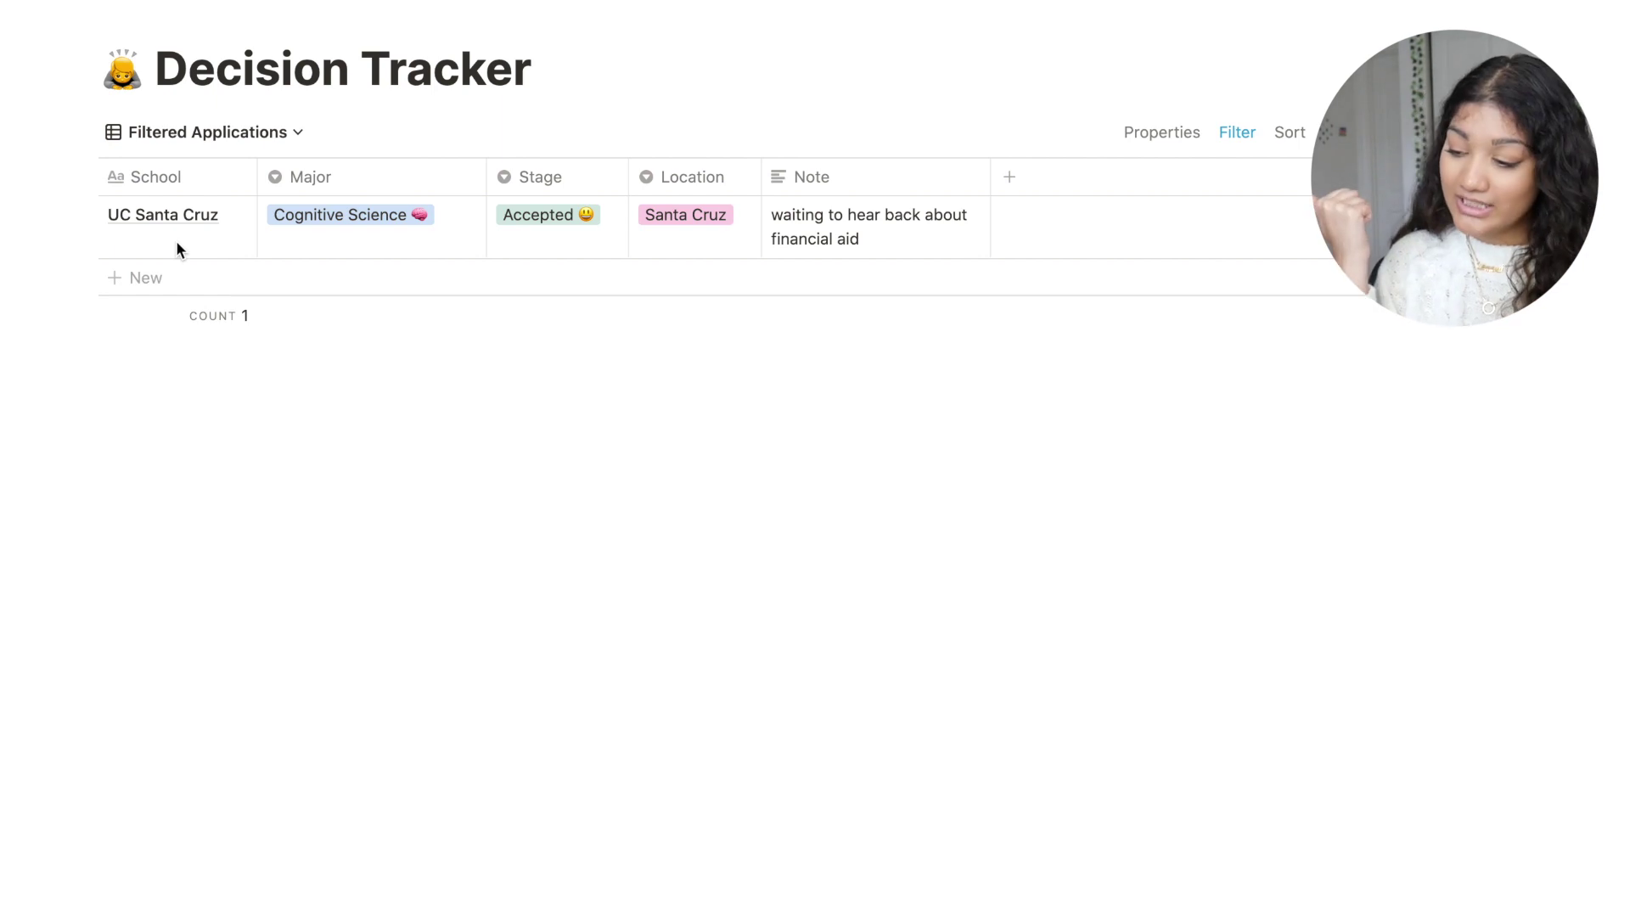
pyautogui.click(204, 11)
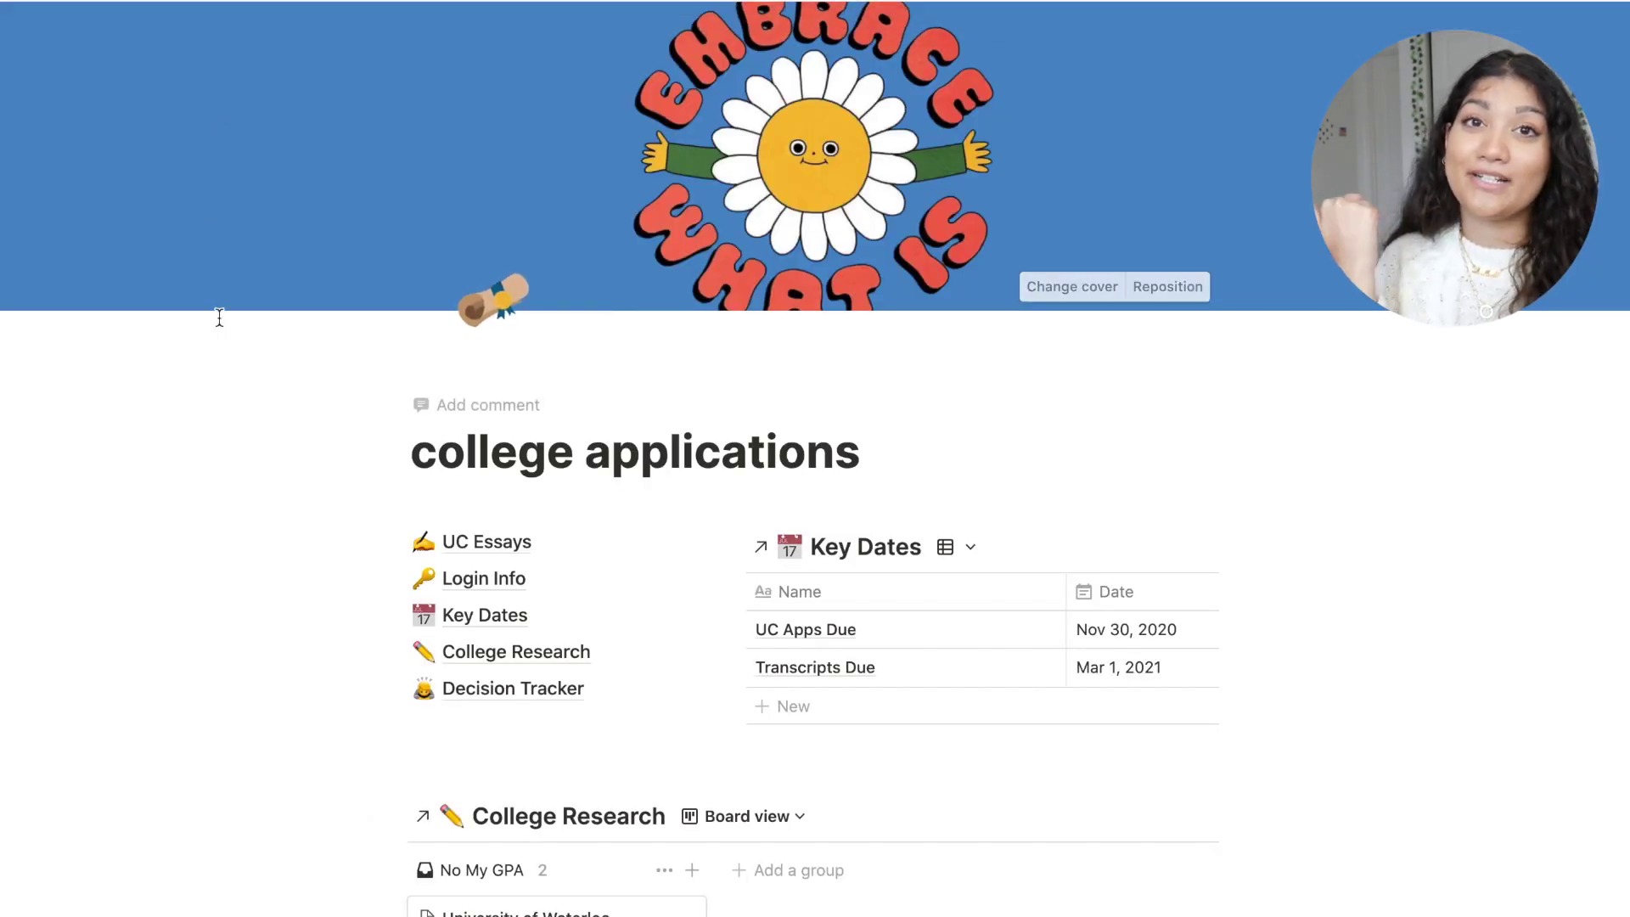
# Step: Return to my dashboard, open the "dream life" page and look over its affirmations and manifestations
pyautogui.press('super+bracketleft')
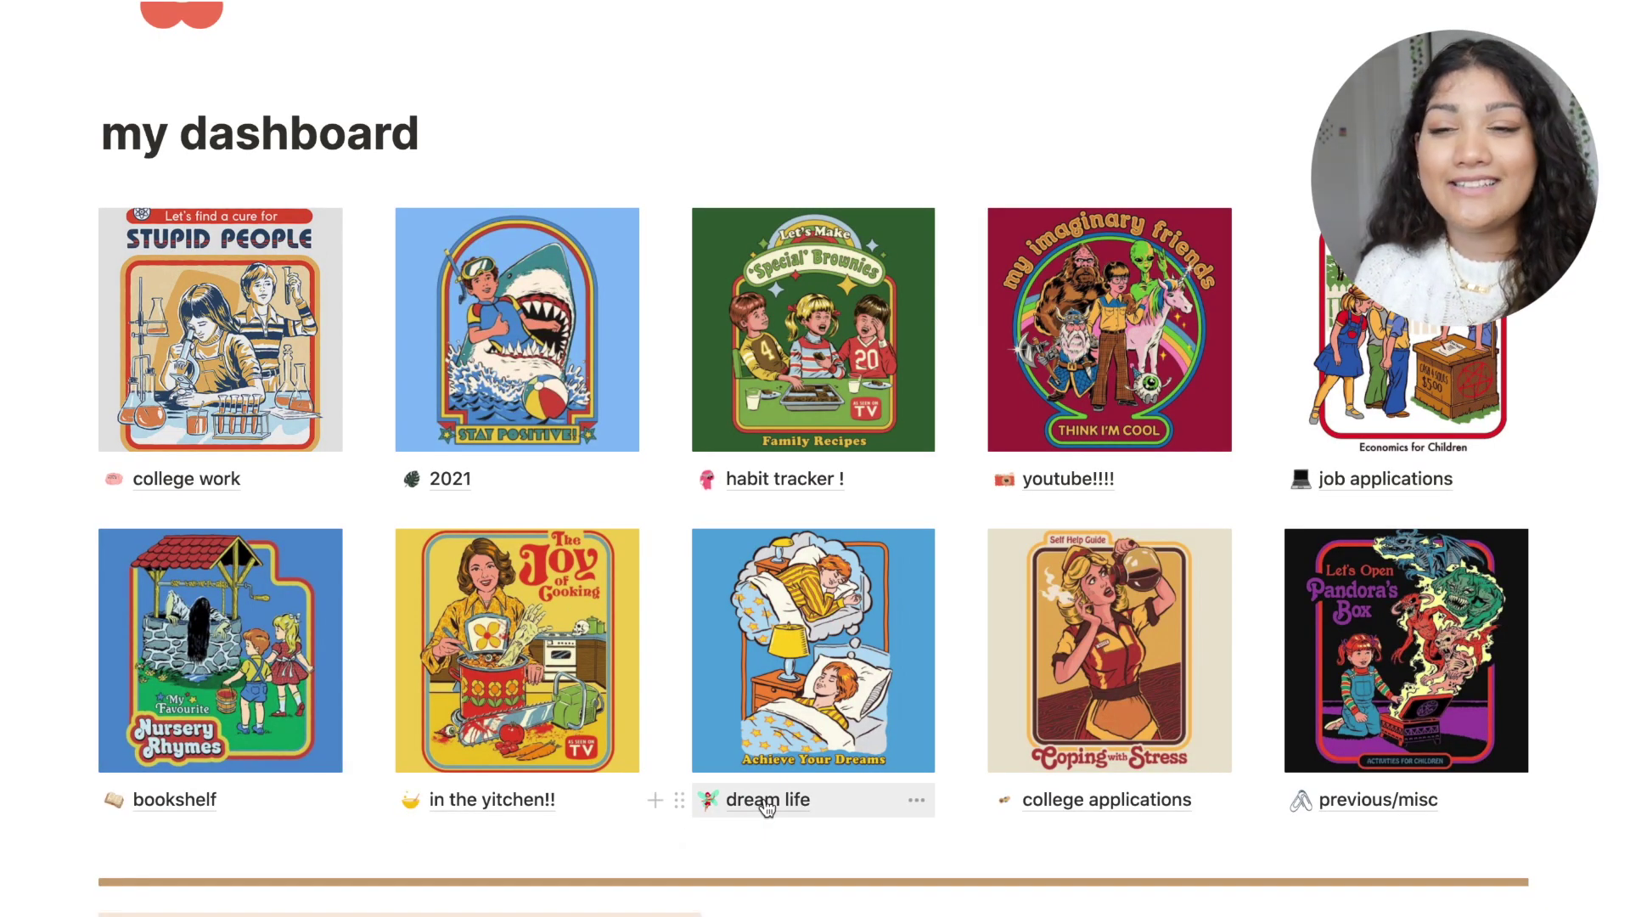
pyautogui.click(767, 803)
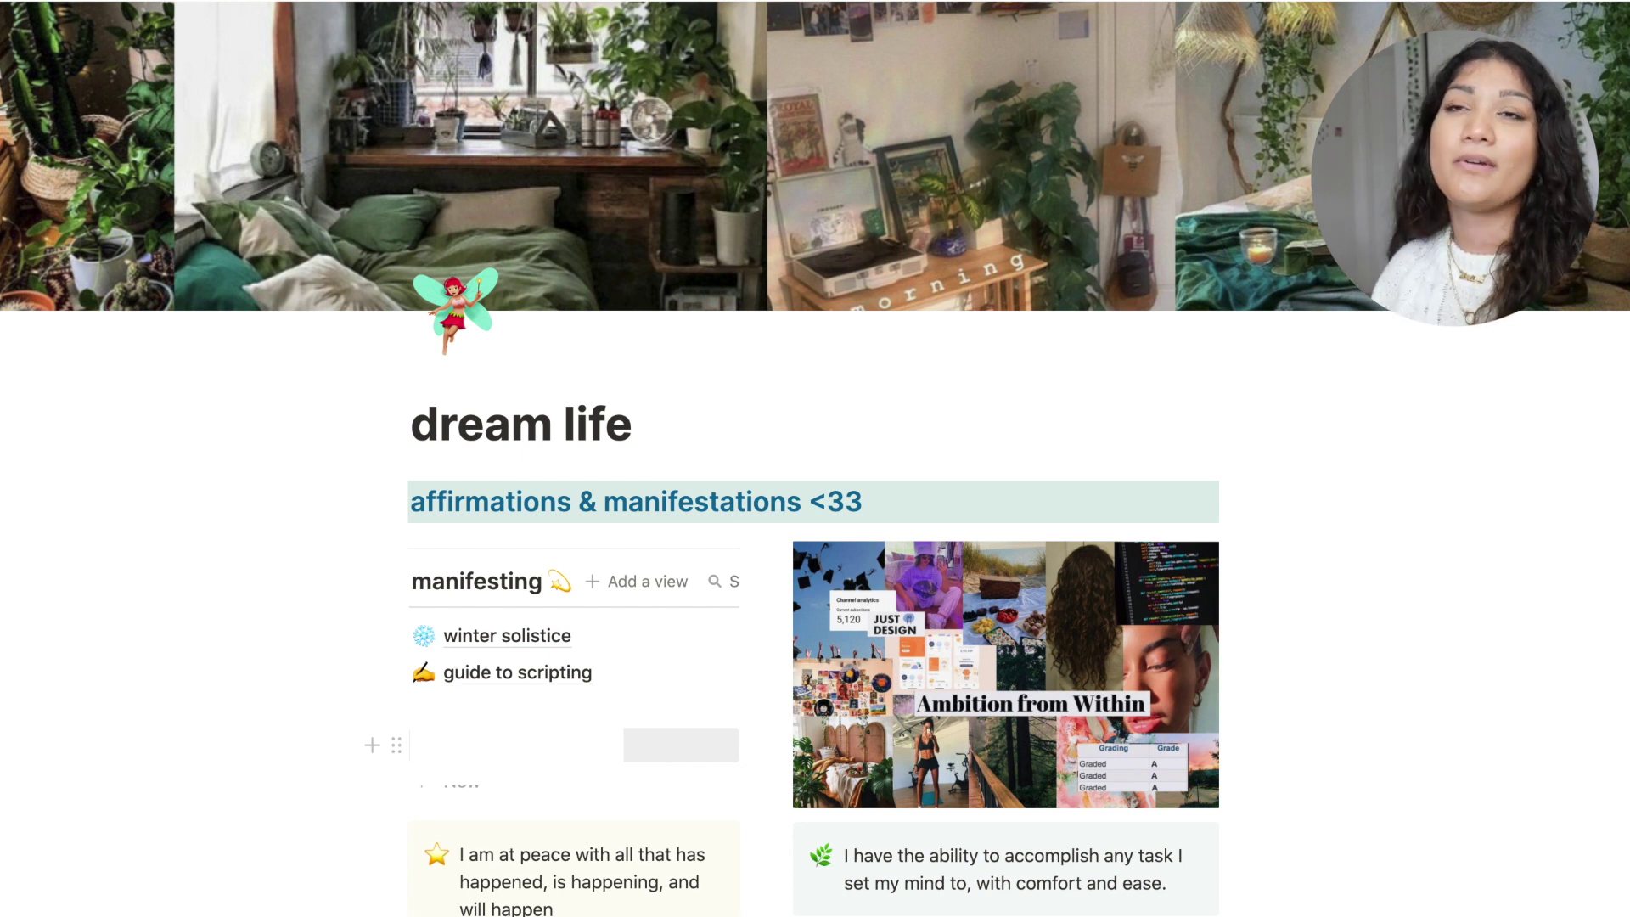
pyautogui.scroll(-5, 815, 459)
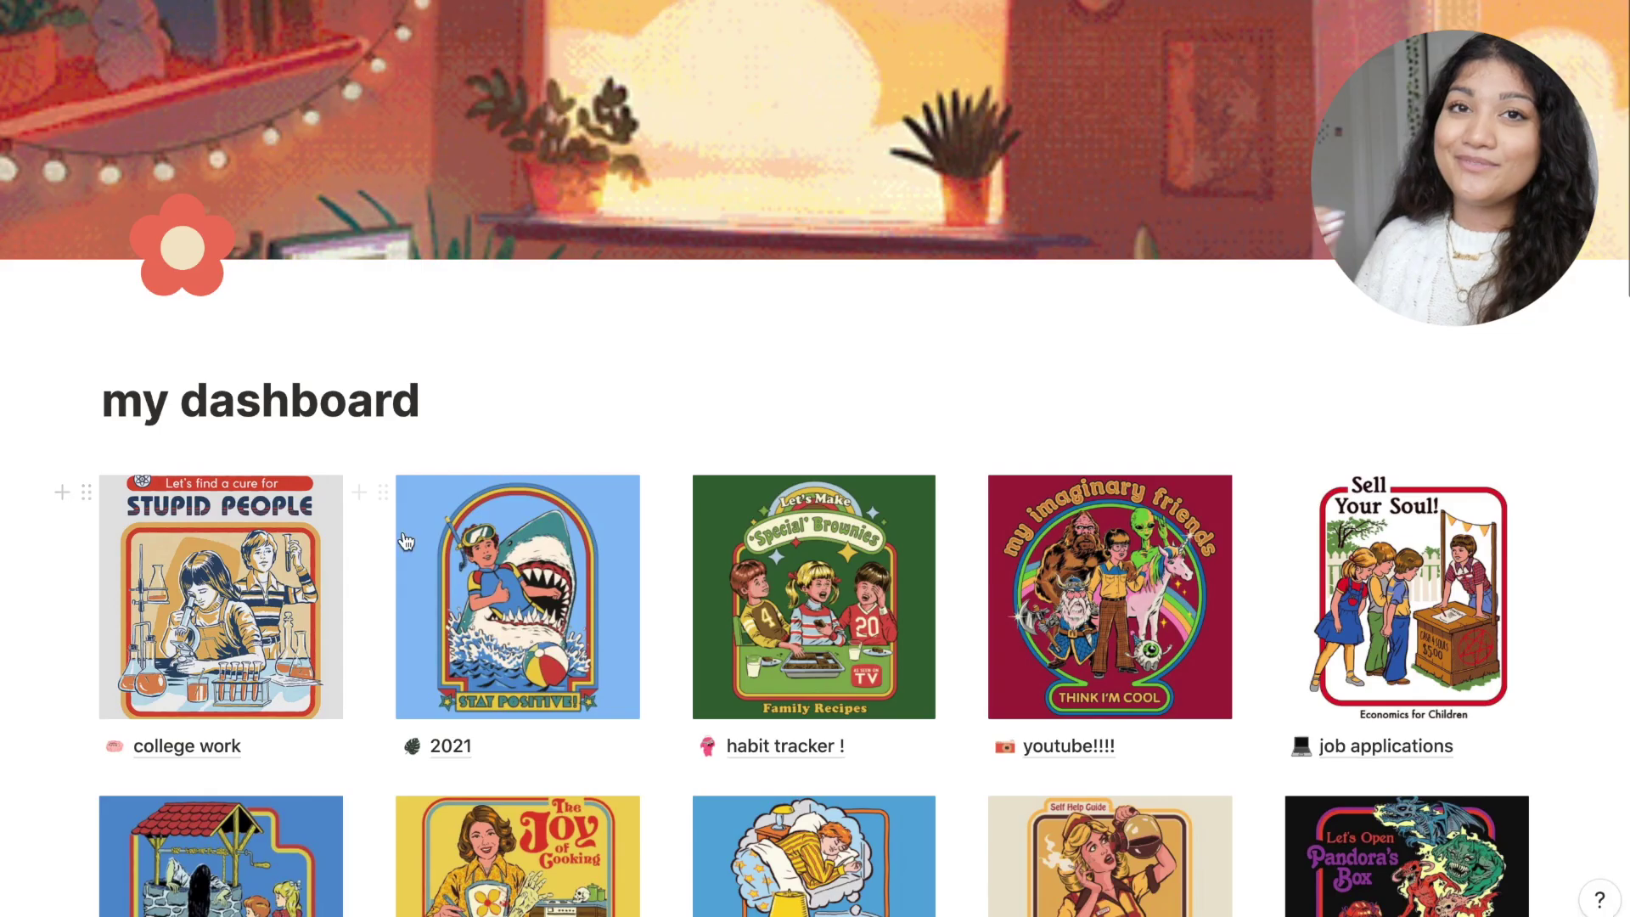
# Step: Open the "previous/misc" page from my dashboard, look over its projects and resources, and go back
pyautogui.scroll(-3, 1426, 764)
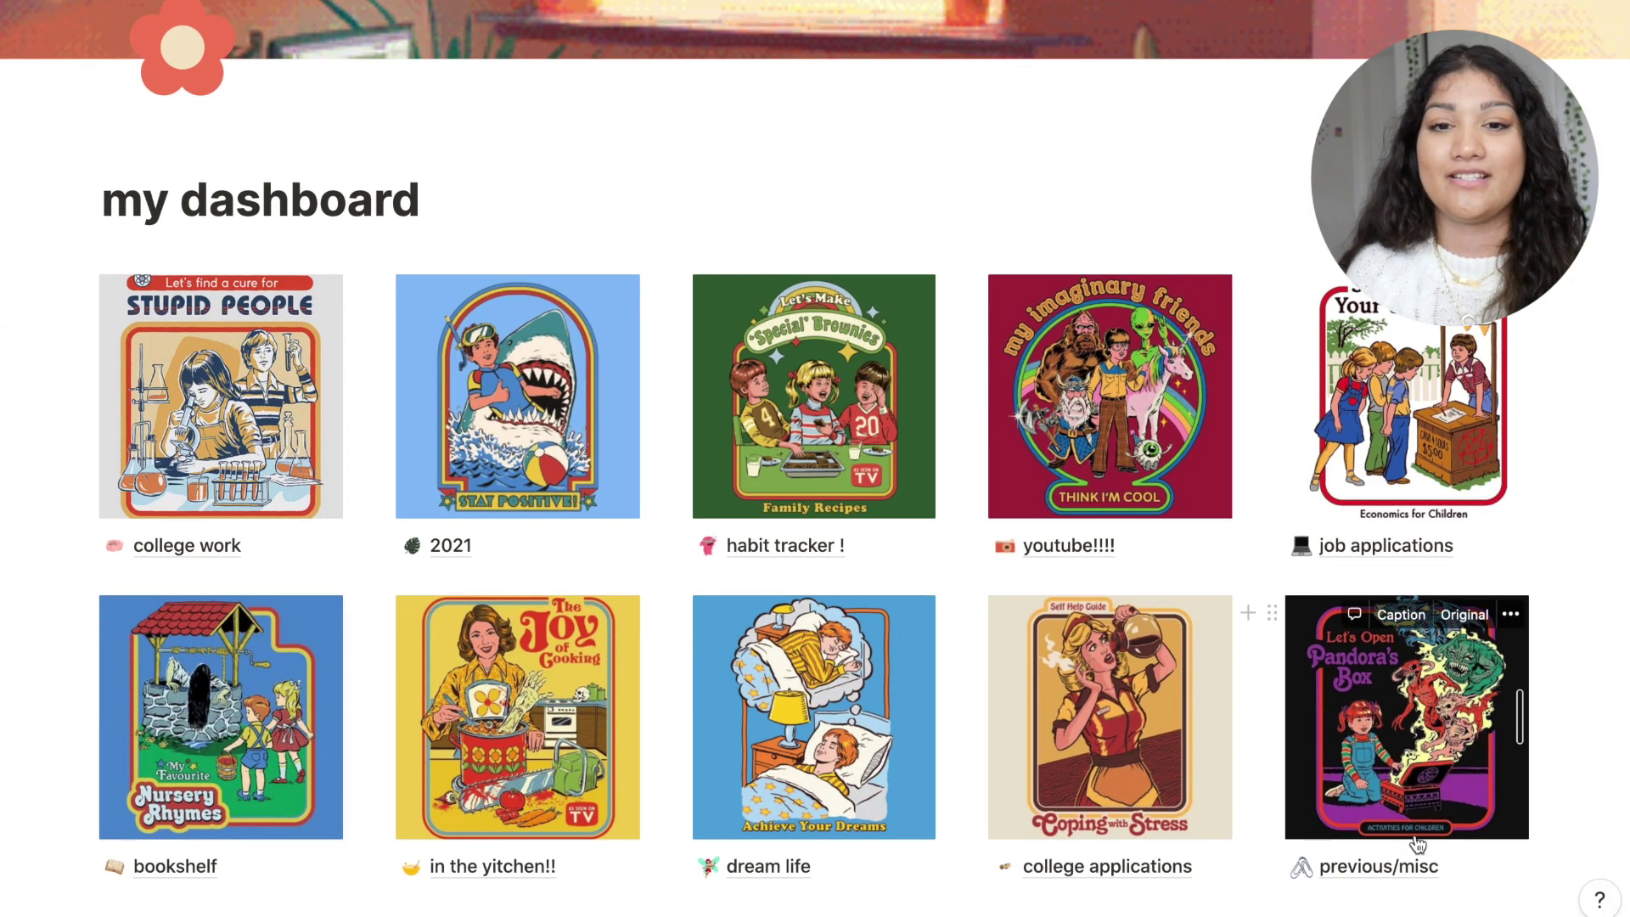
pyautogui.click(1379, 864)
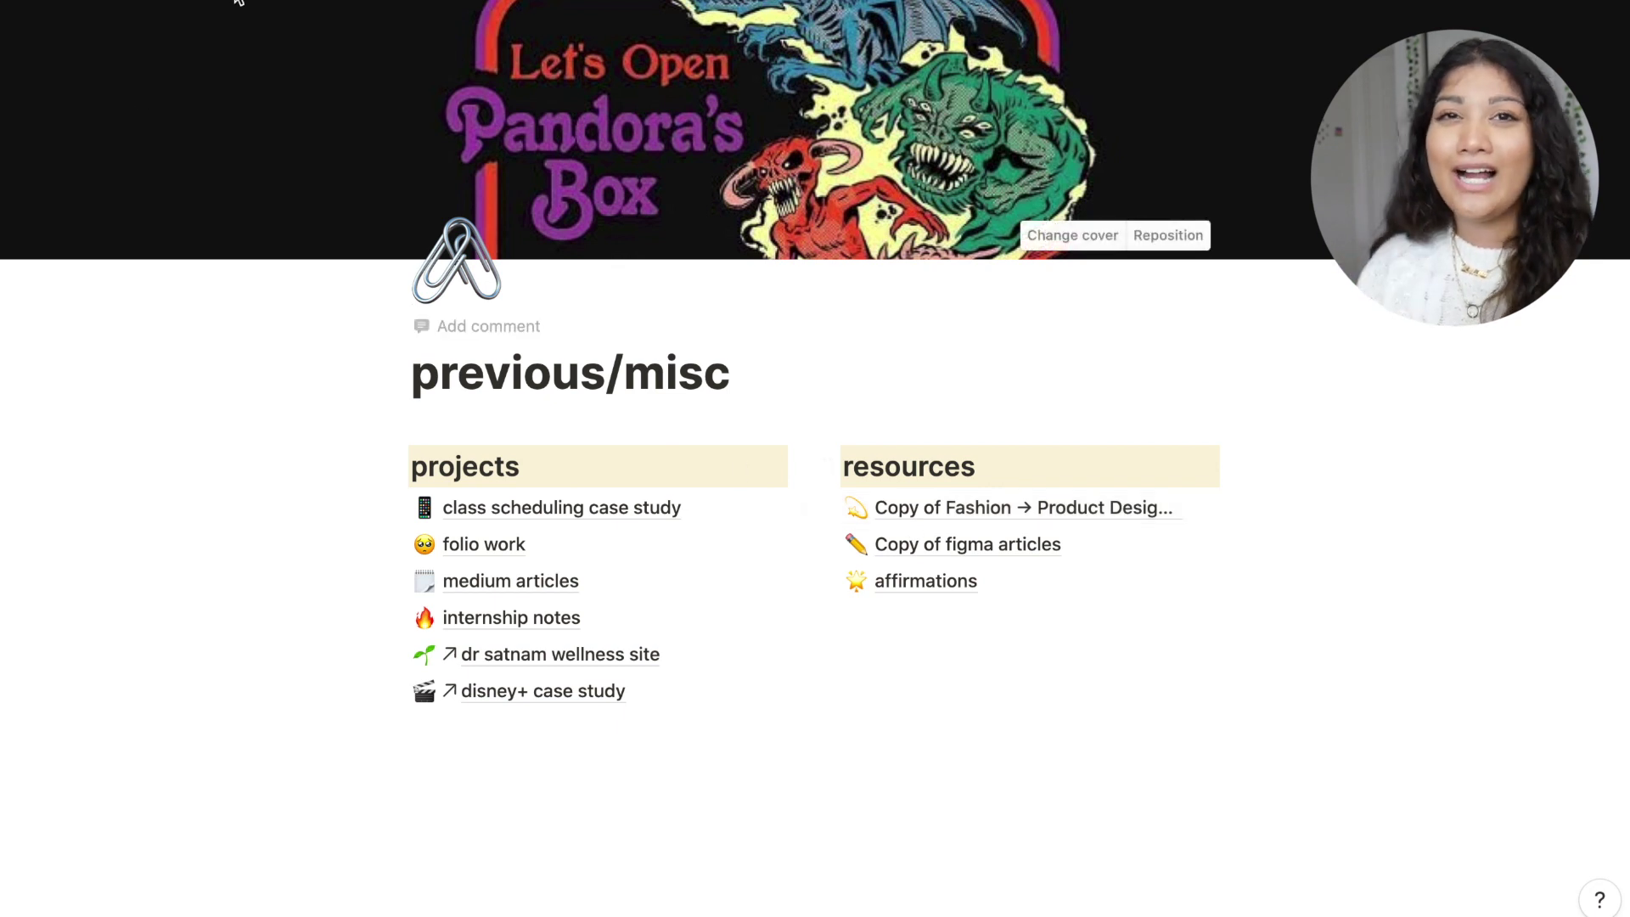
pyautogui.press('super+bracketleft')
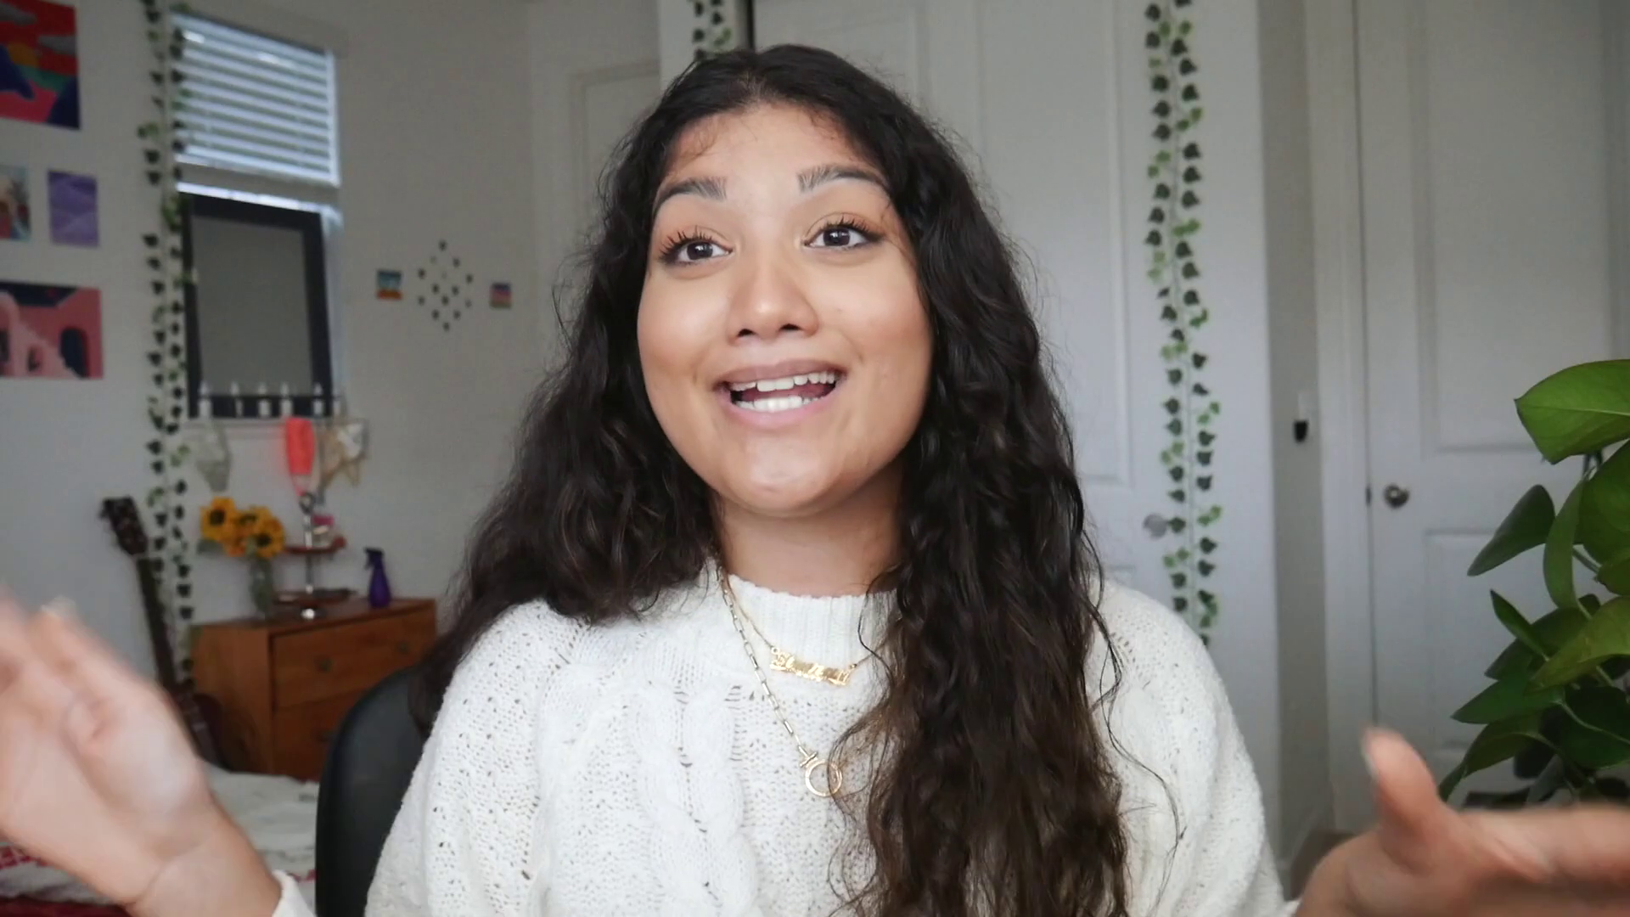